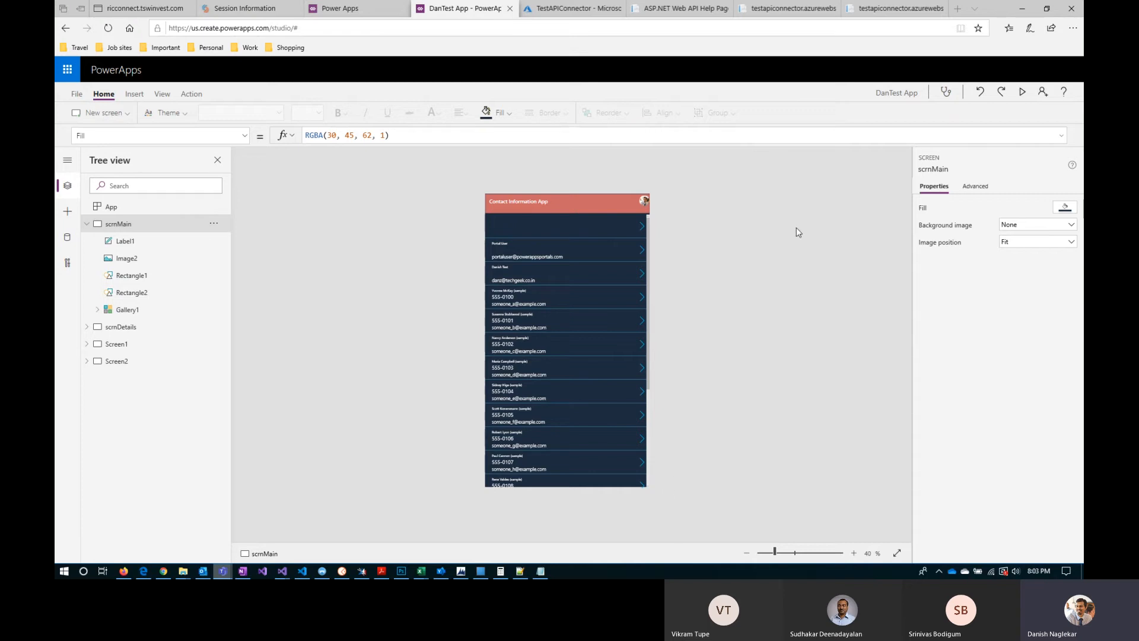
Step: Preview the contact list app in the studio and close the preview
{"action": "left_click", "coordinate": [1024, 94]}
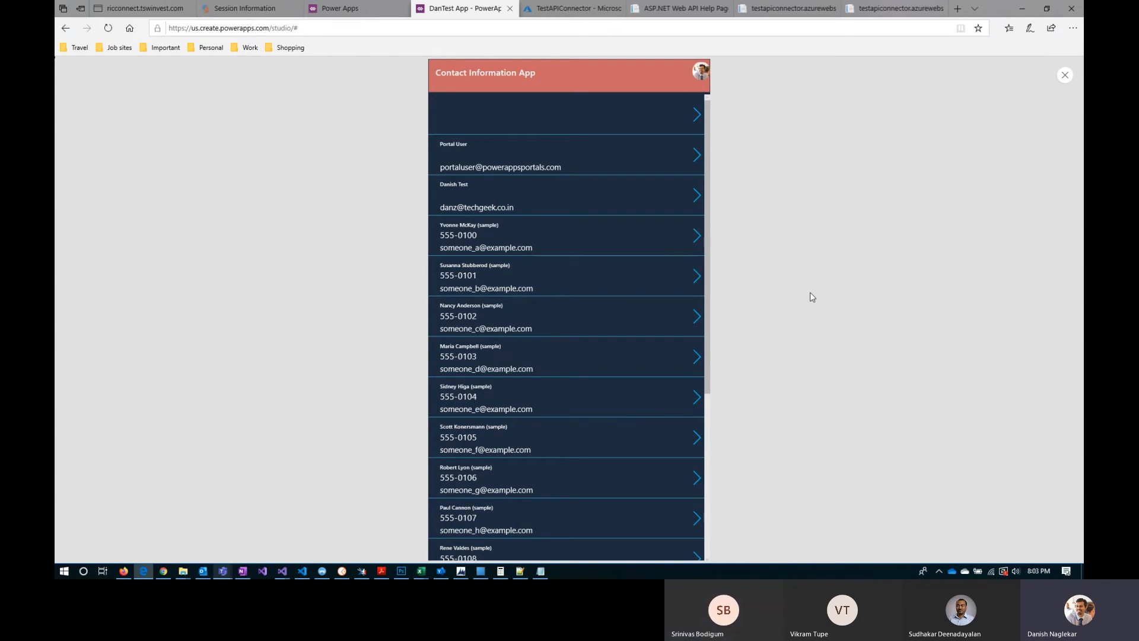
{"action": "left_click", "coordinate": [1066, 77]}
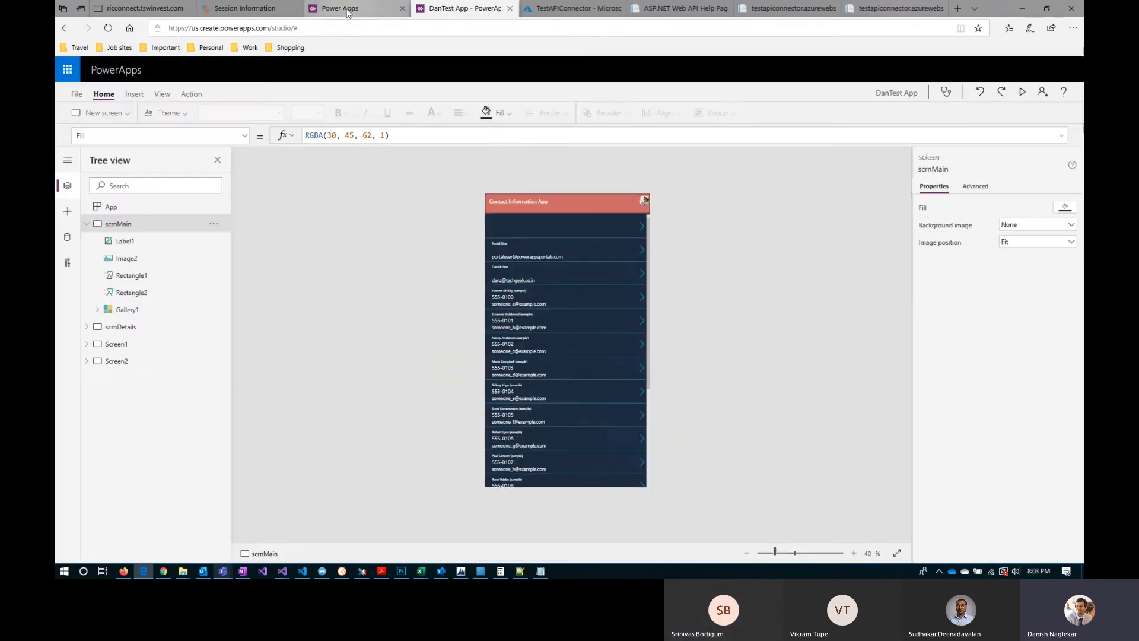
Step: Play DanTest App from the apps list and move its running instance into a separate browser window
{"action": "left_click", "coordinate": [347, 8]}
{"action": "left_click", "coordinate": [246, 185]}
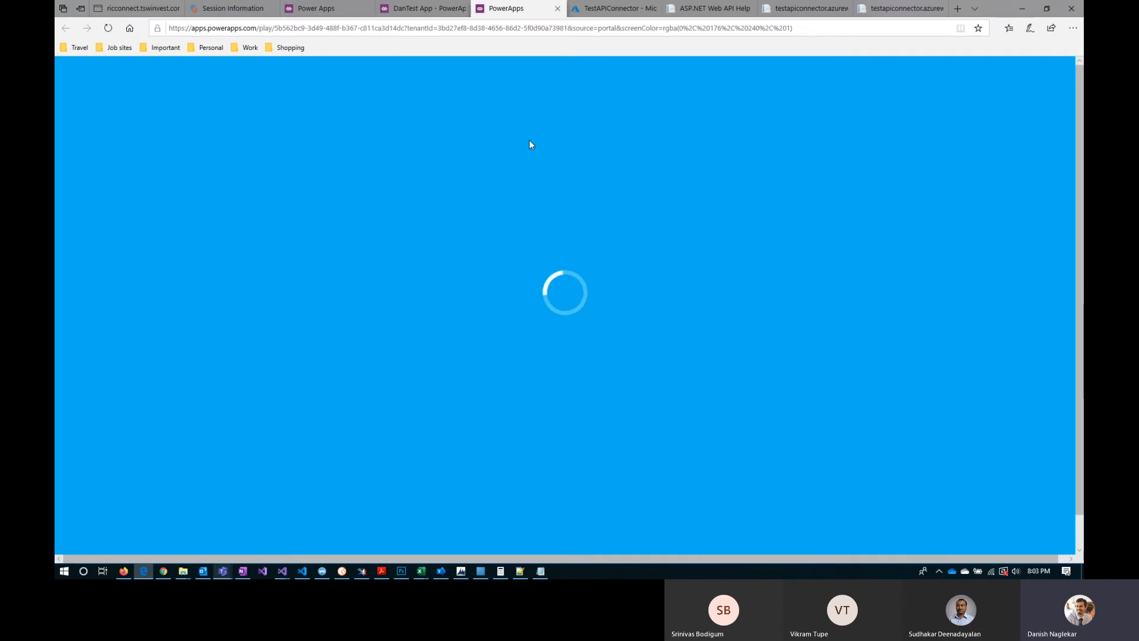
{"action": "left_click", "coordinate": [423, 8]}
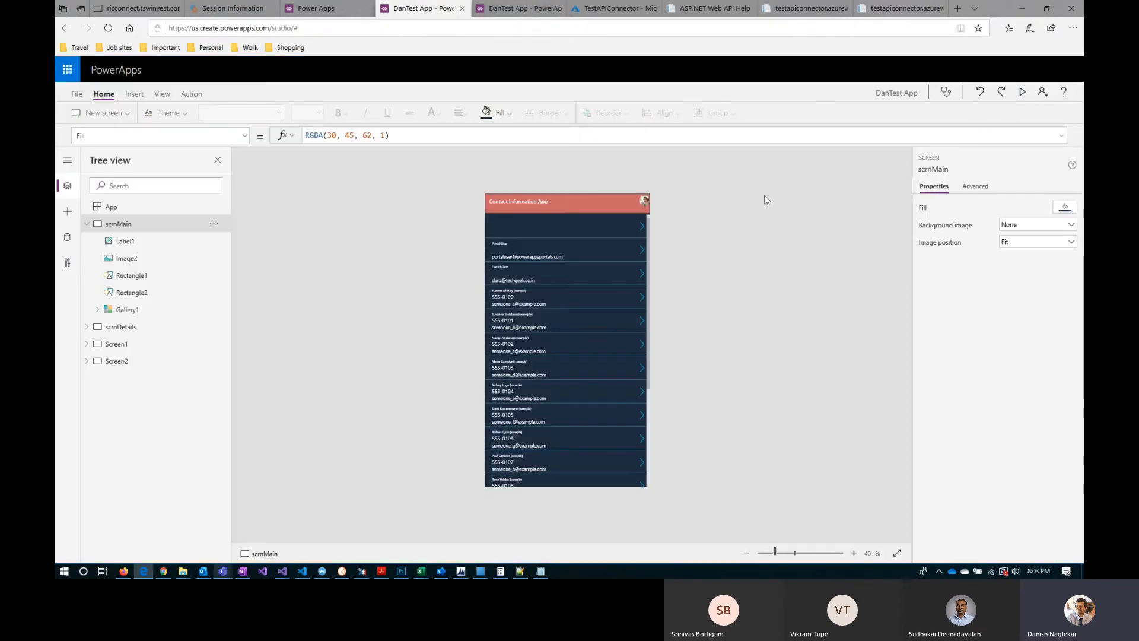
{"action": "left_click", "coordinate": [526, 10]}
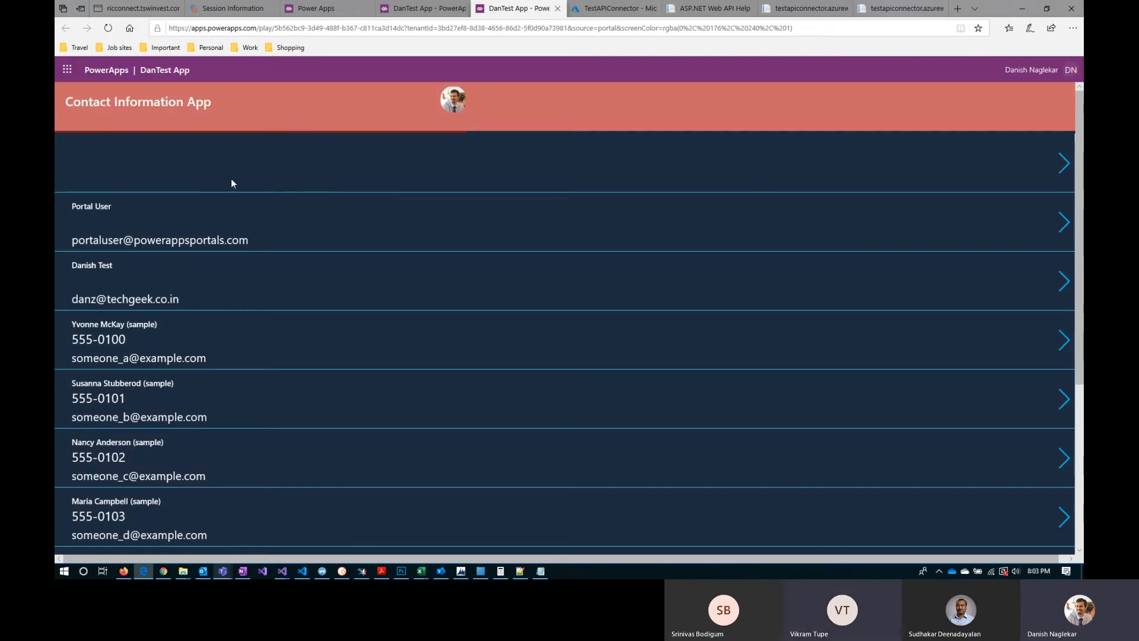
{"action": "middle_click", "coordinate": [519, 9]}
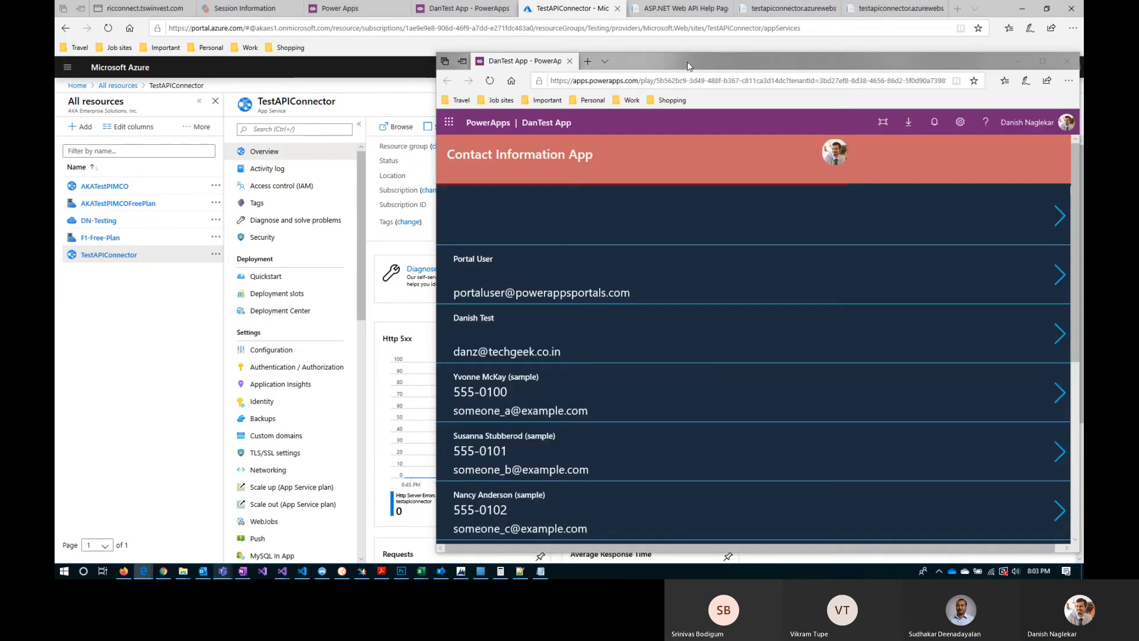
{"action": "left_click_drag", "start_coordinate": [688, 65], "coordinate": [414, 40]}
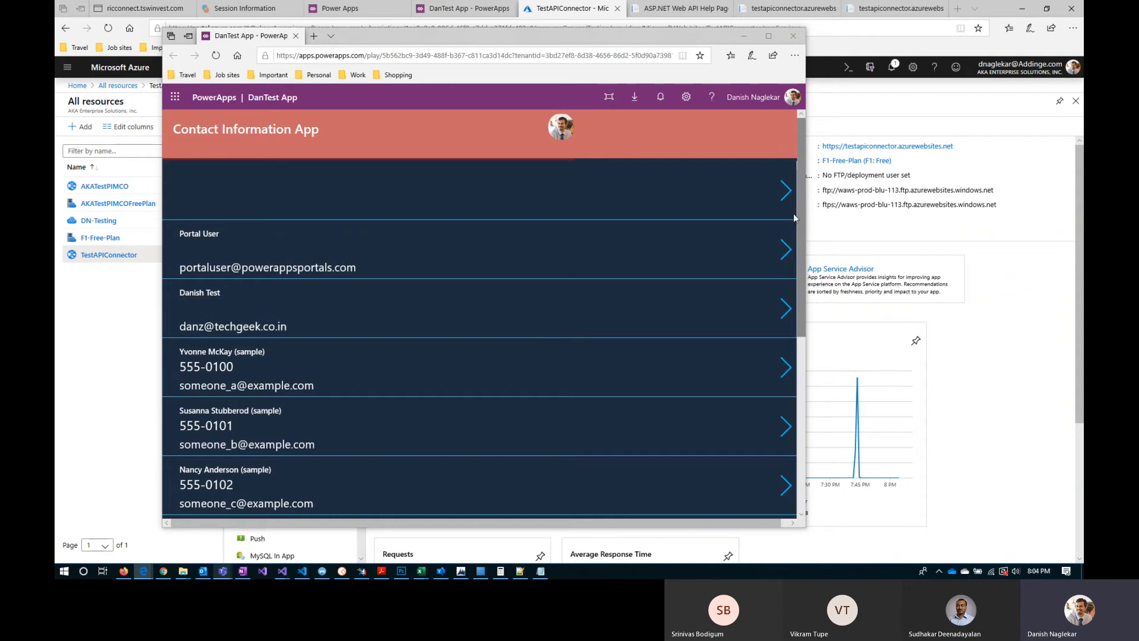
Step: Return to DanTest App in the studio, preview it once more and exit the preview
{"action": "left_click", "coordinate": [450, 9]}
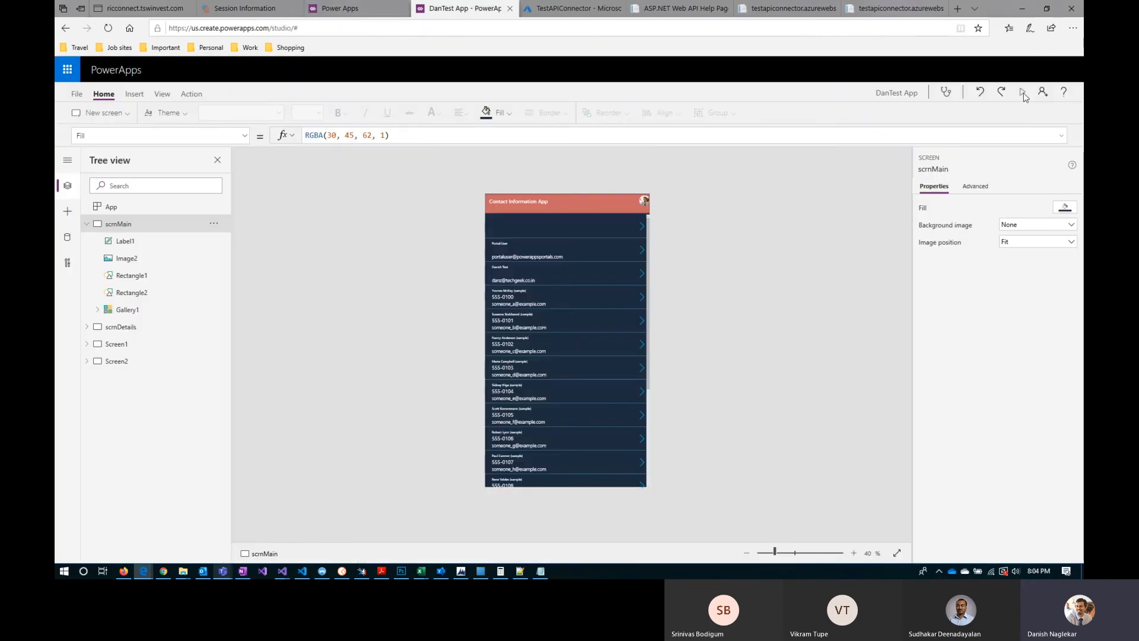
{"action": "left_click", "coordinate": [1023, 93]}
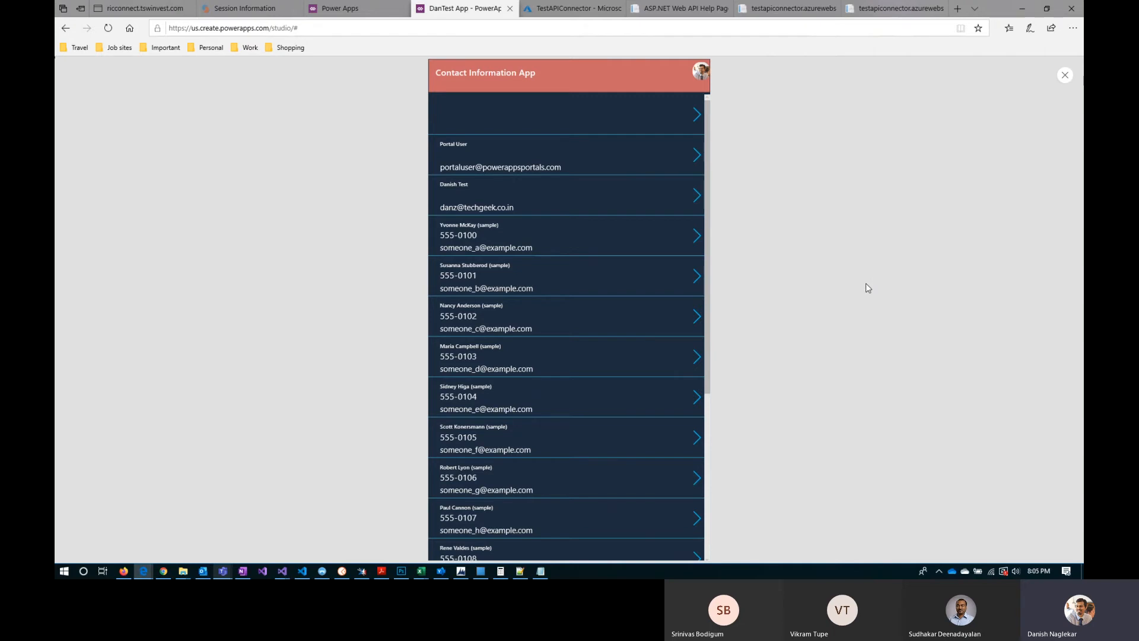
{"action": "left_click", "coordinate": [1065, 77]}
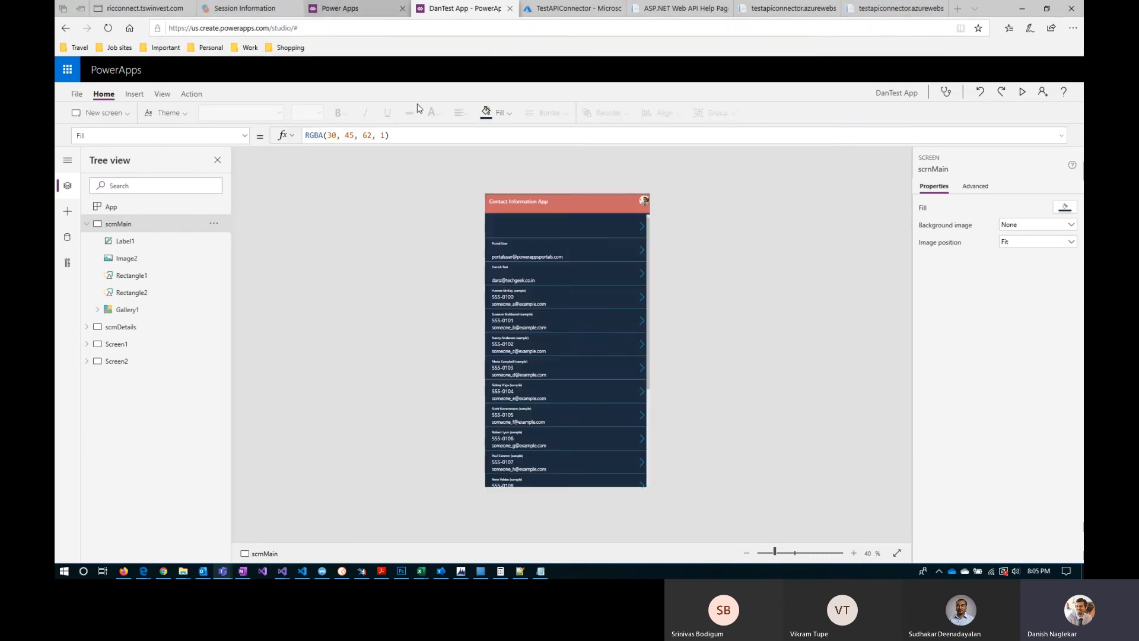
Step: Locate the Play command for DanTest App in the environment's apps list
{"action": "left_click", "coordinate": [359, 9]}
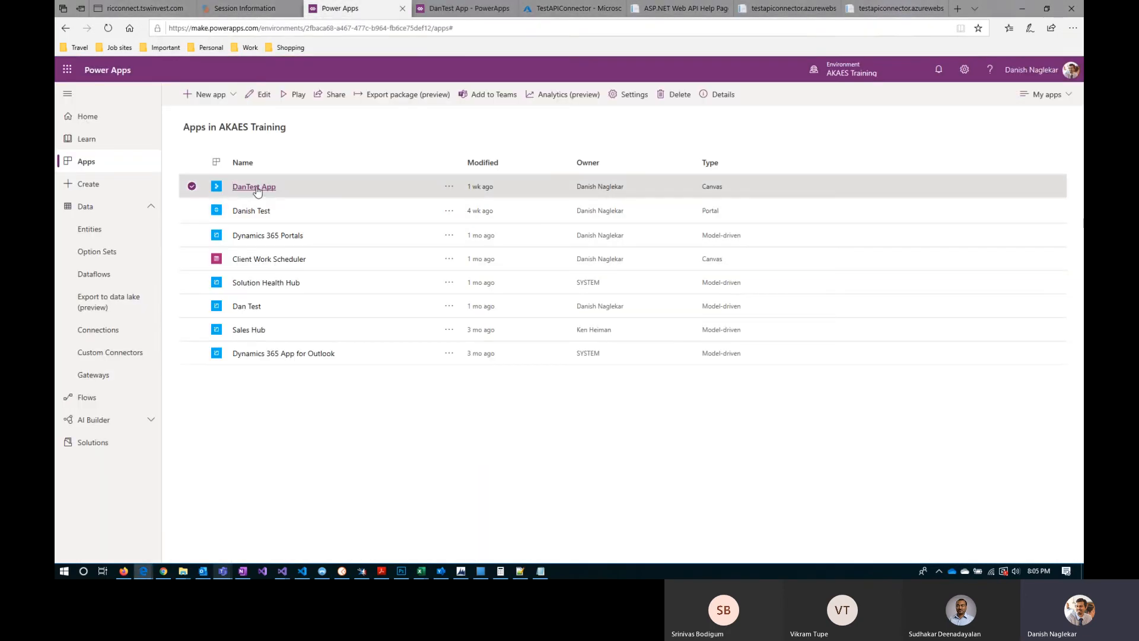
{"action": "left_click", "coordinate": [449, 187]}
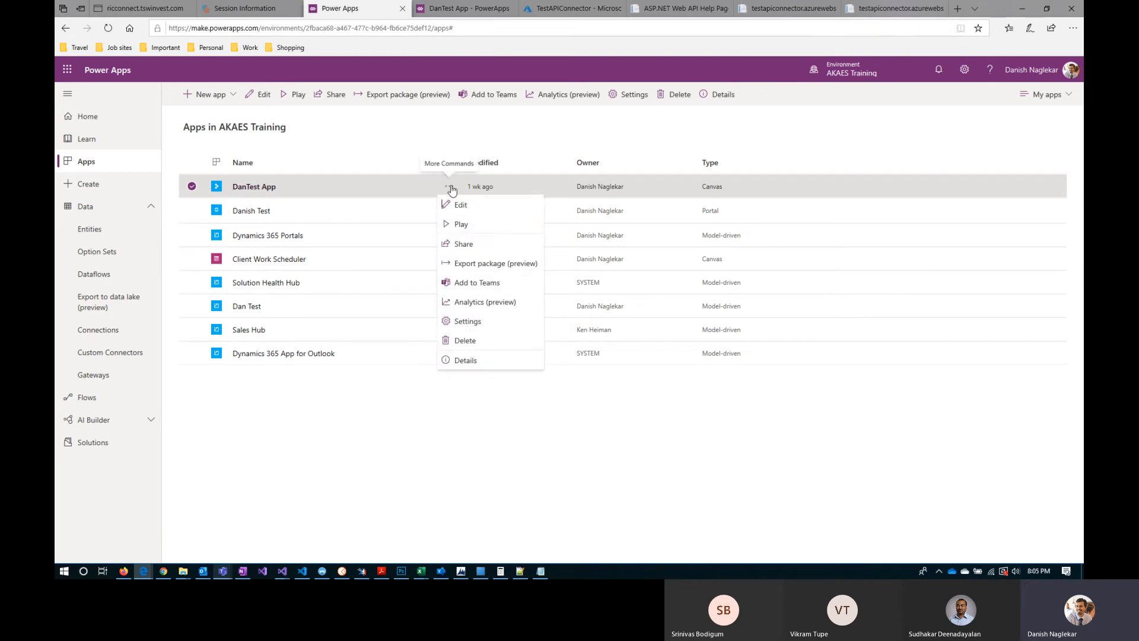
{"action": "left_click", "coordinate": [463, 225]}
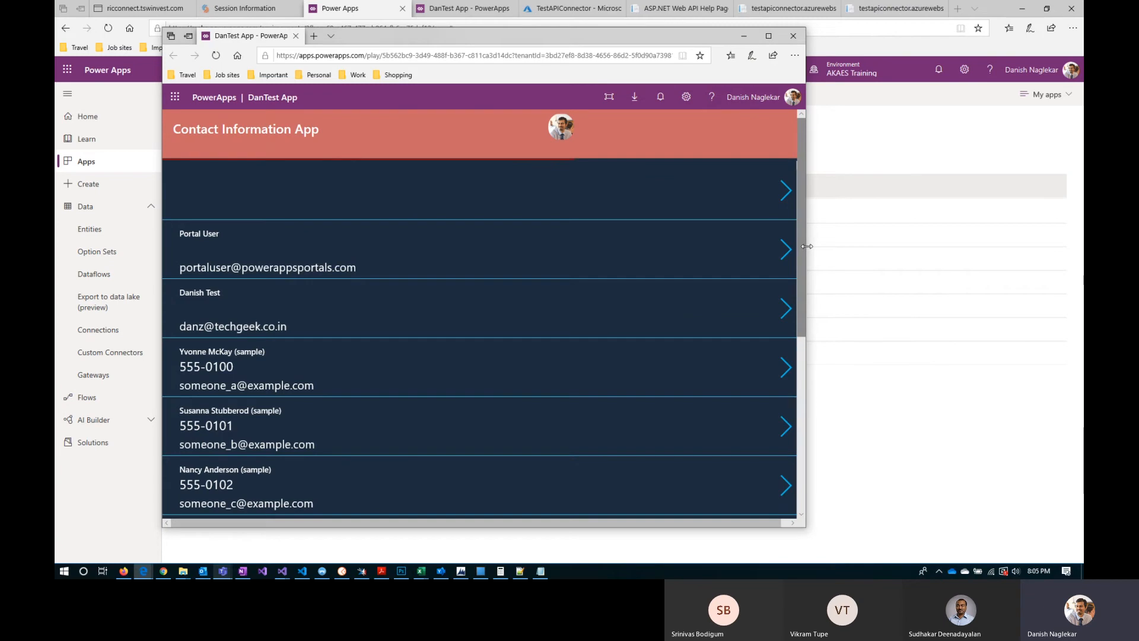
Step: Check how the running app's layout responds to narrower and wider window widths, and close its window
{"action": "left_click_drag", "start_coordinate": [806, 246], "coordinate": [604, 246]}
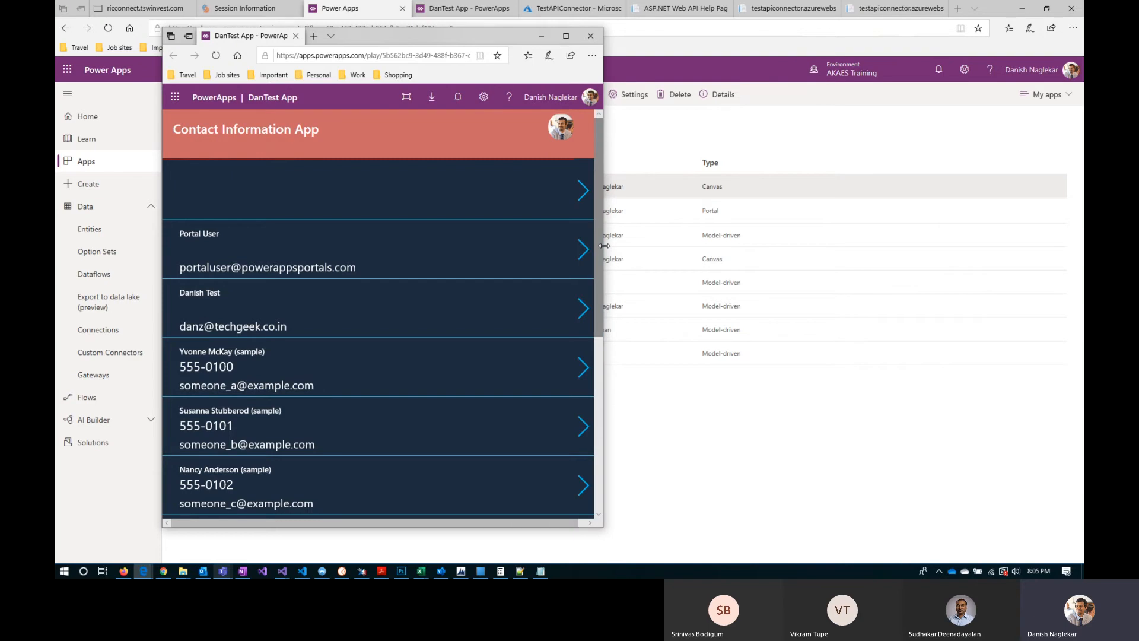
{"action": "left_click_drag", "start_coordinate": [604, 246], "coordinate": [652, 251]}
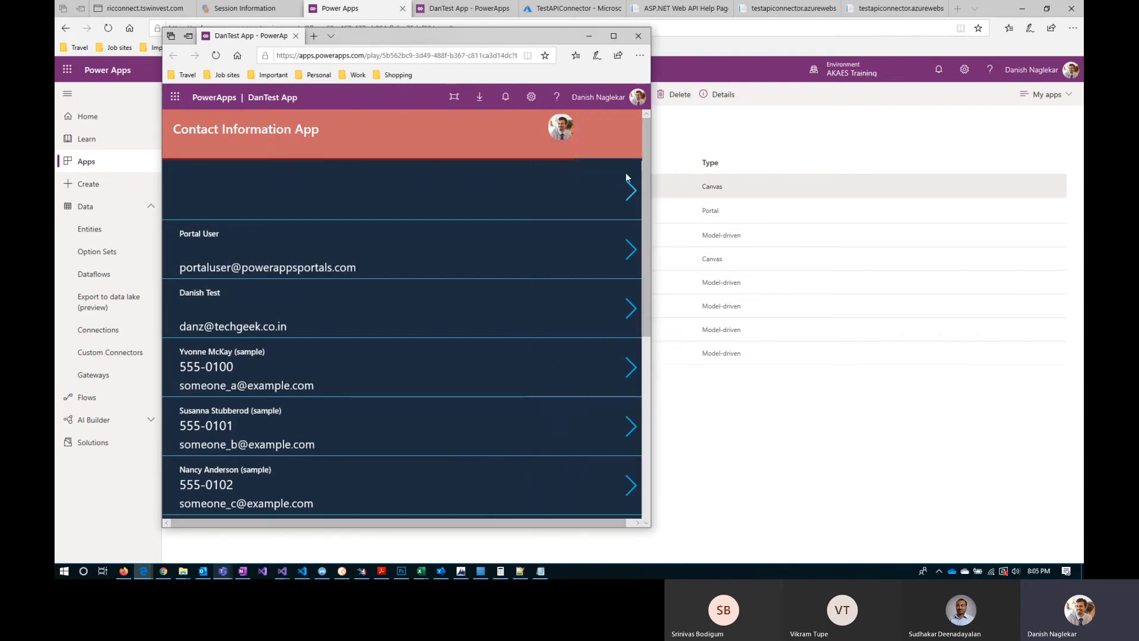
{"action": "left_click_drag", "start_coordinate": [651, 261], "coordinate": [541, 261]}
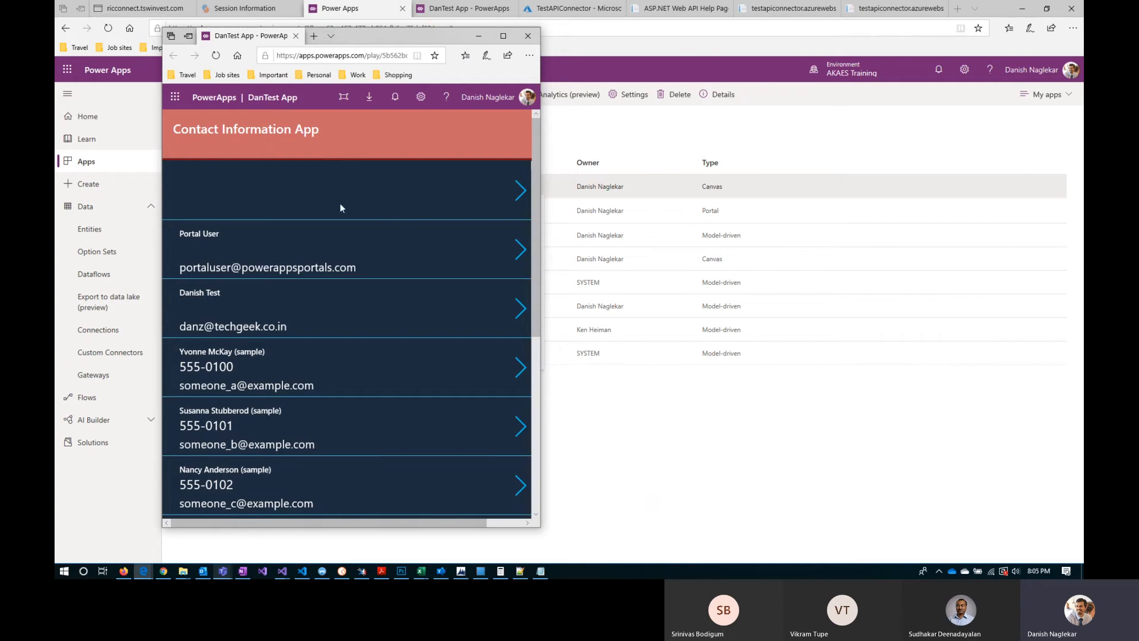
{"action": "left_click", "coordinate": [527, 38]}
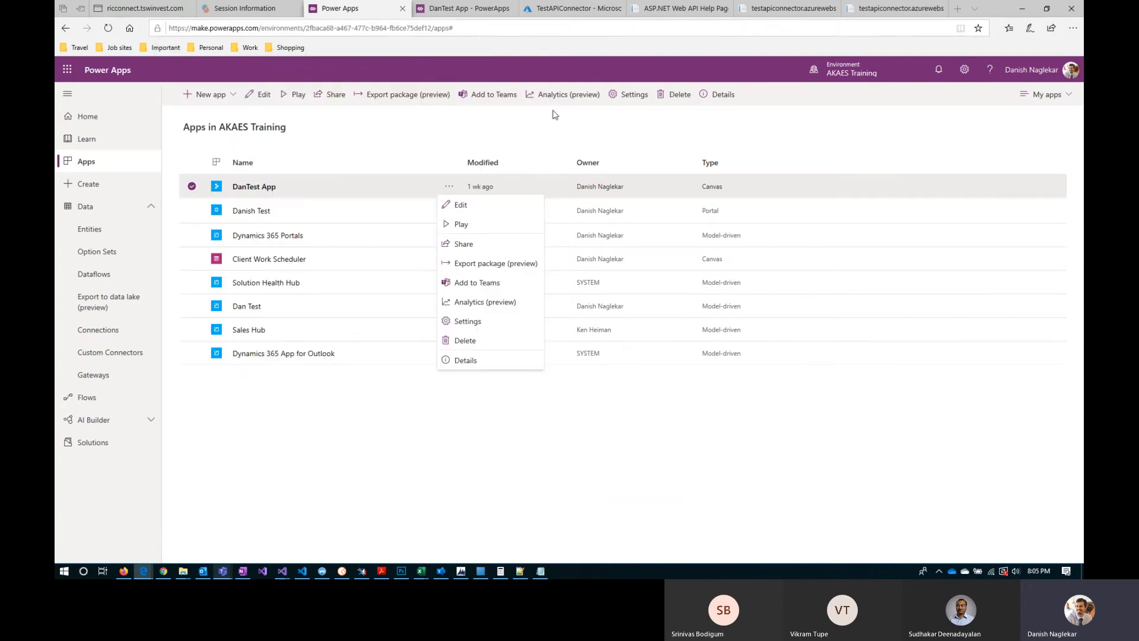
{"action": "left_click", "coordinate": [480, 130]}
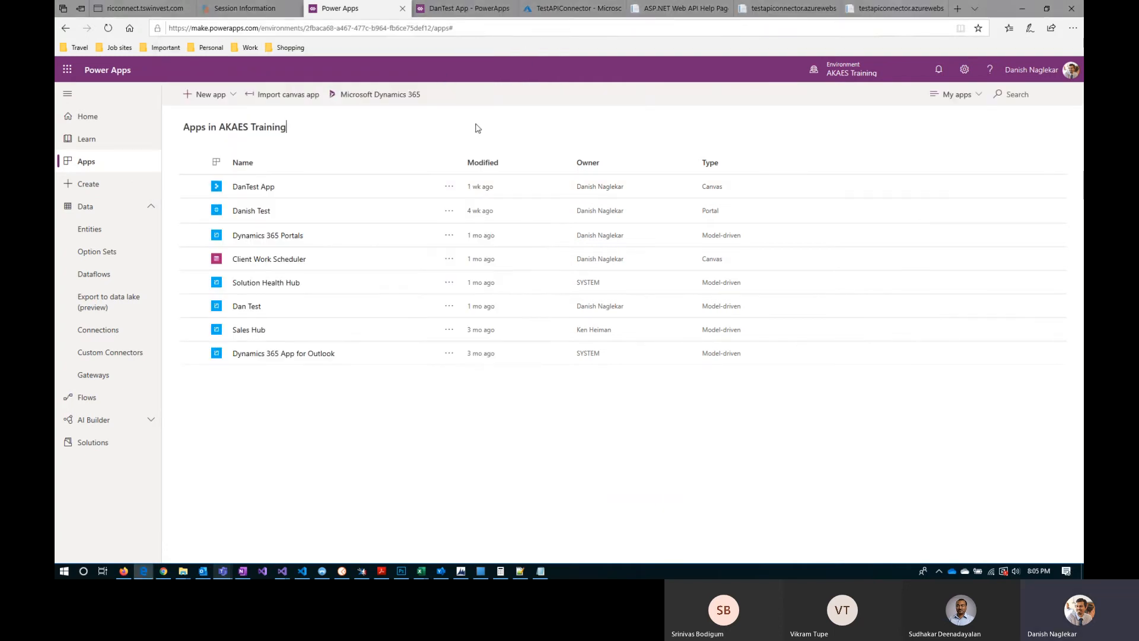
Step: Open the data sources of DanTest App in the studio and expand the available entities
{"action": "left_click", "coordinate": [466, 9]}
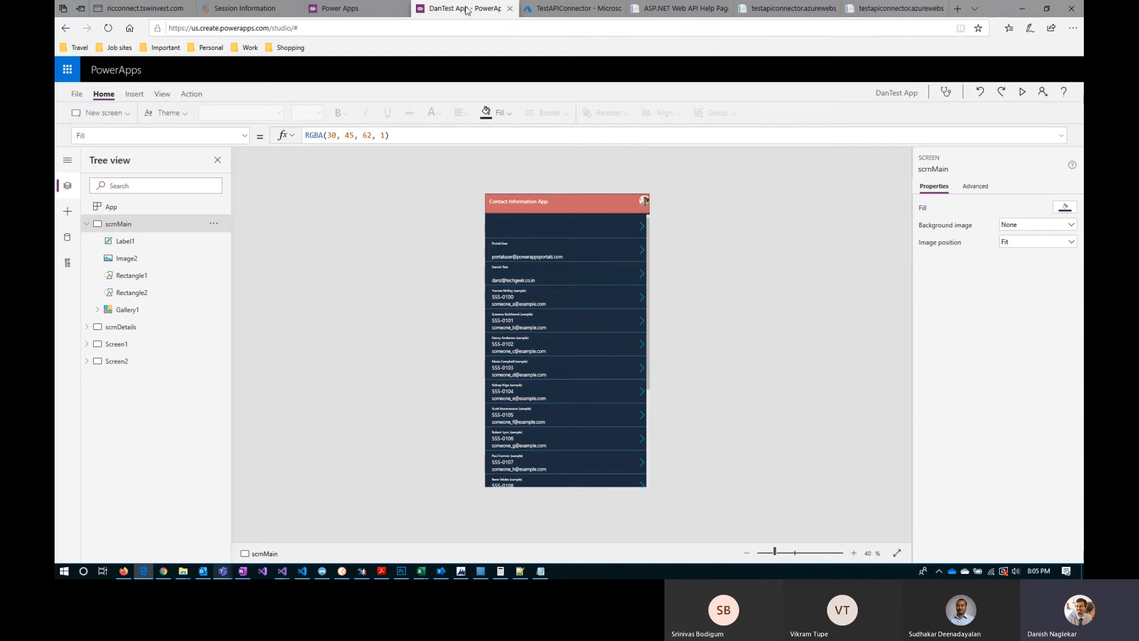
{"action": "left_click", "coordinate": [71, 164]}
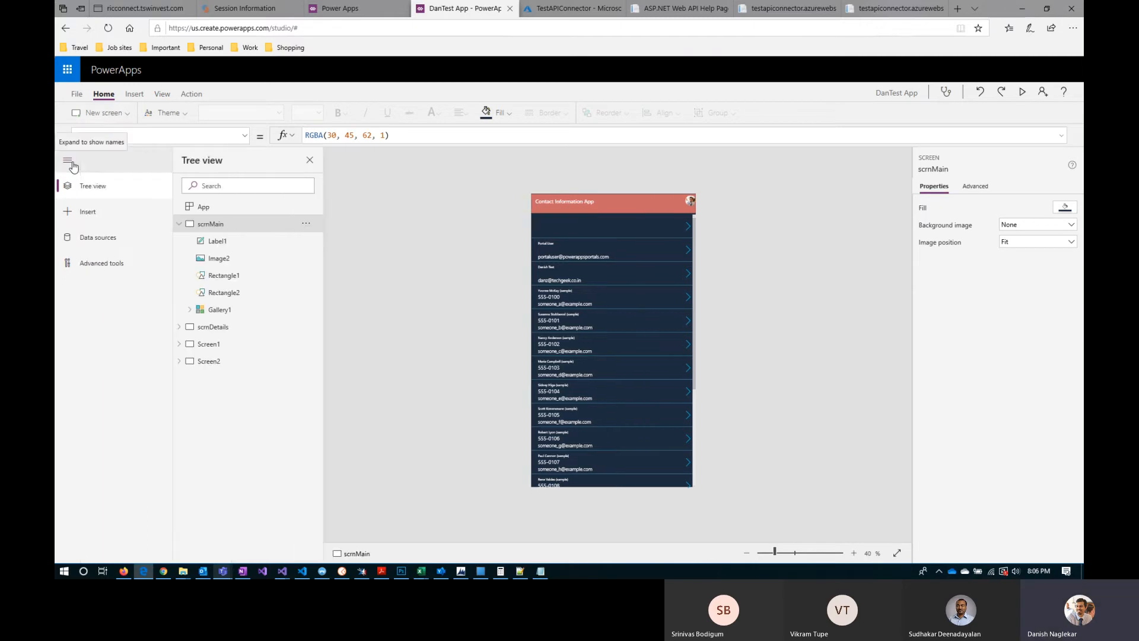
{"action": "left_click", "coordinate": [101, 244]}
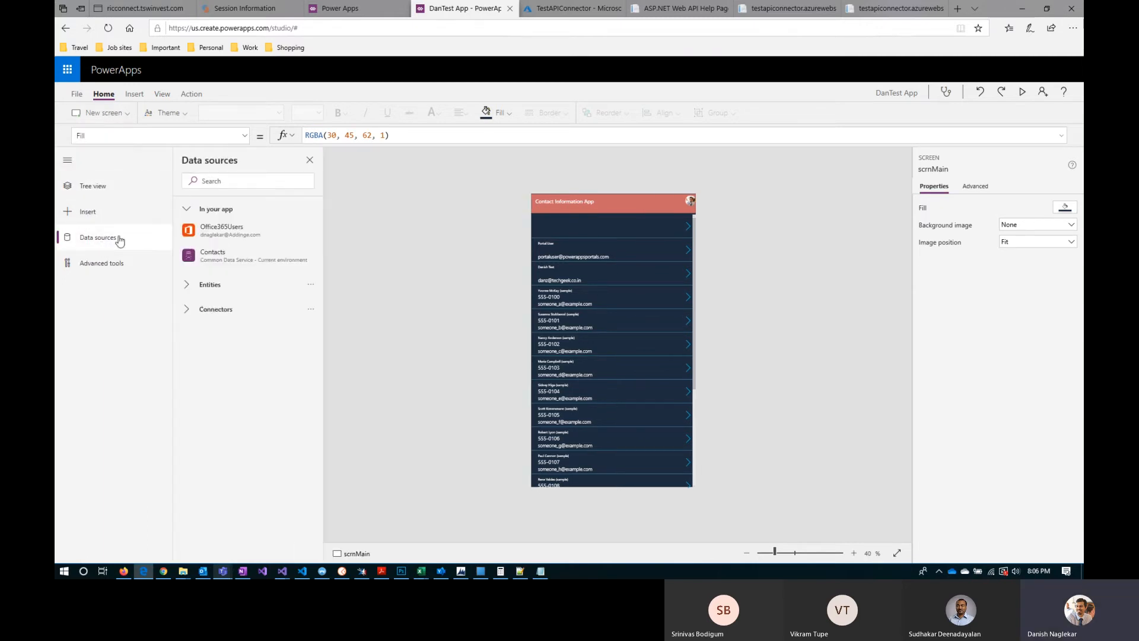
{"action": "left_click", "coordinate": [187, 286]}
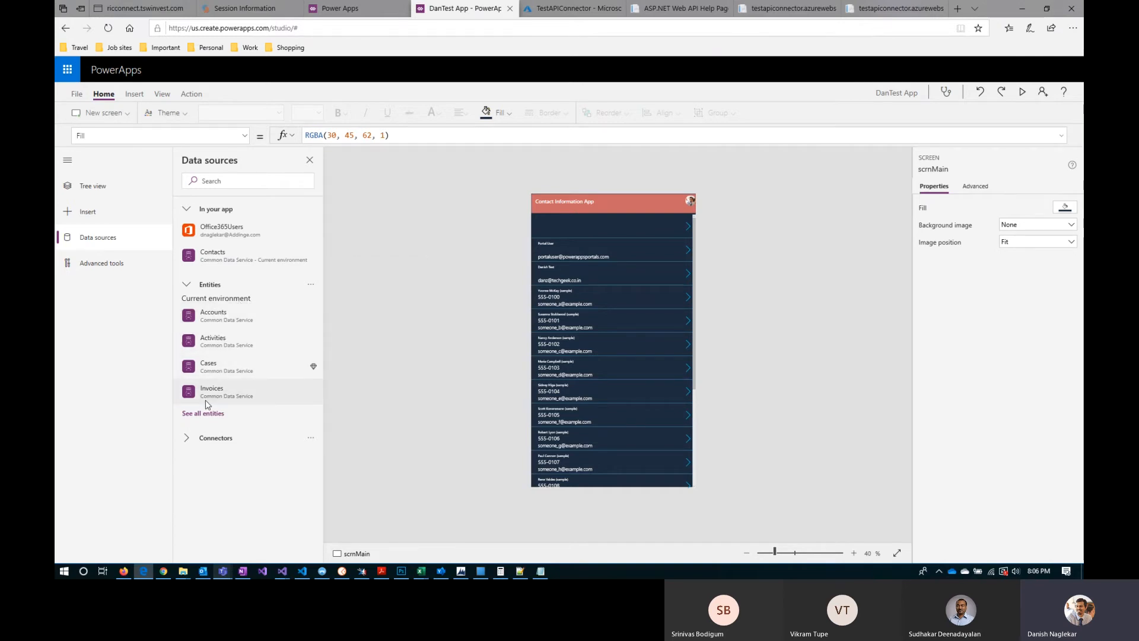
{"action": "mouse_move", "coordinate": [209, 405]}
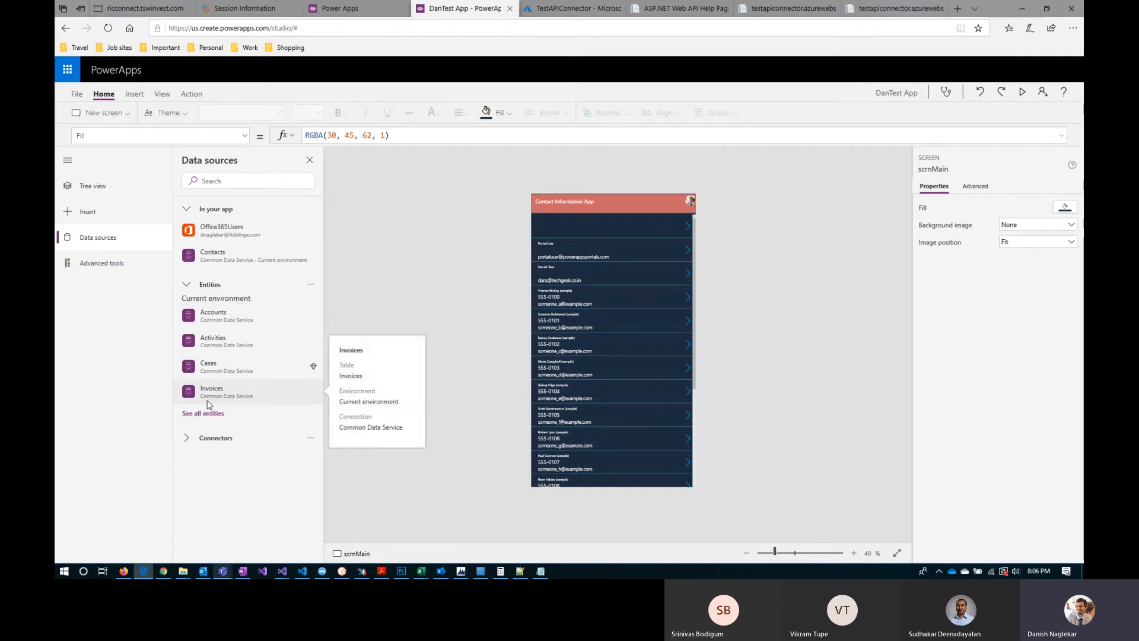
Step: Expand the connectors among the data sources and show all of them
{"action": "left_click", "coordinate": [185, 440]}
{"action": "scroll", "coordinate": [219, 449], "scroll_direction": "down", "scroll_amount": 1}
{"action": "mouse_move", "coordinate": [222, 449]}
{"action": "left_click", "coordinate": [204, 547]}
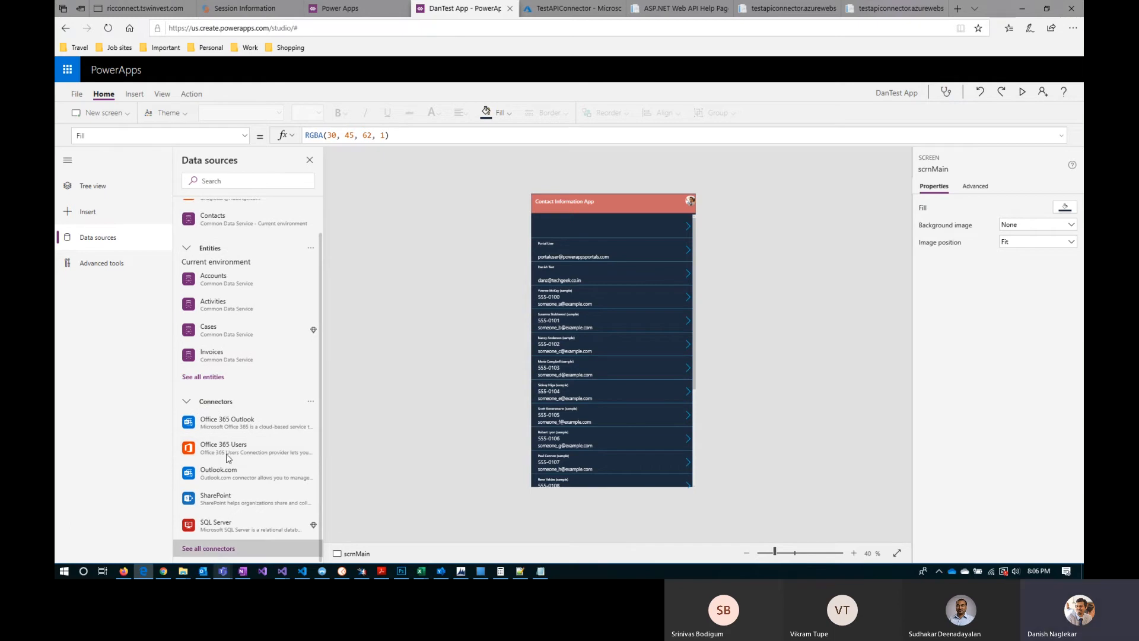
Step: Browse the full list of connectors to examine which services are available as data sources
{"action": "scroll", "coordinate": [227, 457], "scroll_direction": "down", "scroll_amount": 10}
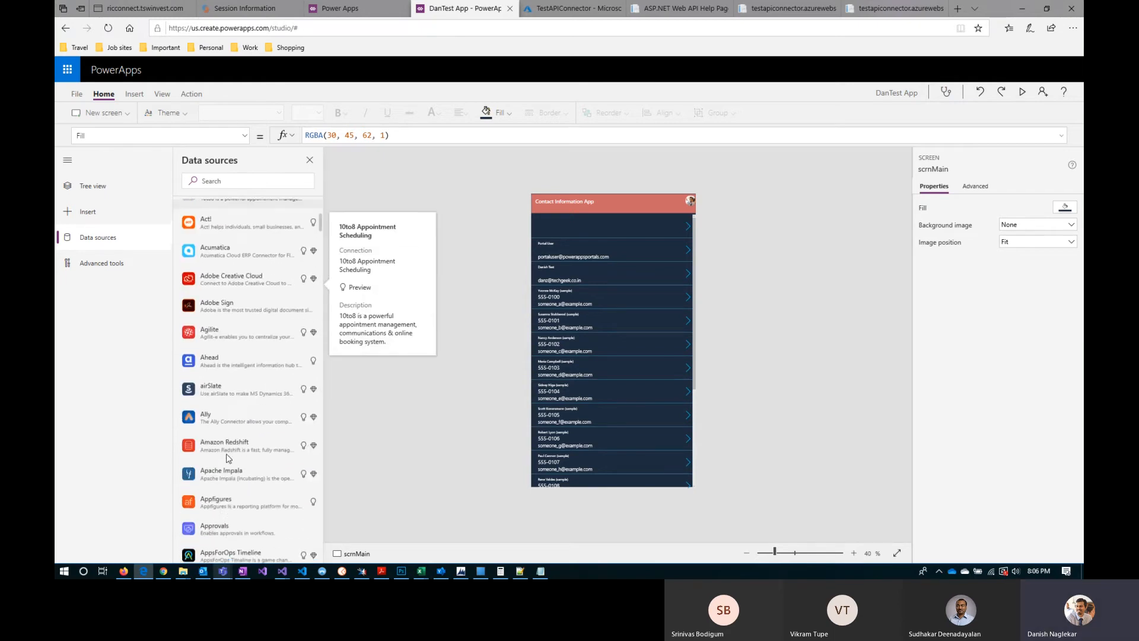
{"action": "scroll", "coordinate": [228, 457], "scroll_direction": "down", "scroll_amount": 10}
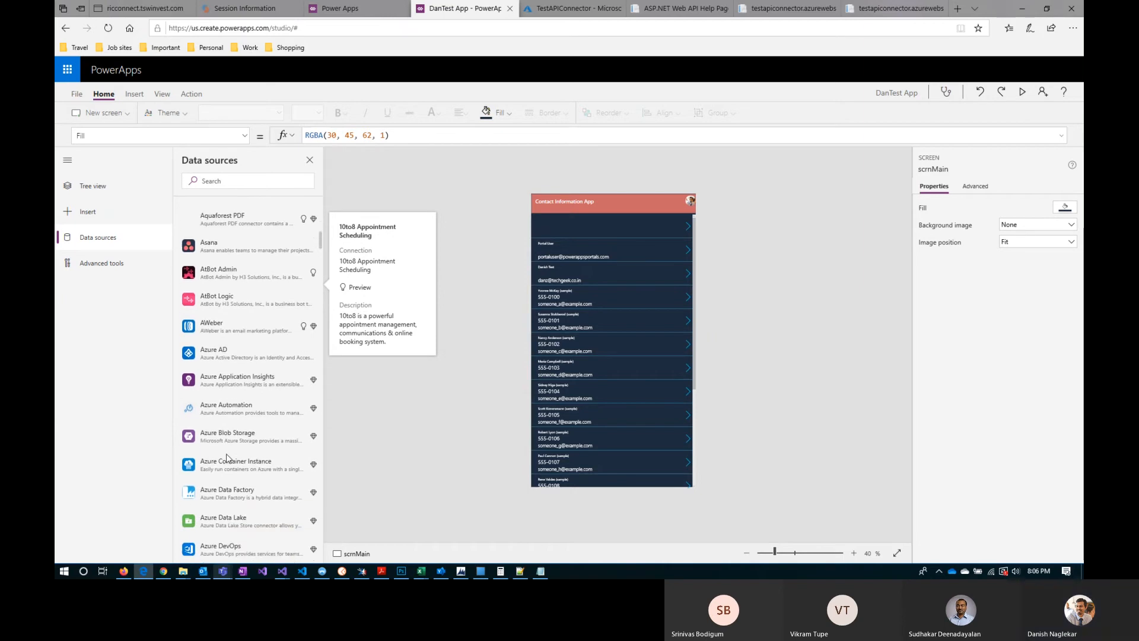
{"action": "scroll", "coordinate": [227, 456], "scroll_direction": "down", "scroll_amount": 15}
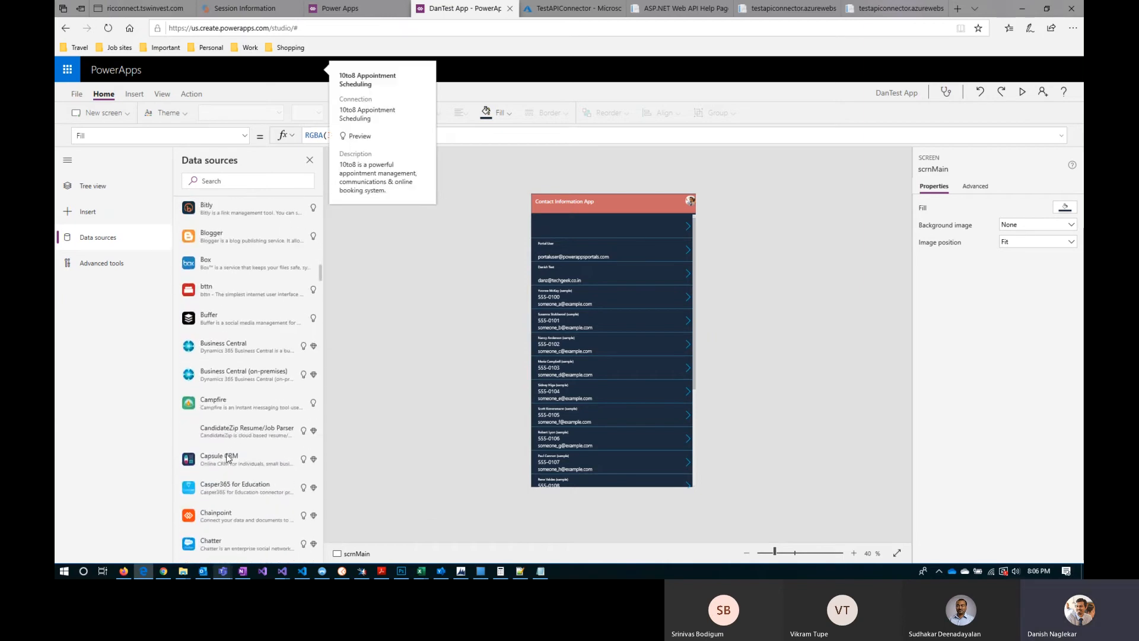
{"action": "scroll", "coordinate": [227, 458], "scroll_direction": "down", "scroll_amount": 15}
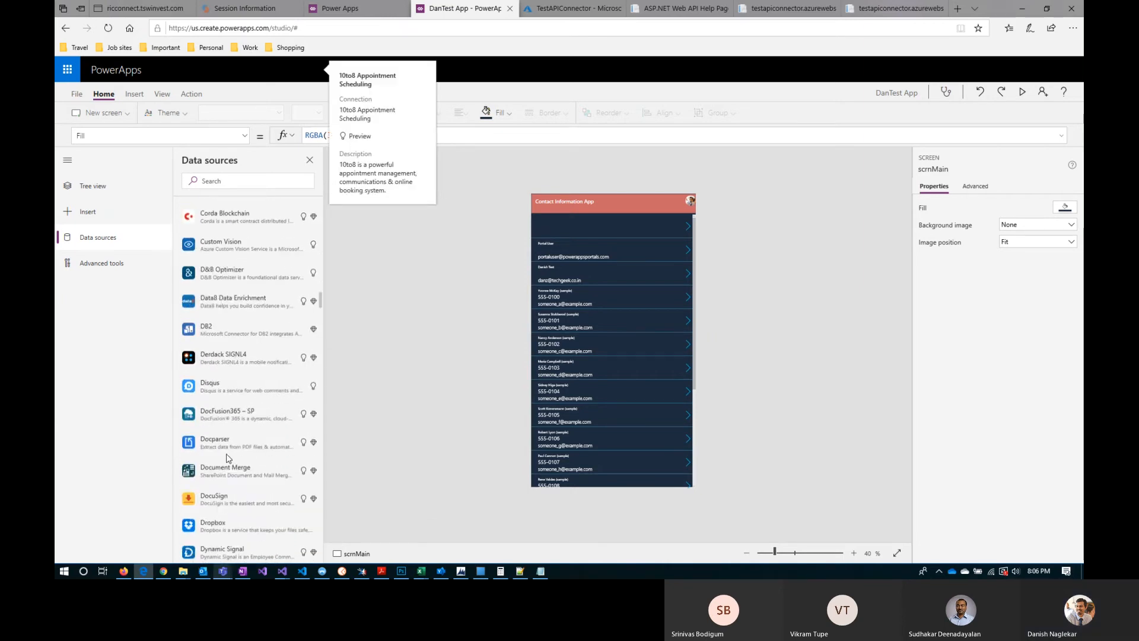
{"action": "scroll", "coordinate": [227, 457], "scroll_direction": "up", "scroll_amount": 5}
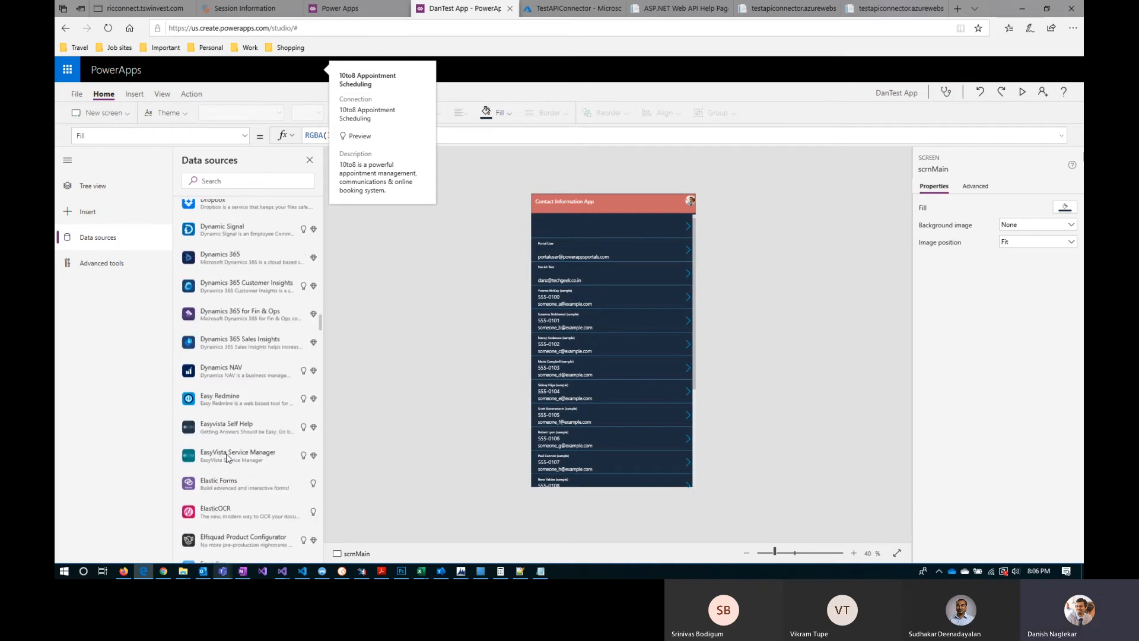
{"action": "scroll", "coordinate": [228, 458], "scroll_direction": "up", "scroll_amount": 10}
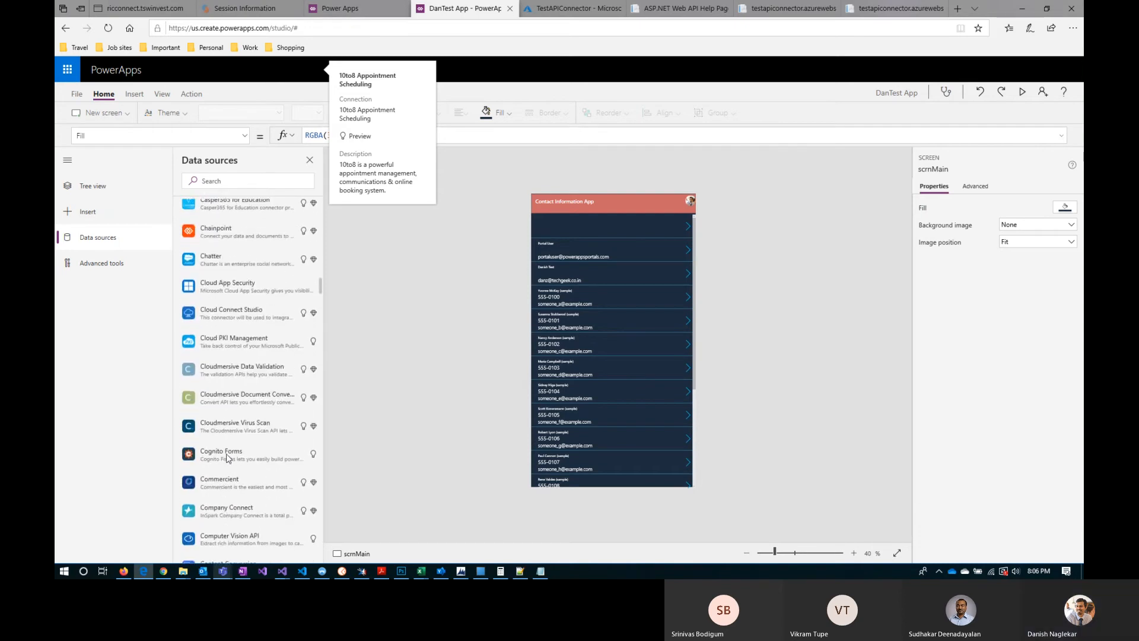
{"action": "scroll", "coordinate": [226, 454], "scroll_direction": "up", "scroll_amount": 4}
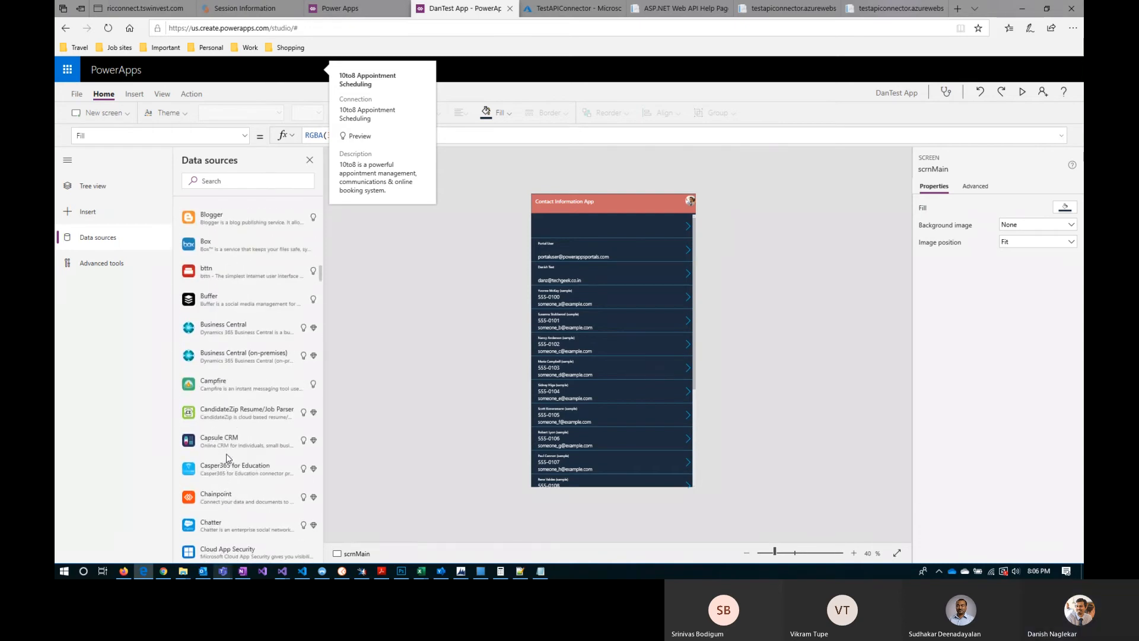
{"action": "scroll", "coordinate": [227, 458], "scroll_direction": "down", "scroll_amount": 15}
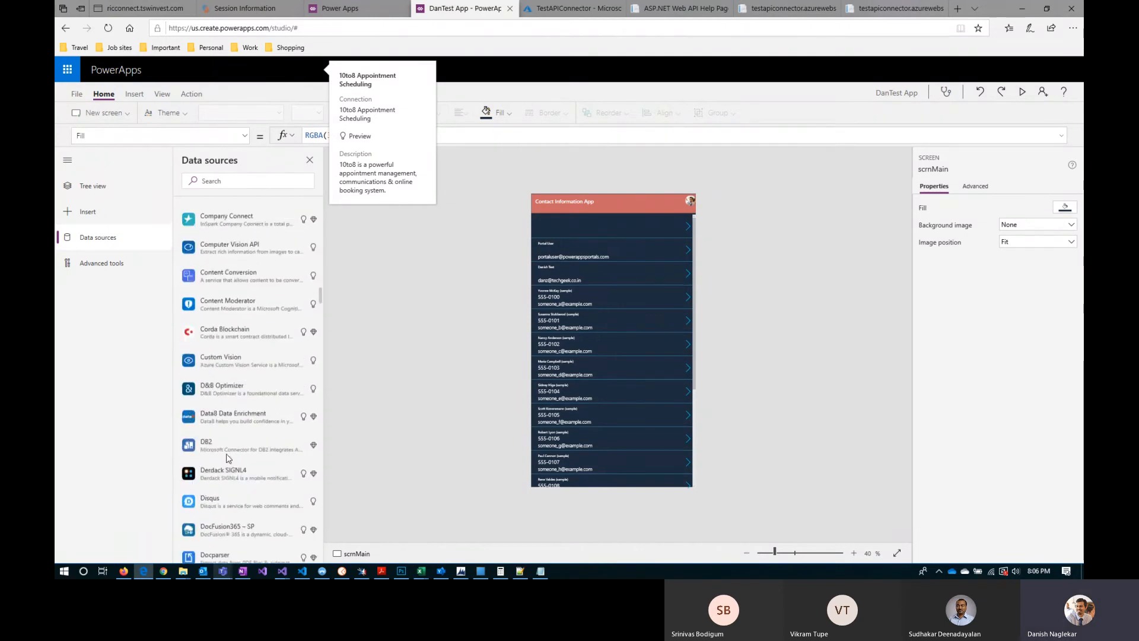
{"action": "scroll", "coordinate": [228, 458], "scroll_direction": "down", "scroll_amount": 12}
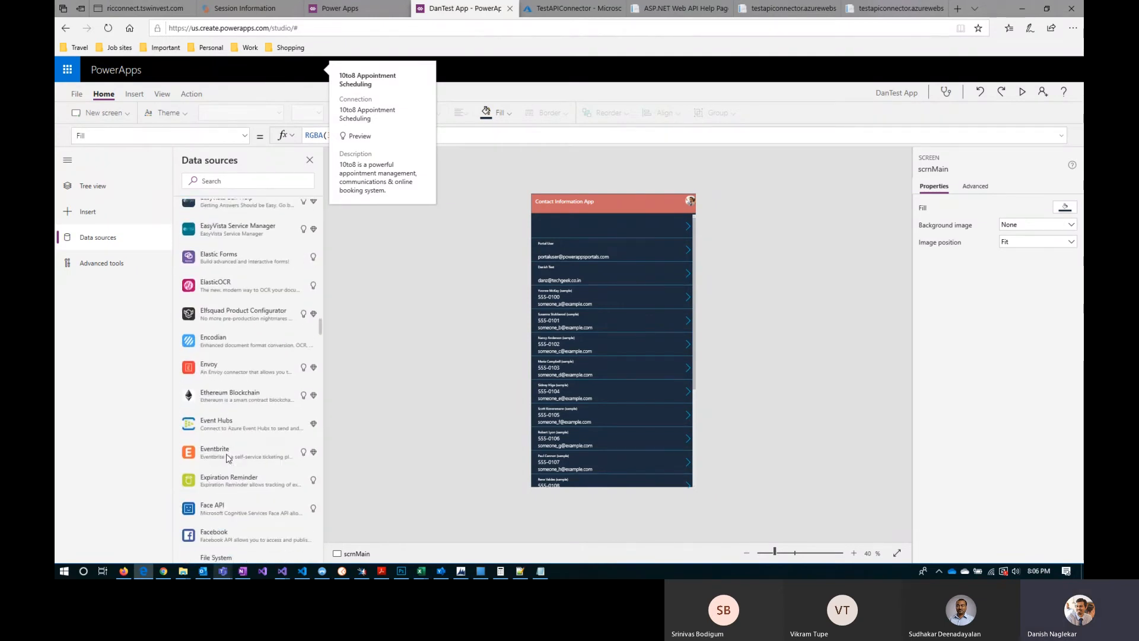
{"action": "scroll", "coordinate": [227, 457], "scroll_direction": "down", "scroll_amount": 5}
{"action": "scroll", "coordinate": [227, 458], "scroll_direction": "up", "scroll_amount": 10}
Step: Search the data sources for "common"
{"action": "left_click", "coordinate": [226, 179]}
{"action": "type", "text": "comm"}
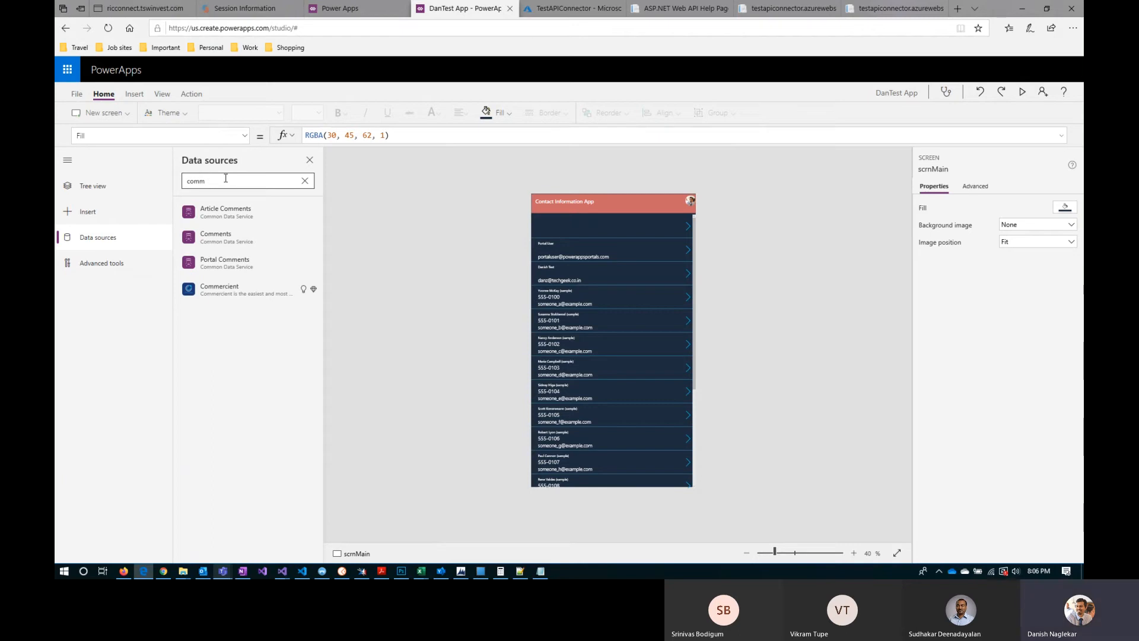
{"action": "type", "text": "on"}
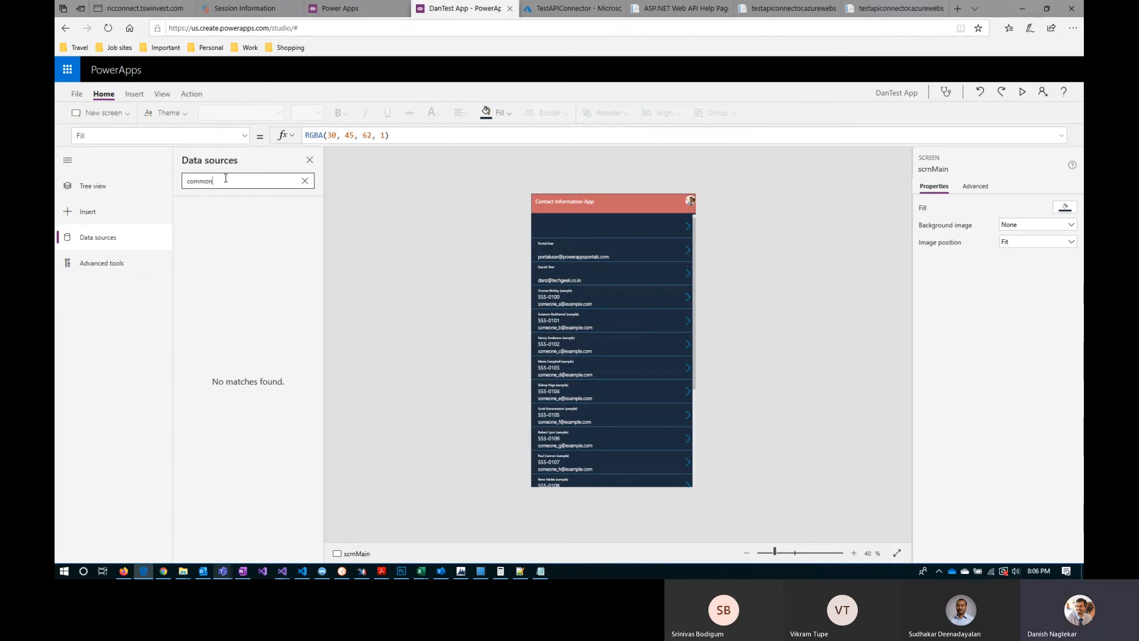
Step: Clear the data source search and browse the full list of connectors, including the Import from Excel details
{"action": "left_click", "coordinate": [305, 181]}
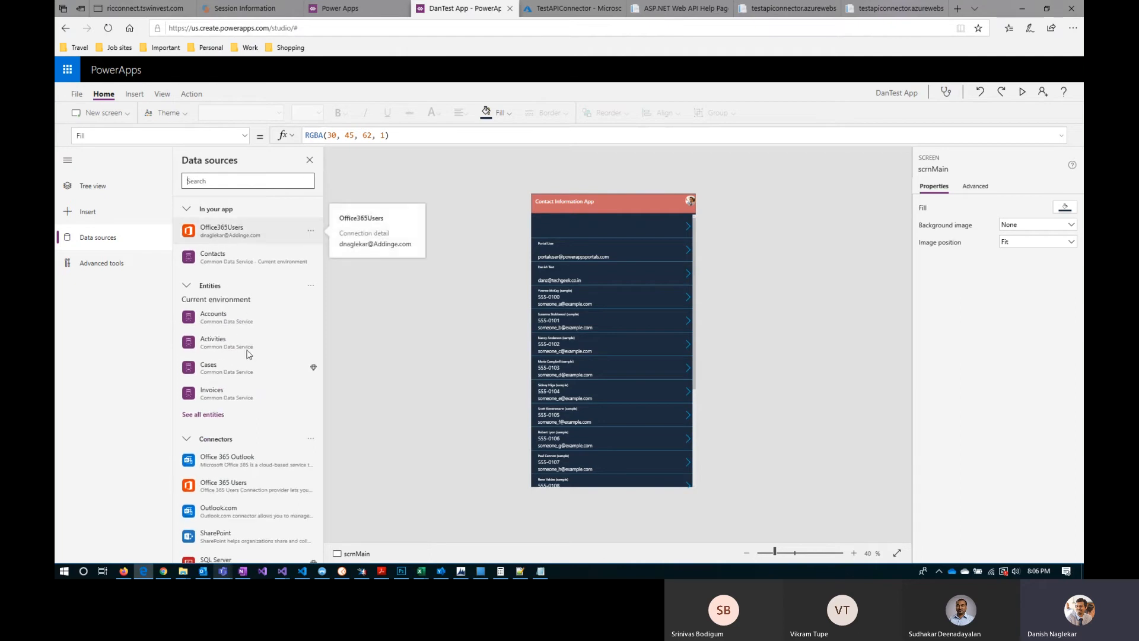
{"action": "scroll", "coordinate": [251, 447], "scroll_direction": "down", "scroll_amount": 1}
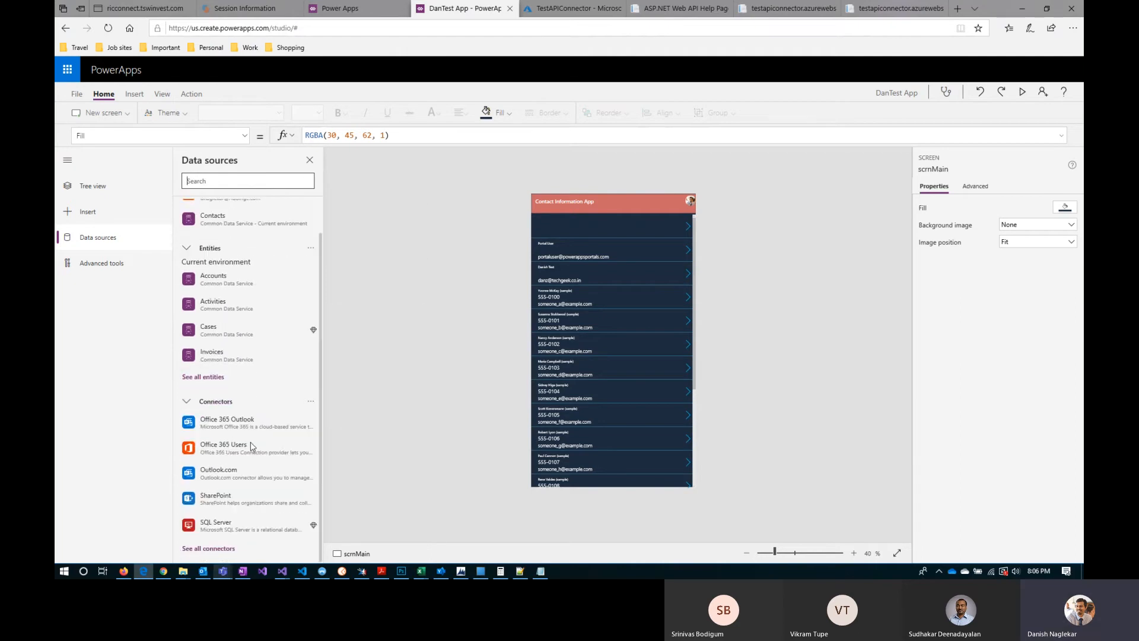
{"action": "left_click", "coordinate": [224, 553]}
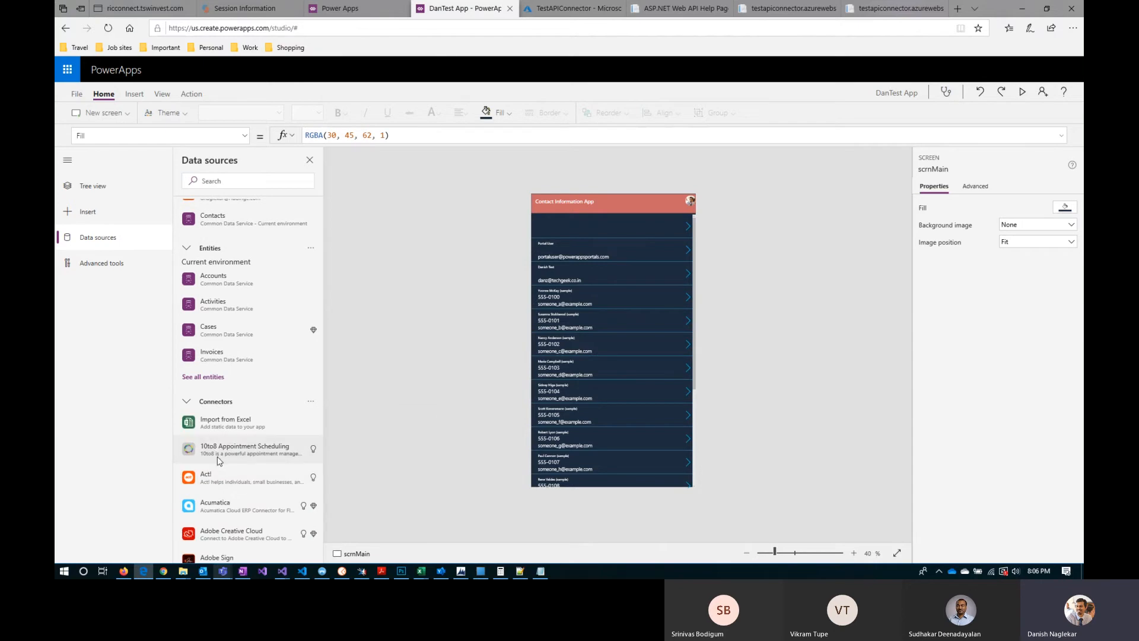
{"action": "scroll", "coordinate": [236, 513], "scroll_direction": "down", "scroll_amount": 1}
{"action": "scroll", "coordinate": [236, 514], "scroll_direction": "down", "scroll_amount": 1}
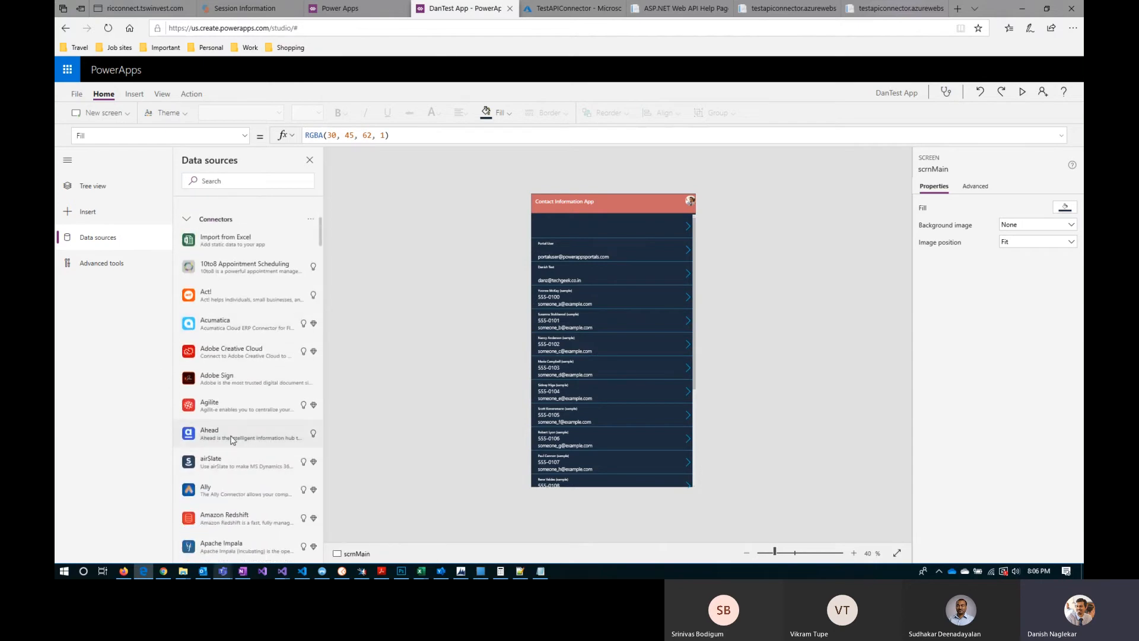
{"action": "mouse_move", "coordinate": [209, 242]}
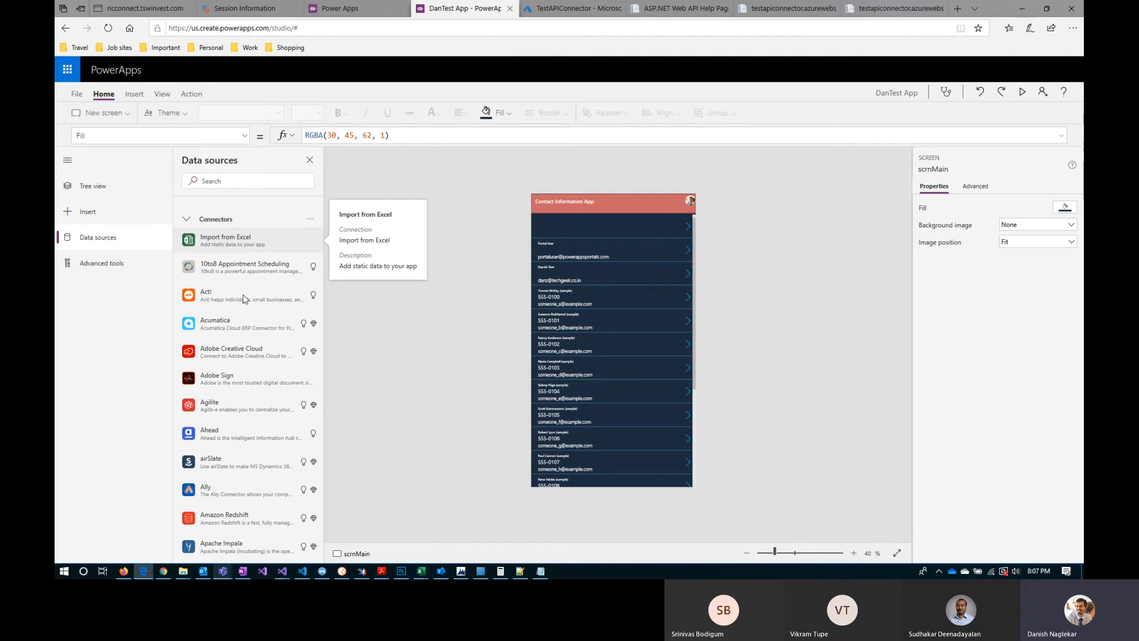
{"action": "scroll", "coordinate": [237, 279], "scroll_direction": "down", "scroll_amount": 4}
Step: Search the data sources for "sharepoint" and connect to the SharePoint connector directly through cloud services
{"action": "left_click", "coordinate": [223, 181]}
{"action": "type", "text": "sharepoint"}
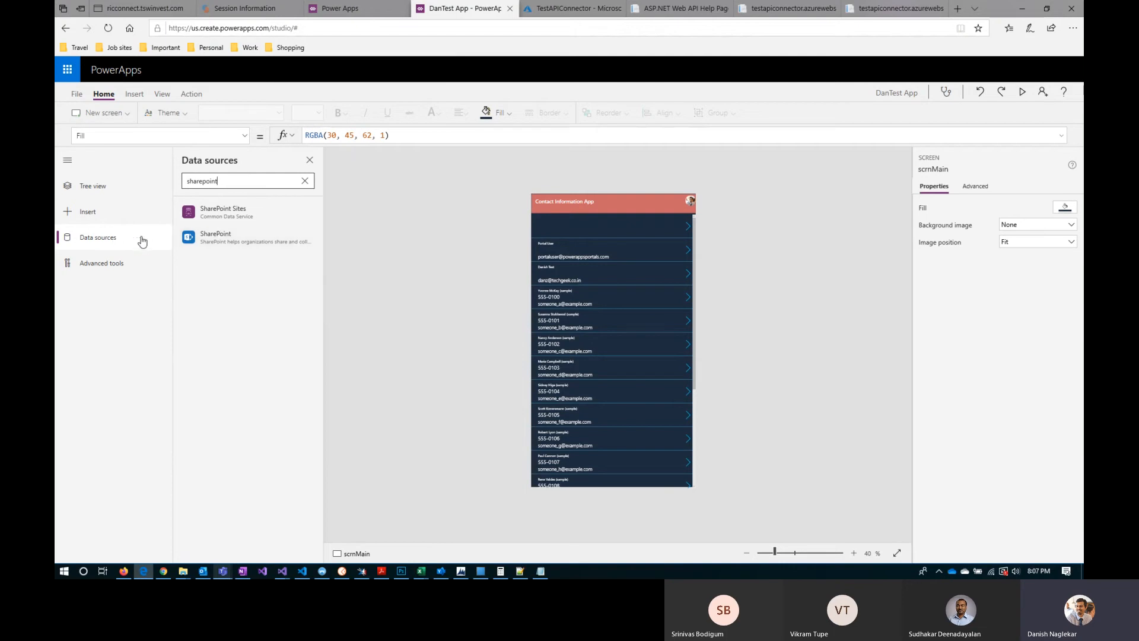
{"action": "left_click", "coordinate": [223, 246]}
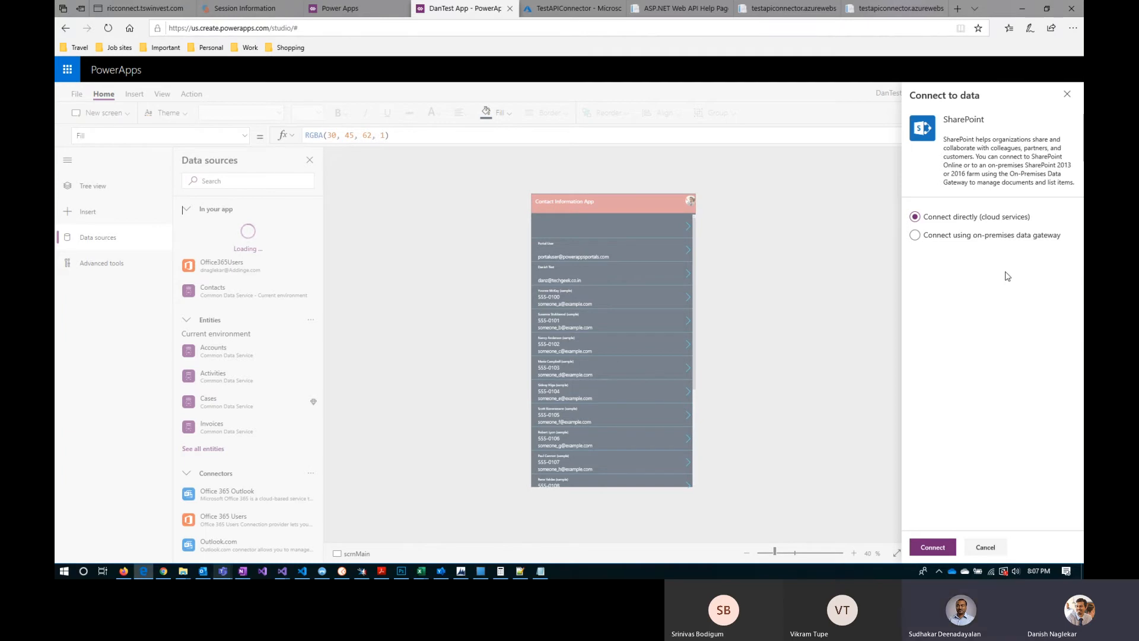
{"action": "left_click", "coordinate": [936, 552]}
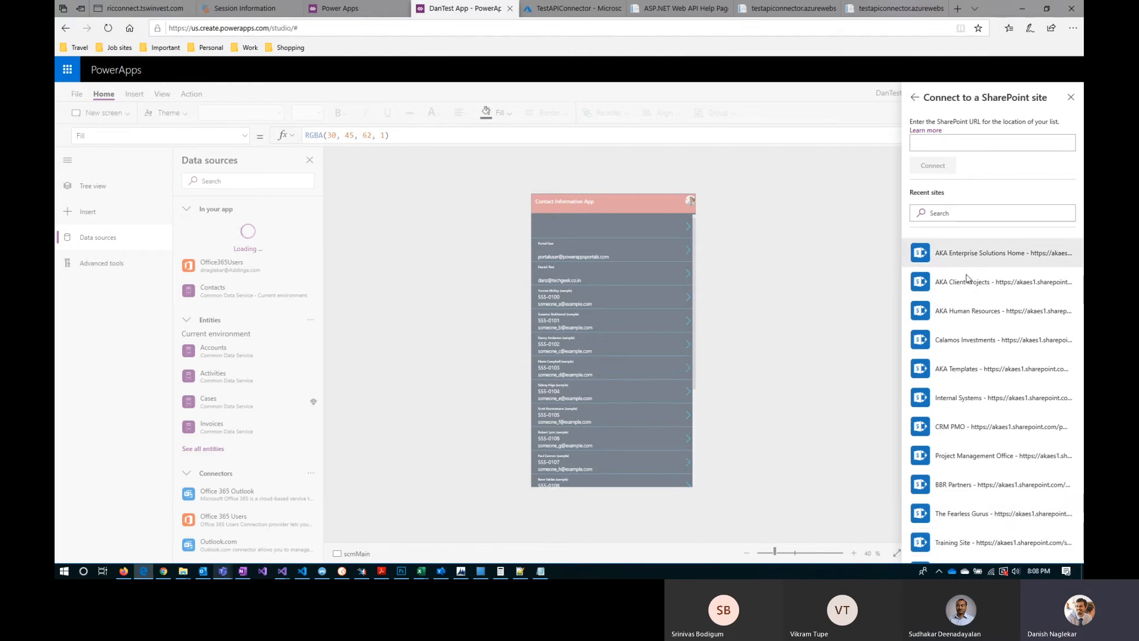
{"action": "scroll", "coordinate": [967, 368], "scroll_direction": "down", "scroll_amount": 1}
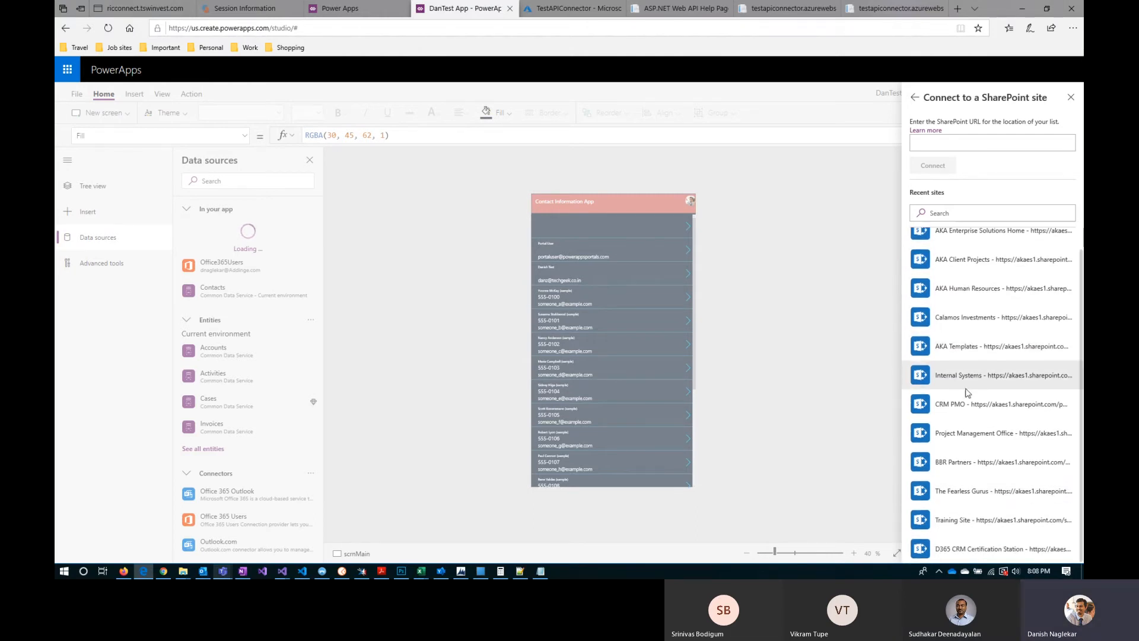
{"action": "left_click", "coordinate": [968, 522]}
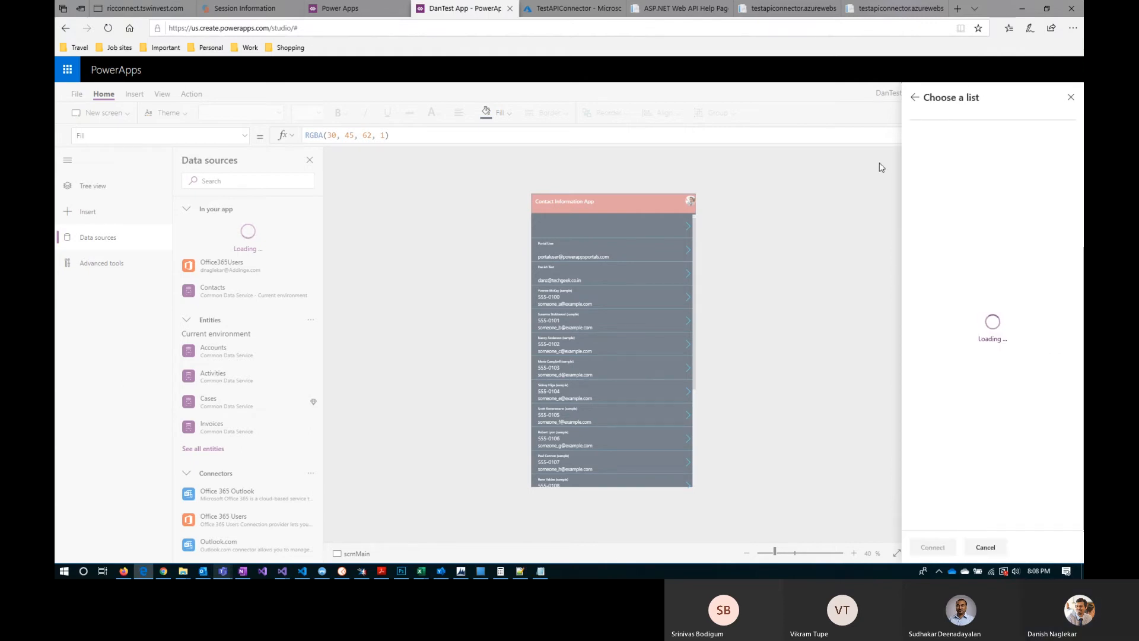
{"action": "left_click", "coordinate": [914, 98]}
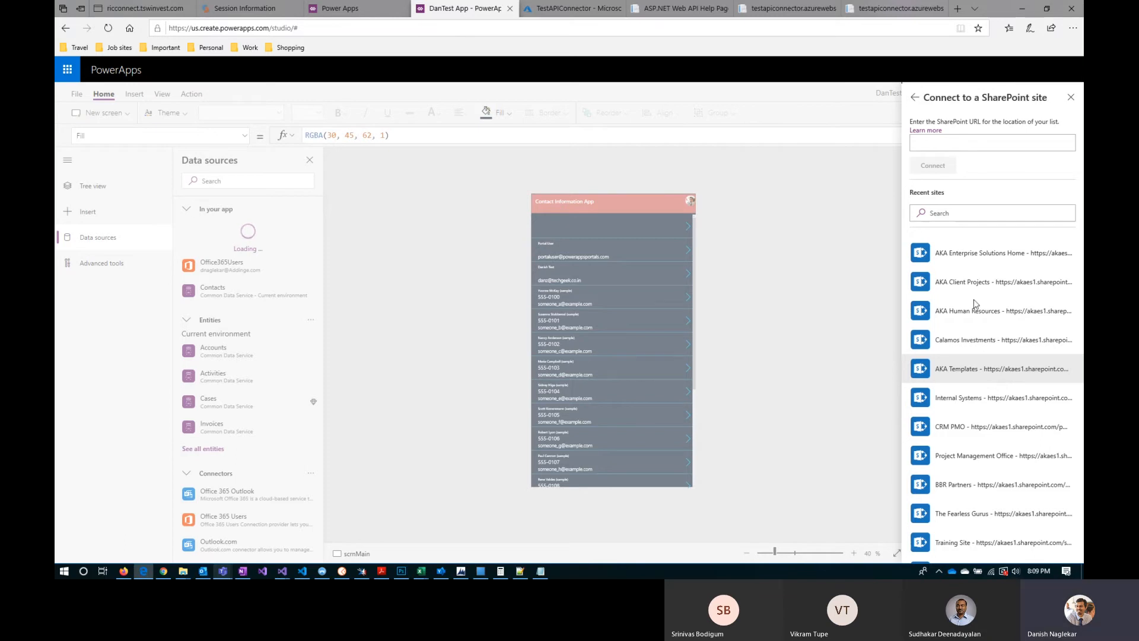
{"action": "left_click", "coordinate": [980, 518]}
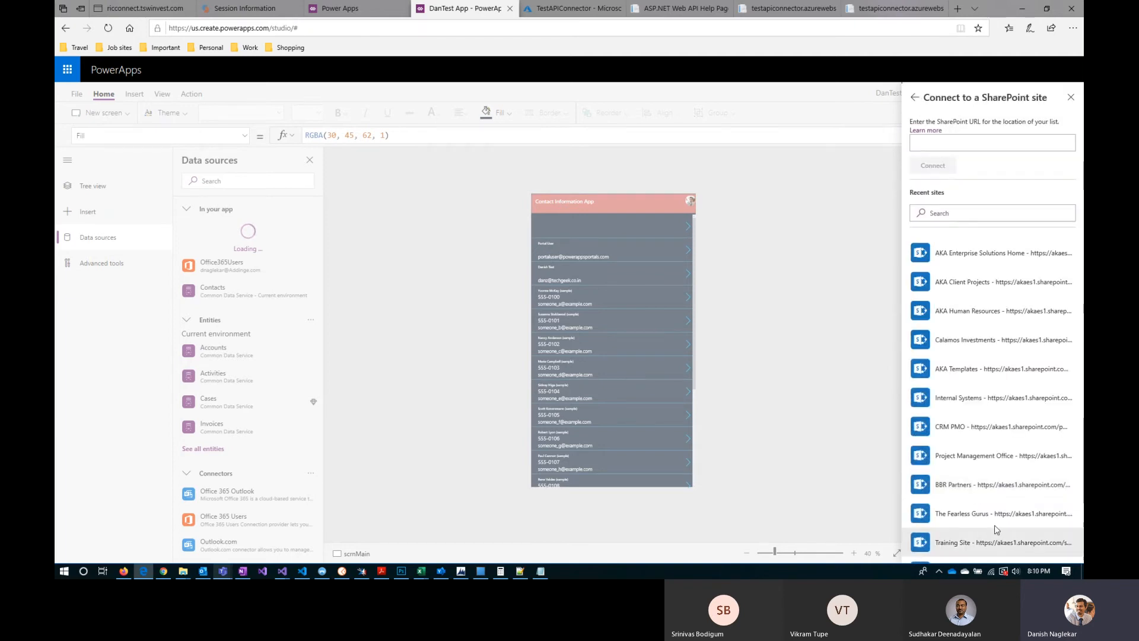
{"action": "left_click", "coordinate": [1053, 515]}
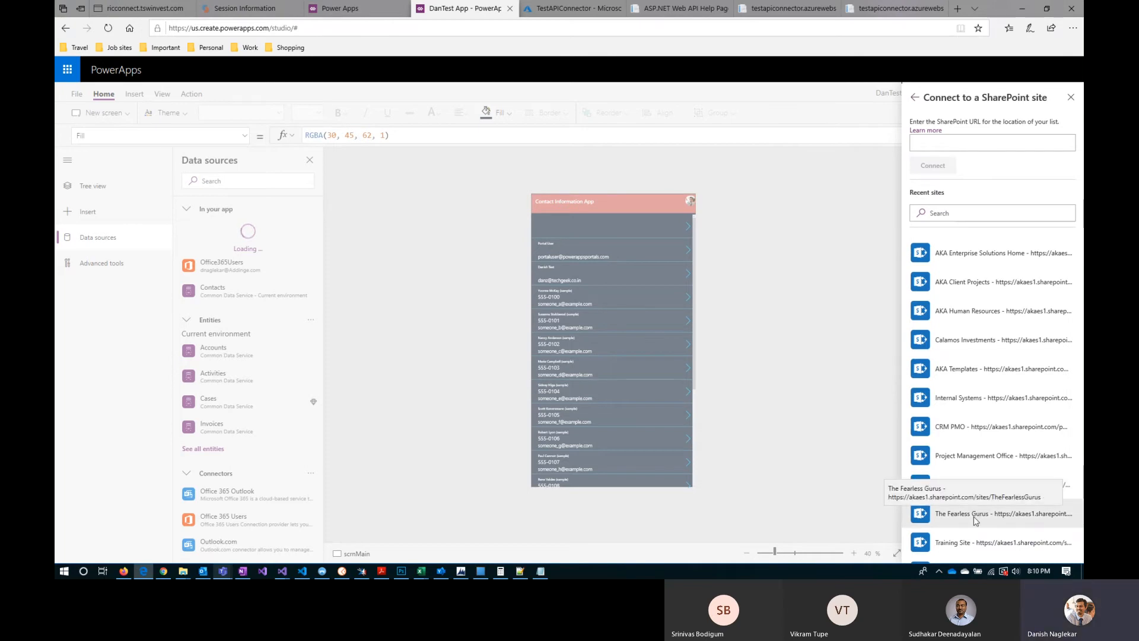
Step: Open akaes1.sharepoint.com/sites/TheFearlessGurus in a new browser tab, signing in with the work account, and show its site contents
{"action": "left_click", "coordinate": [958, 8]}
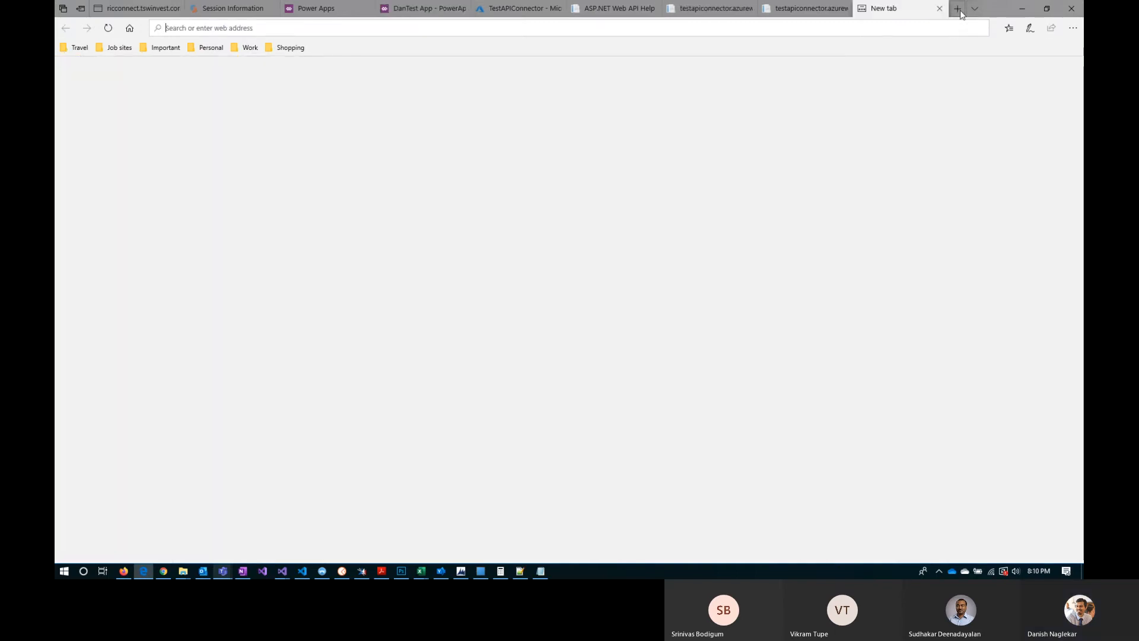
{"action": "type", "text": "akaes"}
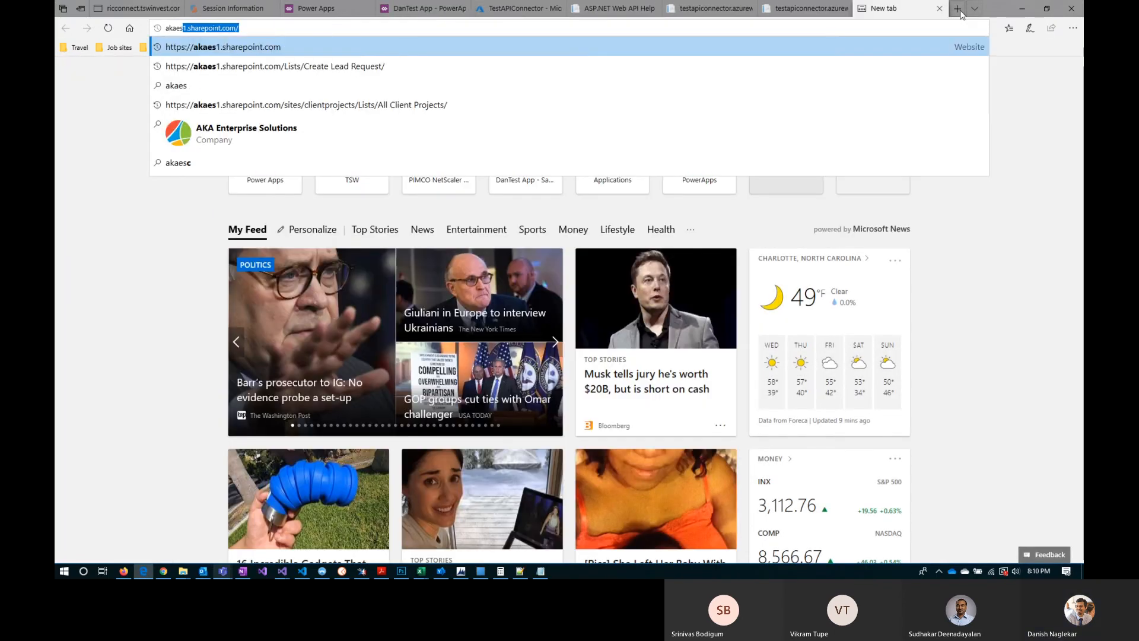
{"action": "key", "text": "End"}
{"action": "type", "text": "sit"}
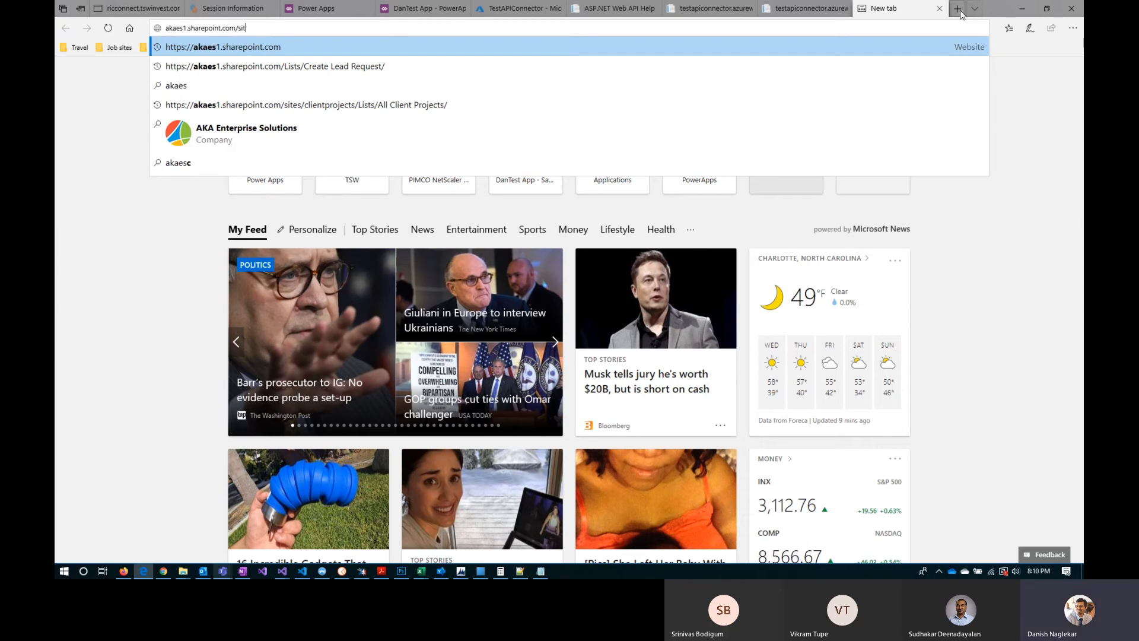
{"action": "type", "text": "es/The"}
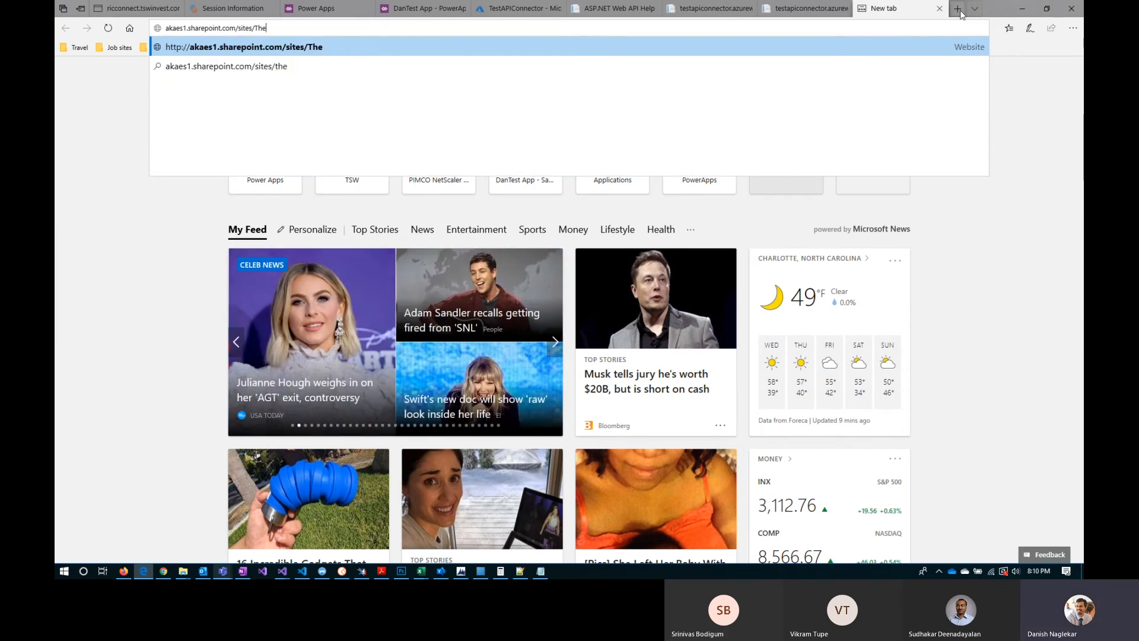
{"action": "type", "text": "FearlessGuru"}
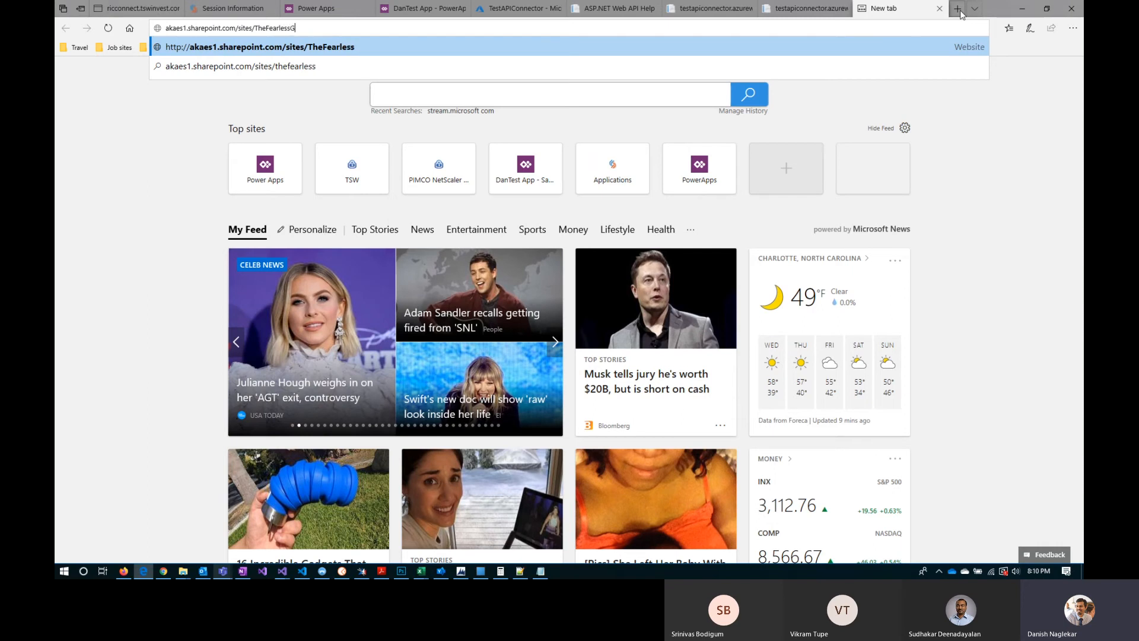
{"action": "type", "text": "s"}
{"action": "key", "text": "Return"}
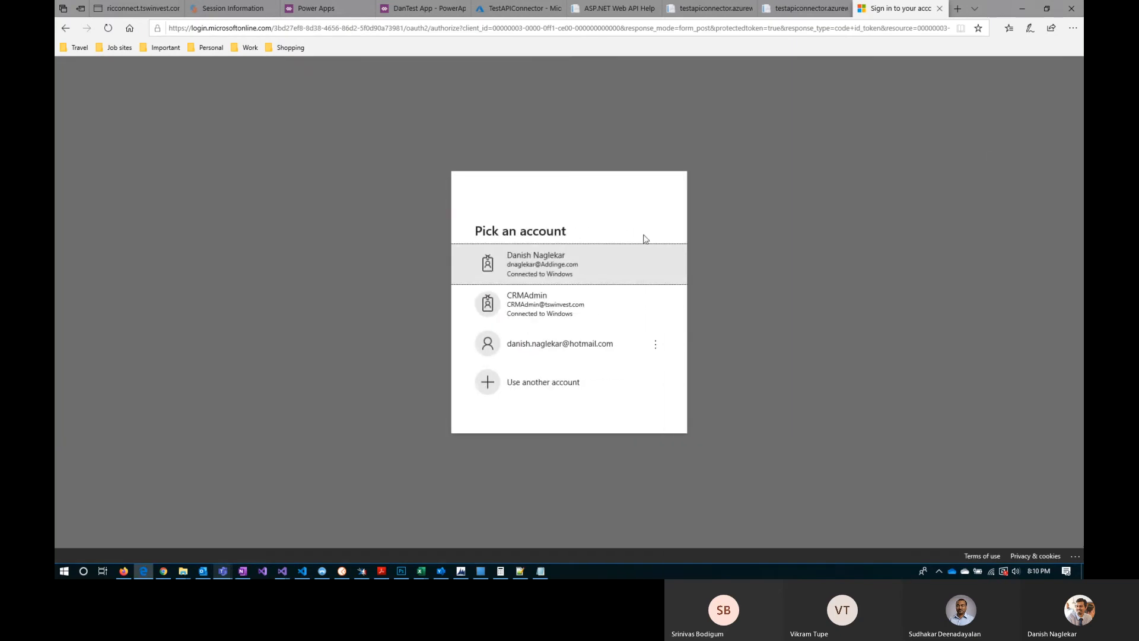
{"action": "left_click", "coordinate": [558, 265]}
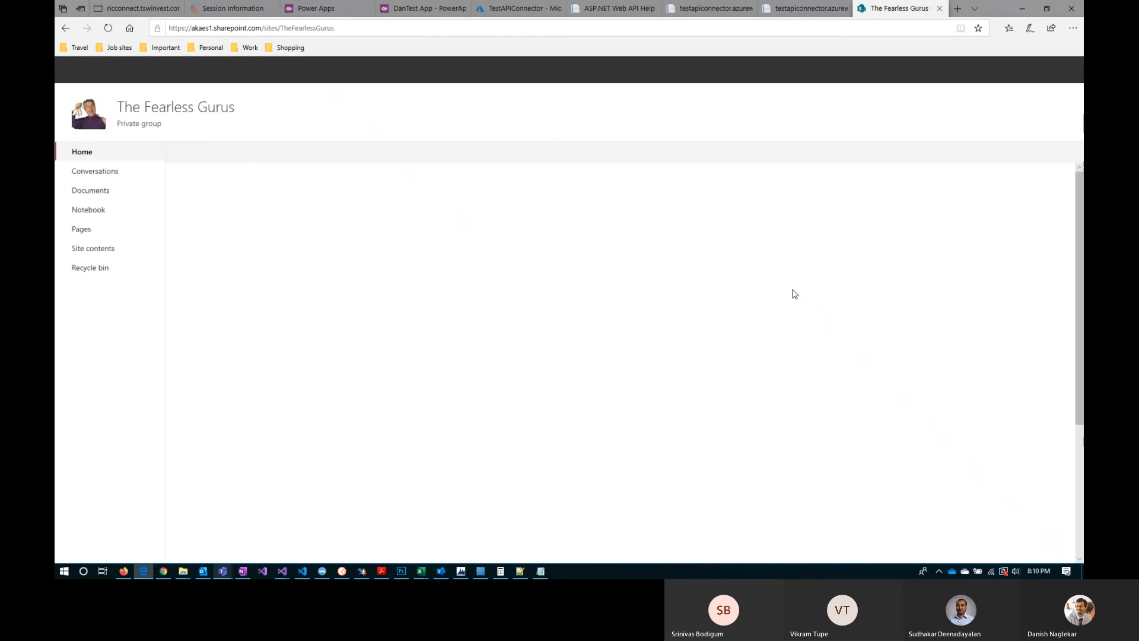
{"action": "left_click", "coordinate": [107, 249]}
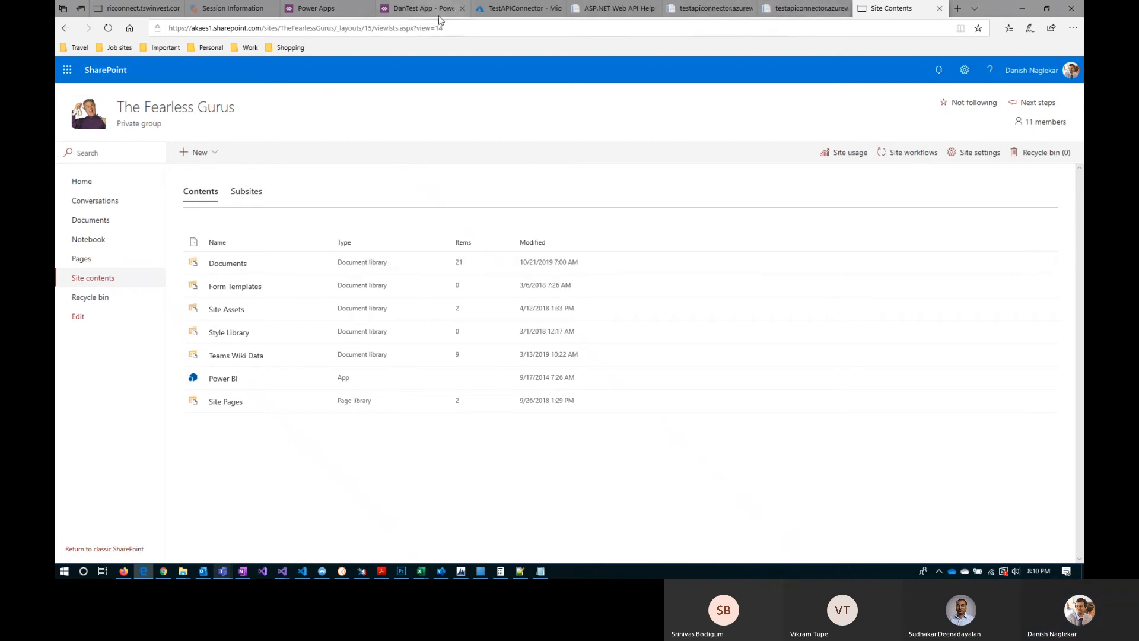
Step: Switch back to DanTest App, choose The Fearless Gurus as the SharePoint site and select its Documents list
{"action": "left_click", "coordinate": [416, 9]}
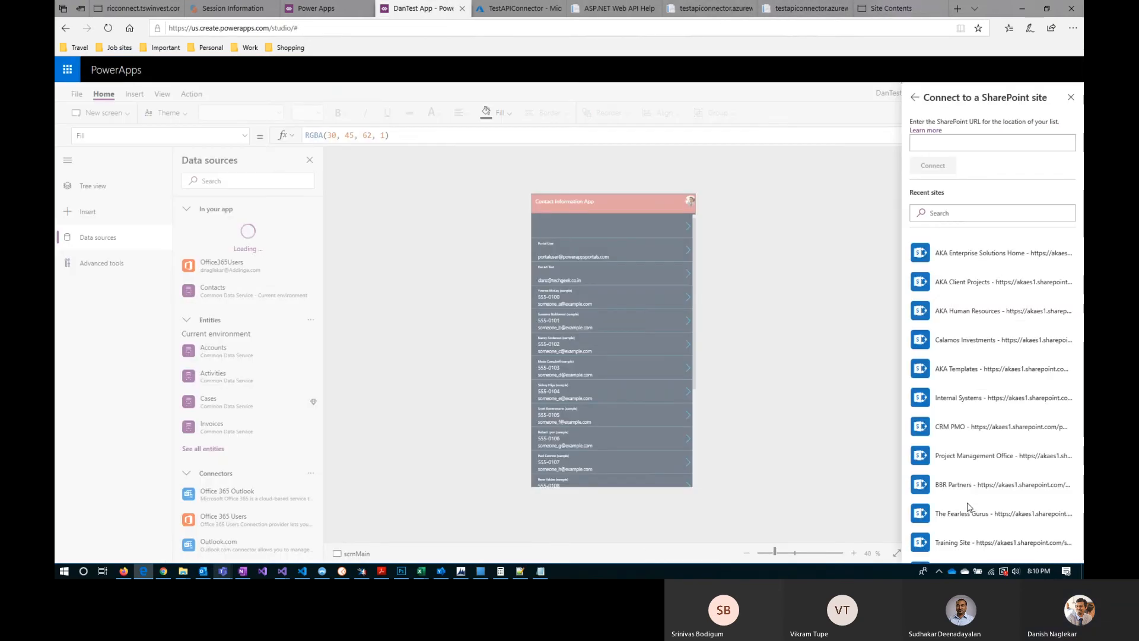
{"action": "left_click", "coordinate": [963, 518]}
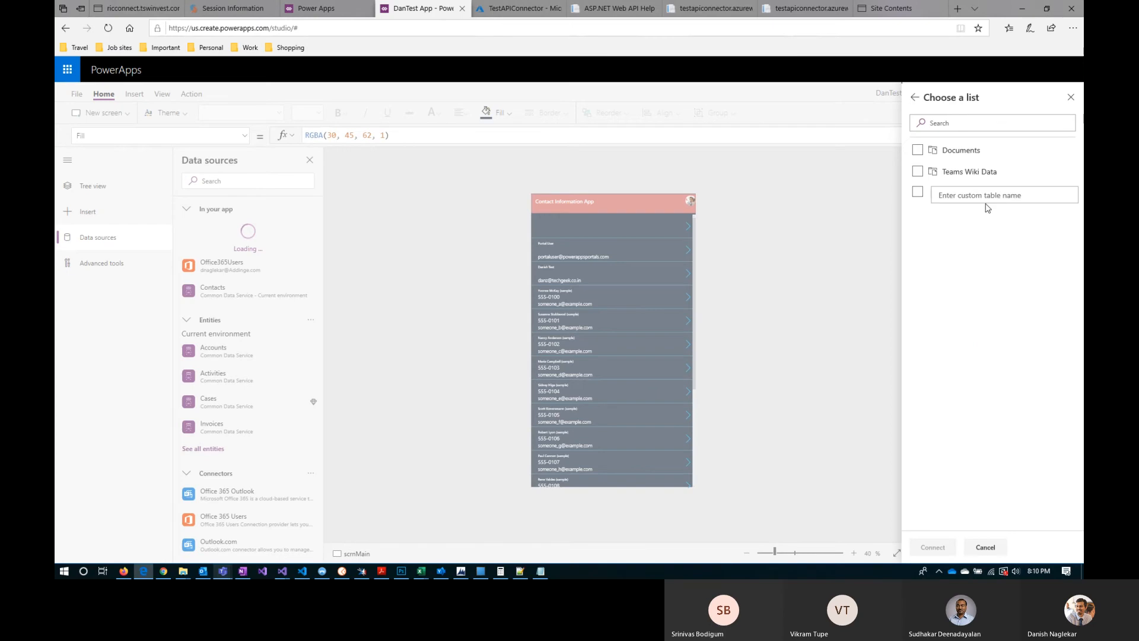
{"action": "left_click", "coordinate": [919, 155]}
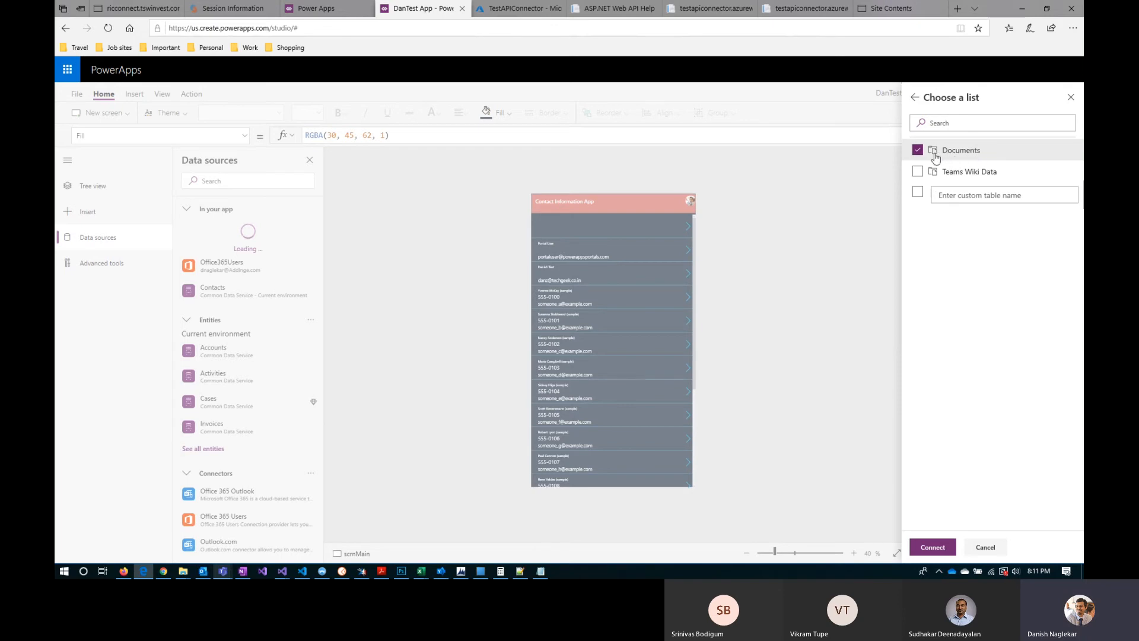
Step: Switch to the SharePoint site contents and show which kinds of items can be created there
{"action": "left_click", "coordinate": [895, 9]}
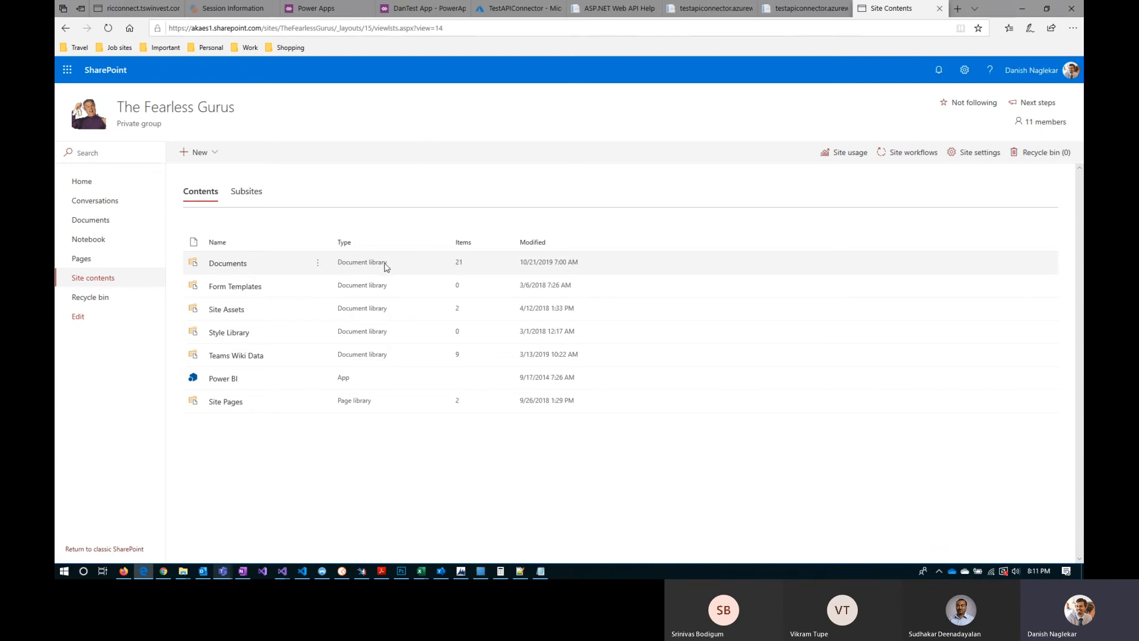
{"action": "left_click", "coordinate": [202, 153]}
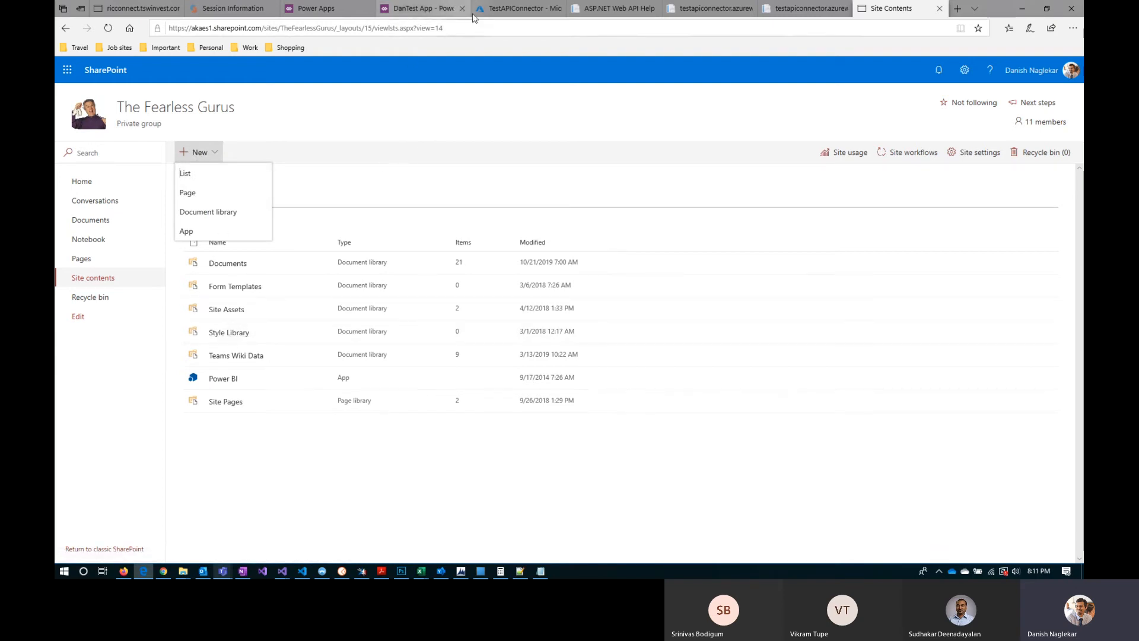
Step: Return to DanTest App, connect the selected Documents list as a data source and view its connection details
{"action": "left_click", "coordinate": [427, 9]}
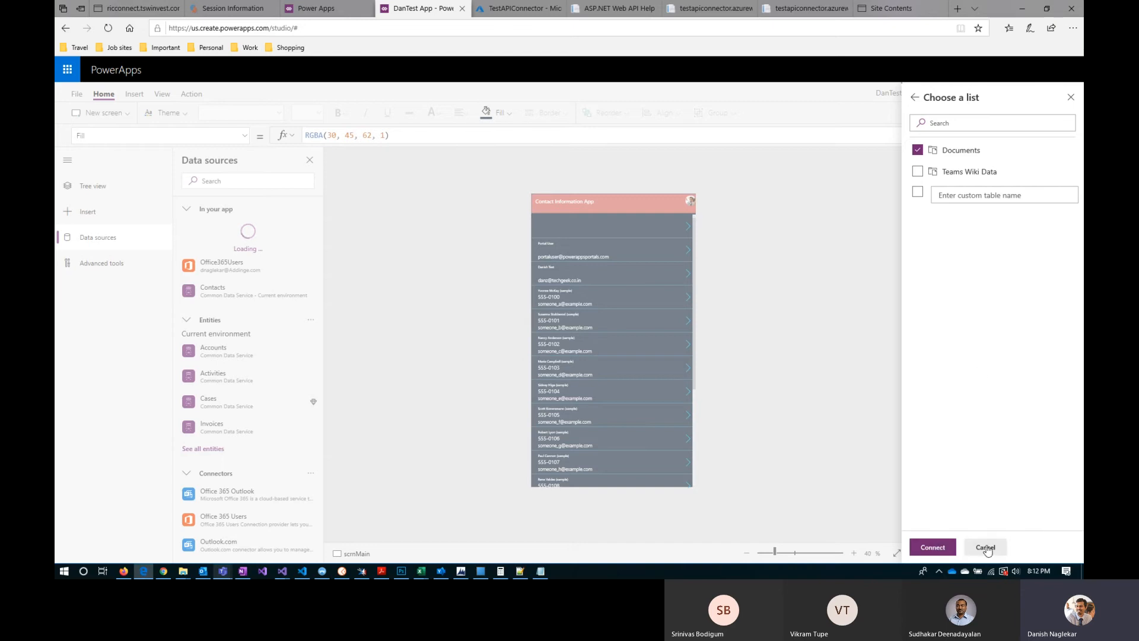
{"action": "left_click", "coordinate": [934, 547]}
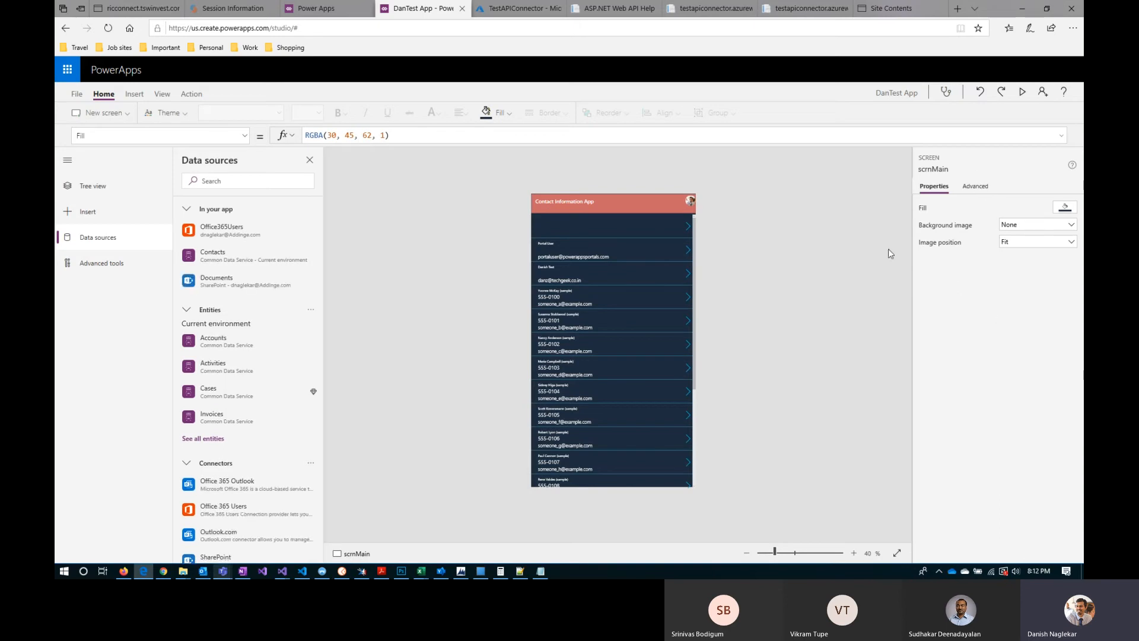
{"action": "mouse_move", "coordinate": [236, 285]}
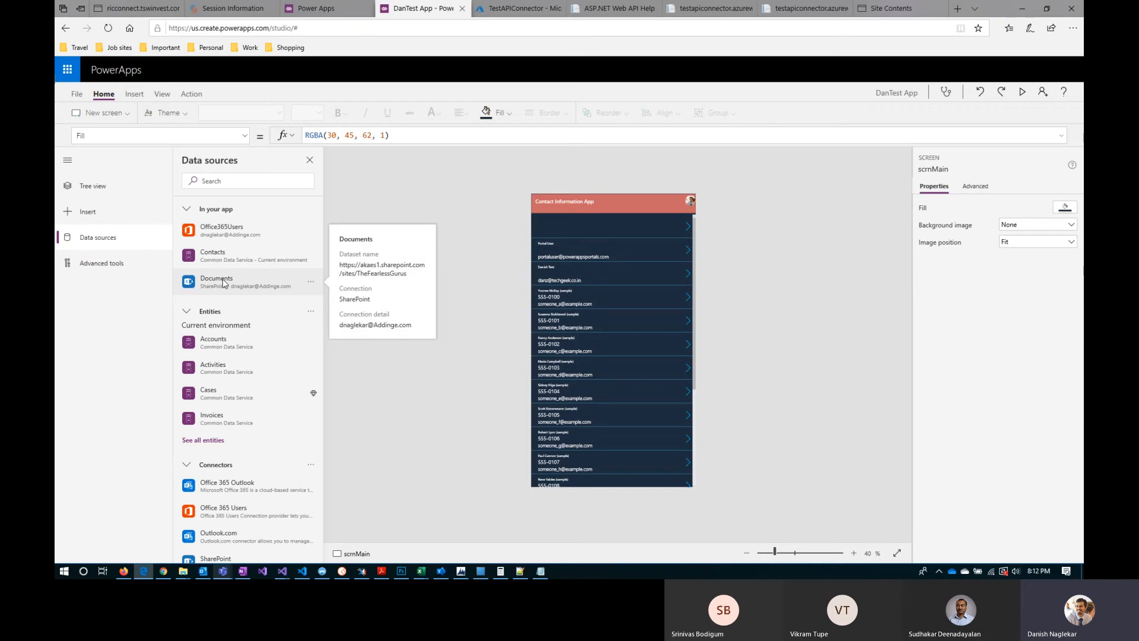
Step: Show the tree view with the side navigation collapsed, insert a label on scrnMain and place it at about X 58, Y 146
{"action": "left_click", "coordinate": [92, 189]}
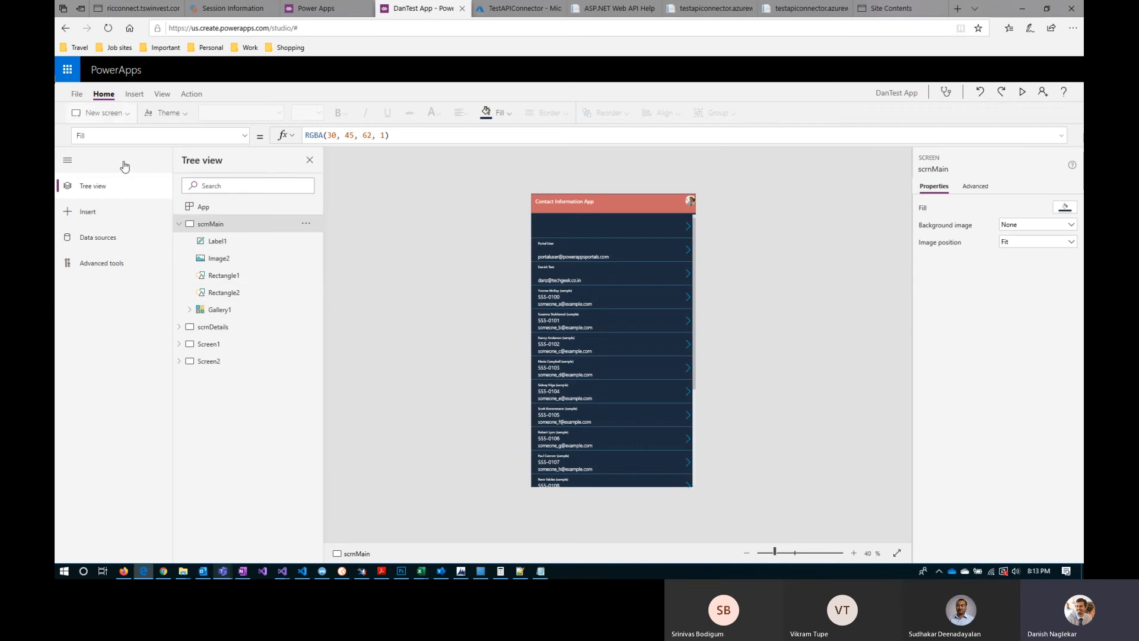
{"action": "left_click", "coordinate": [67, 159]}
{"action": "left_click", "coordinate": [134, 94]}
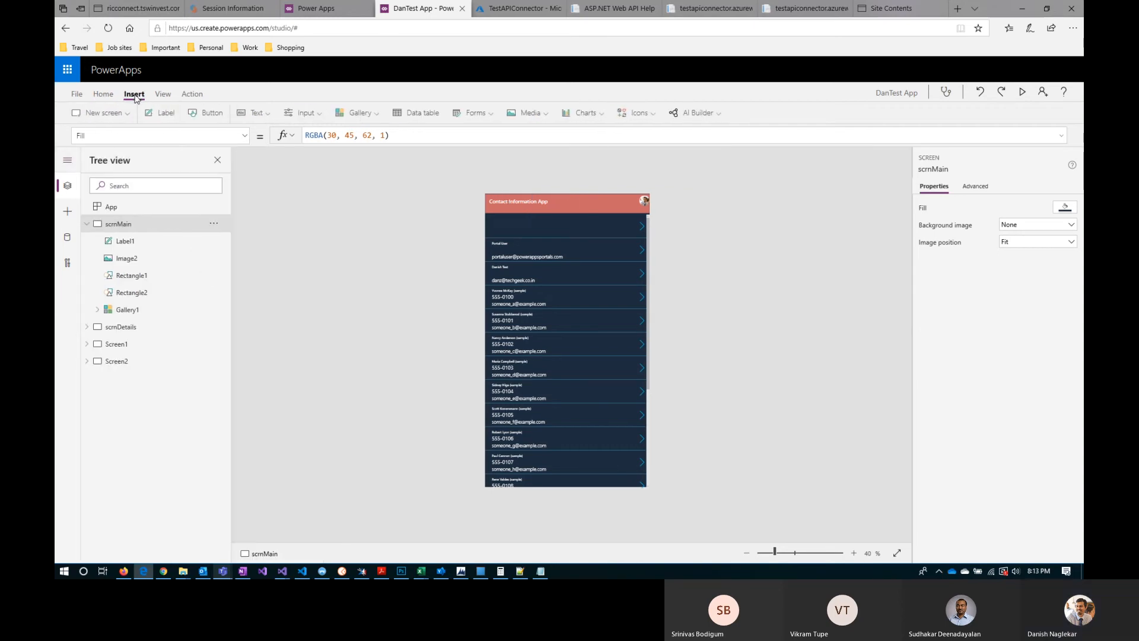
{"action": "left_click", "coordinate": [165, 115]}
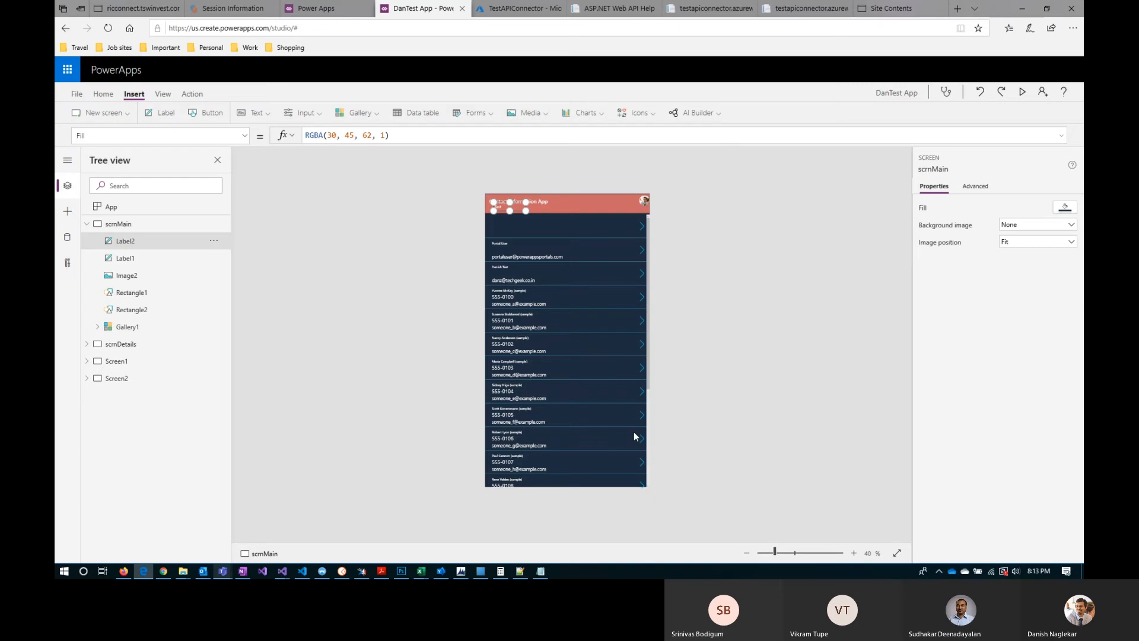
{"action": "left_click_drag", "start_coordinate": [517, 205], "coordinate": [521, 227]}
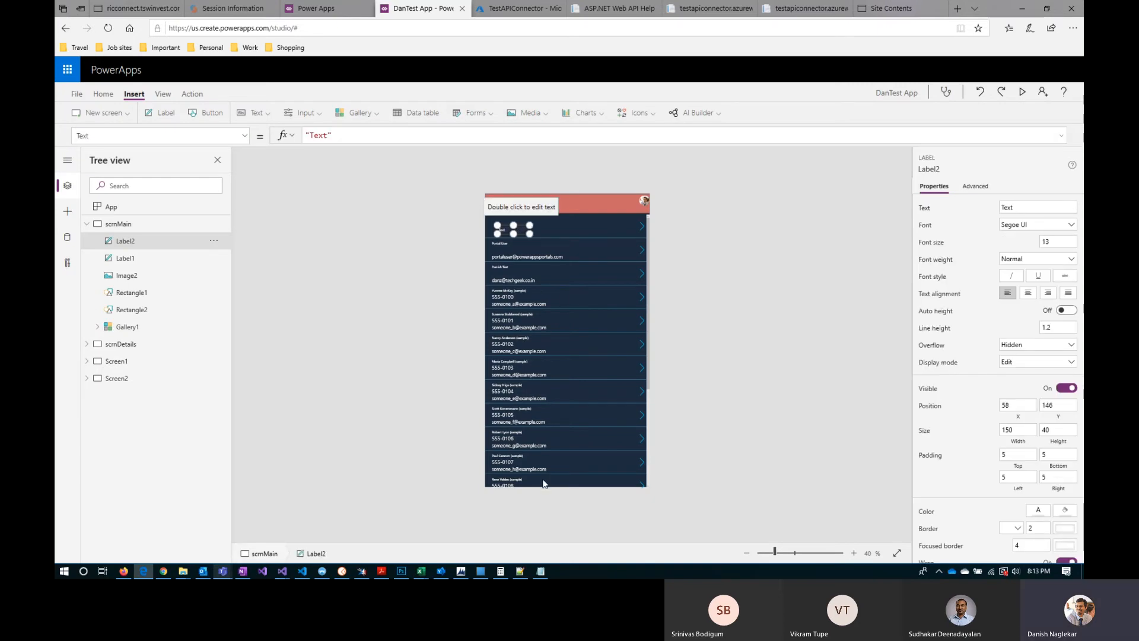
Step: Shorten the contacts gallery on scrnMain from its lower edge to a height of about 1044
{"action": "left_click", "coordinate": [590, 244]}
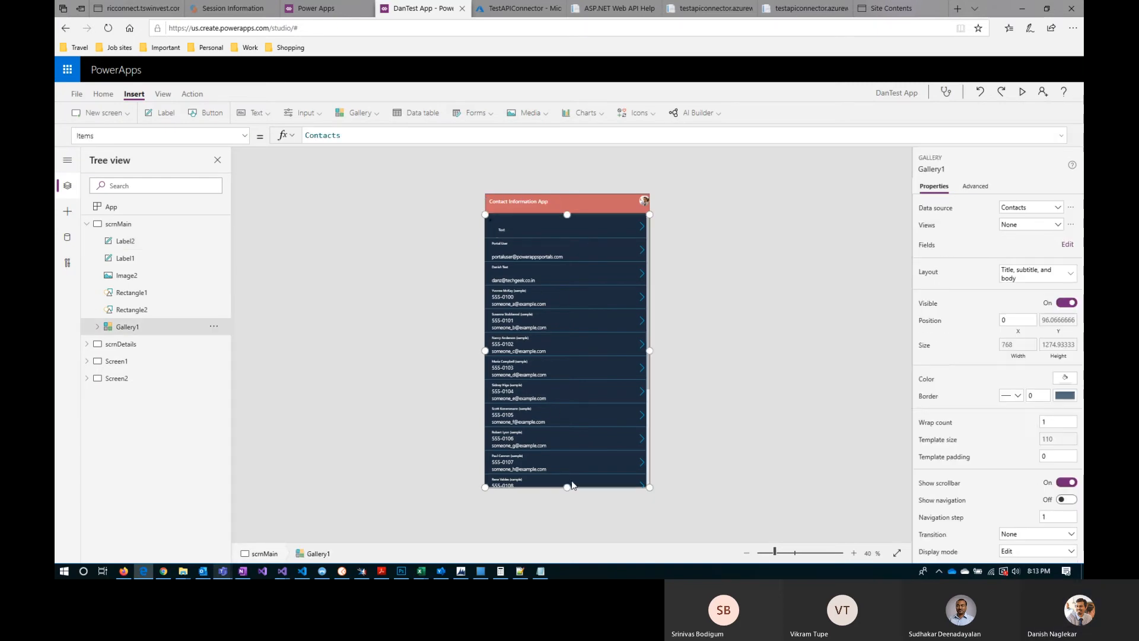
{"action": "left_click_drag", "start_coordinate": [567, 455], "coordinate": [567, 438]}
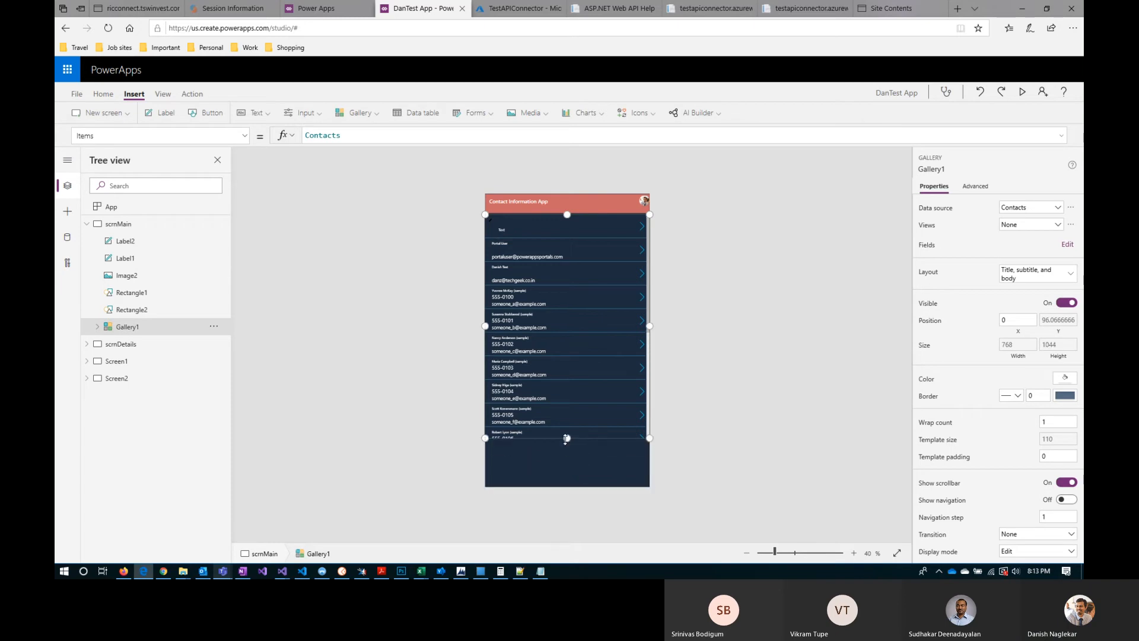
Step: Move the new label on scrnMain below the contacts gallery, to about X 15, Y 1236
{"action": "left_click", "coordinate": [504, 231]}
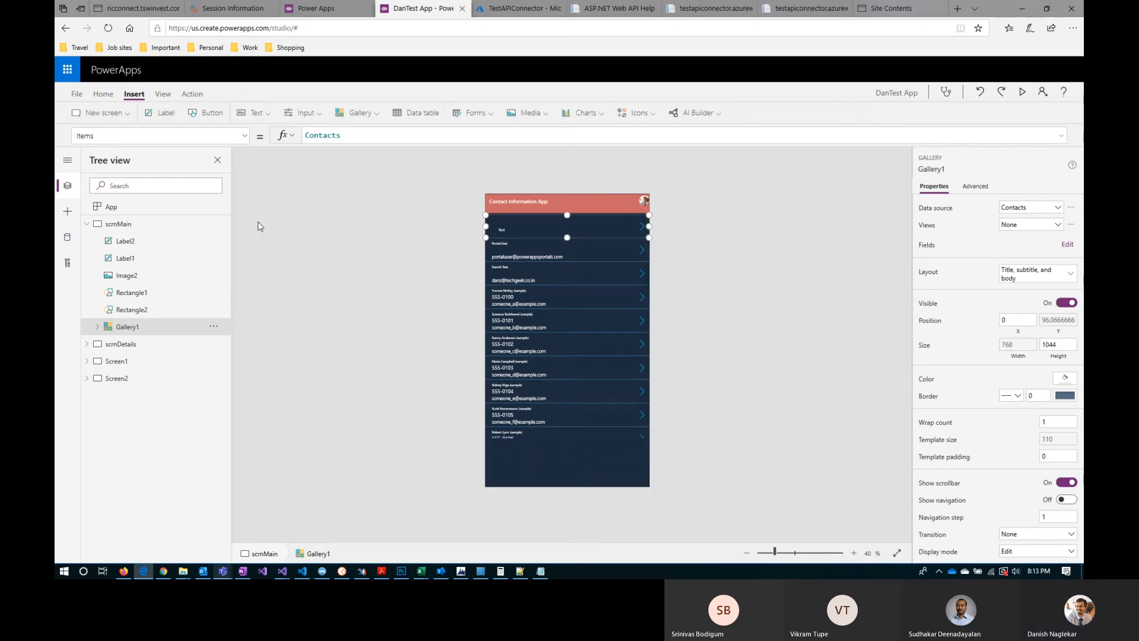
{"action": "left_click", "coordinate": [131, 242]}
{"action": "left_click_drag", "start_coordinate": [505, 230], "coordinate": [596, 469]}
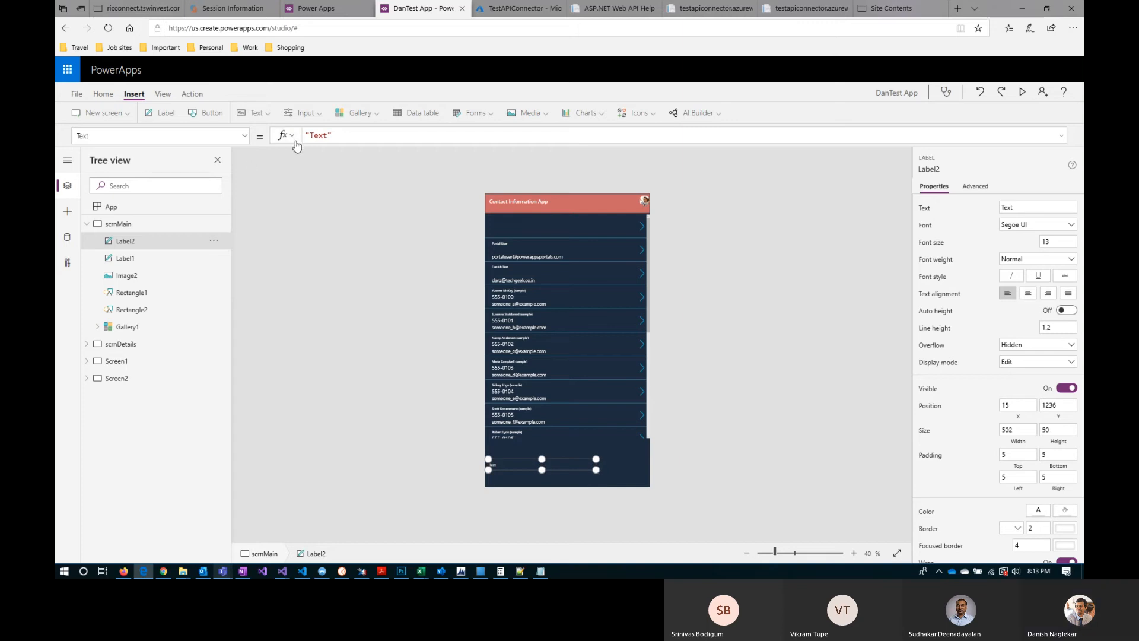
Step: Show the app's data sources with the list of available connectors expanded
{"action": "triple_click", "coordinate": [316, 134]}
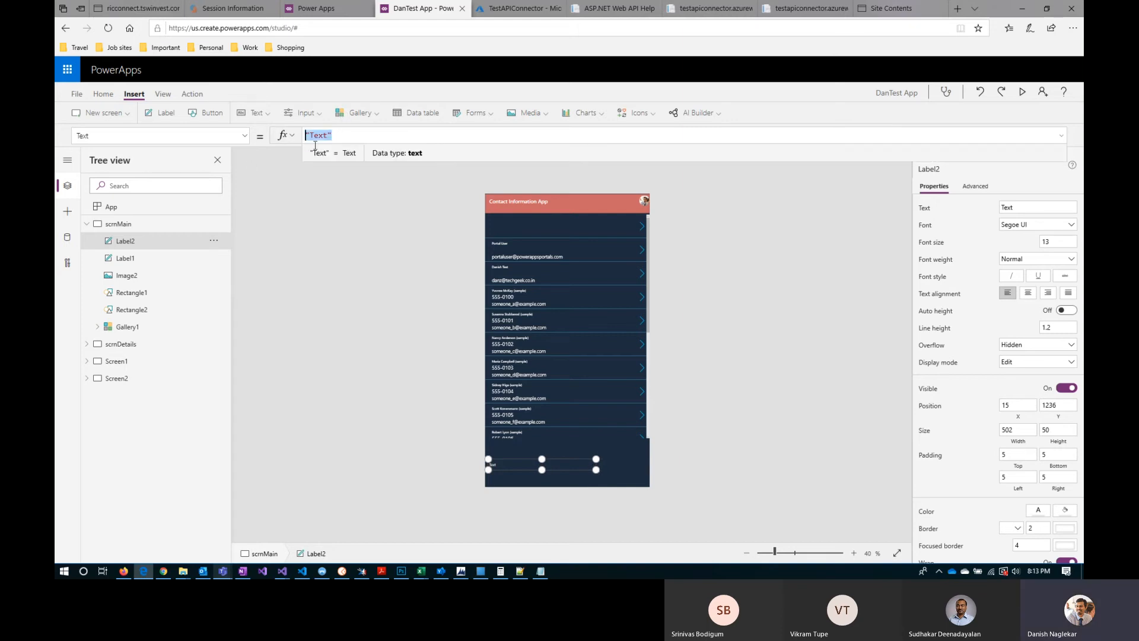
{"action": "left_click", "coordinate": [68, 237]}
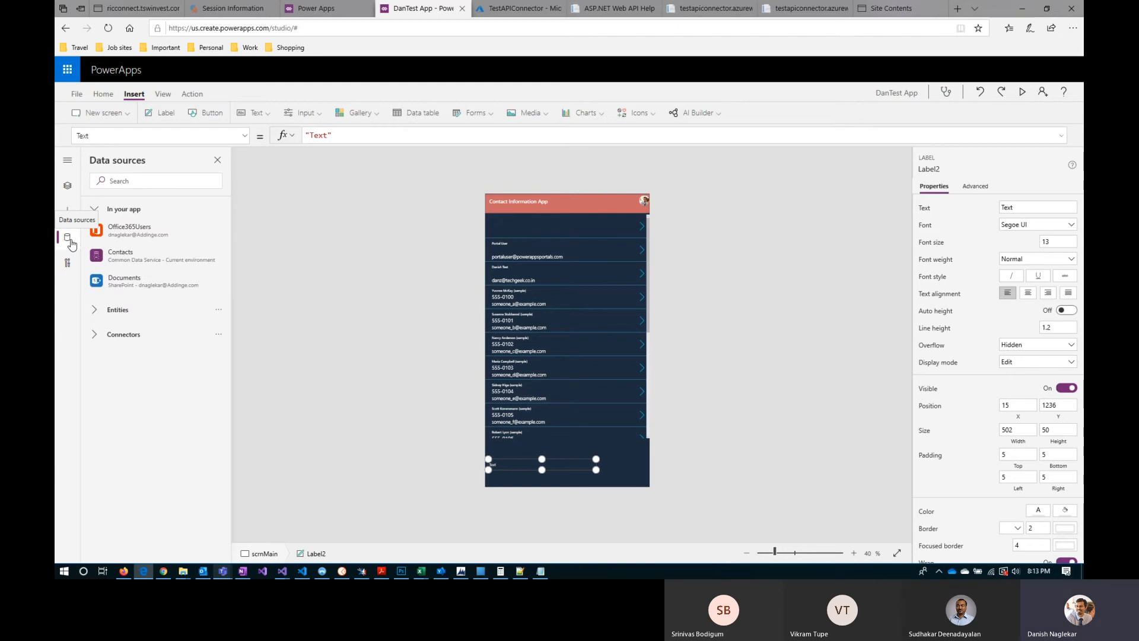
{"action": "mouse_move", "coordinate": [132, 285]}
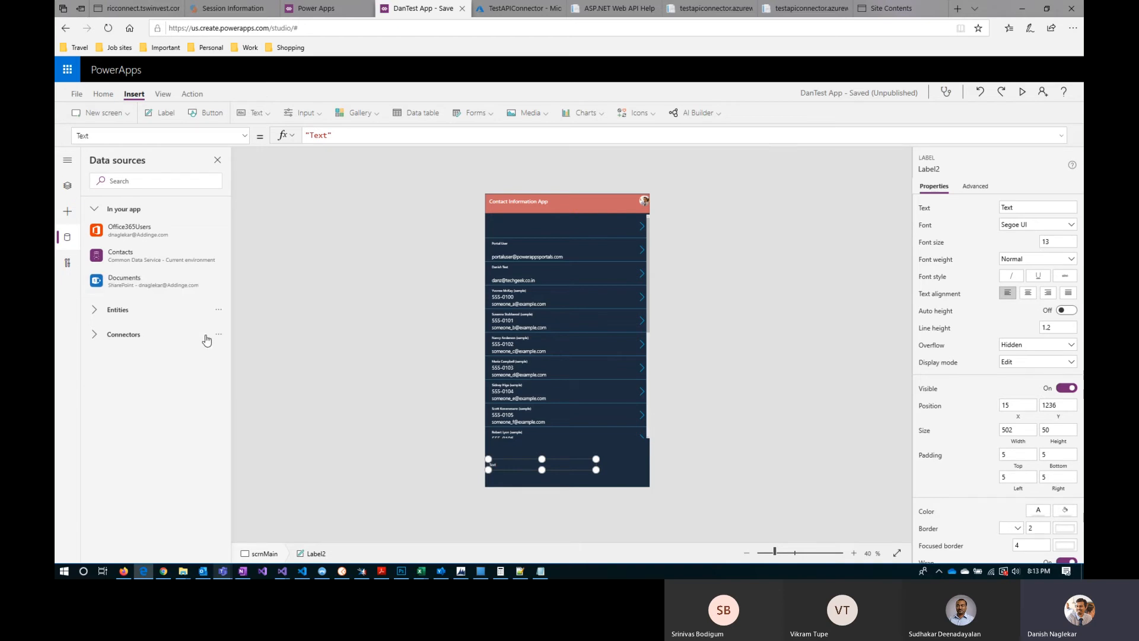
{"action": "left_click", "coordinate": [96, 336]}
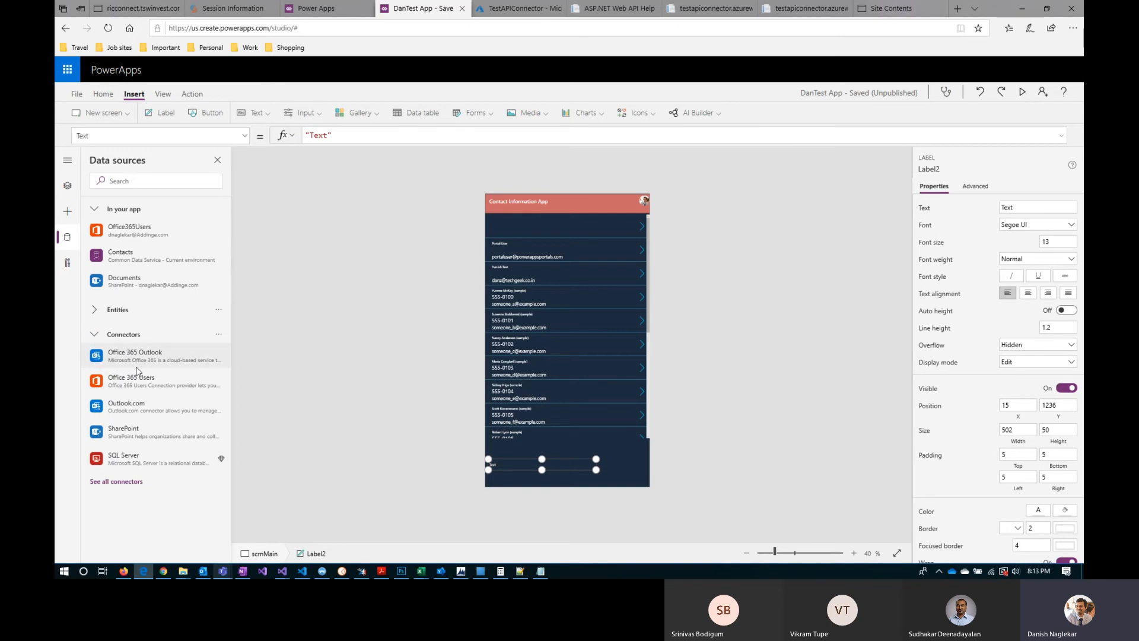
{"action": "mouse_move", "coordinate": [178, 431]}
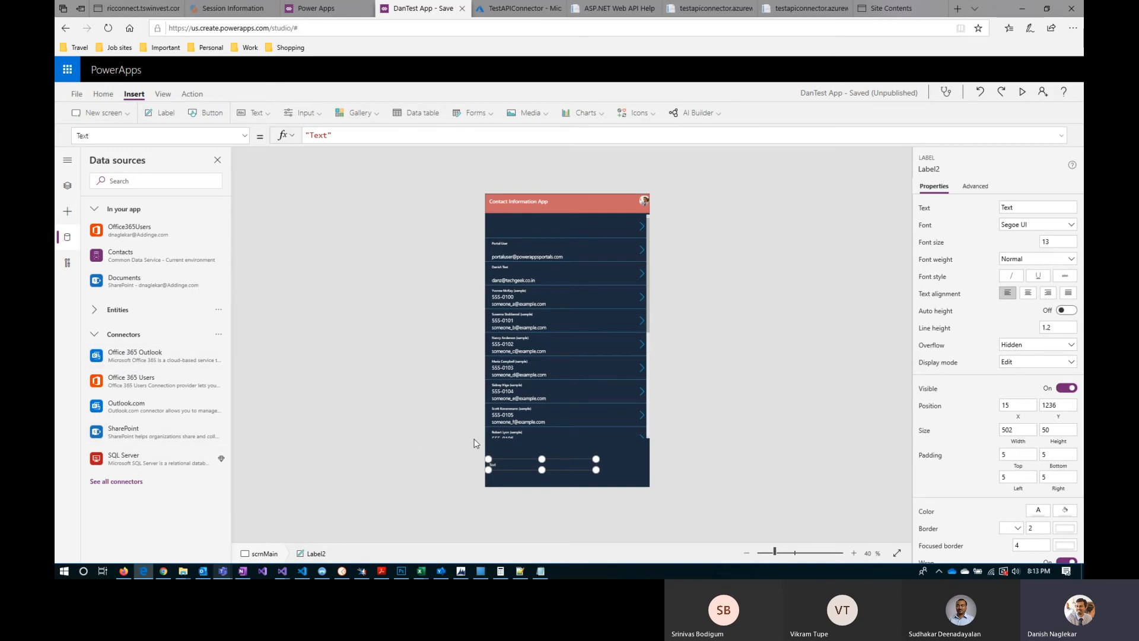
Step: Connect the Documents library of The Fearless Gurus SharePoint site as another data source and view its connection details
{"action": "left_click", "coordinate": [306, 398]}
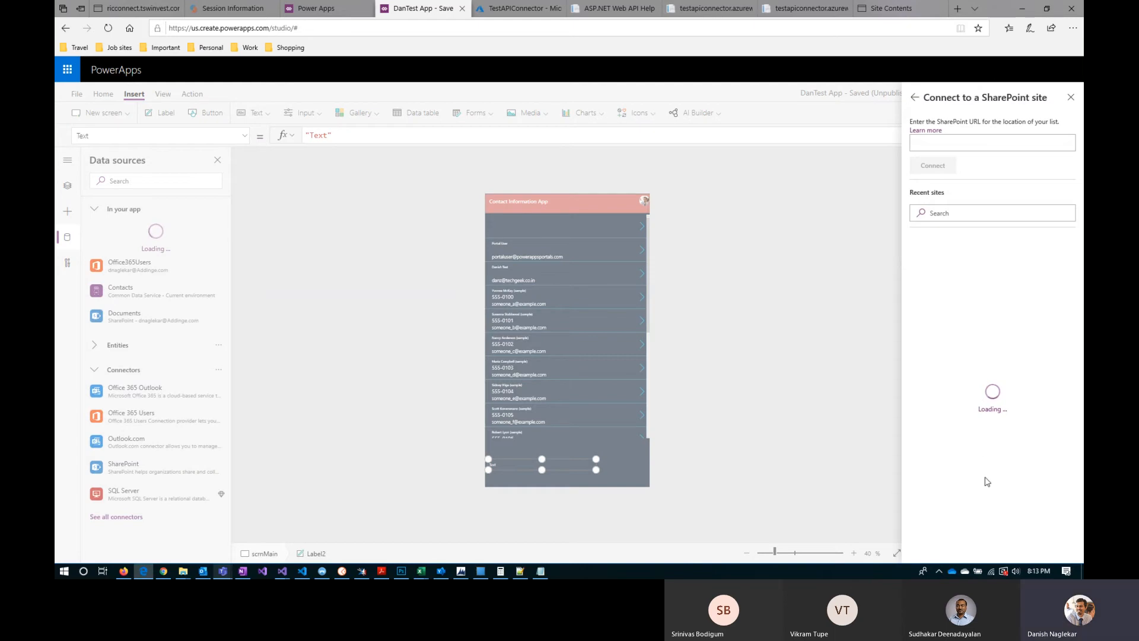
{"action": "scroll", "coordinate": [987, 482], "scroll_direction": "down", "scroll_amount": 1}
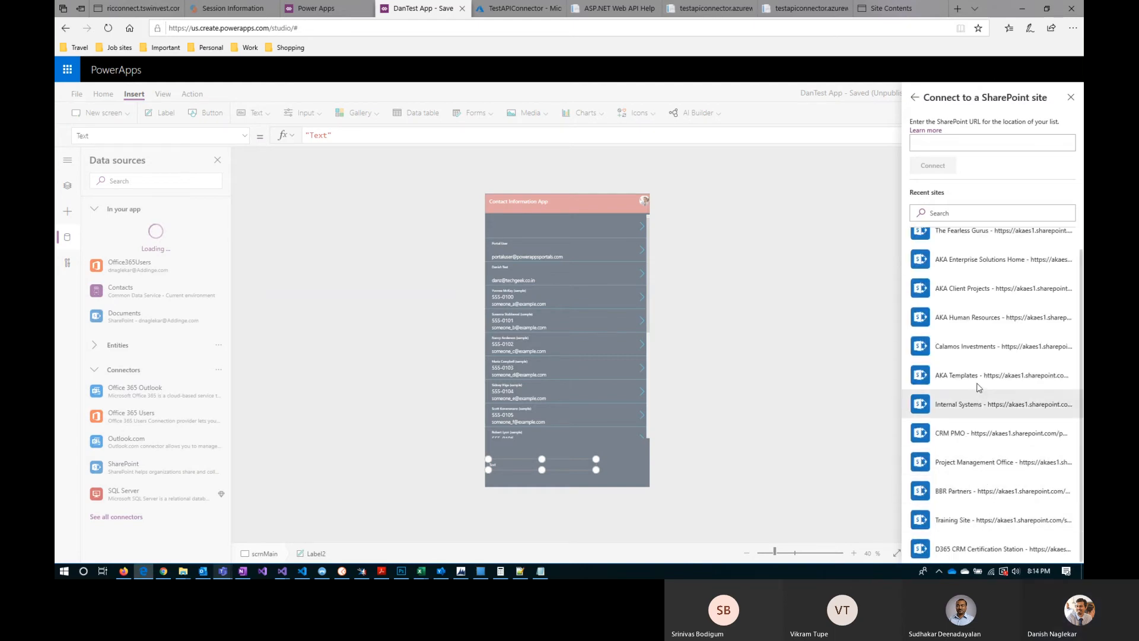
{"action": "scroll", "coordinate": [980, 544], "scroll_direction": "up", "scroll_amount": 1}
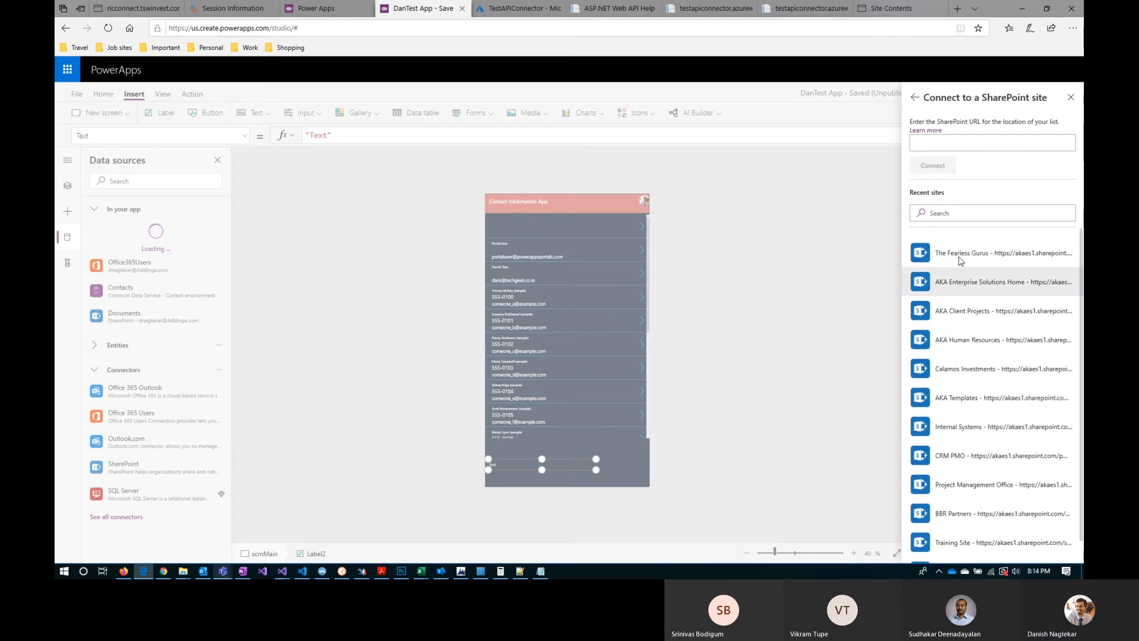
{"action": "left_click", "coordinate": [961, 257]}
{"action": "left_click", "coordinate": [917, 150]}
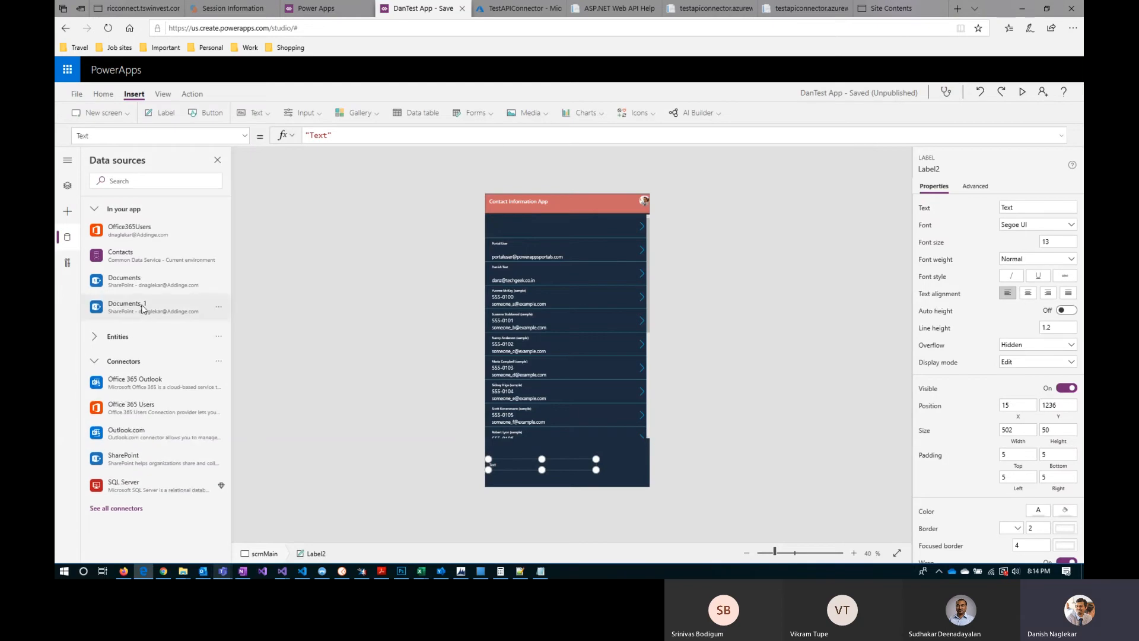
{"action": "mouse_move", "coordinate": [121, 310]}
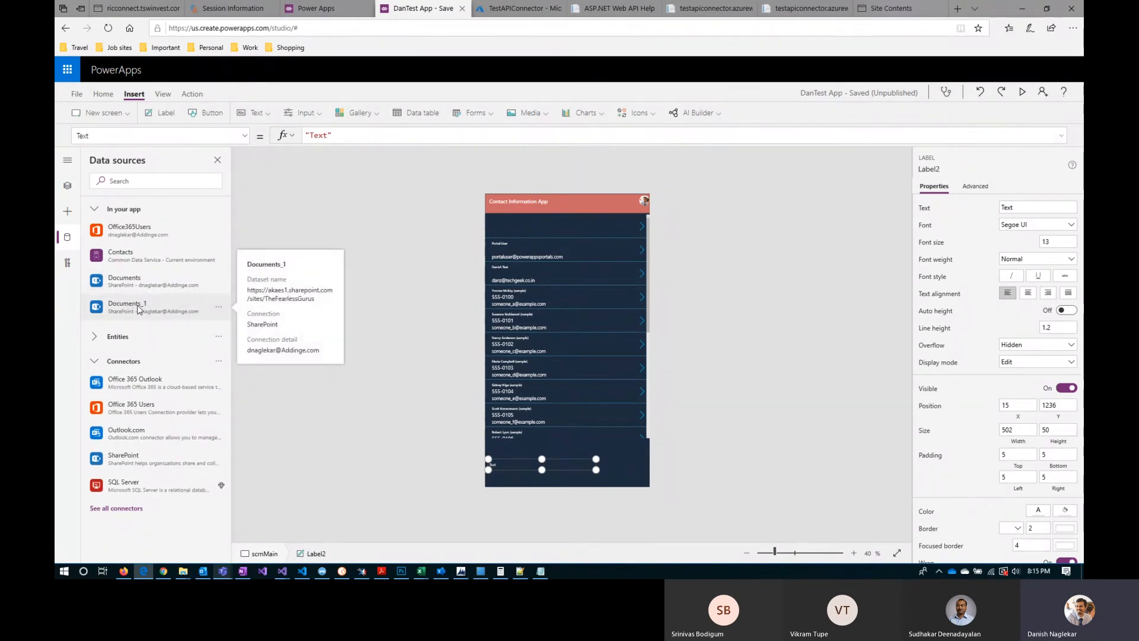
Step: Replace the label's Text formula with the Documents_1 data source
{"action": "left_click_drag", "start_coordinate": [341, 135], "coordinate": [297, 137]}
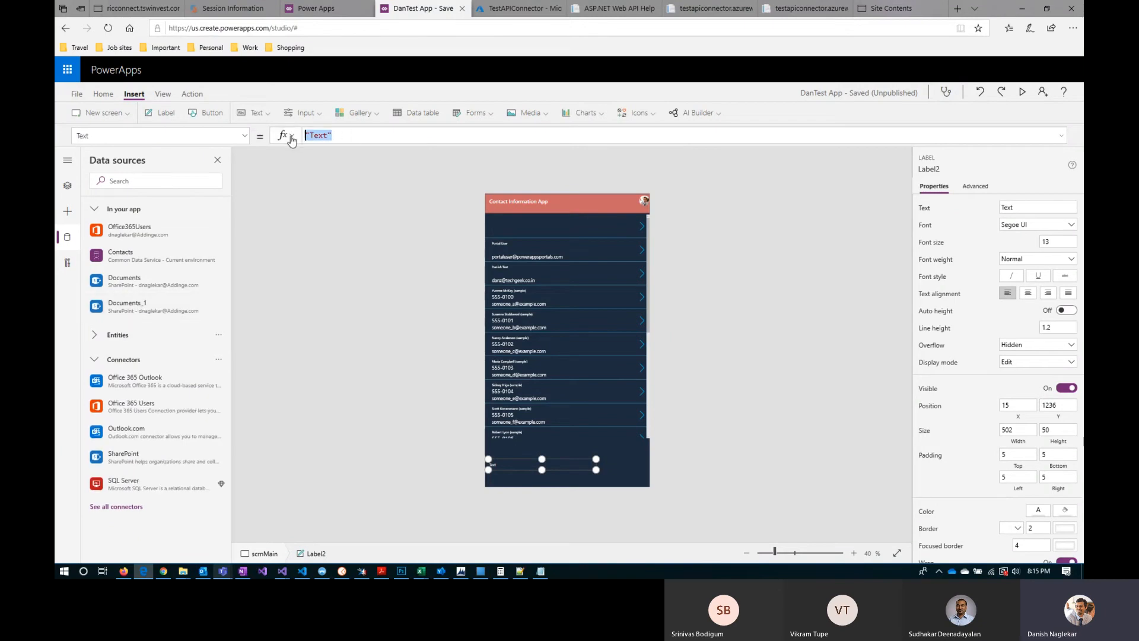
{"action": "type", "text": "docume"}
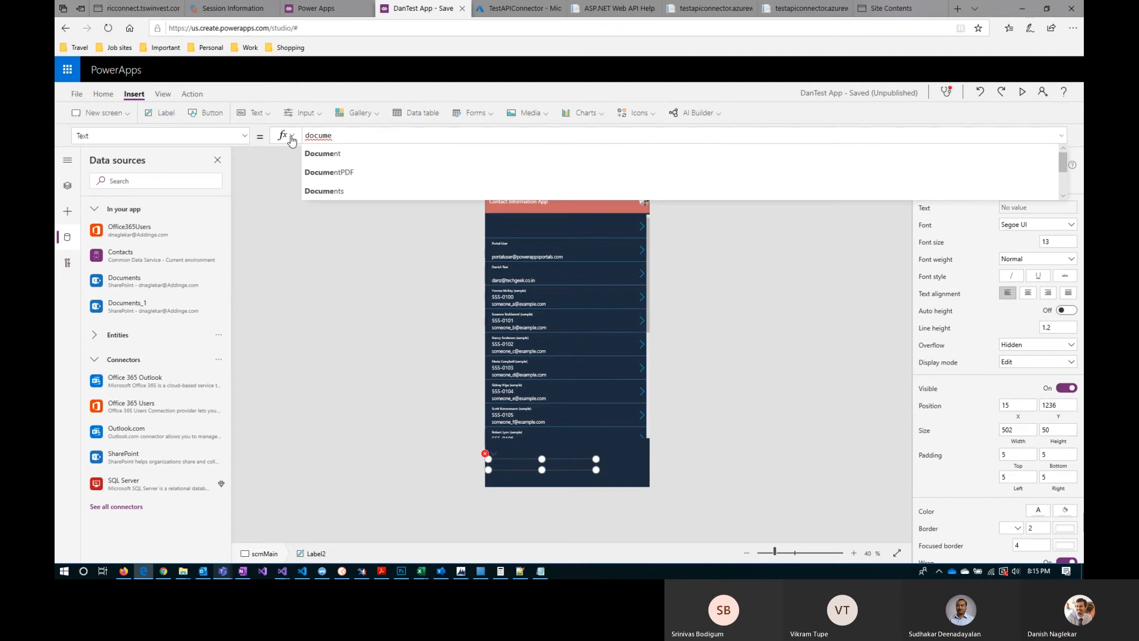
{"action": "key", "text": "Down"}
{"action": "key", "text": "Down"}
{"action": "key", "text": "Down"}
{"action": "key", "text": "Tab"}
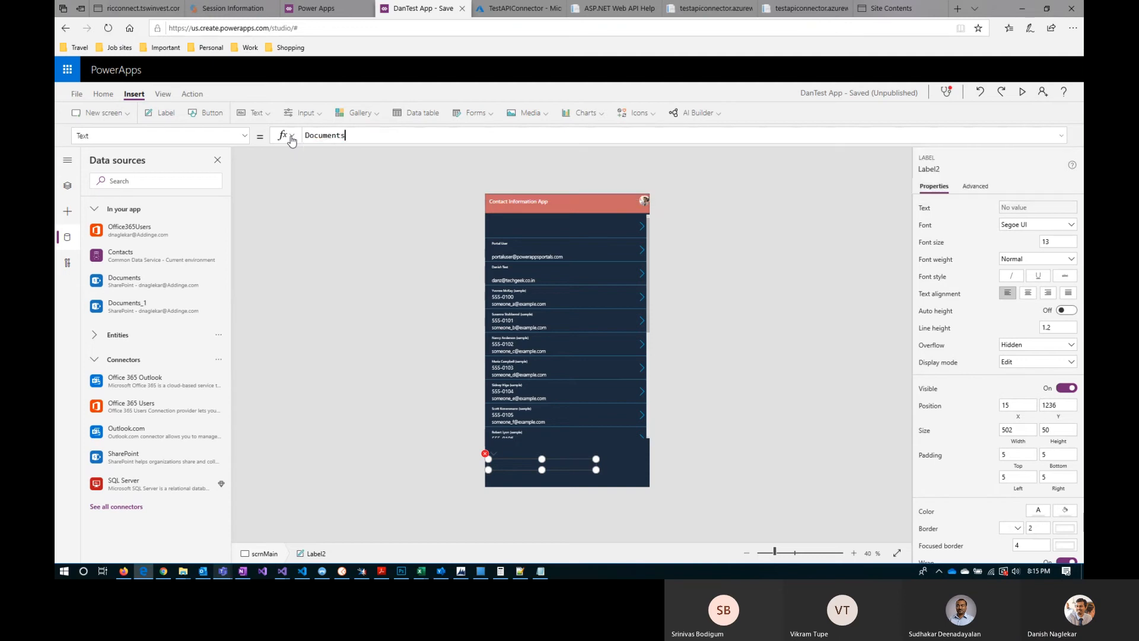
{"action": "type", "text": "_1"}
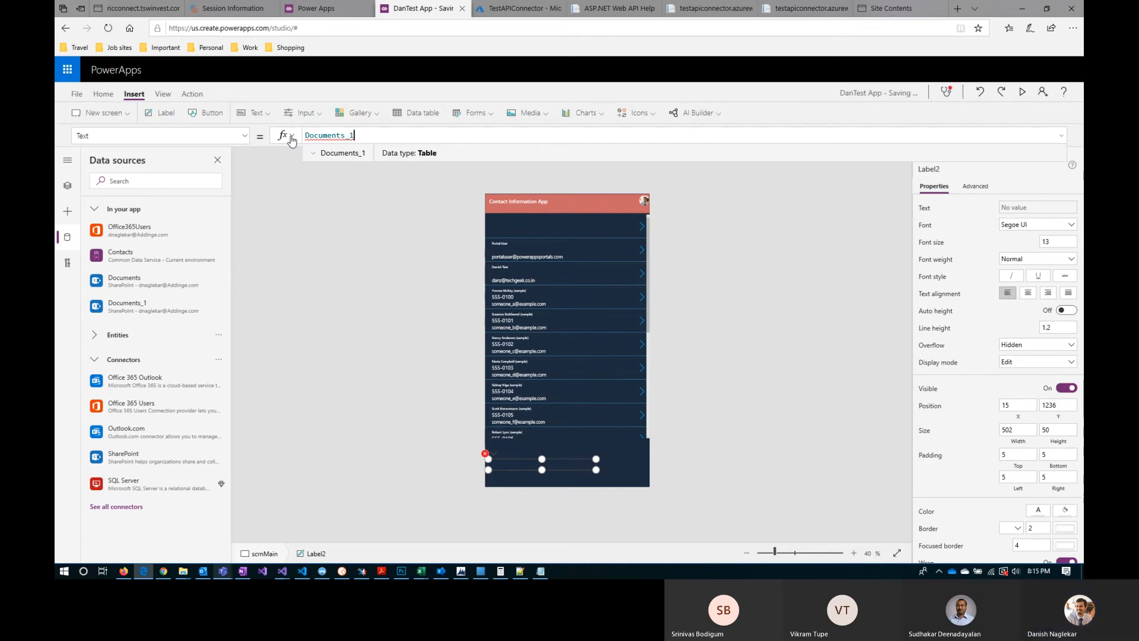
Step: Look through the columns offered for Documents_1 in the label's formula, down to Modified, and review the app's data sources
{"action": "type", "text": "."}
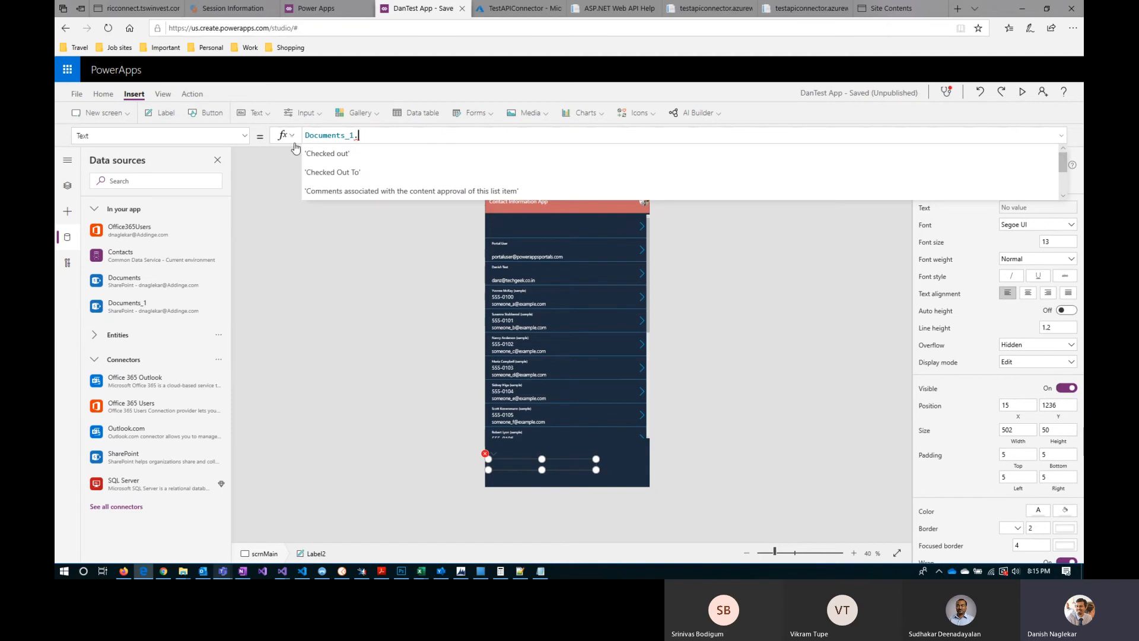
{"action": "key", "text": "Down"}
{"action": "key", "text": "Down"}
{"action": "key", "text": "Down"}
{"action": "key", "text": "Down"}
{"action": "key", "text": "Down"}
{"action": "key", "text": "Down"}
{"action": "key", "text": "Down"}
{"action": "key", "text": "Down"}
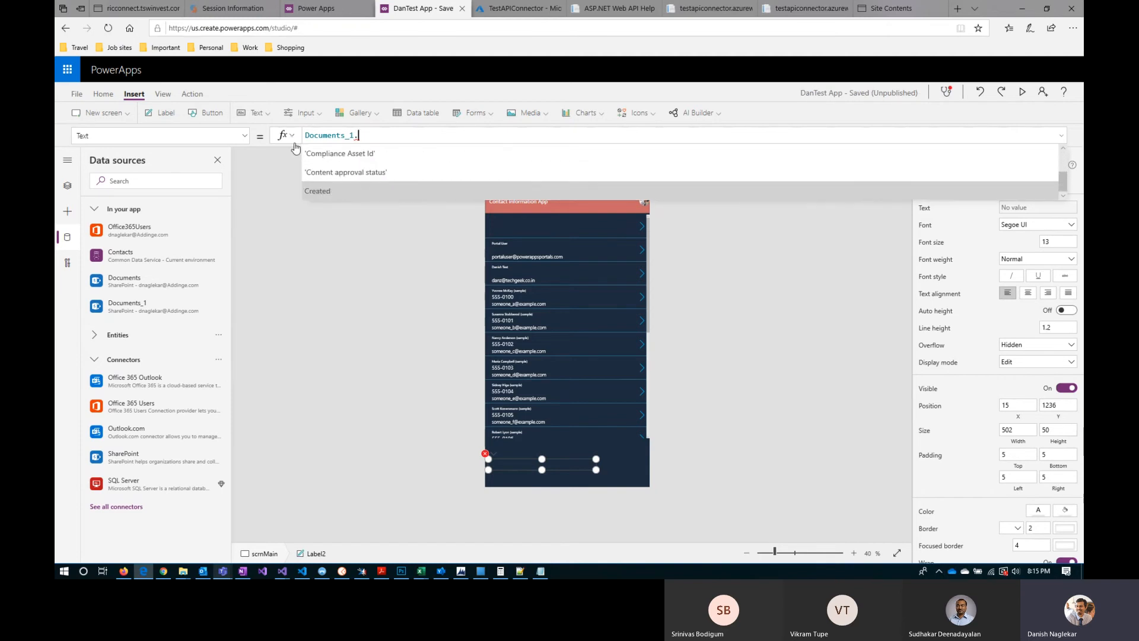
{"action": "key", "text": "Down"}
{"action": "key", "text": "Down"}
{"action": "key", "text": "Down"}
{"action": "key", "text": "Down"}
{"action": "key", "text": "Down"}
{"action": "mouse_move", "coordinate": [148, 242]}
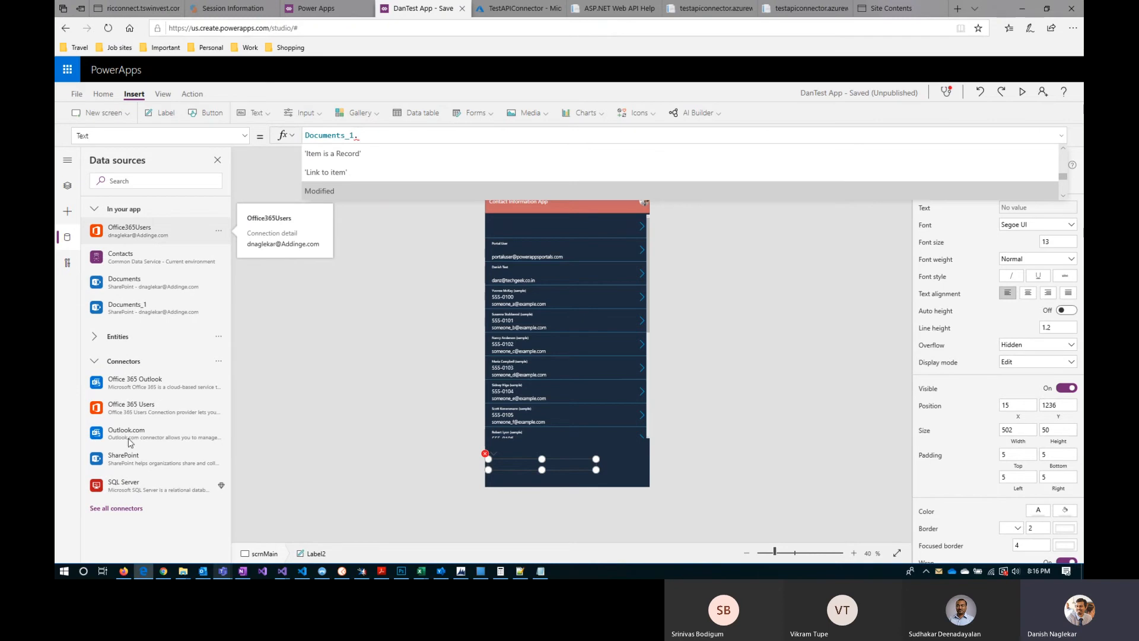
{"action": "mouse_move", "coordinate": [129, 490]}
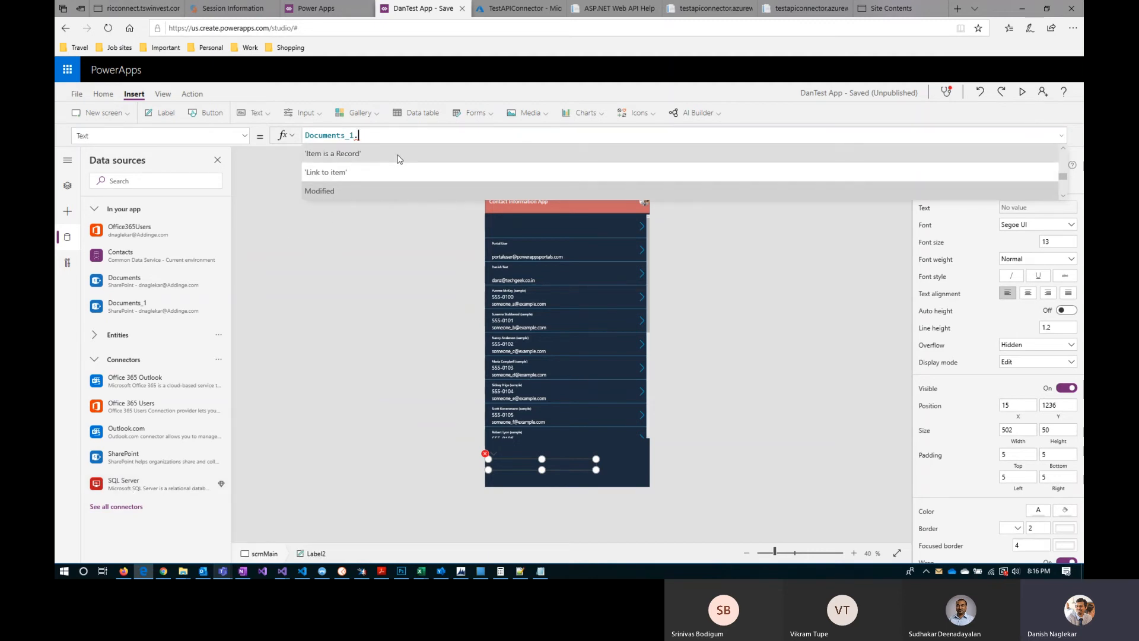
Step: Try the 'Checked out' column of Documents_1 in the label's Text formula and remove it again
{"action": "scroll", "coordinate": [406, 190], "scroll_direction": "up", "scroll_amount": 2}
{"action": "scroll", "coordinate": [406, 194], "scroll_direction": "up", "scroll_amount": 6}
{"action": "scroll", "coordinate": [406, 190], "scroll_direction": "up", "scroll_amount": 3}
{"action": "left_click", "coordinate": [336, 156]}
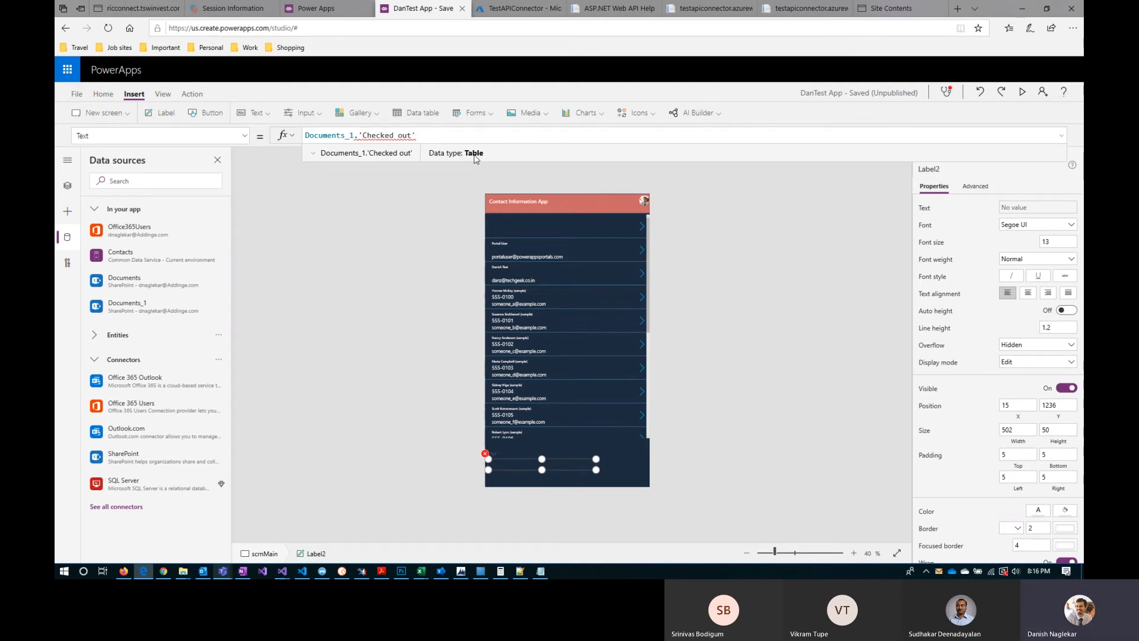
{"action": "left_click_drag", "start_coordinate": [417, 134], "coordinate": [359, 133]}
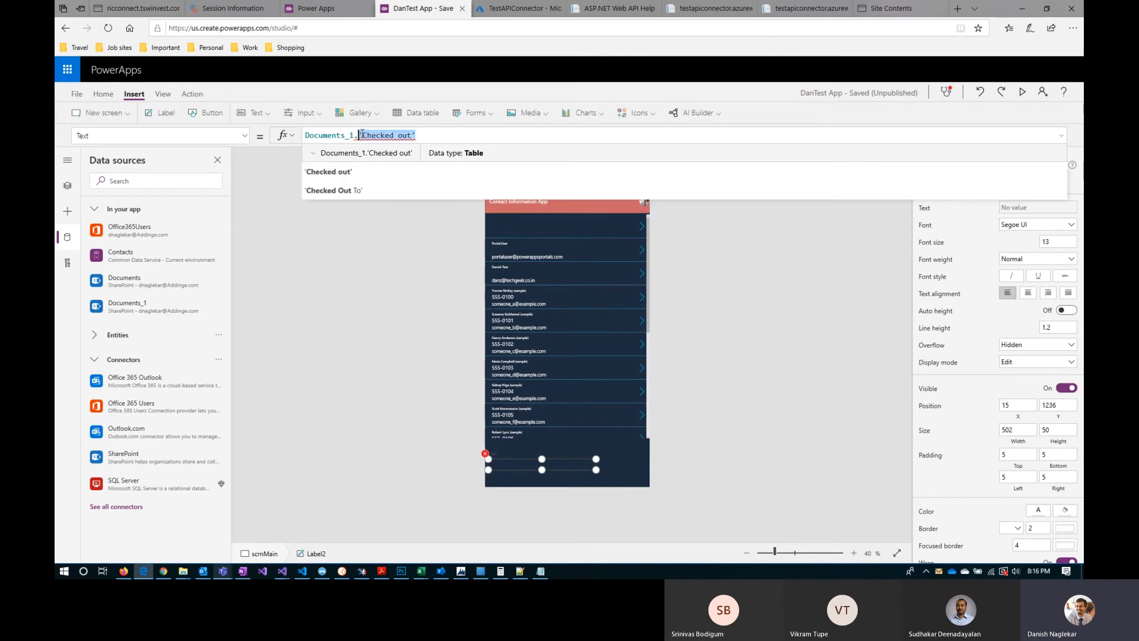
{"action": "key", "text": "BackSpace"}
Step: Examine the column suggestions for Documents_1 from 'Checked out' down to 'Version number' and back
{"action": "key", "text": "Down"}
{"action": "key", "text": "Down"}
{"action": "key", "text": "Down"}
{"action": "key", "text": "Down"}
{"action": "key", "text": "Down"}
{"action": "key", "text": "Down"}
{"action": "key", "text": "Down"}
{"action": "key", "text": "Down"}
{"action": "key", "text": "Down"}
{"action": "key", "text": "Down"}
{"action": "key", "text": "Down"}
{"action": "key", "text": "Down"}
{"action": "key", "text": "Down"}
{"action": "key", "text": "Down"}
{"action": "key", "text": "Down"}
{"action": "key", "text": "Down"}
{"action": "key", "text": "Down"}
{"action": "key", "text": "Down"}
{"action": "key", "text": "Down"}
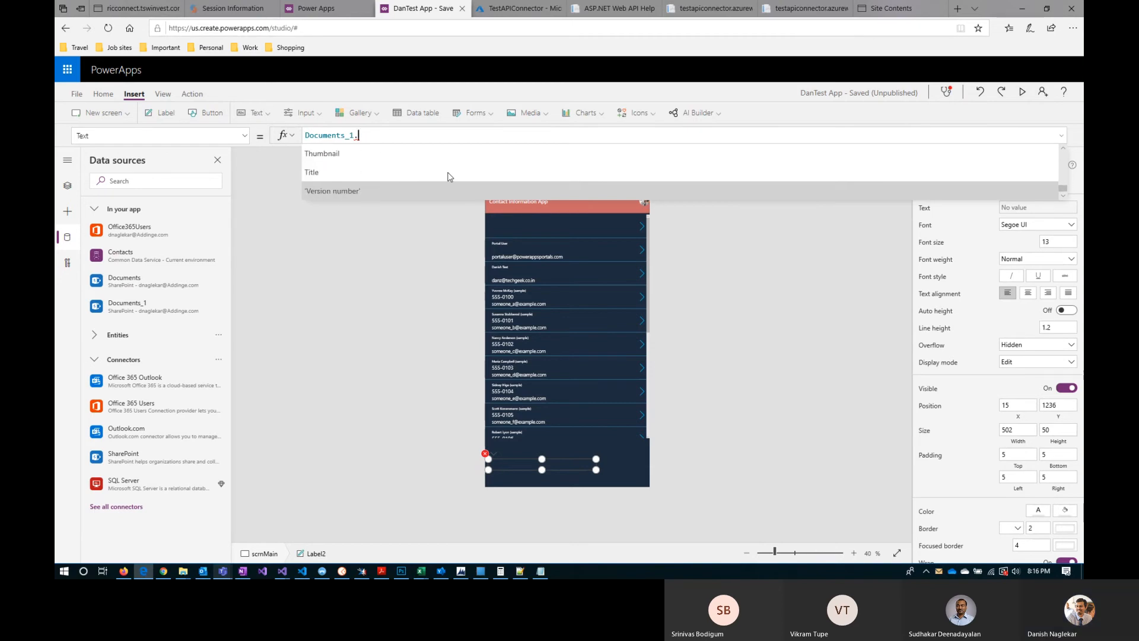
{"action": "key", "text": "Up"}
{"action": "key", "text": "Up"}
{"action": "key", "text": "Up"}
{"action": "key", "text": "Up"}
{"action": "key", "text": "Up"}
{"action": "key", "text": "Up"}
{"action": "key", "text": "Up"}
{"action": "key", "text": "Up"}
{"action": "key", "text": "Up"}
{"action": "key", "text": "Up"}
{"action": "key", "text": "Up"}
{"action": "key", "text": "Up"}
{"action": "key", "text": "Up"}
{"action": "key", "text": "Up"}
{"action": "key", "text": "Up"}
{"action": "key", "text": "Up"}
{"action": "key", "text": "Up"}
{"action": "key", "text": "Up"}
{"action": "key", "text": "Up"}
{"action": "key", "text": "Up"}
{"action": "key", "text": "Up"}
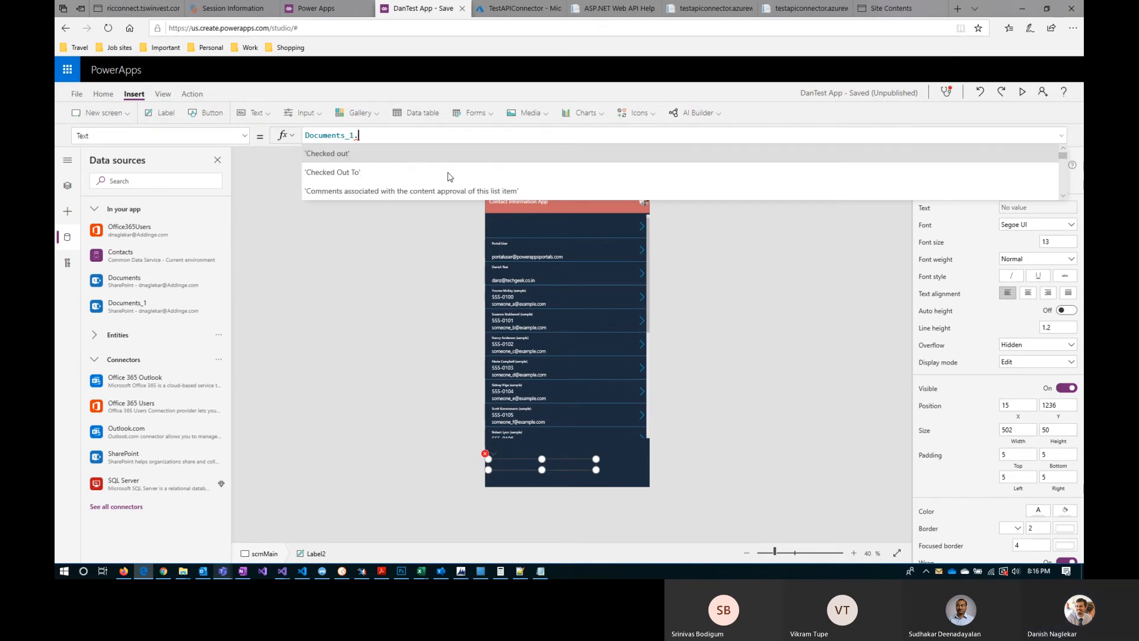
Step: Replace the label's Text formula with an Office365Users.MyProfileV2 call that takes the '$select' option
{"action": "key", "text": "ctrl+a"}
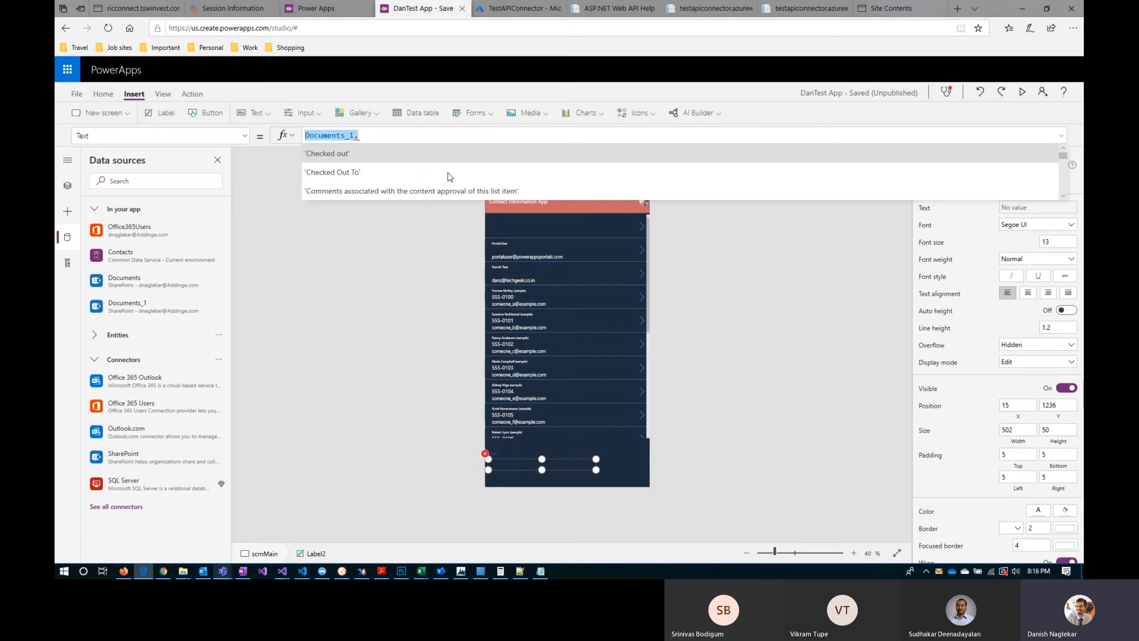
{"action": "type", "text": "office"}
{"action": "left_click", "coordinate": [406, 156]}
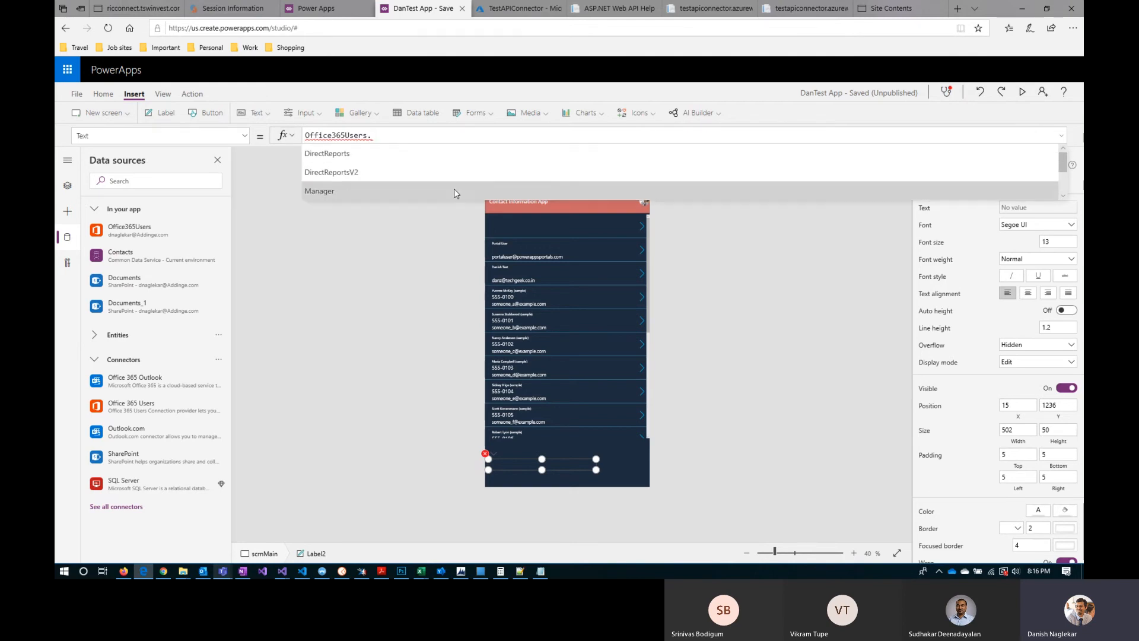
{"action": "scroll", "coordinate": [453, 188], "scroll_direction": "down", "scroll_amount": 3}
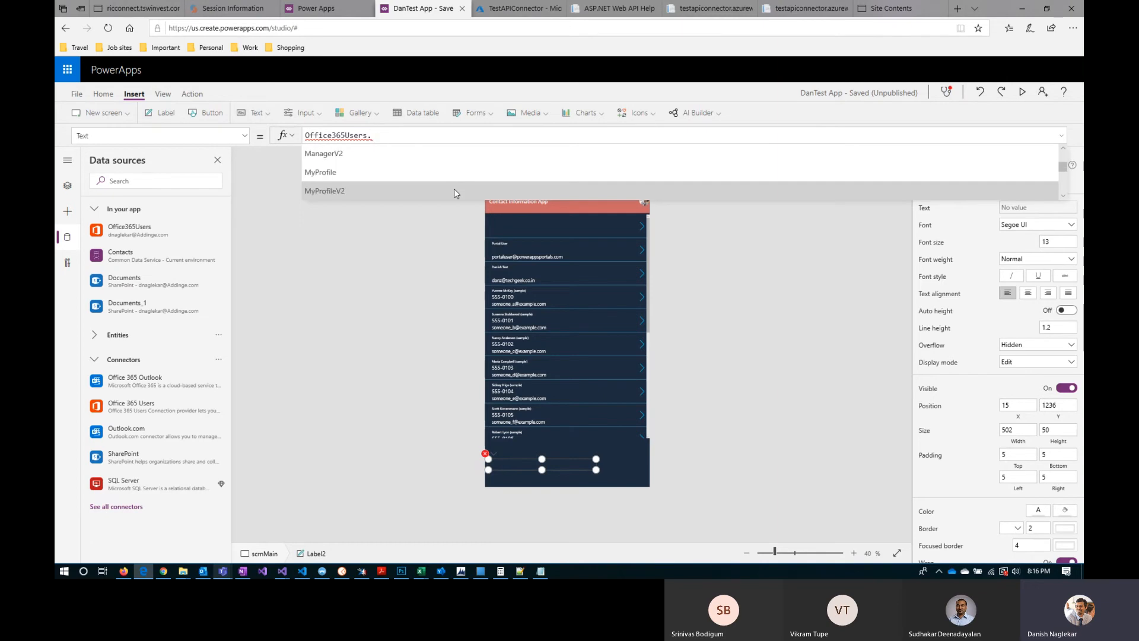
{"action": "left_click", "coordinate": [454, 189]}
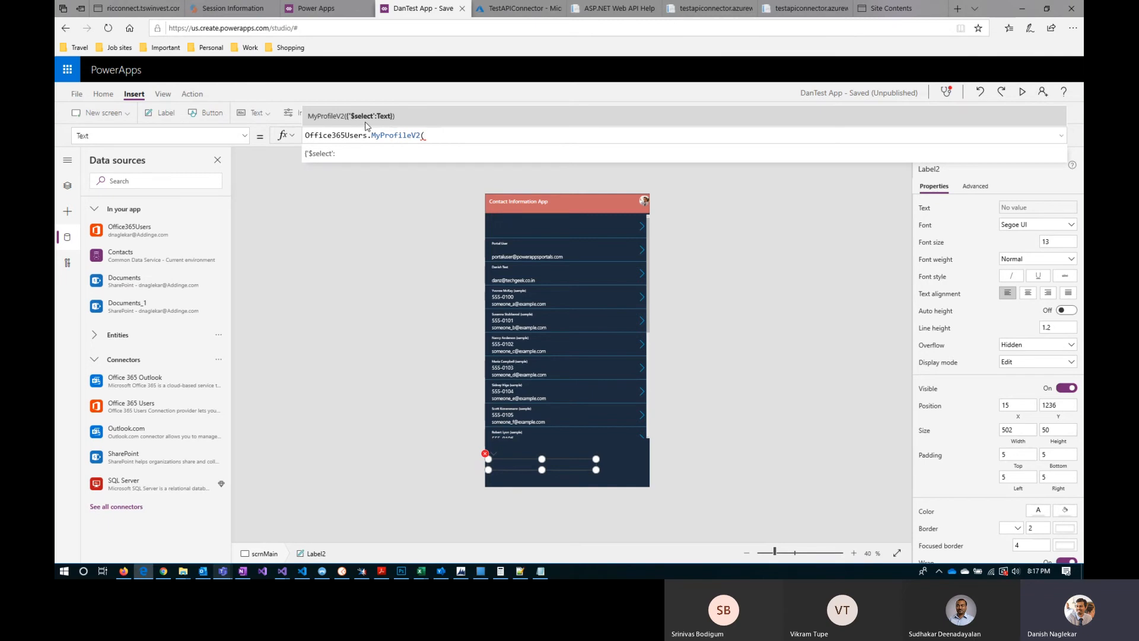
{"action": "left_click", "coordinate": [329, 155]}
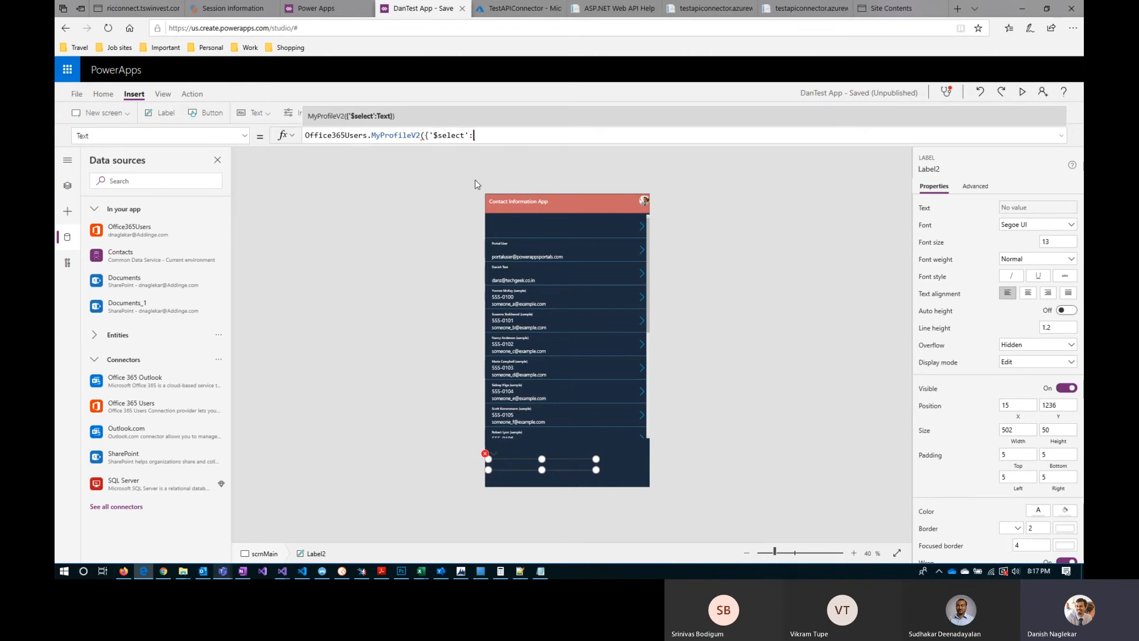
Step: Complete the MyProfileV2 call with a sample e-mail address as the '$select' value and return its aboutMe field
{"action": "type", "text": "\"\""}
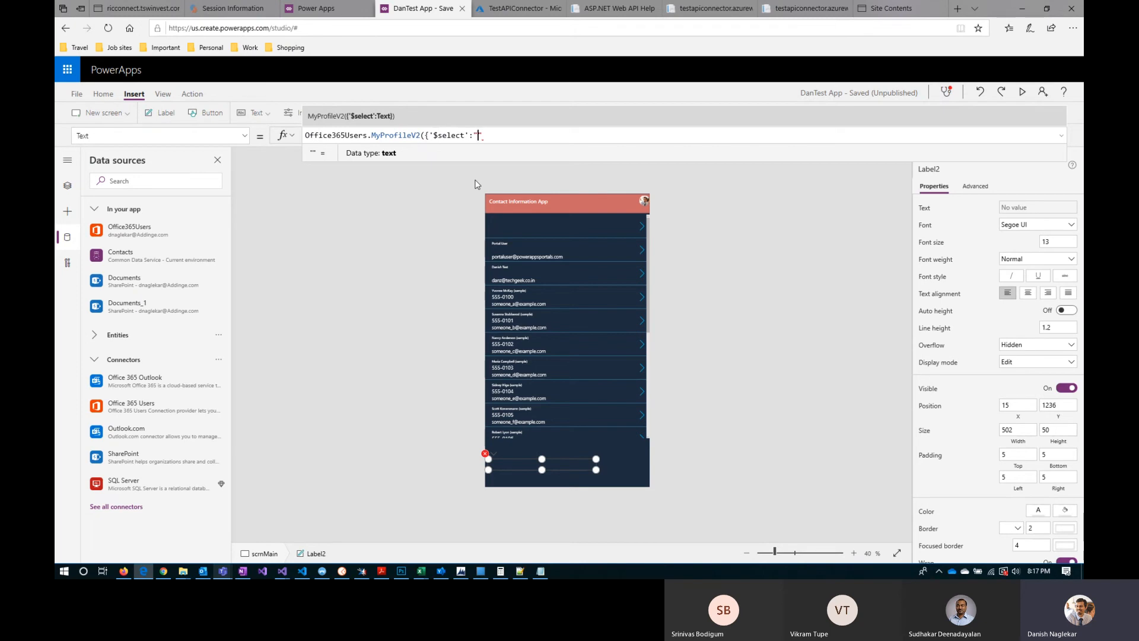
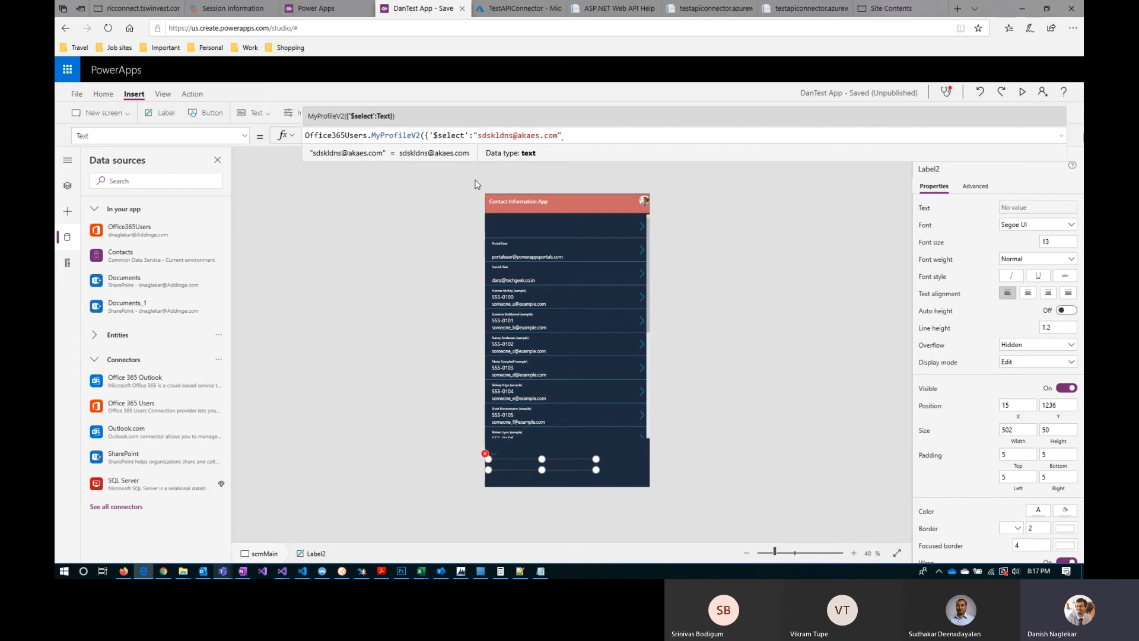
{"action": "type", "text": "})"}
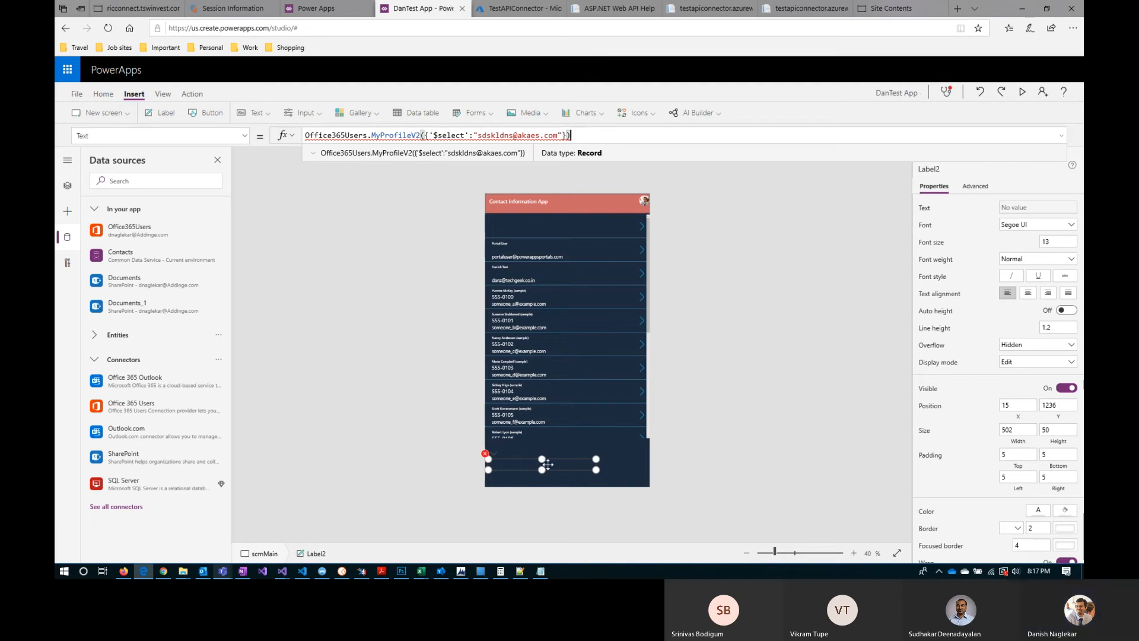
{"action": "type", "text": "."}
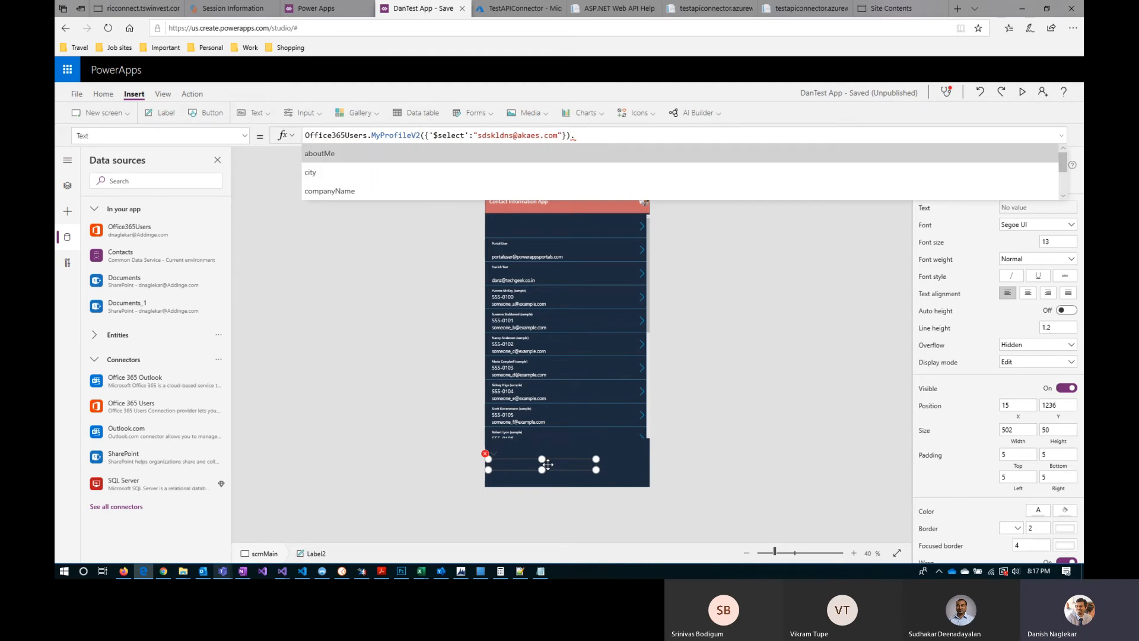
{"action": "key", "text": "Tab"}
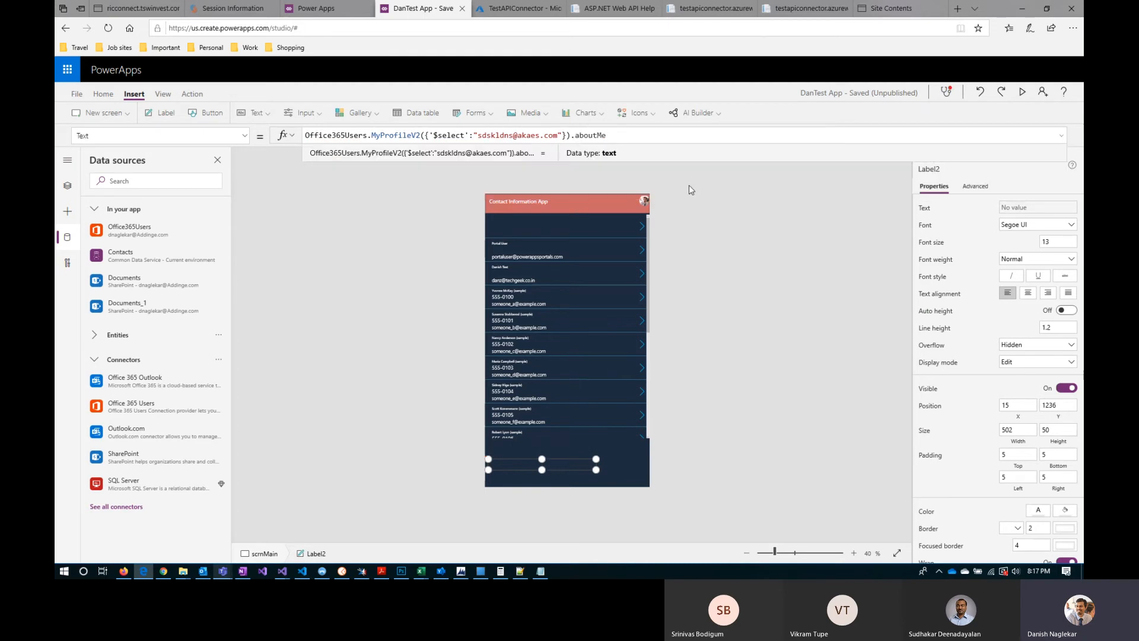
Step: Replace the Text formula of the label below the contacts gallery with the plain string "Text"
{"action": "left_click", "coordinate": [688, 196]}
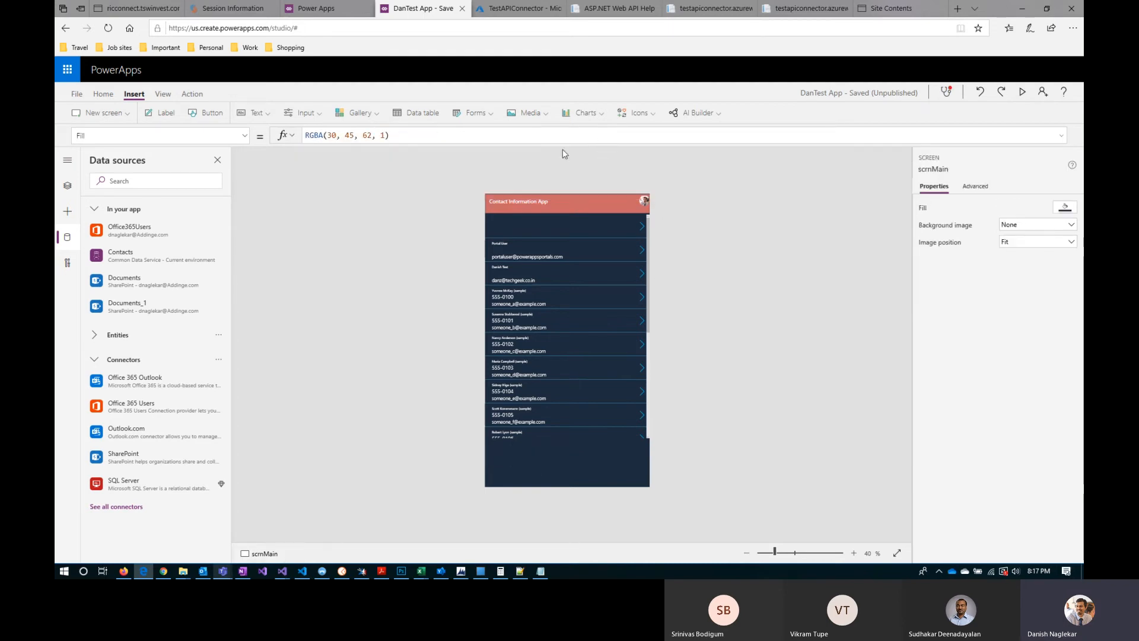
{"action": "left_click", "coordinate": [515, 465]}
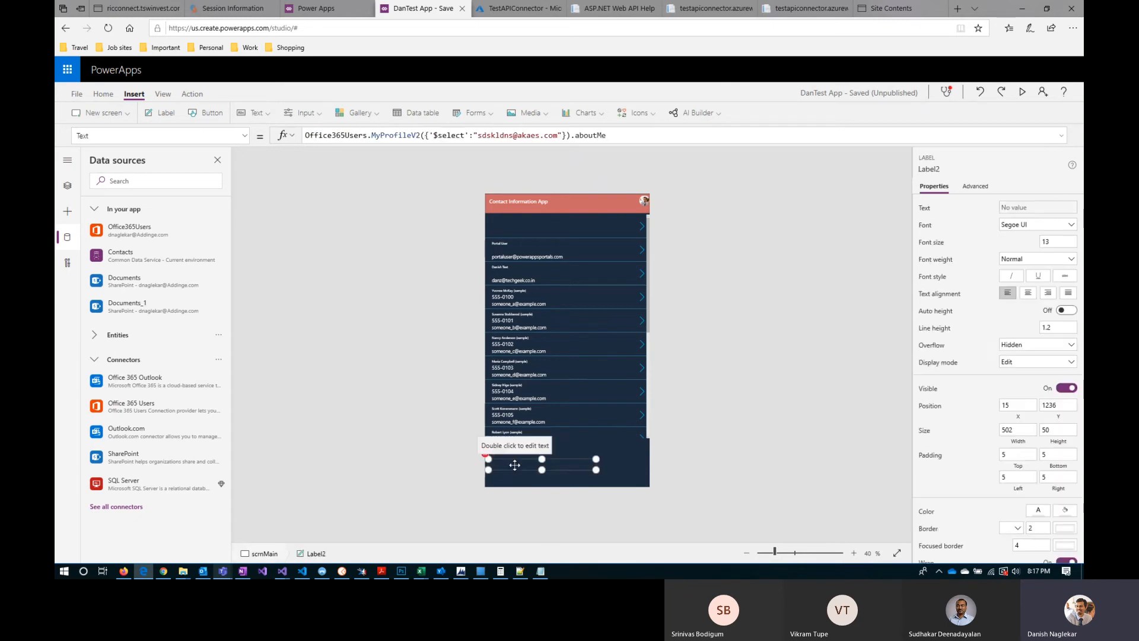
{"action": "left_click_drag", "start_coordinate": [618, 135], "coordinate": [307, 133]}
{"action": "type", "text": "\"Text\""}
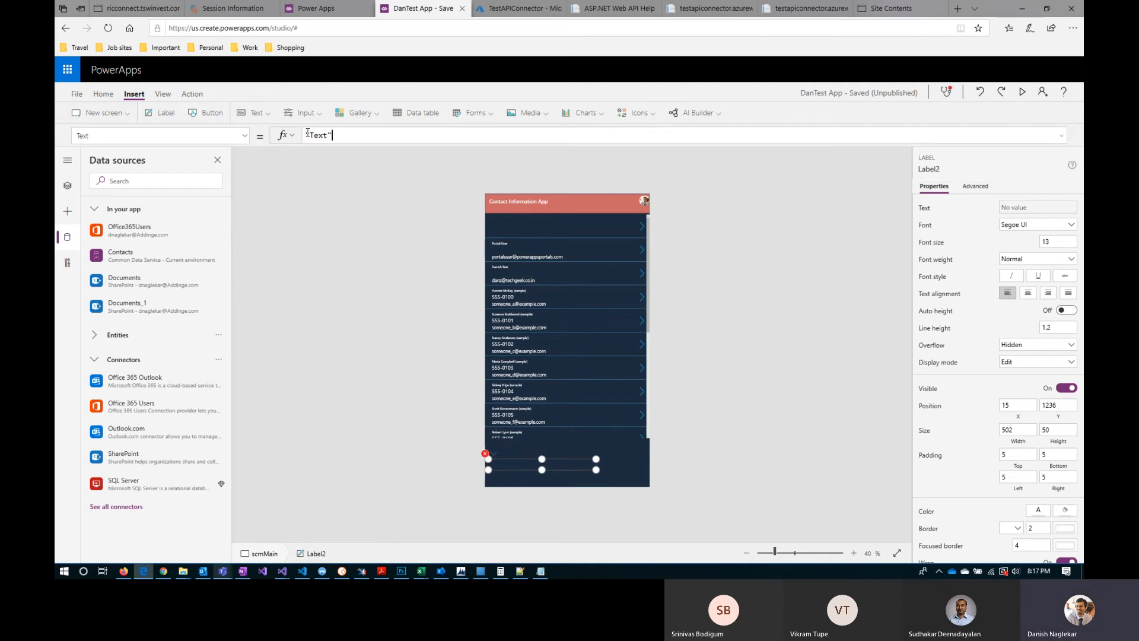
{"action": "left_click", "coordinate": [372, 225]}
Step: Delete the "Text" label below the contacts gallery on the scrnMain screen
{"action": "left_click", "coordinate": [853, 553]}
{"action": "left_click", "coordinate": [853, 553]}
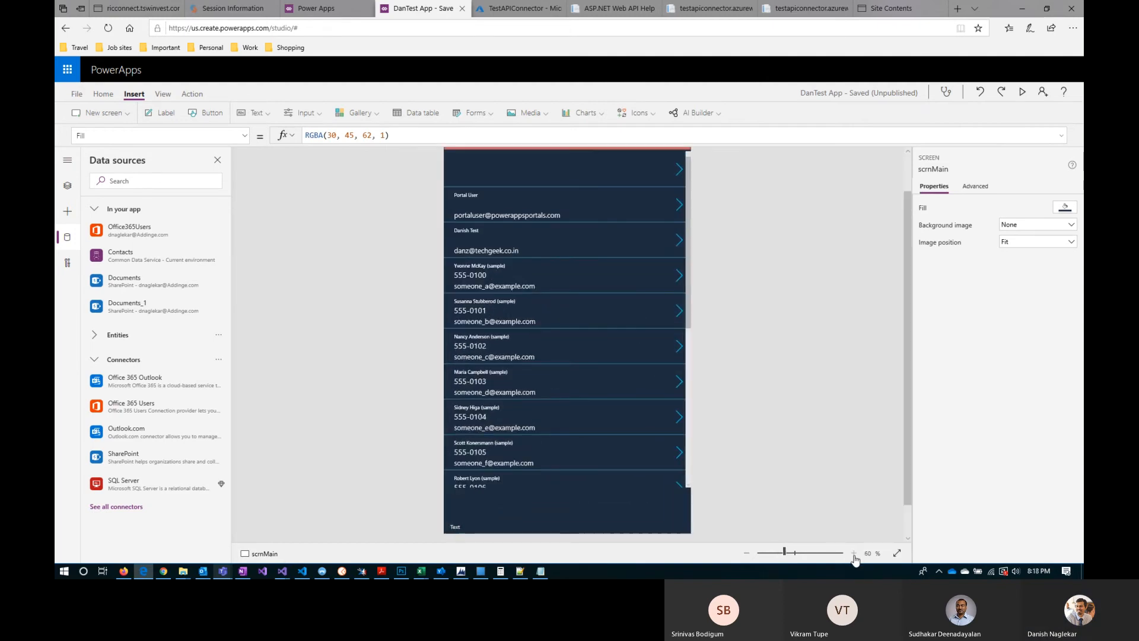
{"action": "left_click", "coordinate": [853, 553]}
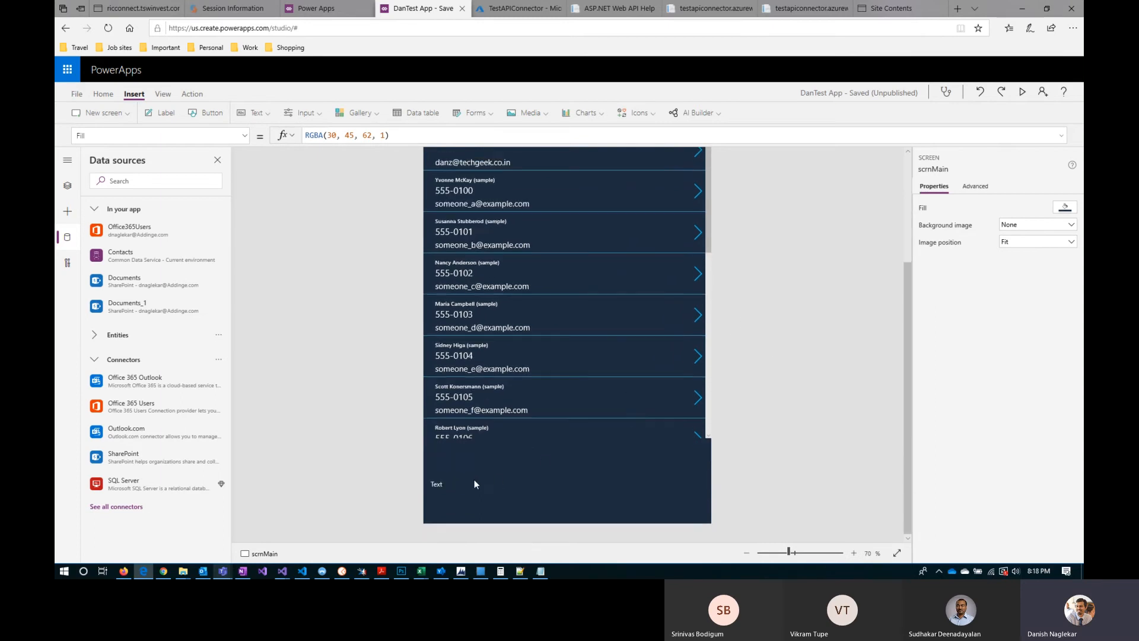
{"action": "left_click", "coordinate": [455, 481]}
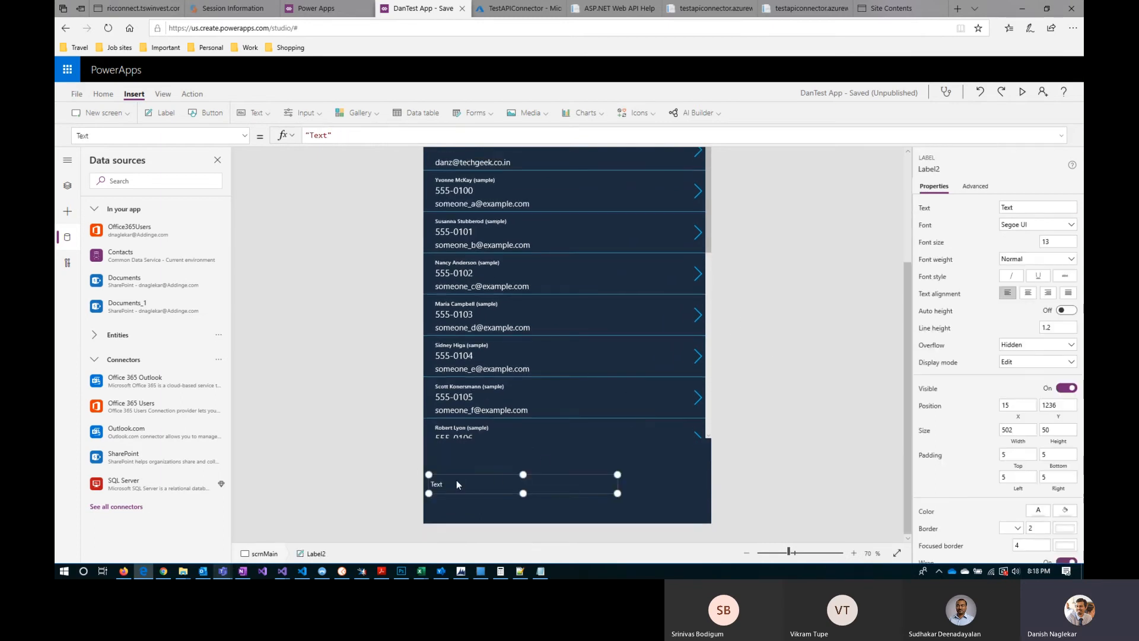
{"action": "key", "text": "Delete"}
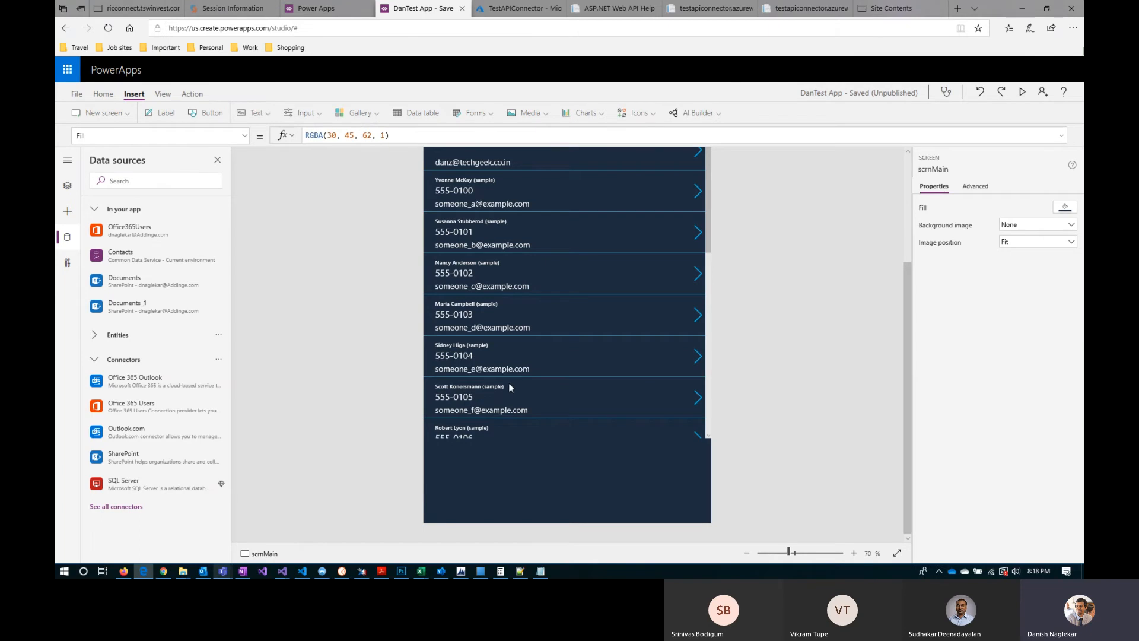
{"action": "scroll", "coordinate": [389, 414], "scroll_direction": "up", "scroll_amount": 3}
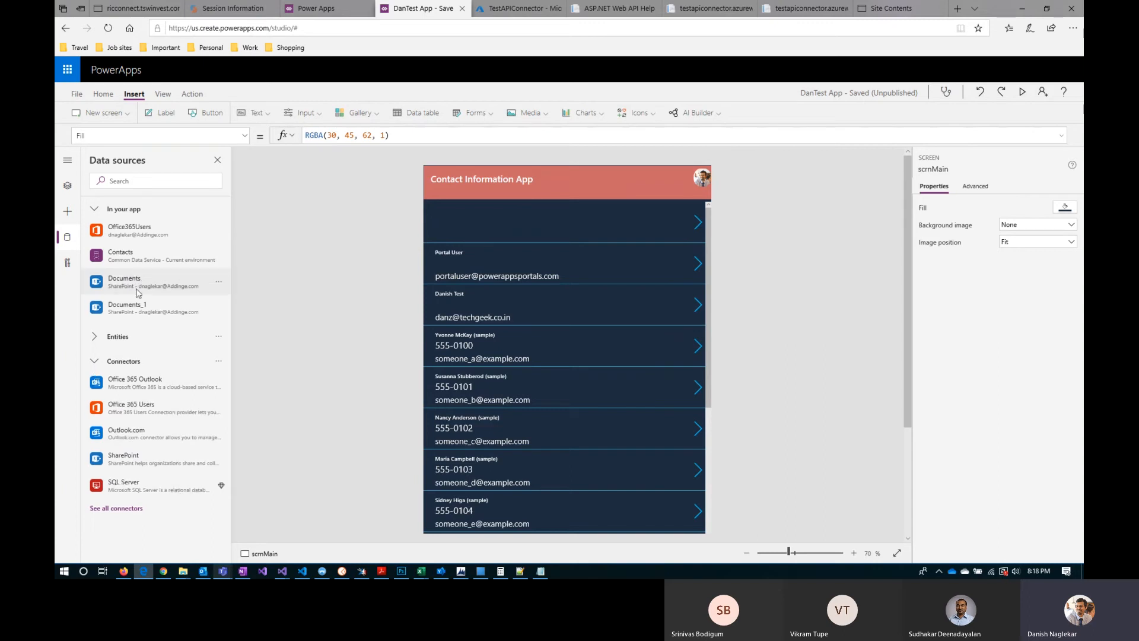
{"action": "mouse_move", "coordinate": [144, 307]}
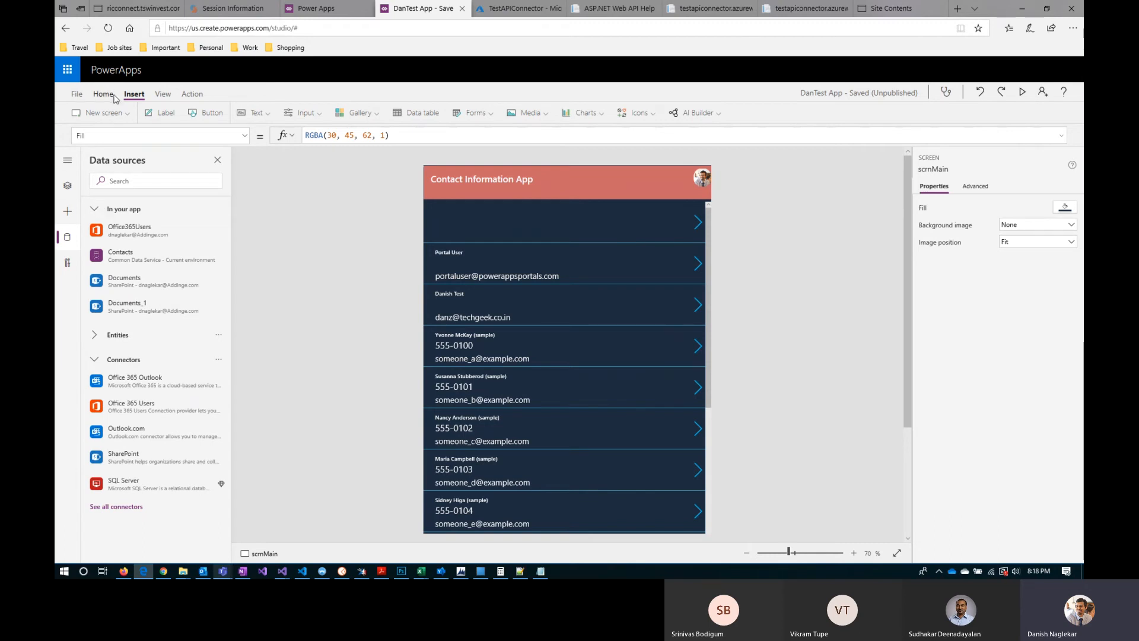
Step: Start creating a new flow for DanTest App and switch to the Power Automate template page
{"action": "left_click", "coordinate": [196, 95]}
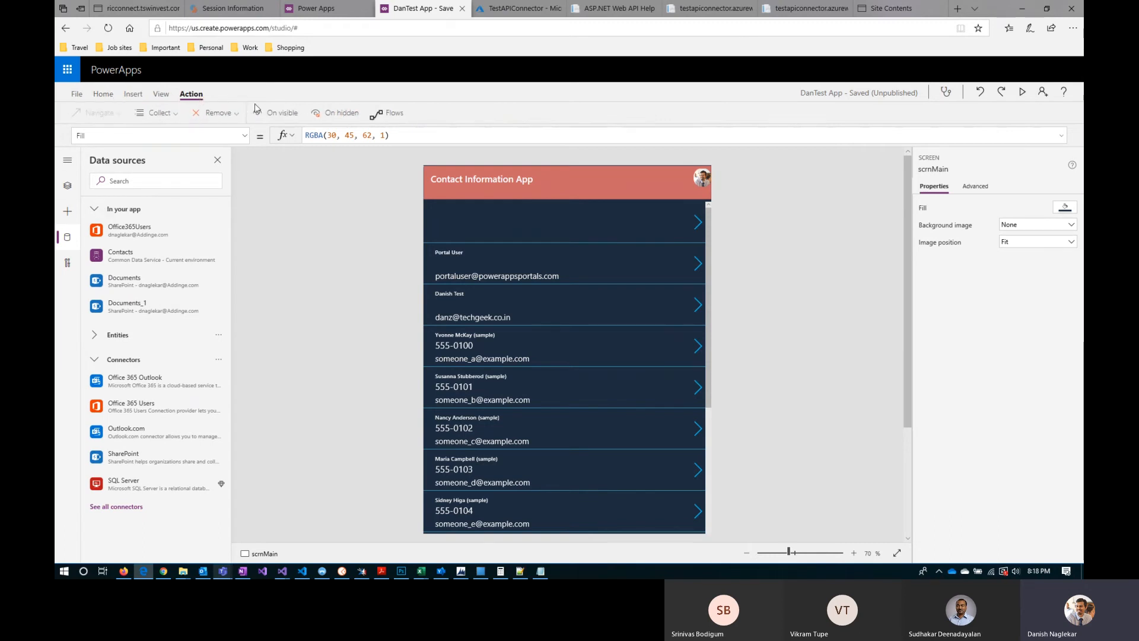
{"action": "left_click", "coordinate": [394, 114]}
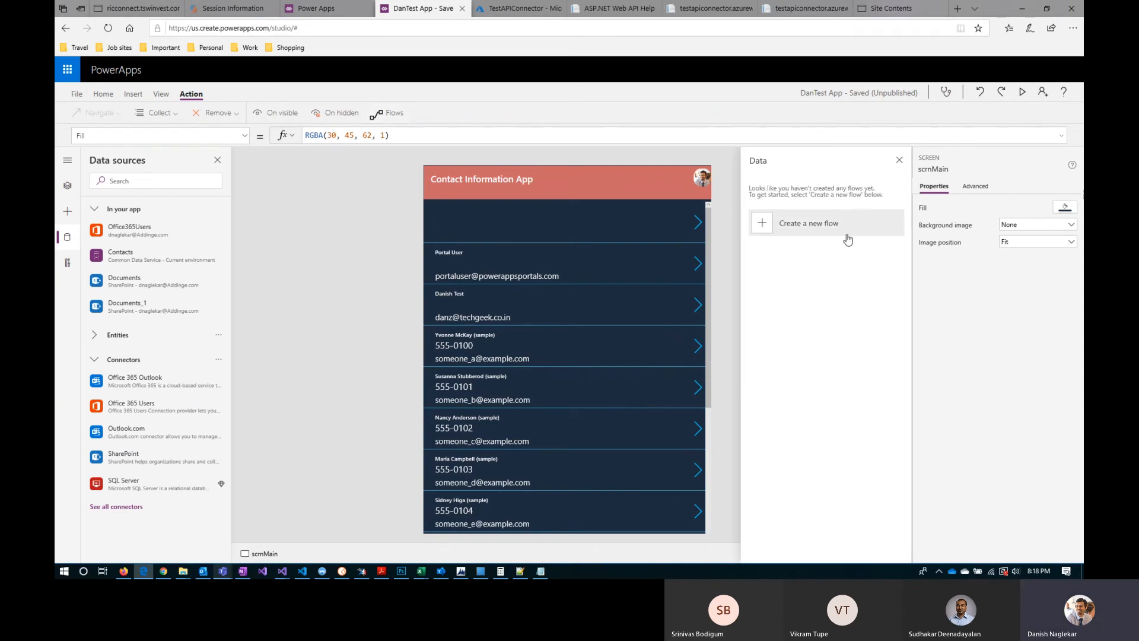
{"action": "left_click", "coordinate": [800, 228]}
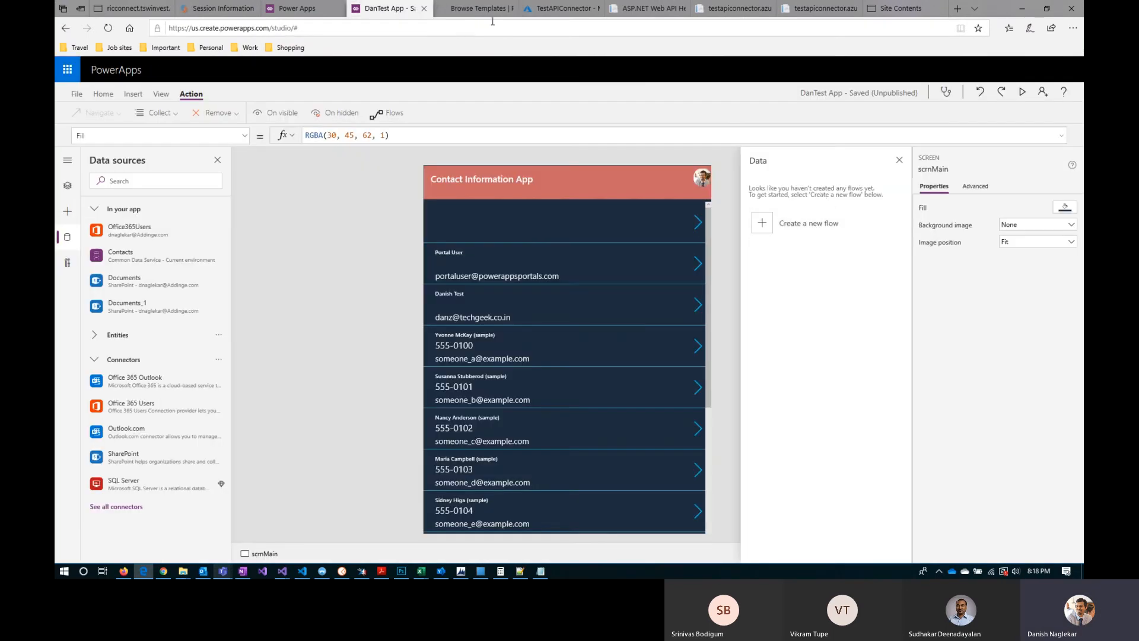
{"action": "left_click", "coordinate": [477, 7]}
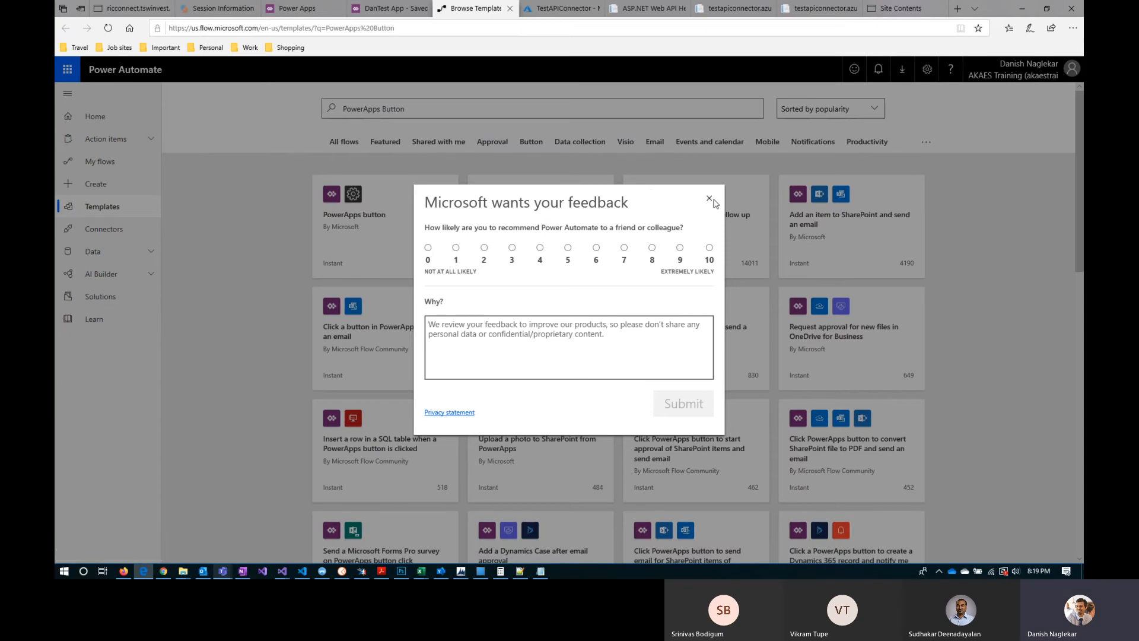
Step: Dismiss the feedback request, open the PowerApps button template, and leave the new flow without saving
{"action": "left_click", "coordinate": [709, 198]}
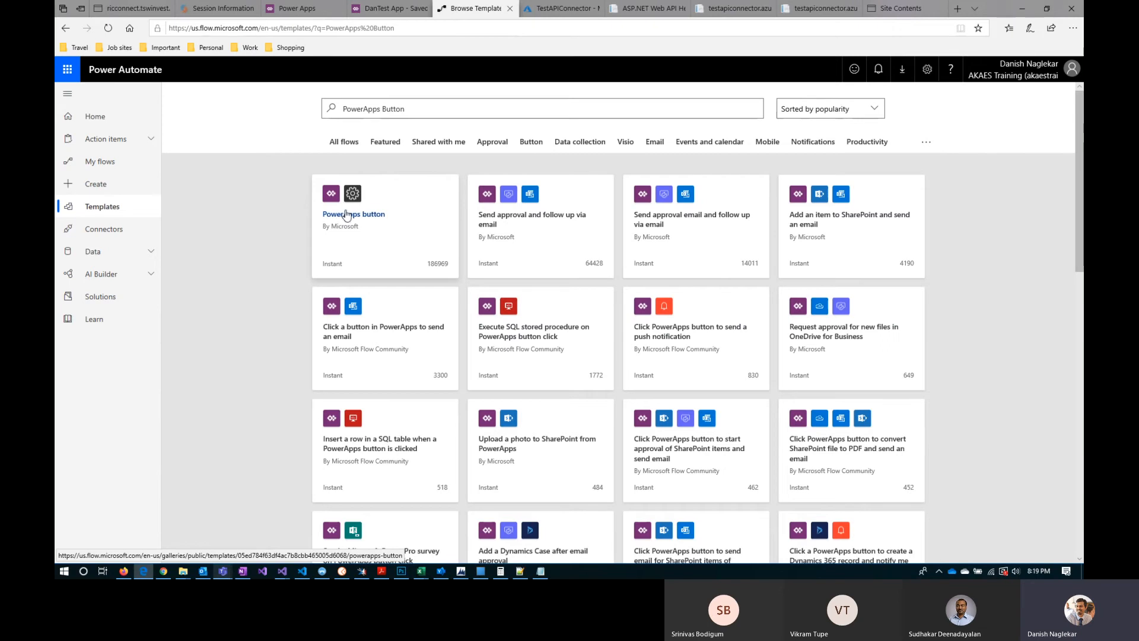
{"action": "left_click", "coordinate": [350, 227]}
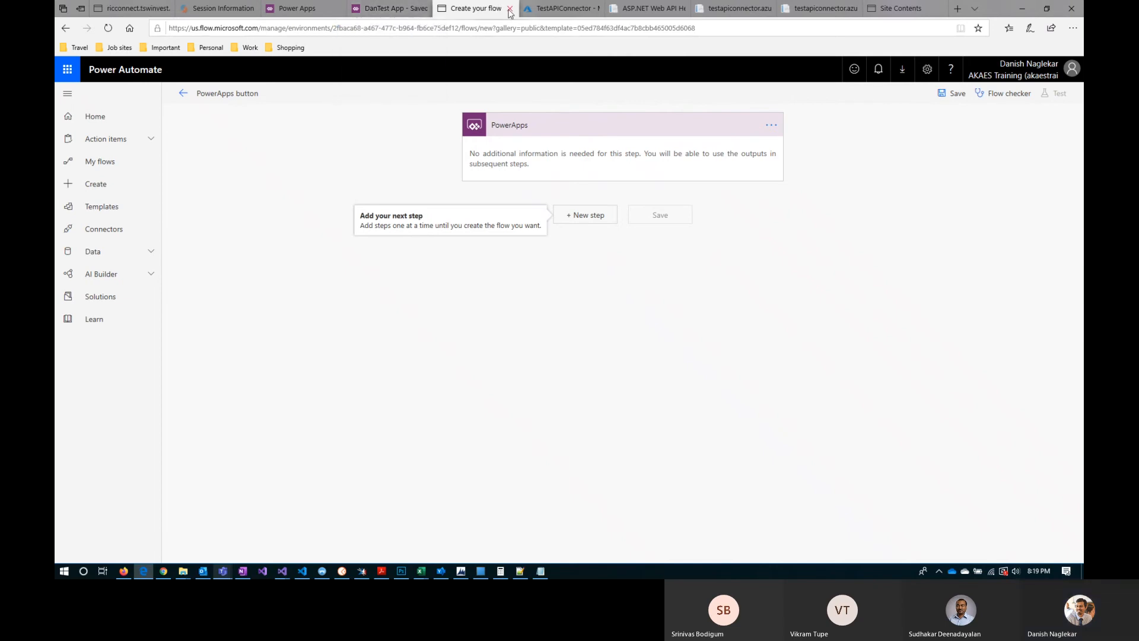
{"action": "left_click", "coordinate": [93, 118]}
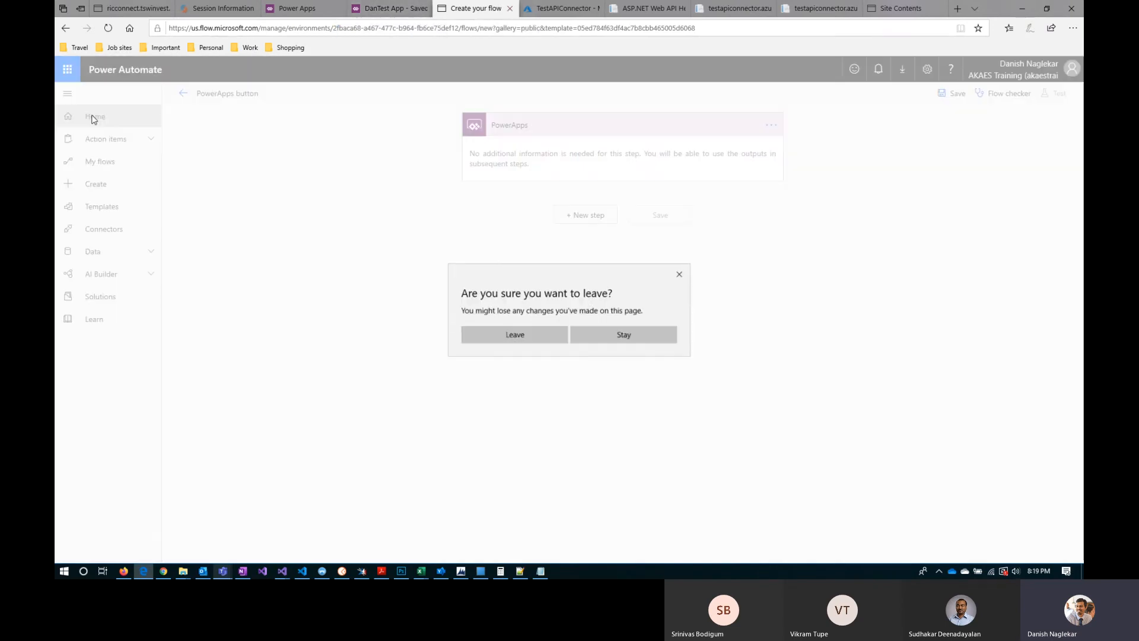
{"action": "left_click", "coordinate": [509, 336]}
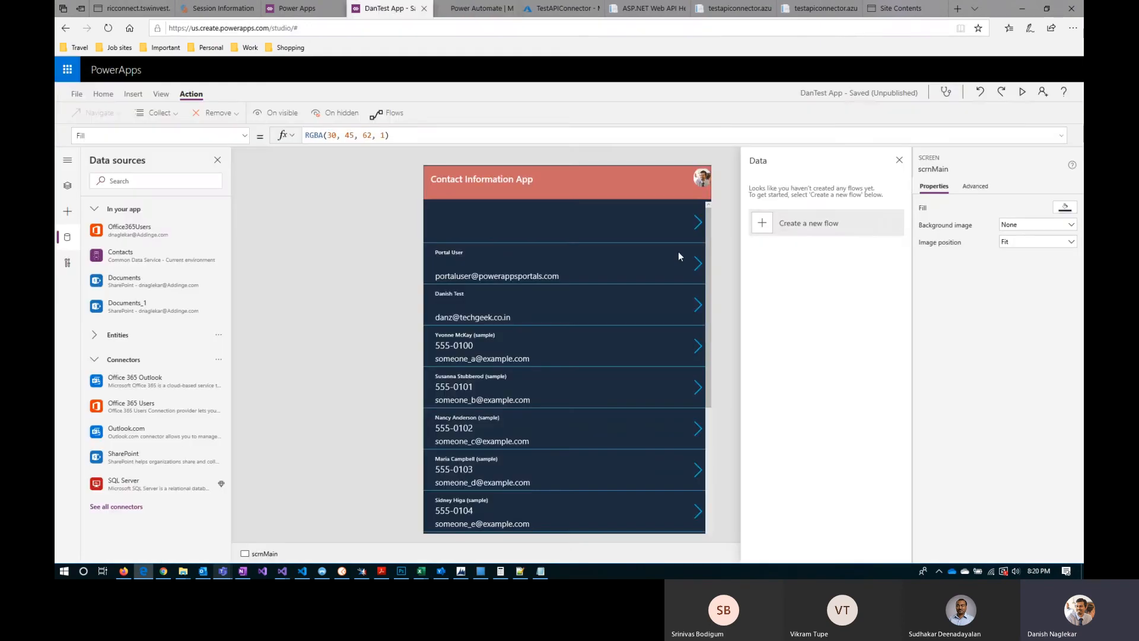
Step: View the Solutions page in Power Automate and the list of environments, and reload the page
{"action": "left_click", "coordinate": [476, 8]}
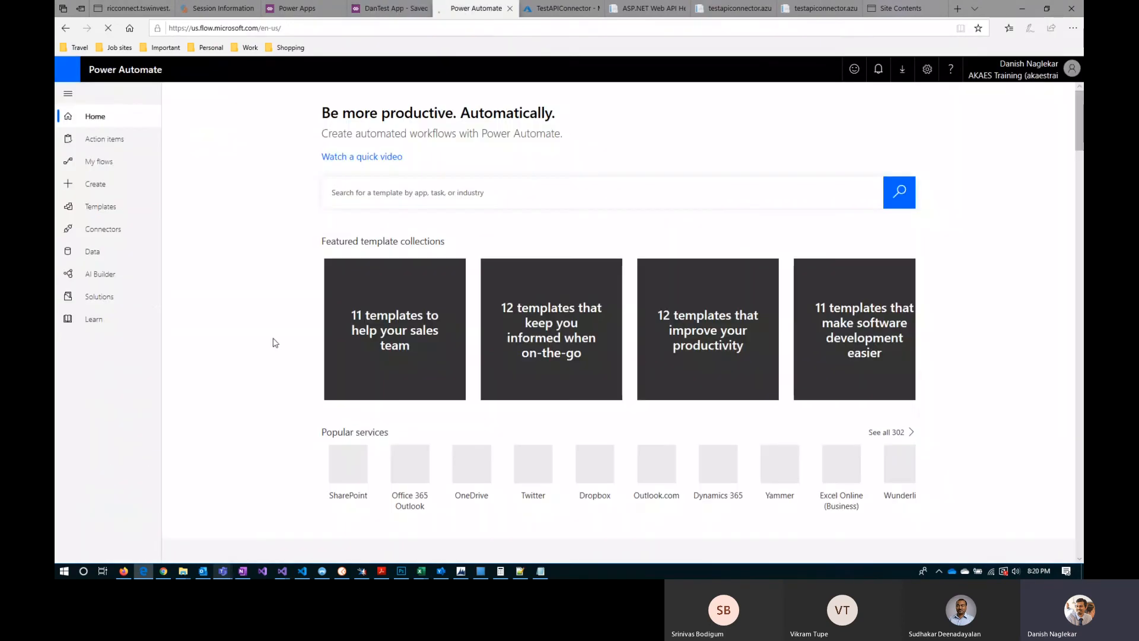
{"action": "left_click", "coordinate": [100, 296]}
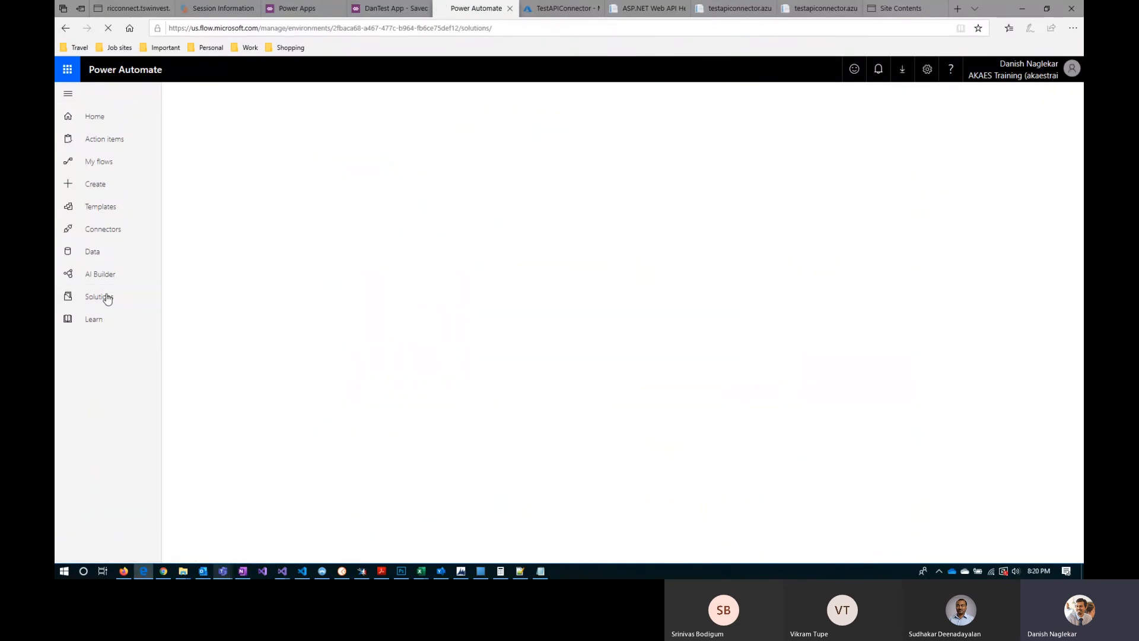
{"action": "left_click", "coordinate": [1021, 75]}
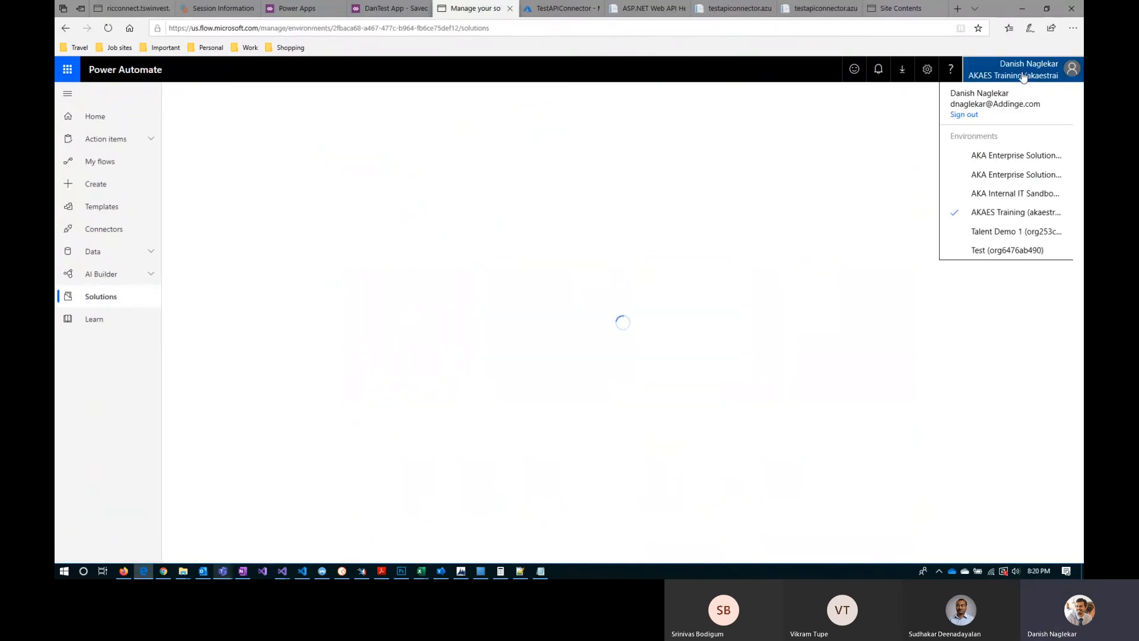
{"action": "left_click", "coordinate": [1012, 333]}
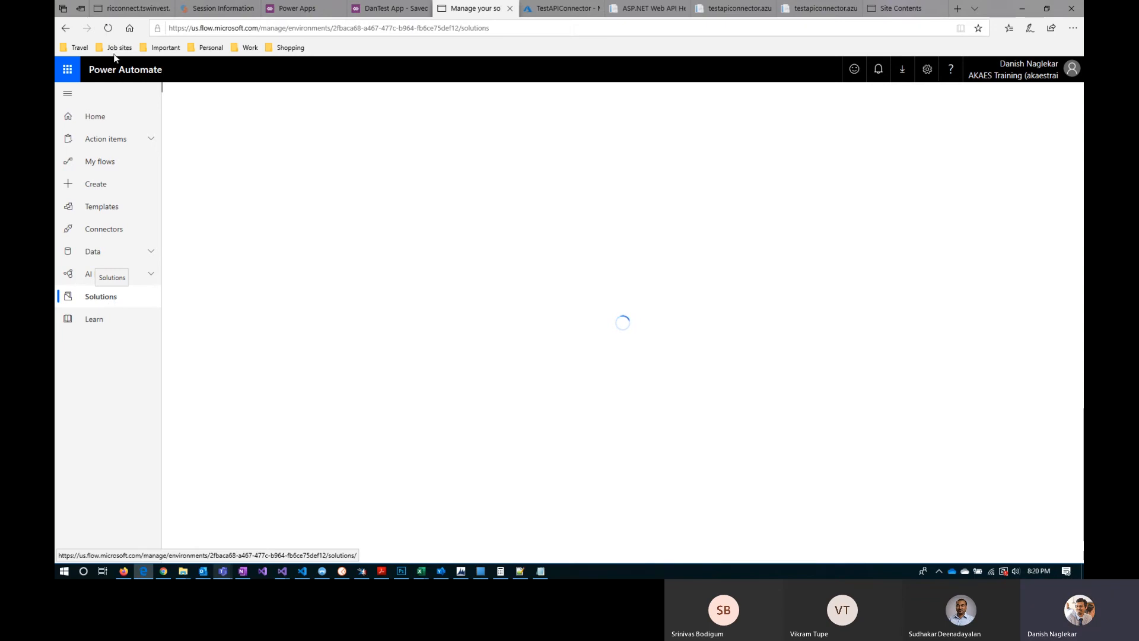
{"action": "left_click", "coordinate": [108, 29]}
Step: Create a blank instant flow named "Dan Test" that uses the PowerApps trigger
{"action": "left_click", "coordinate": [121, 186]}
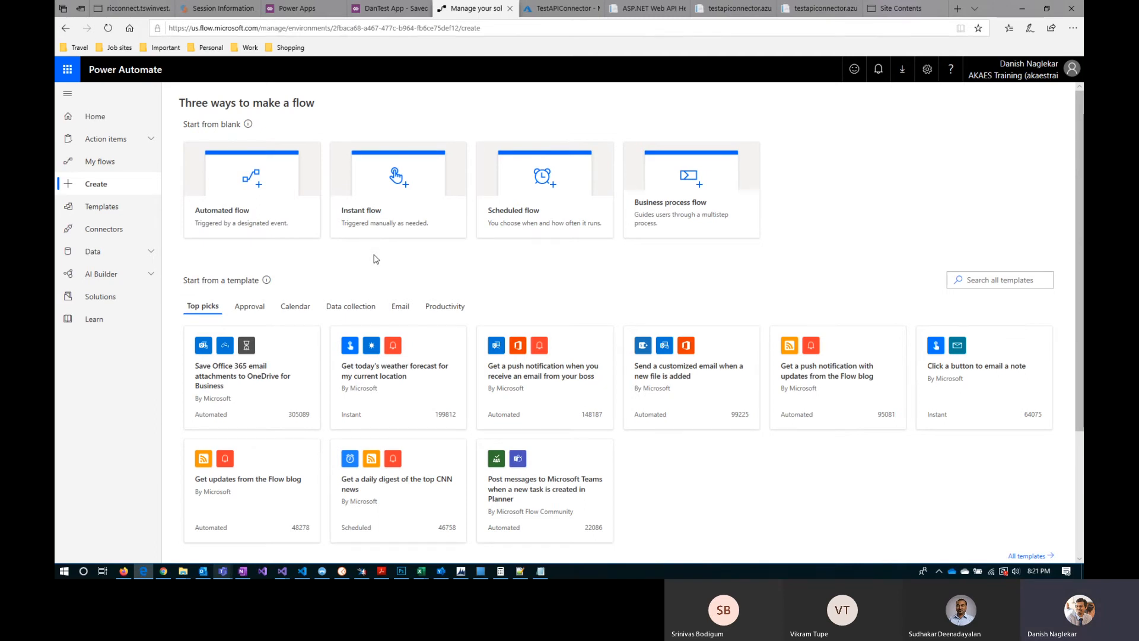
{"action": "left_click", "coordinate": [372, 201]}
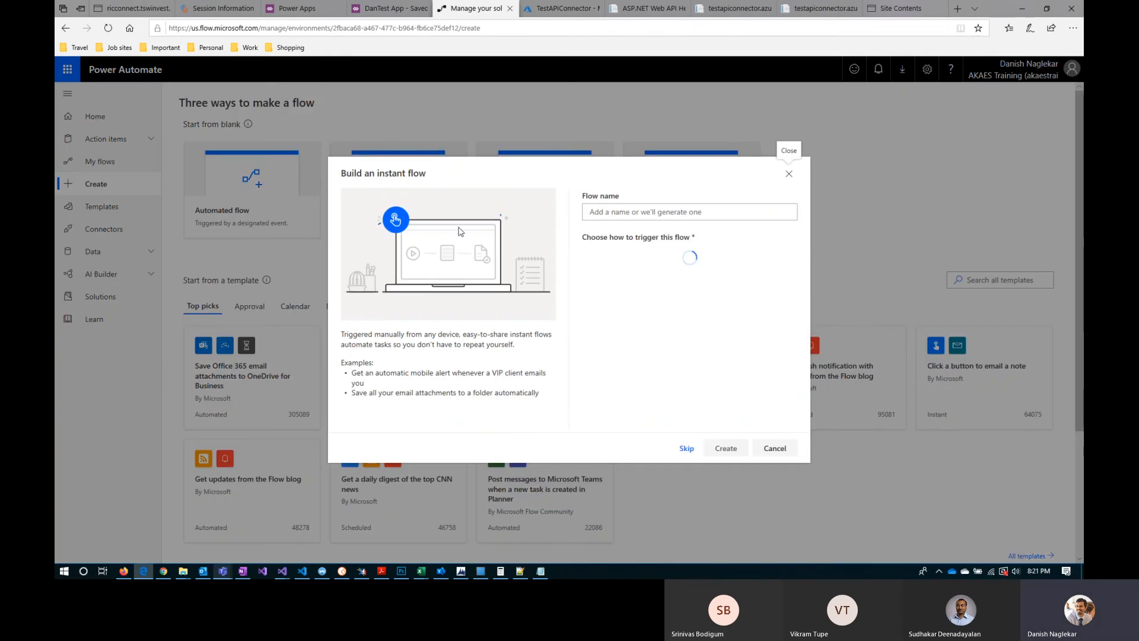
{"action": "left_click", "coordinate": [660, 214]}
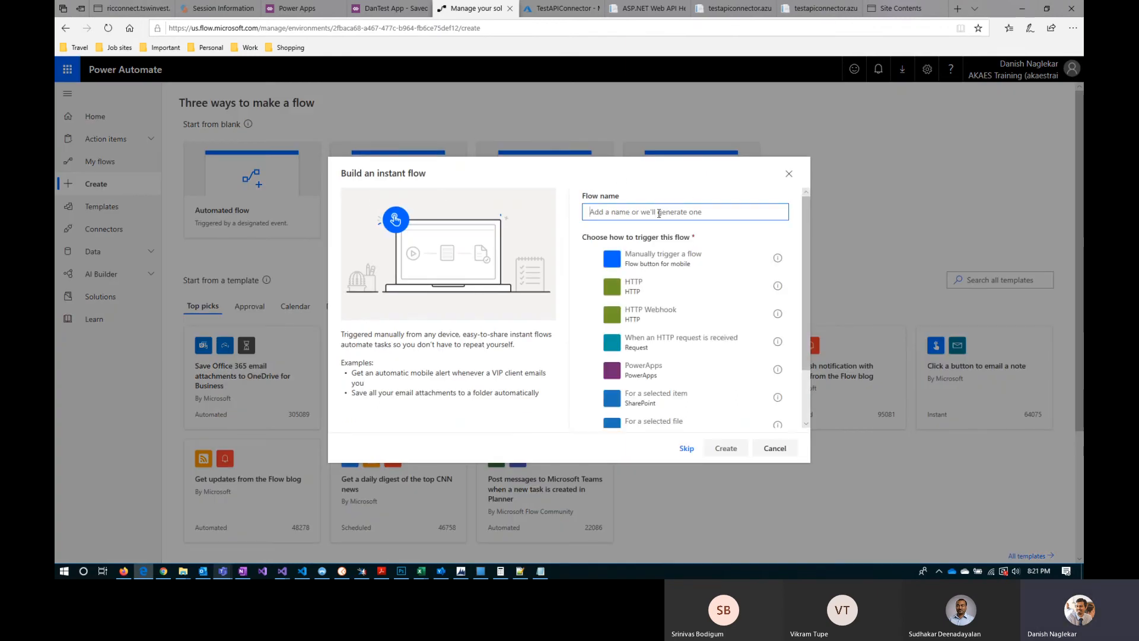
{"action": "type", "text": "Dan Test"}
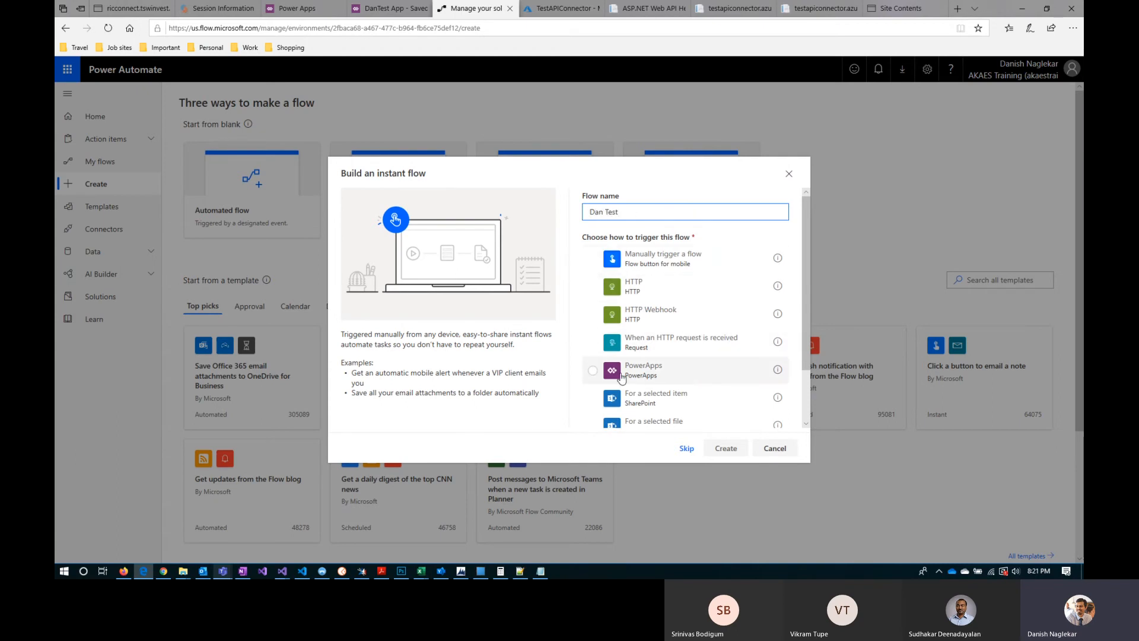
{"action": "left_click", "coordinate": [652, 378]}
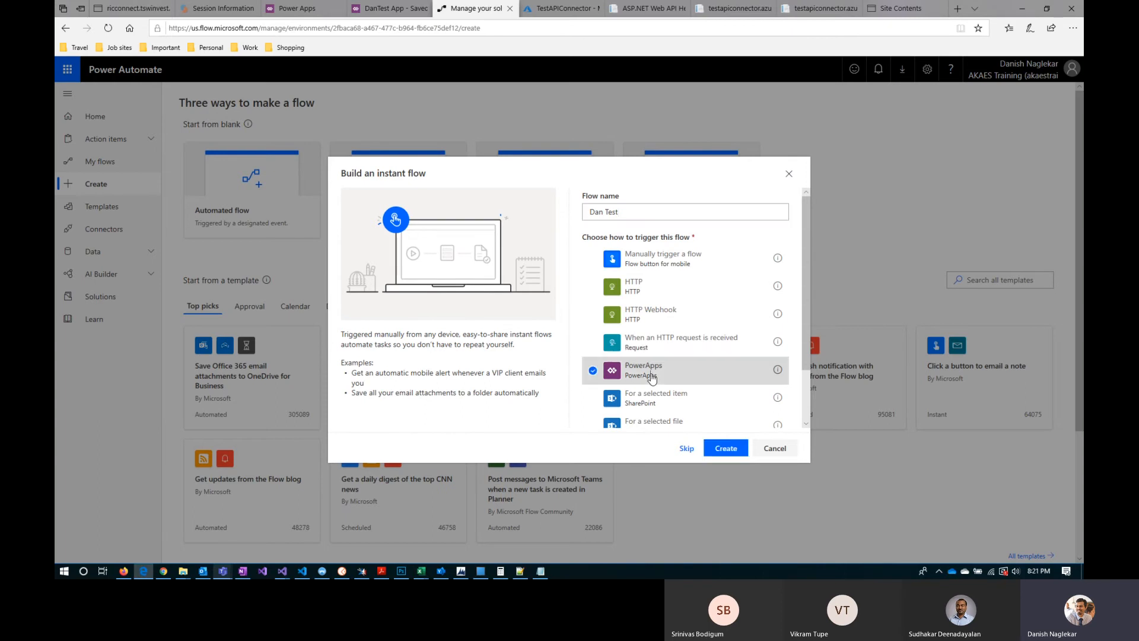
{"action": "left_click", "coordinate": [726, 449]}
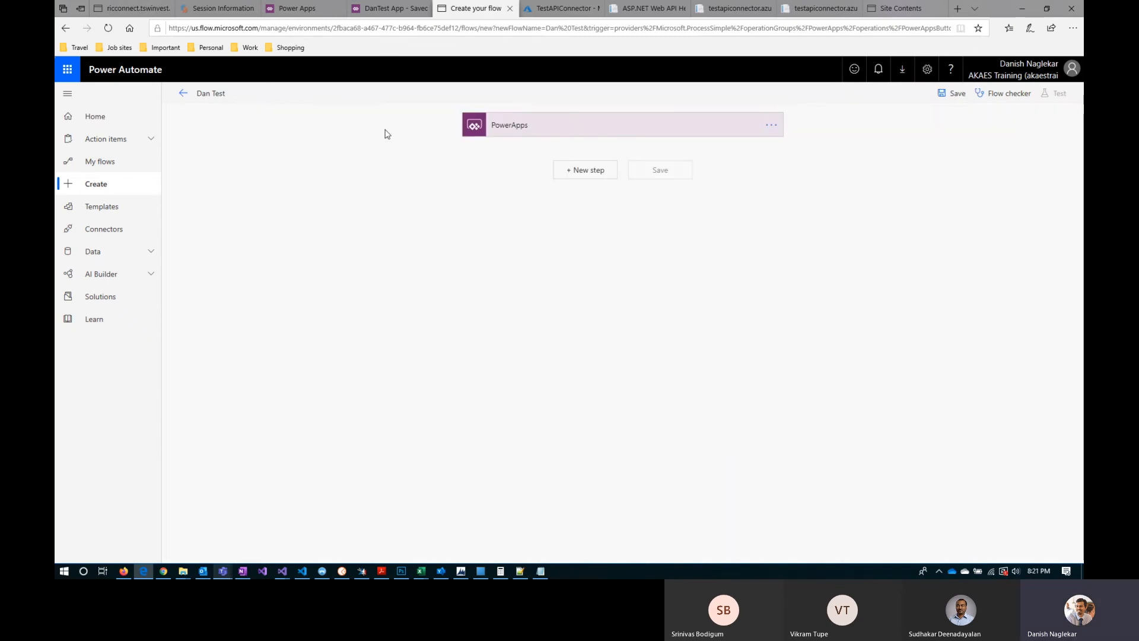
Step: Examine the PowerApps trigger's details and the flow list in DanTest App, and return to the Dan Test flow
{"action": "left_click", "coordinate": [560, 131]}
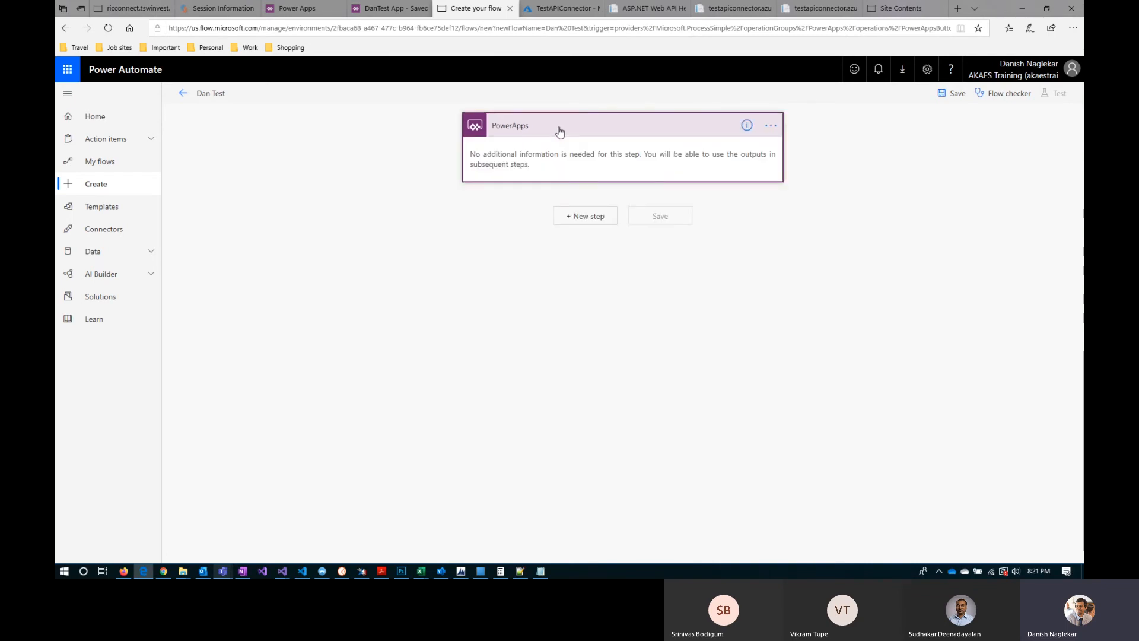
{"action": "left_click", "coordinate": [391, 8]}
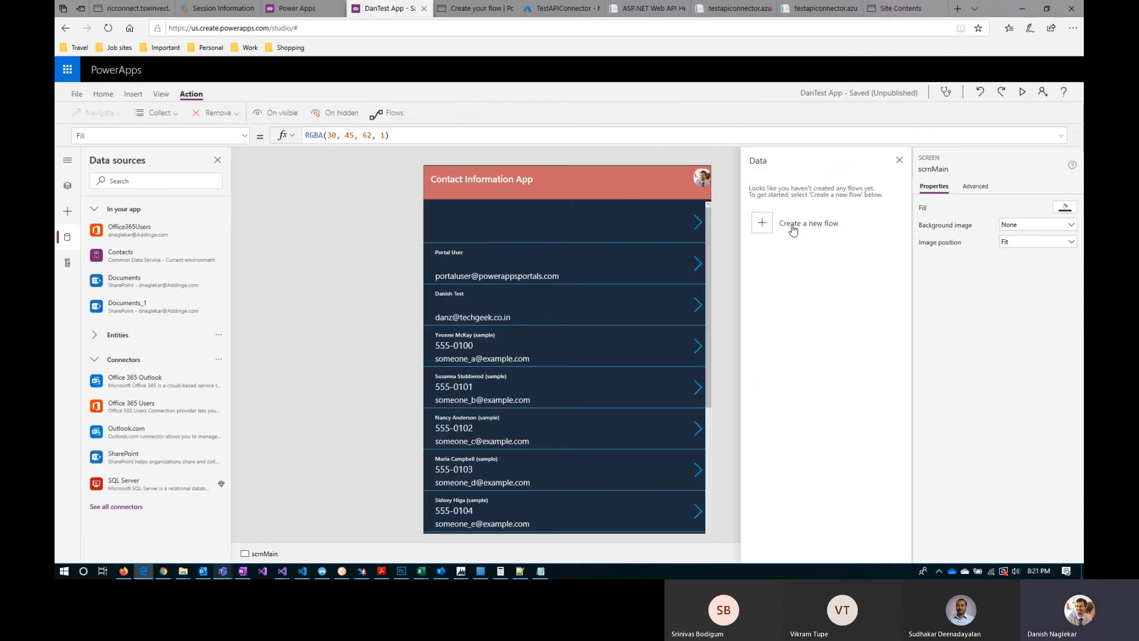
{"action": "left_click", "coordinate": [465, 16]}
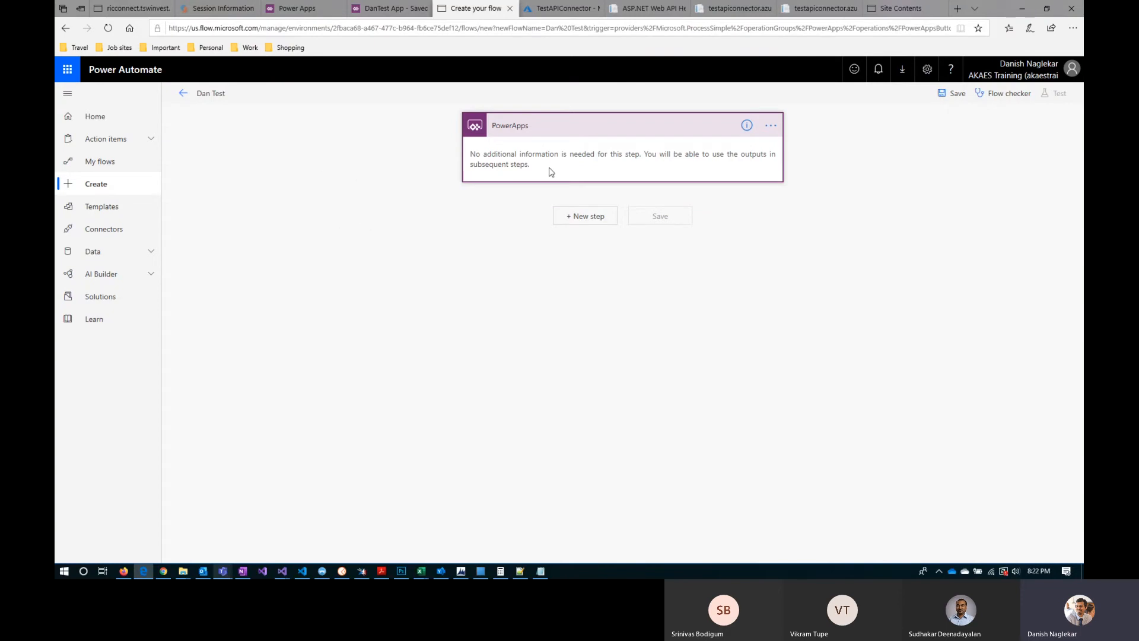
Step: Try to save the Dan Test flow and add the Office 365 Outlook action "Send an email (V2)" after the trigger
{"action": "left_click", "coordinate": [957, 95]}
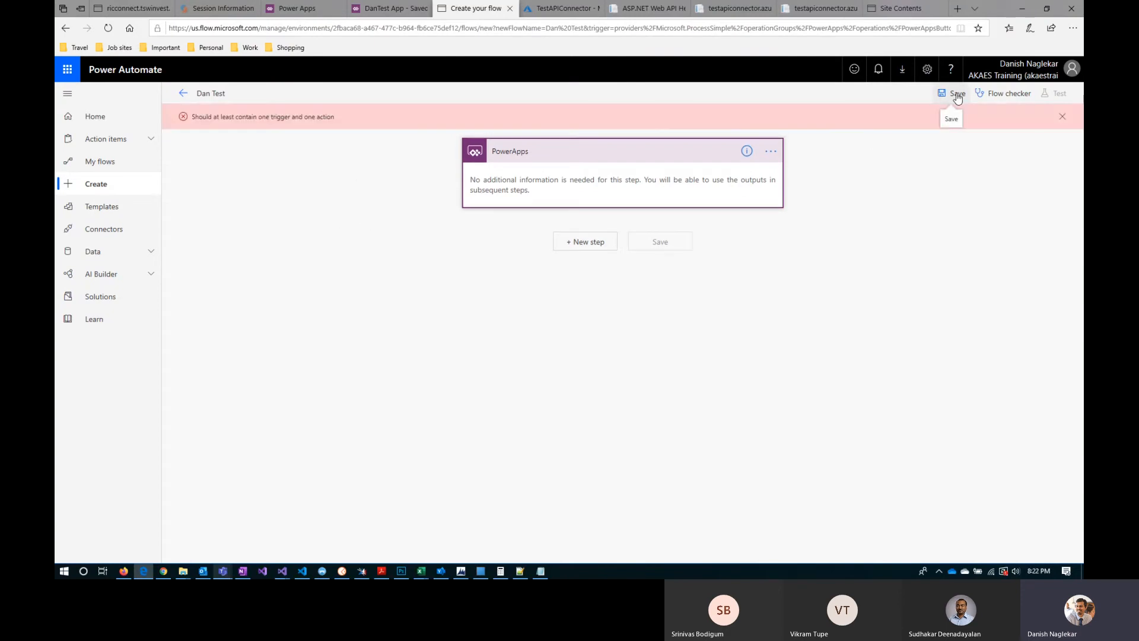
{"action": "left_click", "coordinate": [590, 244]}
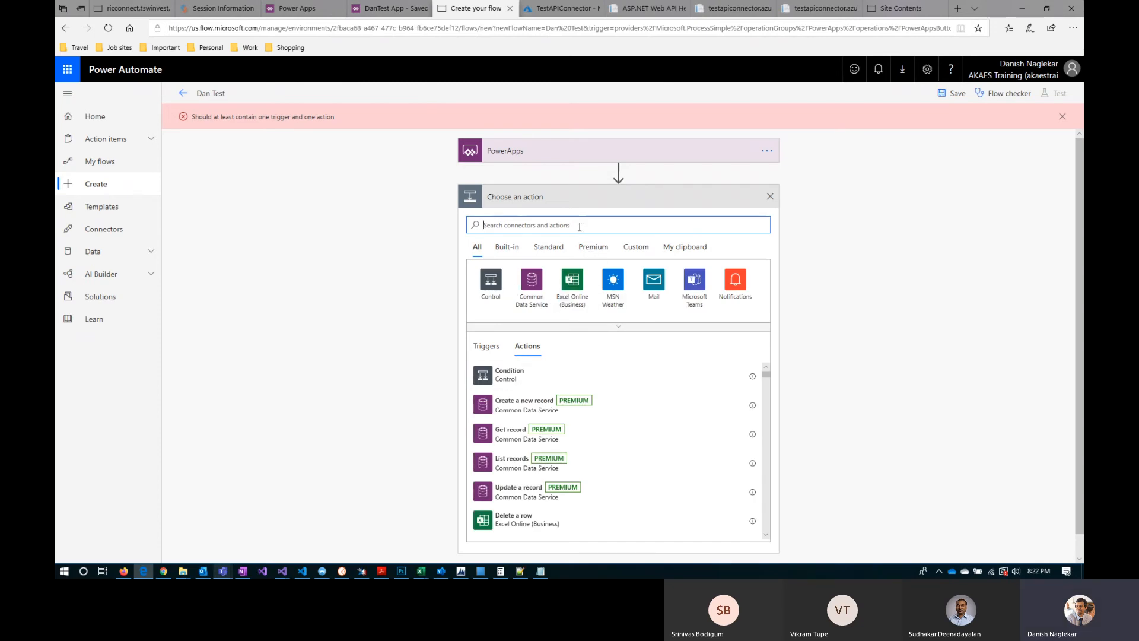
{"action": "type", "text": "outloo"}
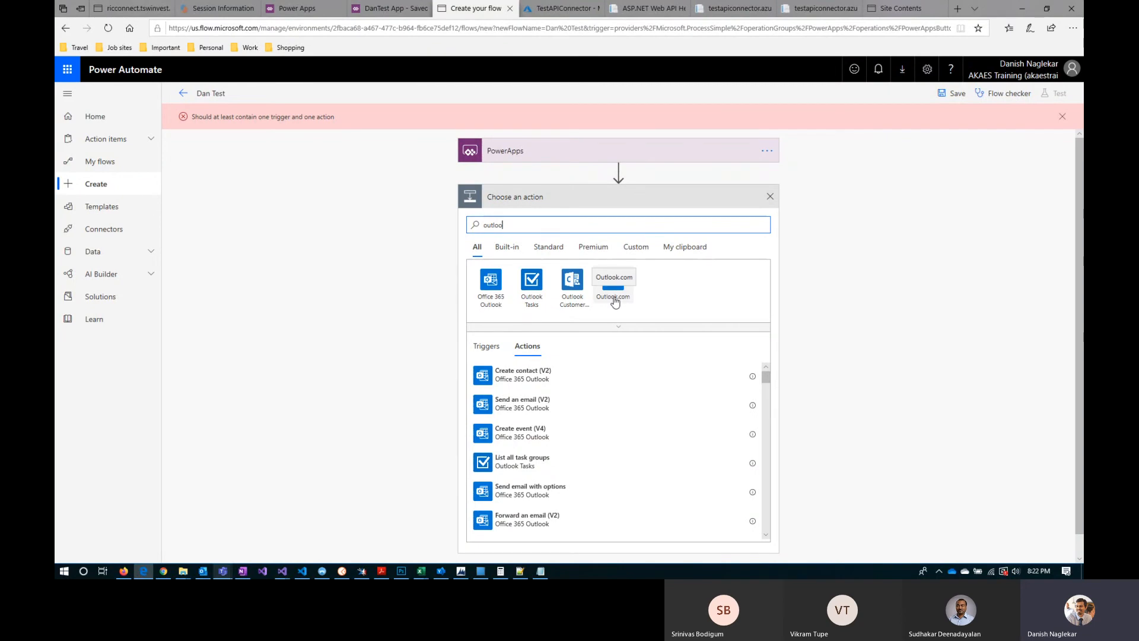
{"action": "left_click", "coordinate": [497, 299]}
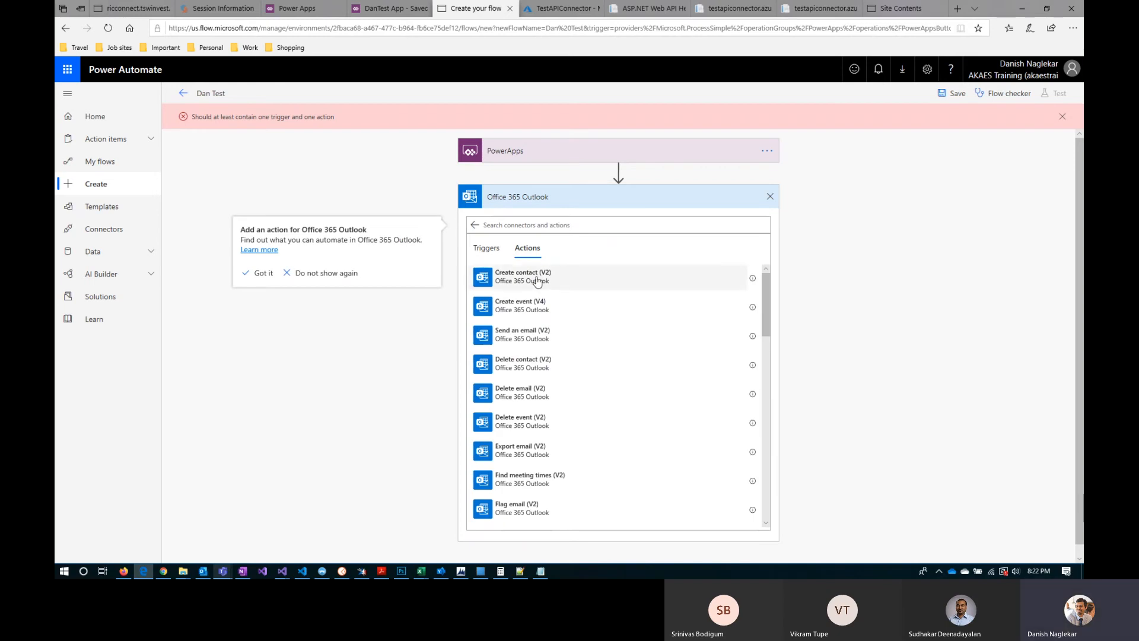
{"action": "left_click", "coordinate": [534, 340]}
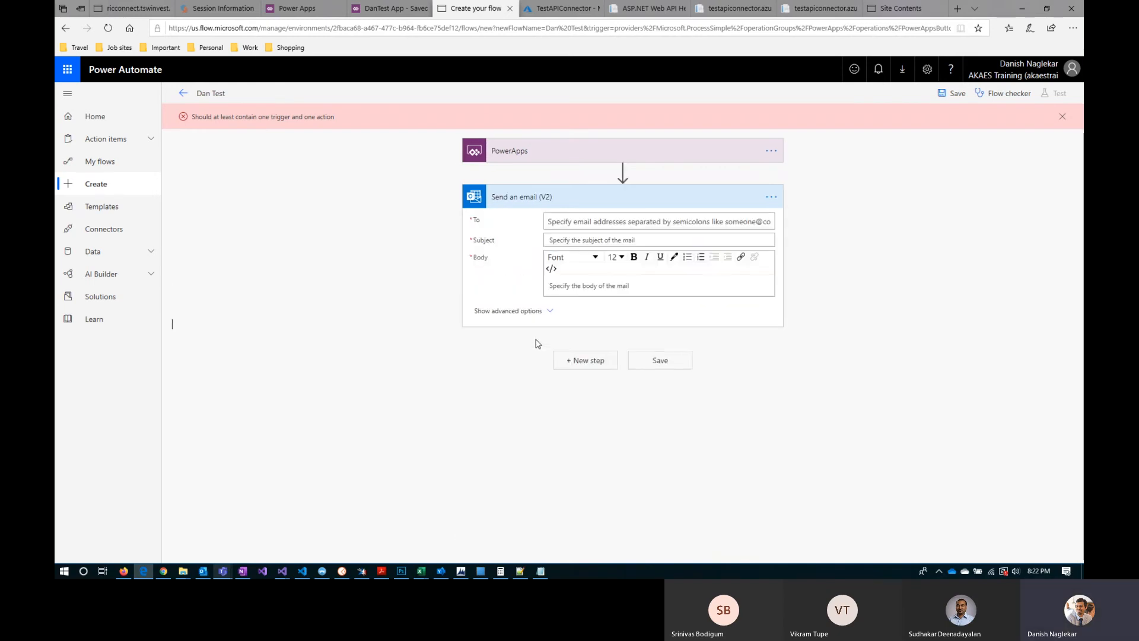
Step: Enter the recipient's e-mail address as the addressee of the Send an email (V2) action
{"action": "left_click", "coordinate": [580, 221]}
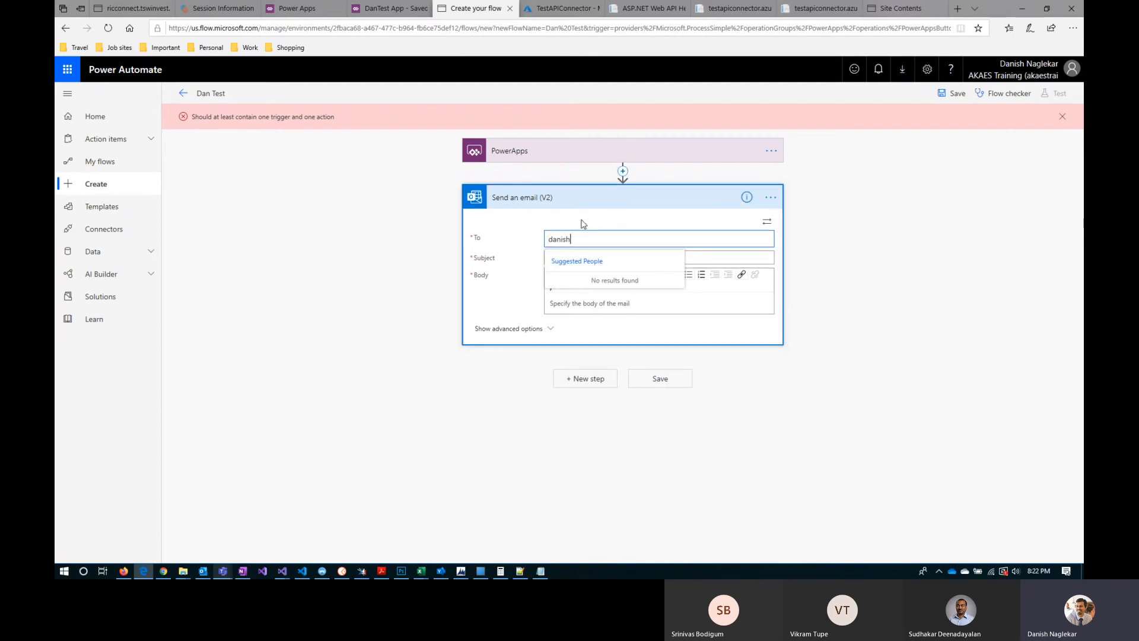
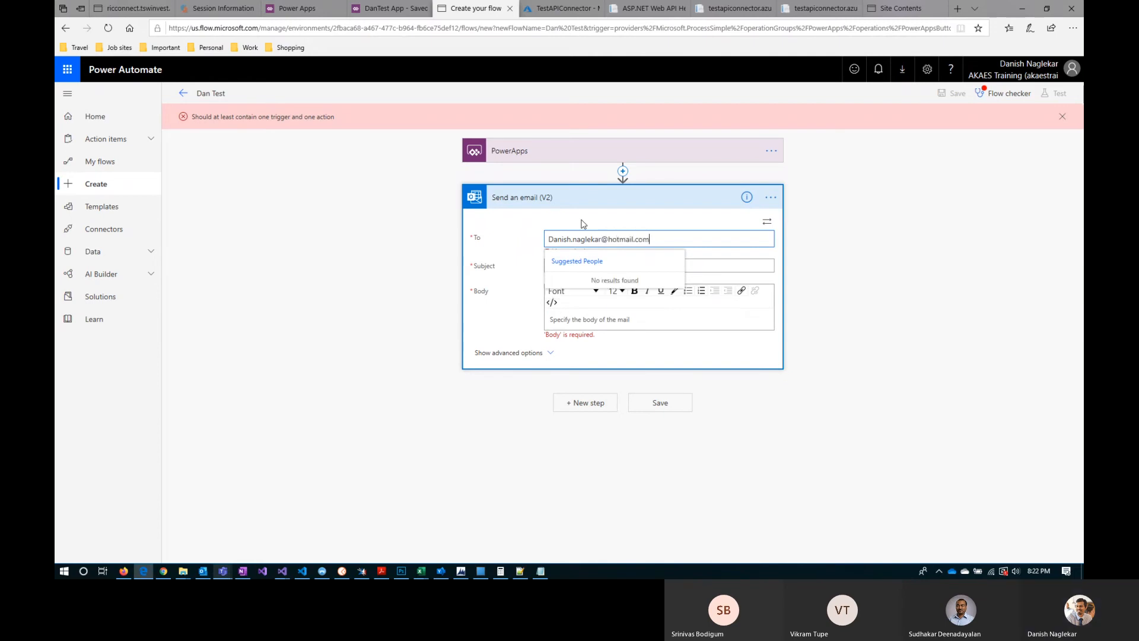
{"action": "left_click", "coordinate": [878, 274]}
{"action": "left_click", "coordinate": [711, 239]}
{"action": "key", "text": "Return"}
Step: Set the email's subject to "Testing from PowerApps - Flow"
{"action": "left_click", "coordinate": [619, 271]}
{"action": "type", "text": "Tes"}
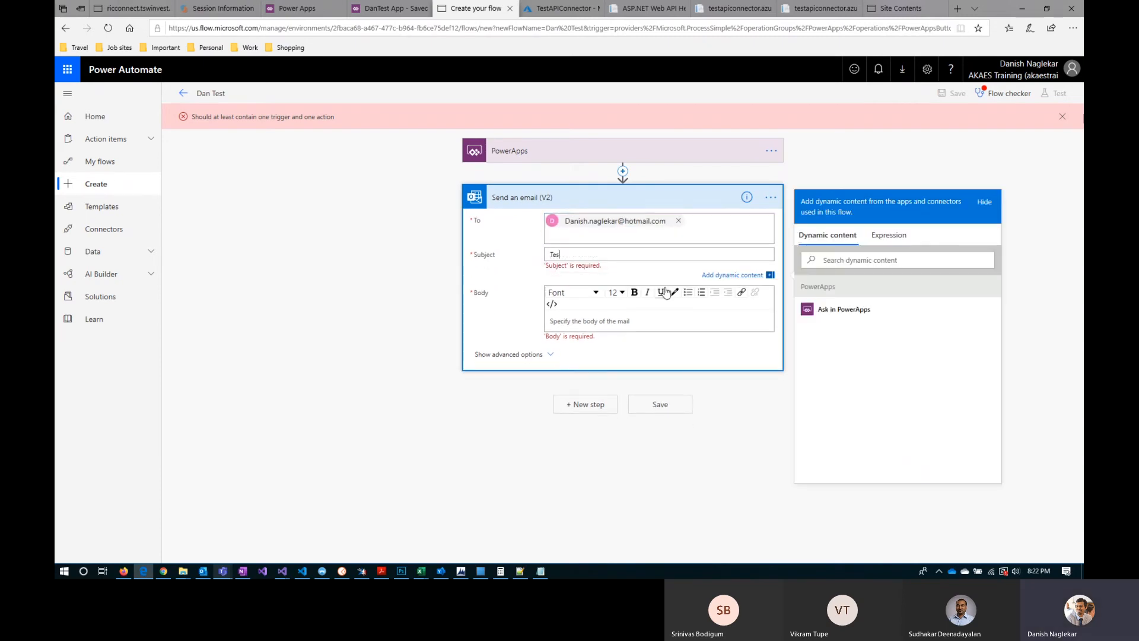
{"action": "type", "text": "ting from "}
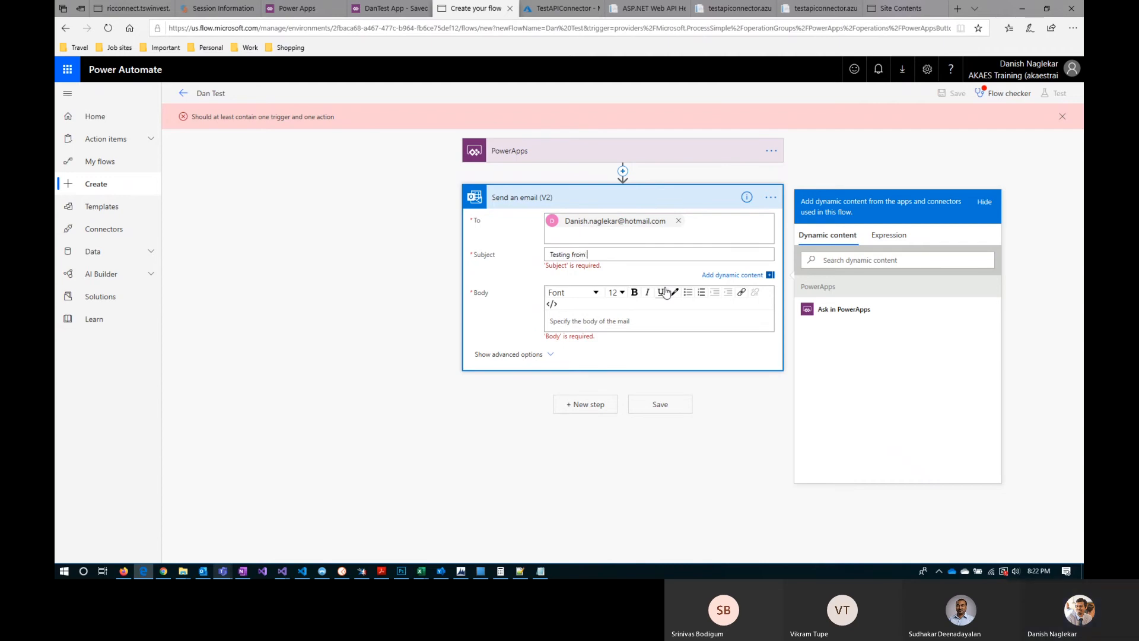
{"action": "type", "text": "PowerApps - Flo"}
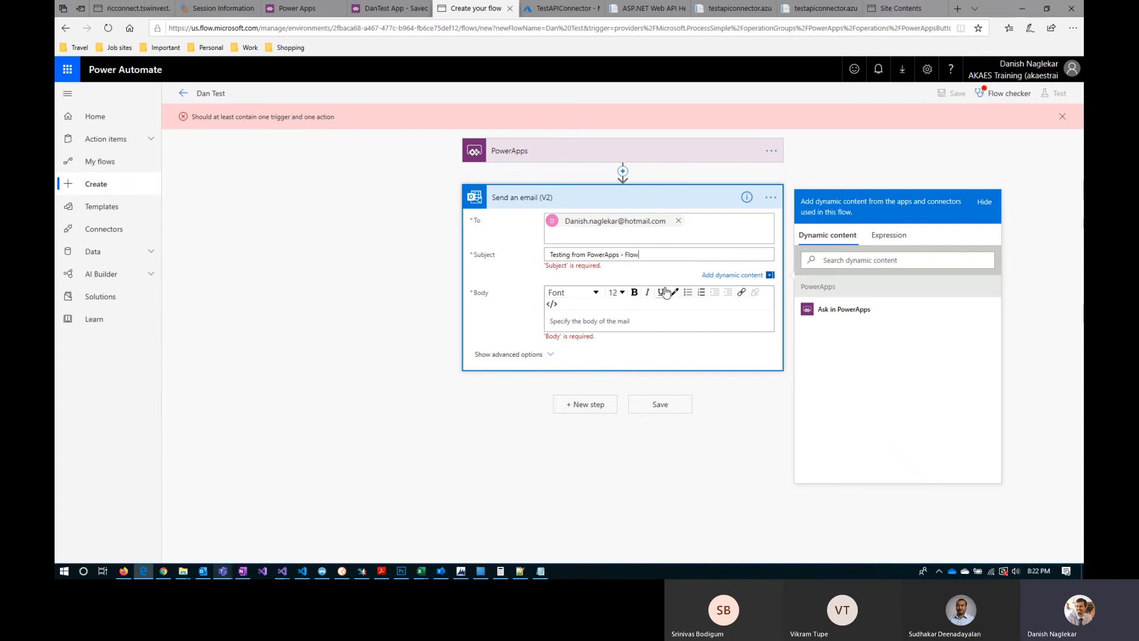
{"action": "type", "text": "w"}
Step: Enter "Testing from PowerApps - Flow" as the first line of the email body
{"action": "left_click", "coordinate": [642, 320]}
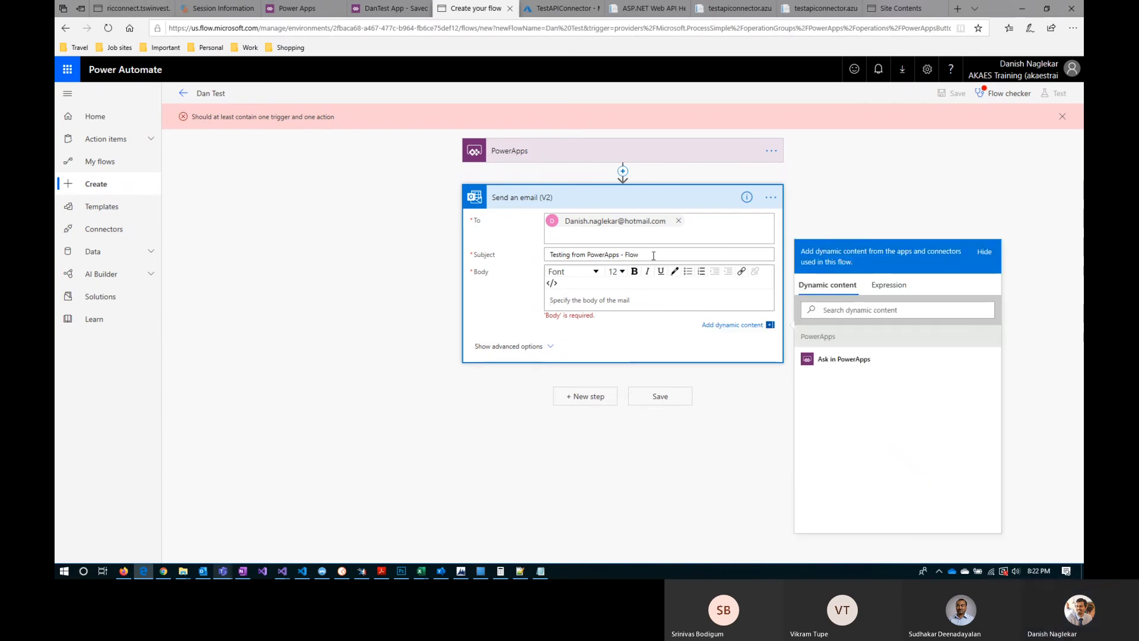
{"action": "triple_click", "coordinate": [655, 249]}
{"action": "left_click", "coordinate": [631, 314]}
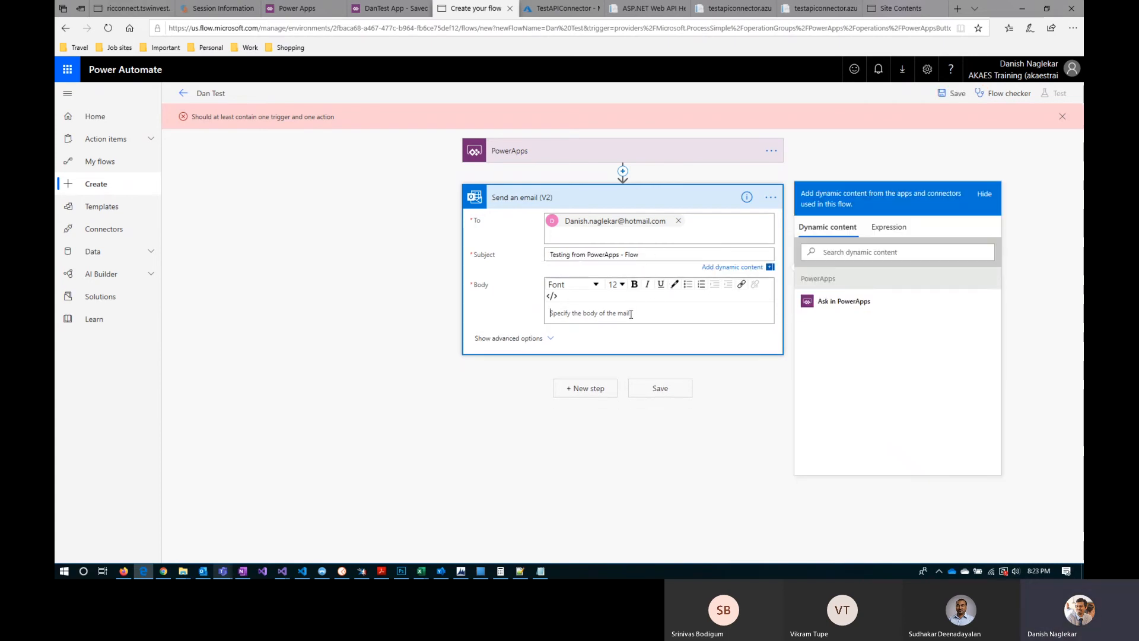
{"action": "type", "text": "from PowerApps - Flow"}
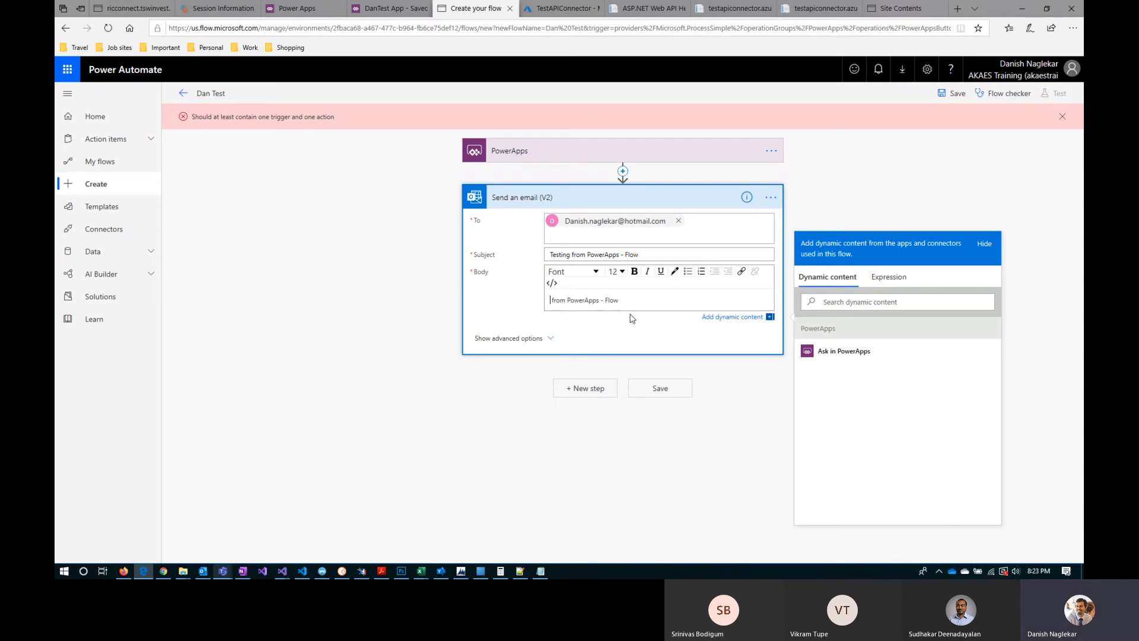
{"action": "key", "text": "Home"}
{"action": "type", "text": "Test ing"}
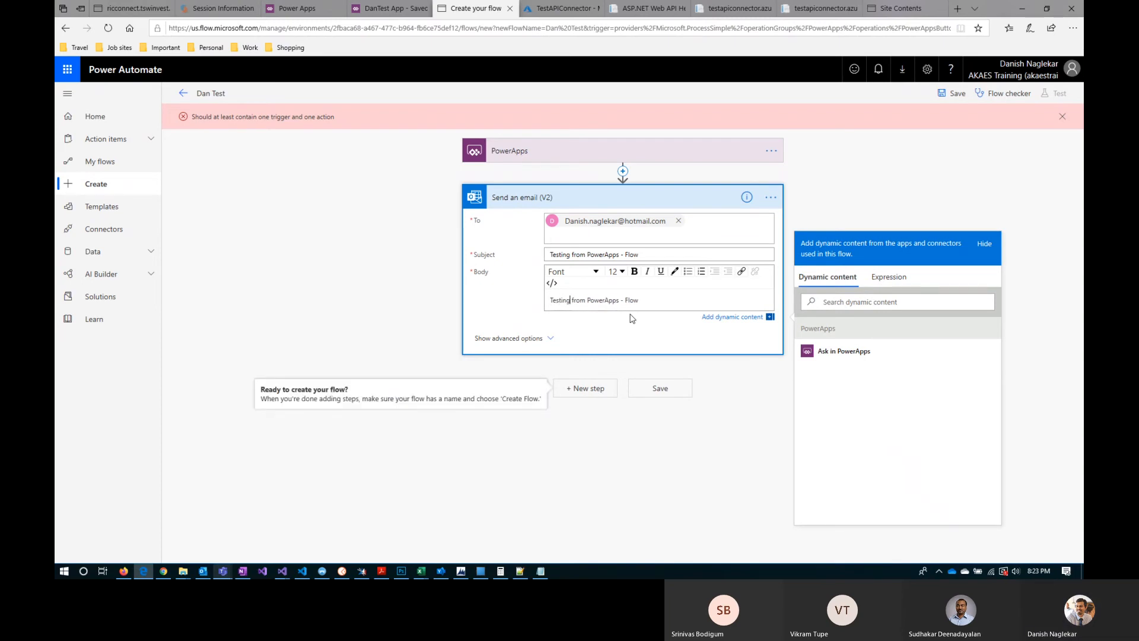
Step: Add the closing line "Have a good day!!" to the email body and save the Dan Test flow
{"action": "key", "text": "End"}
{"action": "key", "text": "Return"}
{"action": "key", "text": "Return"}
{"action": "type", "text": "Havw"}
{"action": "key", "text": "BackSpace"}
{"action": "key", "text": "BackSpace"}
{"action": "type", "text": "e a good day"}
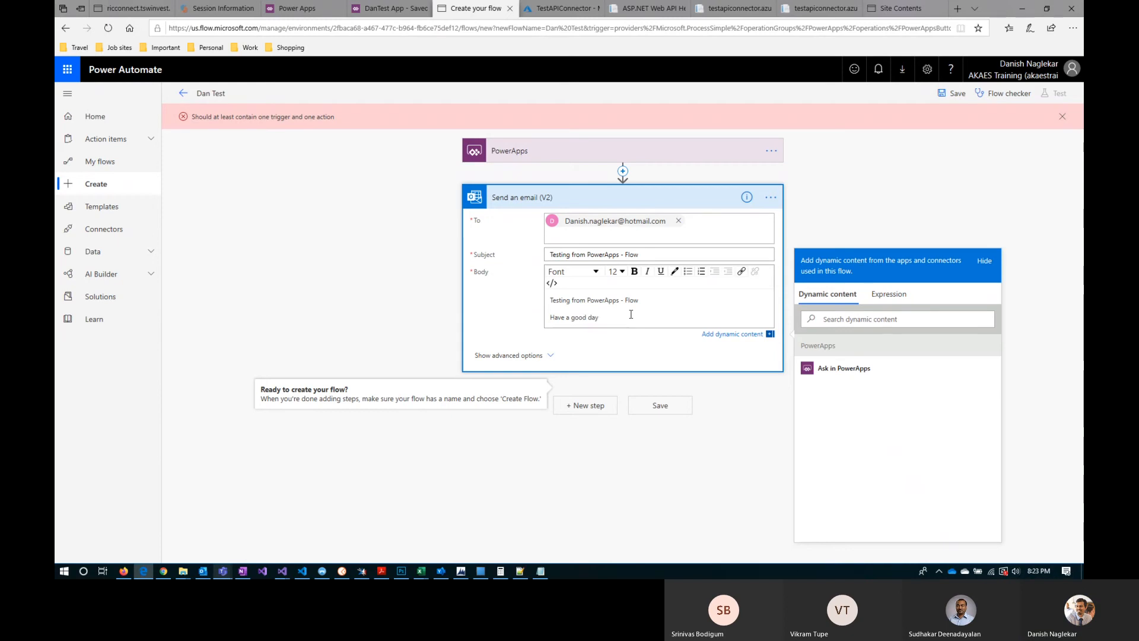
{"action": "type", "text": "!!"}
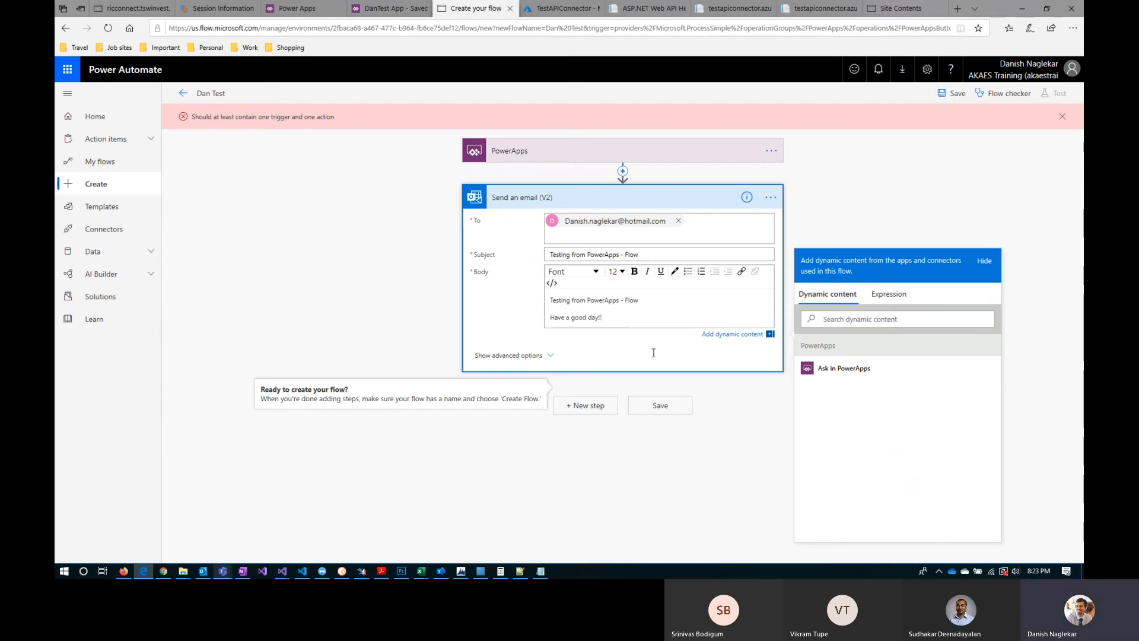
{"action": "left_click", "coordinate": [660, 405]}
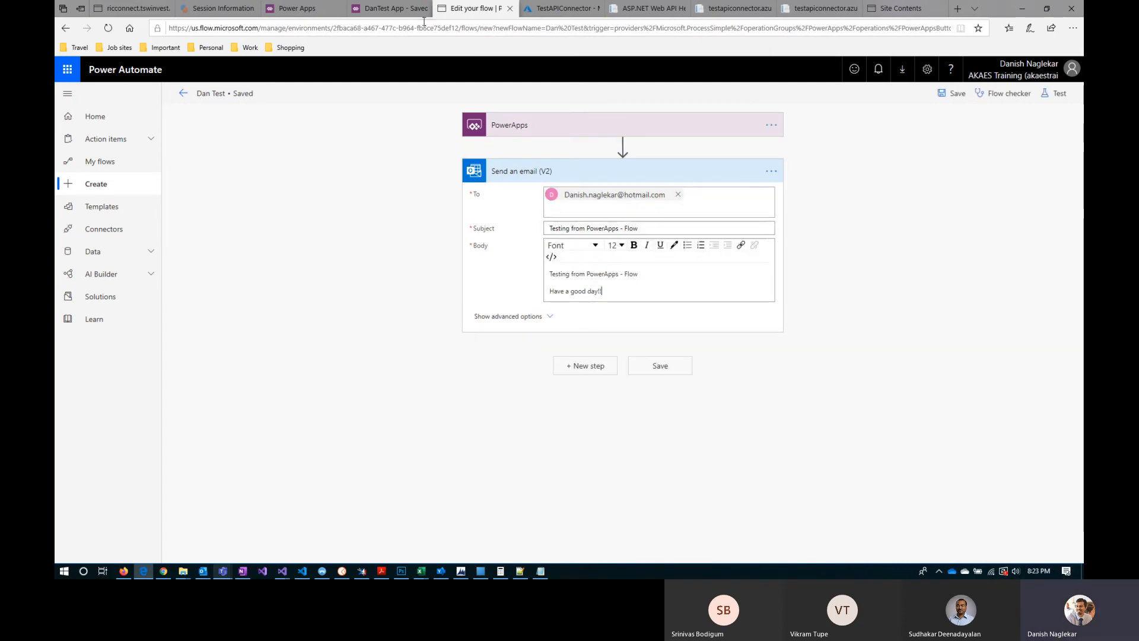
Step: Return to DanTest App and view the available flows and scrnMain's Fill formula
{"action": "left_click", "coordinate": [387, 9]}
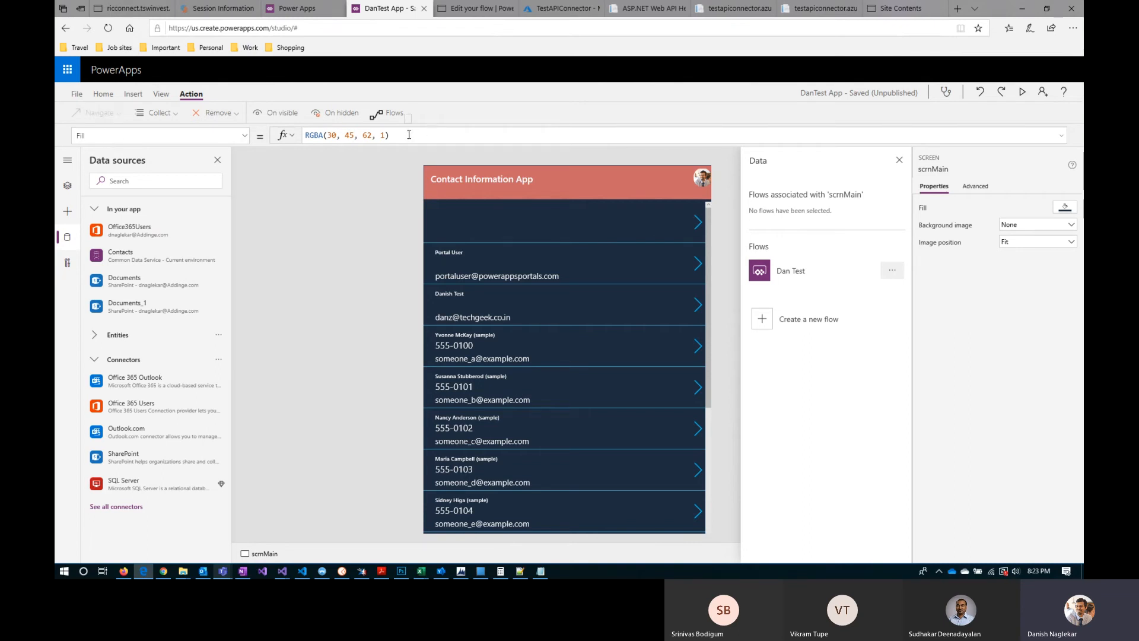
{"action": "left_click_drag", "start_coordinate": [409, 135], "coordinate": [306, 135]}
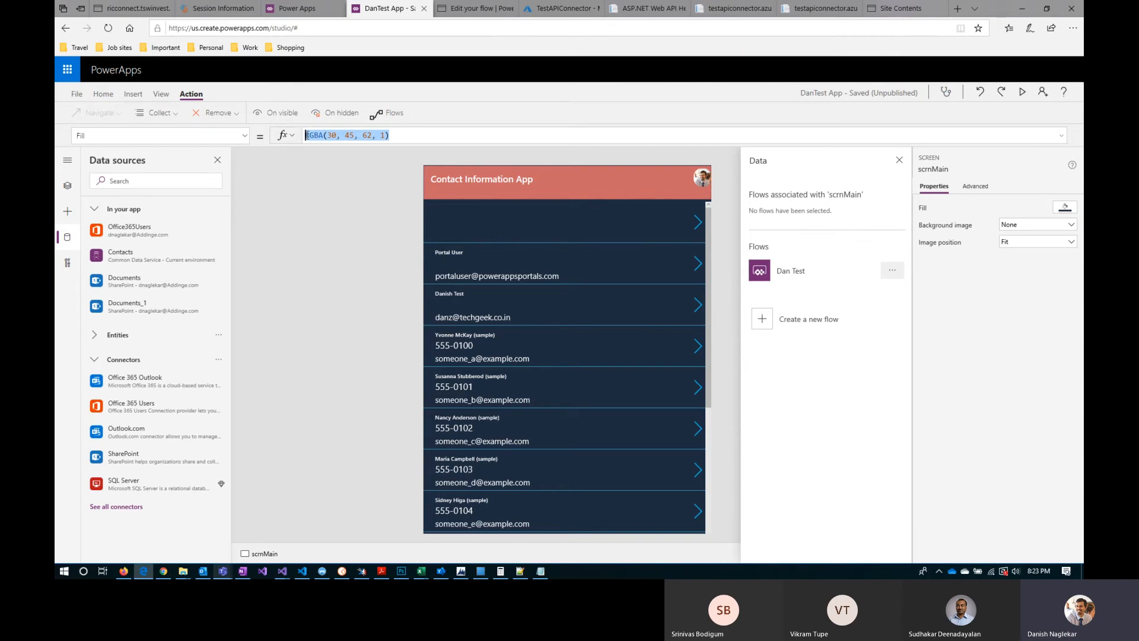
{"action": "left_click", "coordinate": [322, 222]}
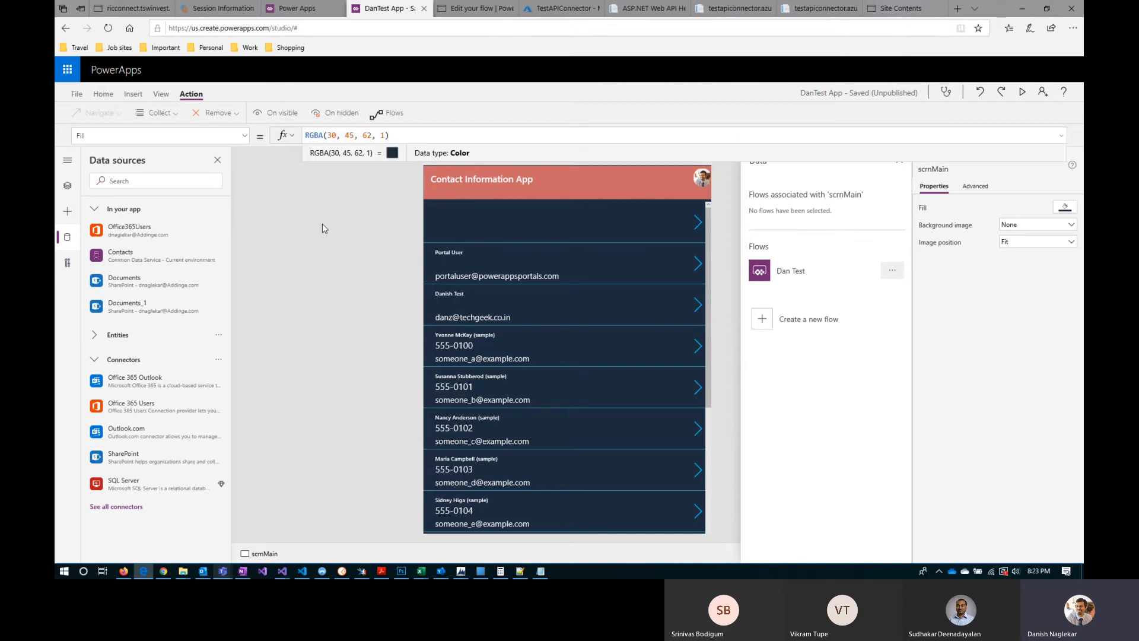
Step: Try attaching the Dan Test flow to scrnMain's OnVisible property, and undo the change
{"action": "left_click", "coordinate": [805, 272]}
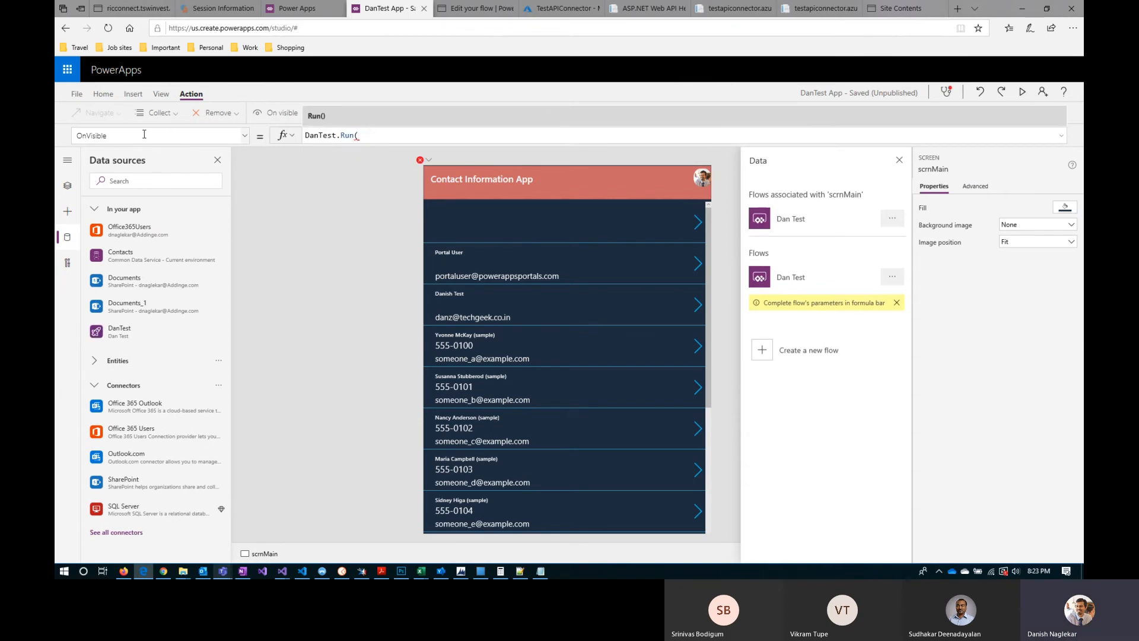
{"action": "left_click", "coordinate": [68, 189]}
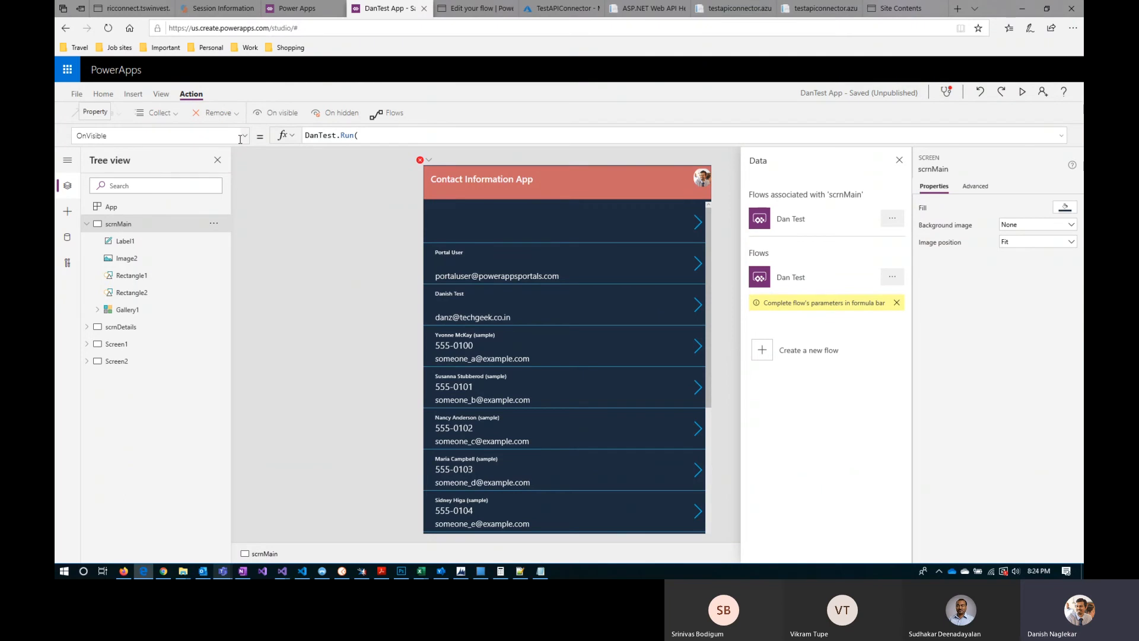
{"action": "left_click", "coordinate": [370, 134]}
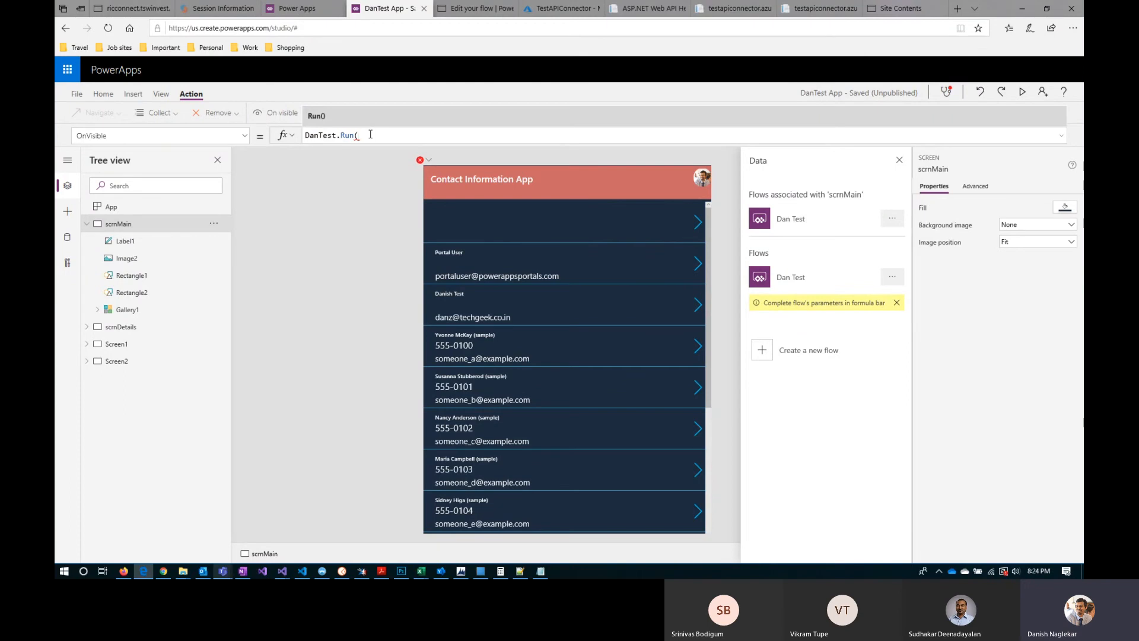
{"action": "left_click", "coordinate": [981, 95]}
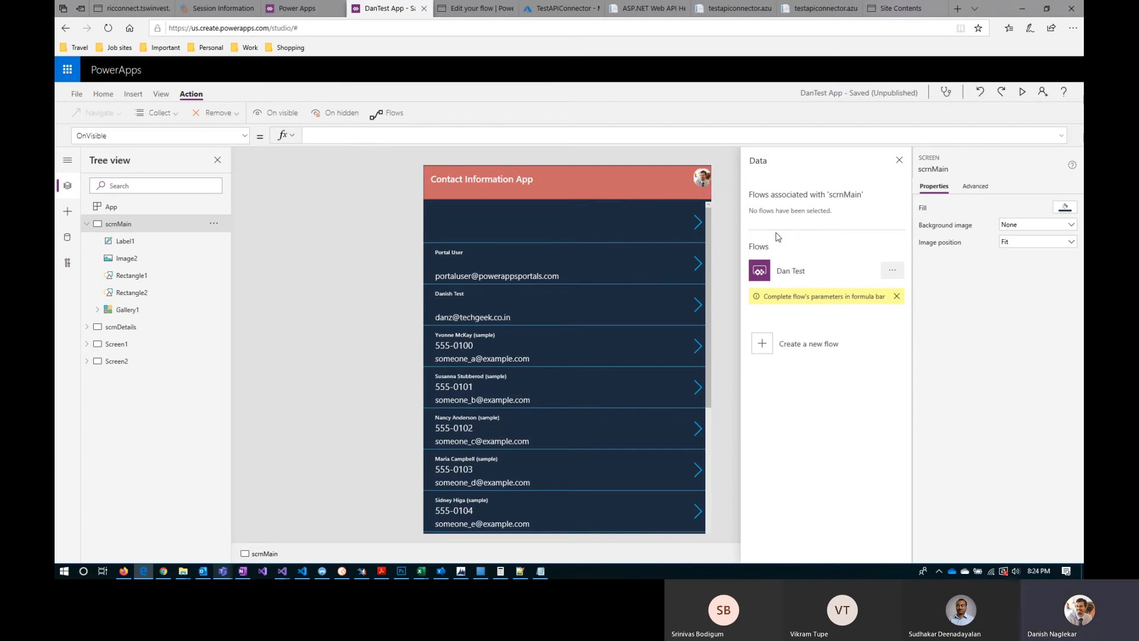
Step: Clear the default formula from the OnSelect property of Label1 on scrnMain
{"action": "left_click", "coordinate": [136, 242]}
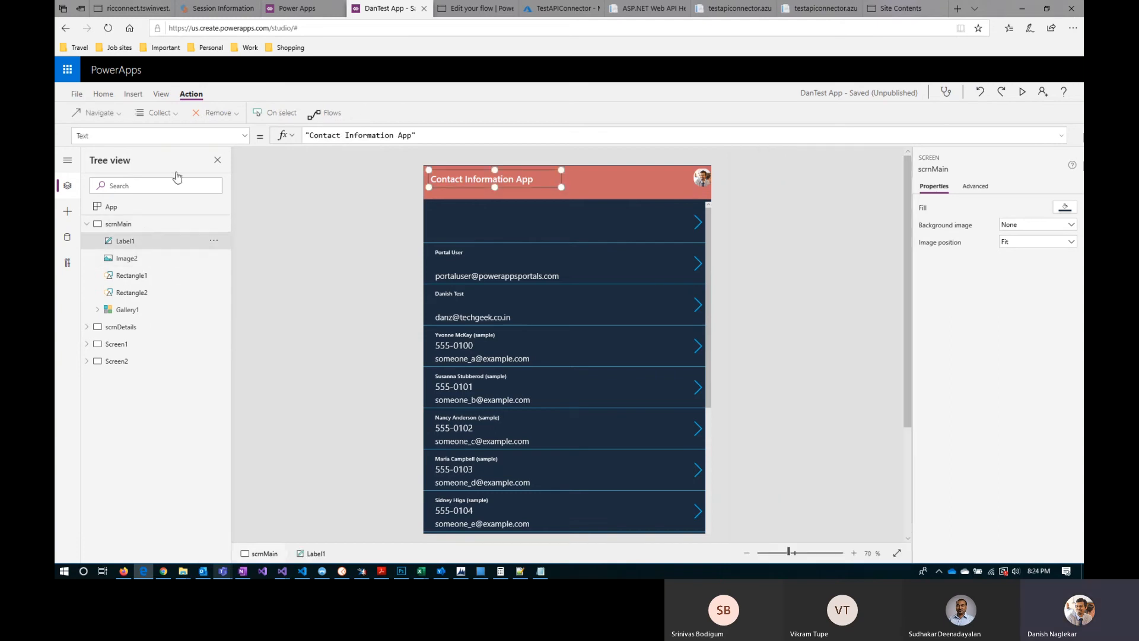
{"action": "left_click", "coordinate": [245, 136]}
{"action": "scroll", "coordinate": [166, 294], "scroll_direction": "up", "scroll_amount": 3}
{"action": "scroll", "coordinate": [168, 298], "scroll_direction": "up", "scroll_amount": 5}
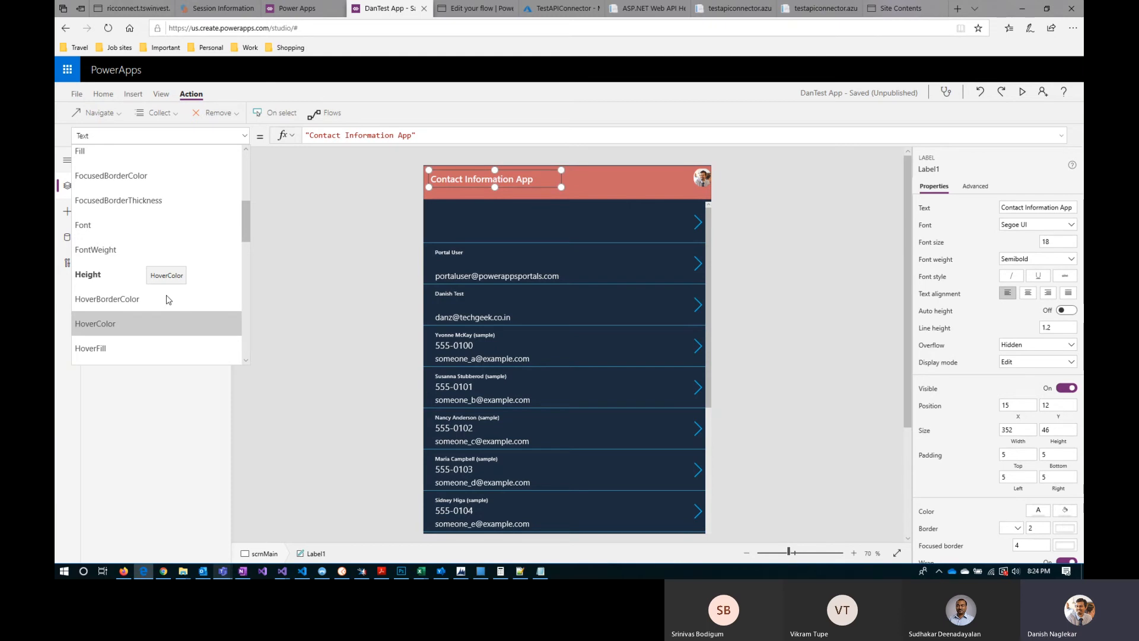
{"action": "scroll", "coordinate": [167, 299], "scroll_direction": "up", "scroll_amount": 5}
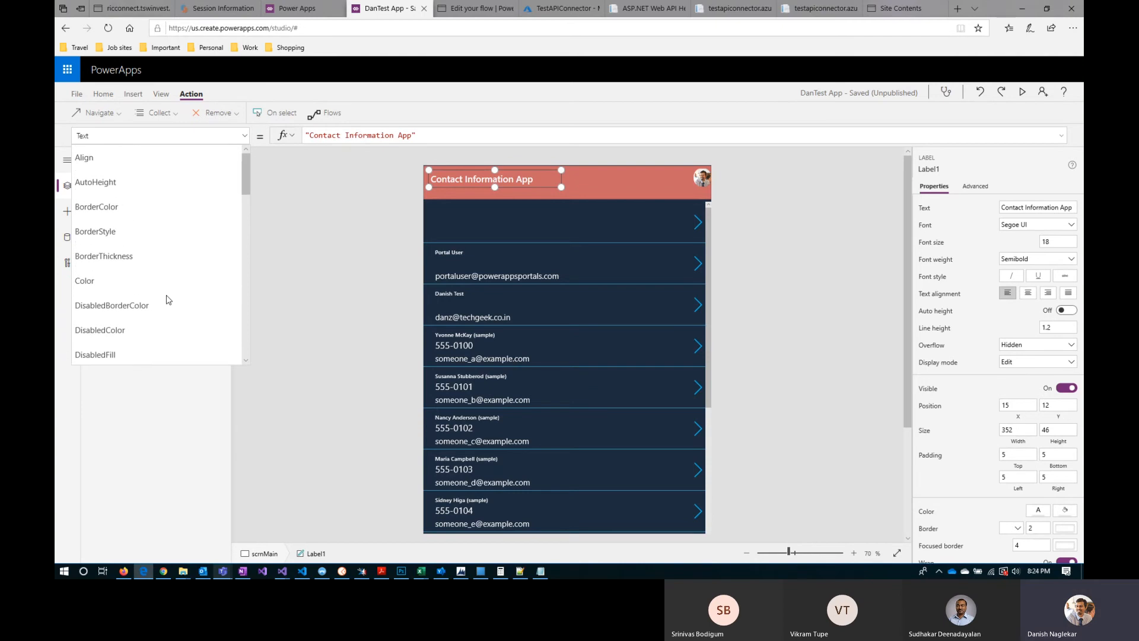
{"action": "scroll", "coordinate": [166, 299], "scroll_direction": "down", "scroll_amount": 6}
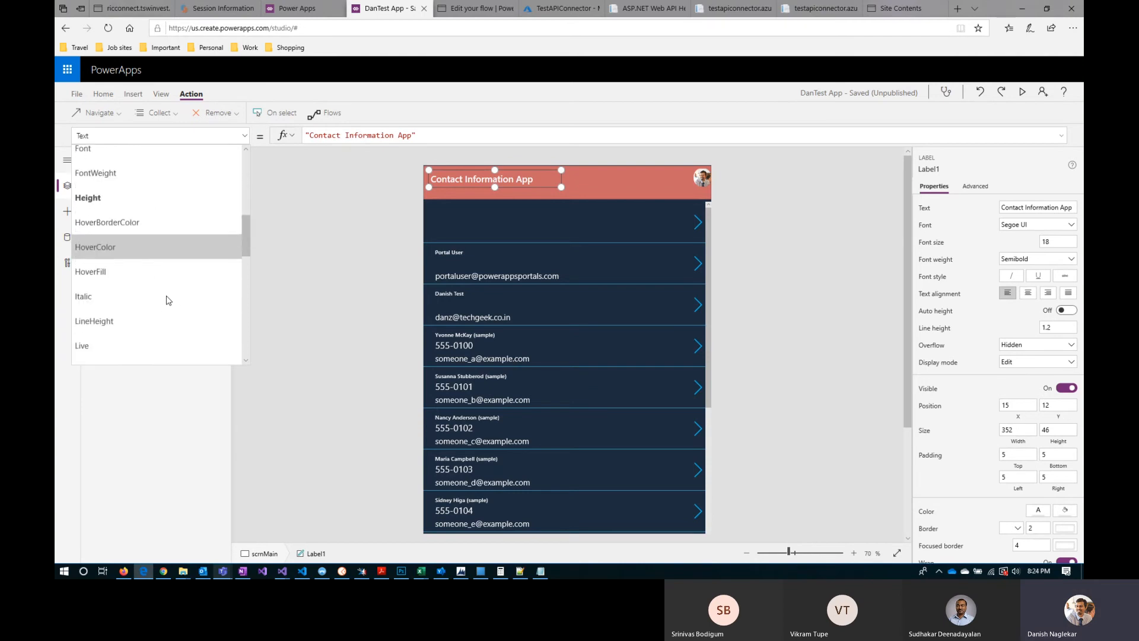
{"action": "scroll", "coordinate": [166, 300], "scroll_direction": "down", "scroll_amount": 3}
{"action": "left_click", "coordinate": [141, 262]}
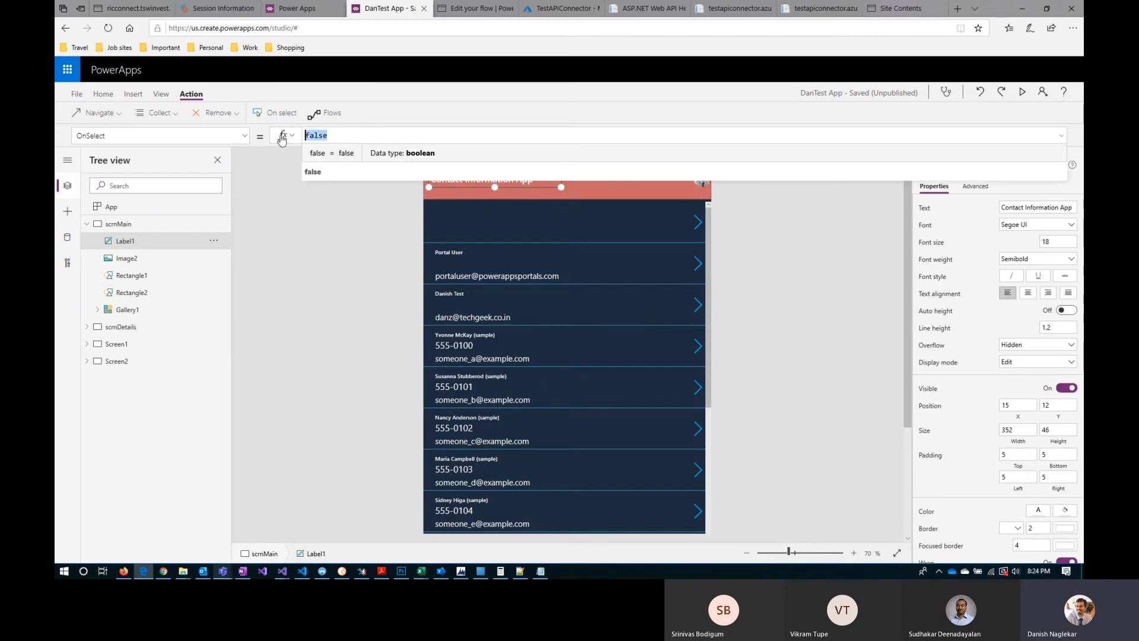
{"action": "key", "text": "BackSpace"}
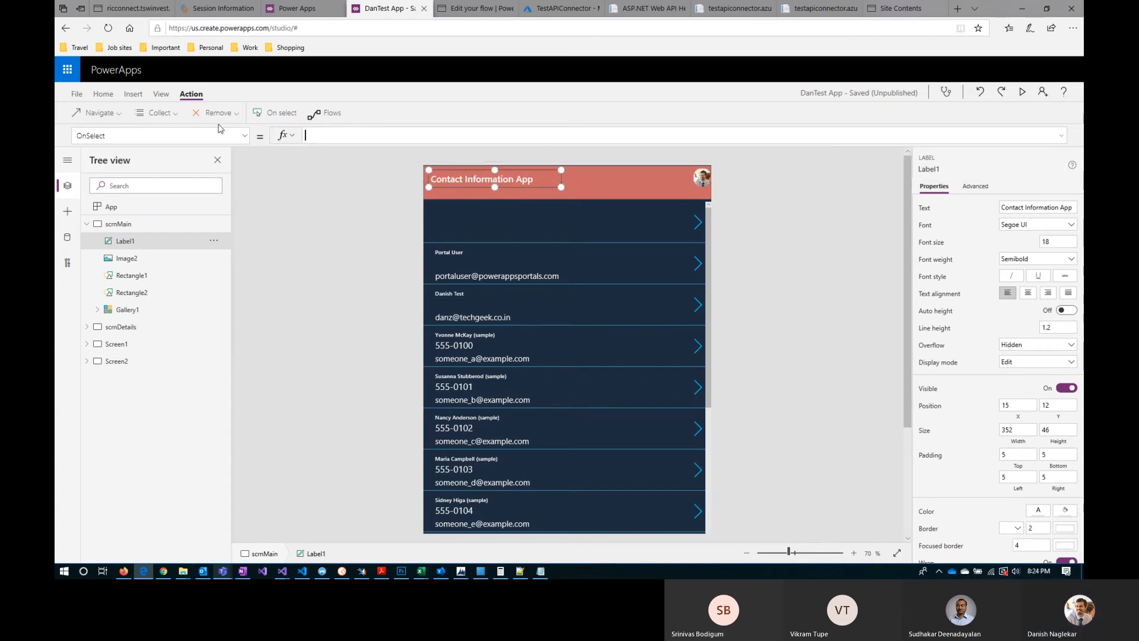
Step: Try attaching the Dan Test flow to Label1 from the flow list, and delete the inserted formula
{"action": "left_click", "coordinate": [328, 114]}
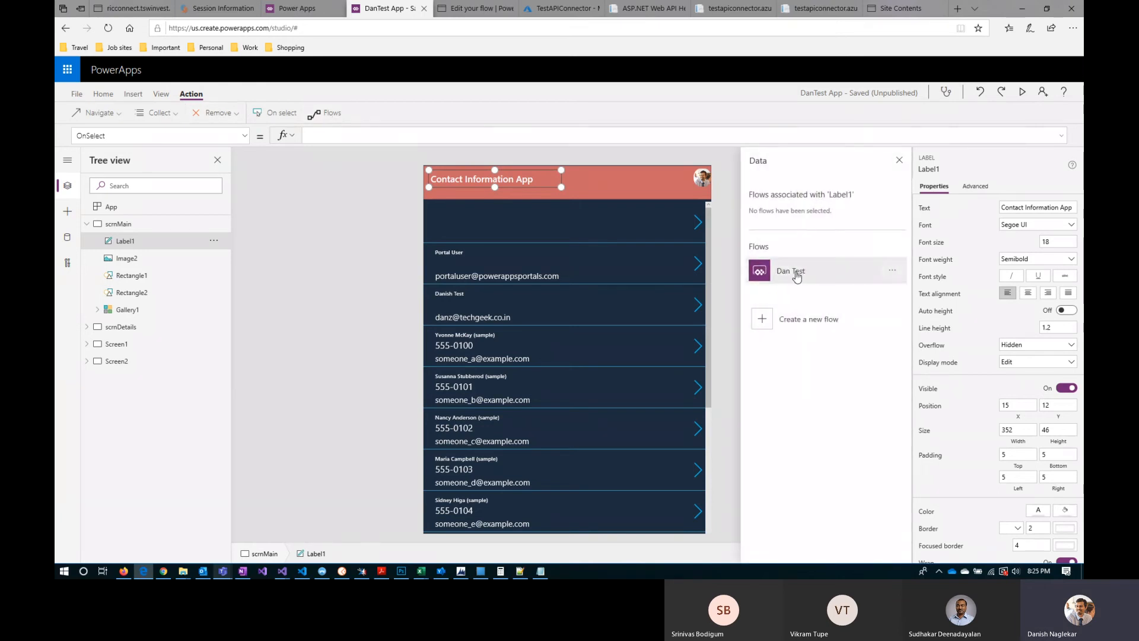
{"action": "left_click", "coordinate": [796, 273]}
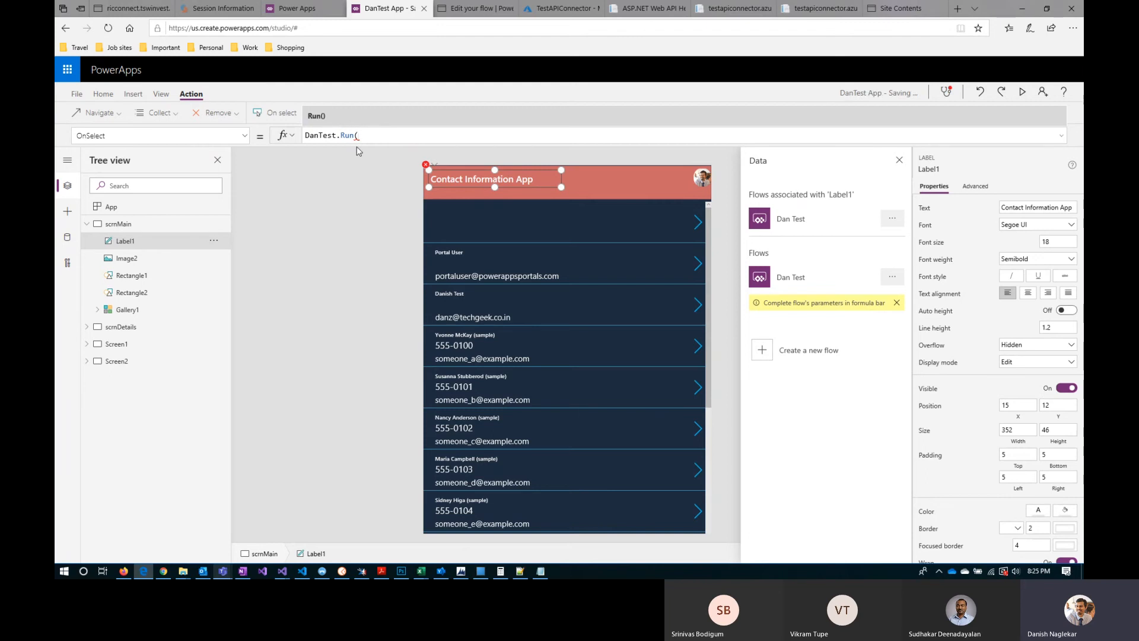
{"action": "left_click_drag", "start_coordinate": [360, 135], "coordinate": [283, 136]}
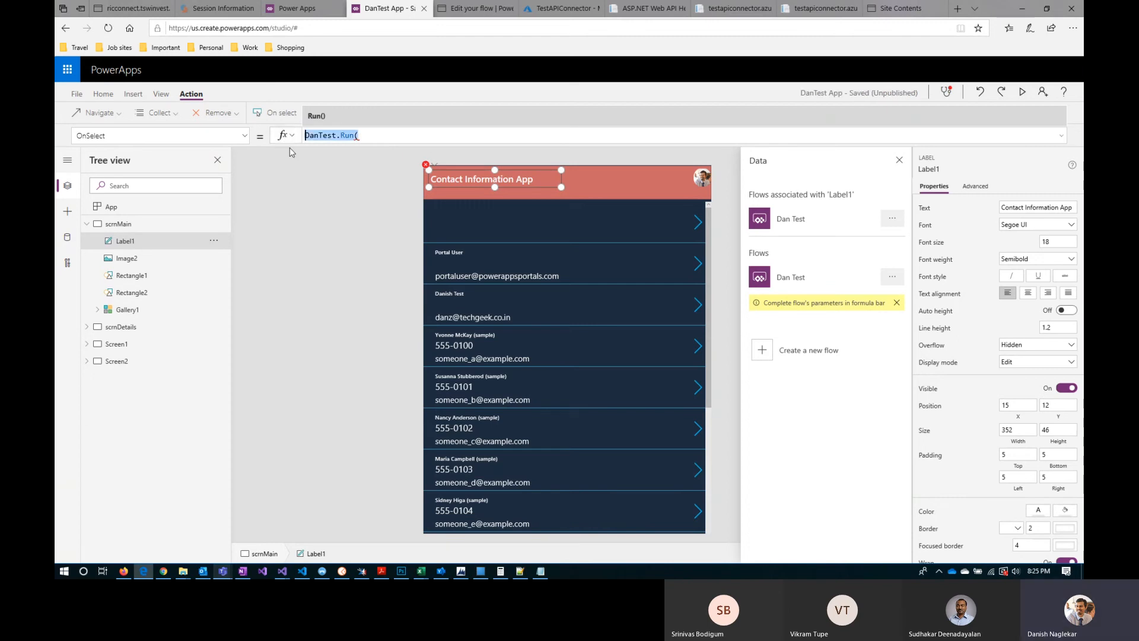
{"action": "key", "text": "BackSpace"}
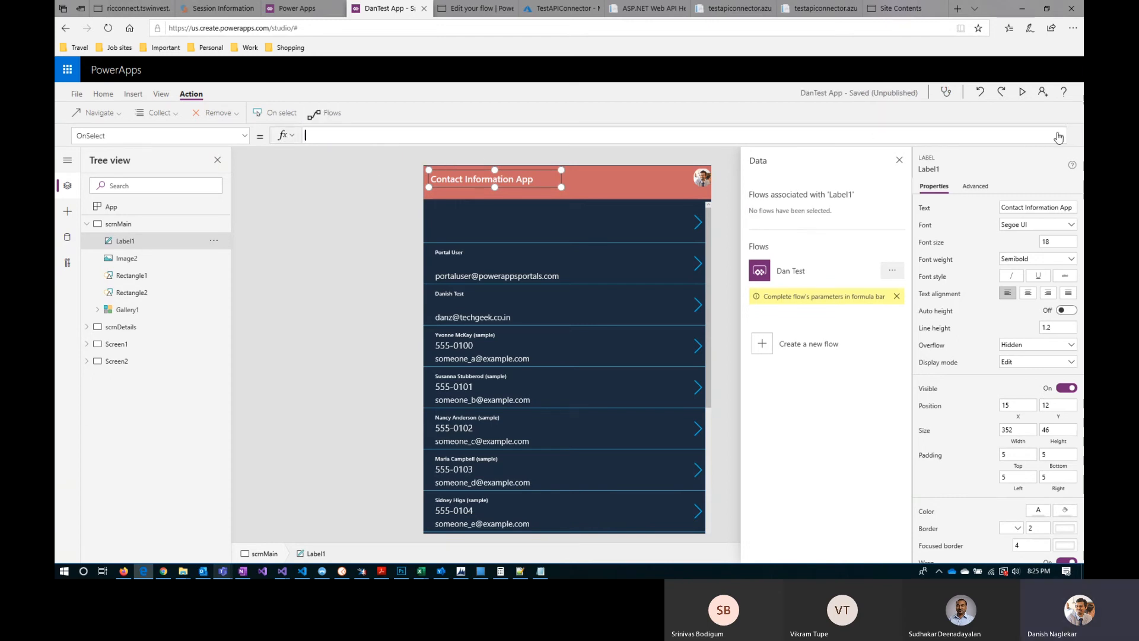
Step: Set Label1's OnSelect formula to DanTest.Run(); and view the app's data sources
{"action": "type", "text": "Dan"}
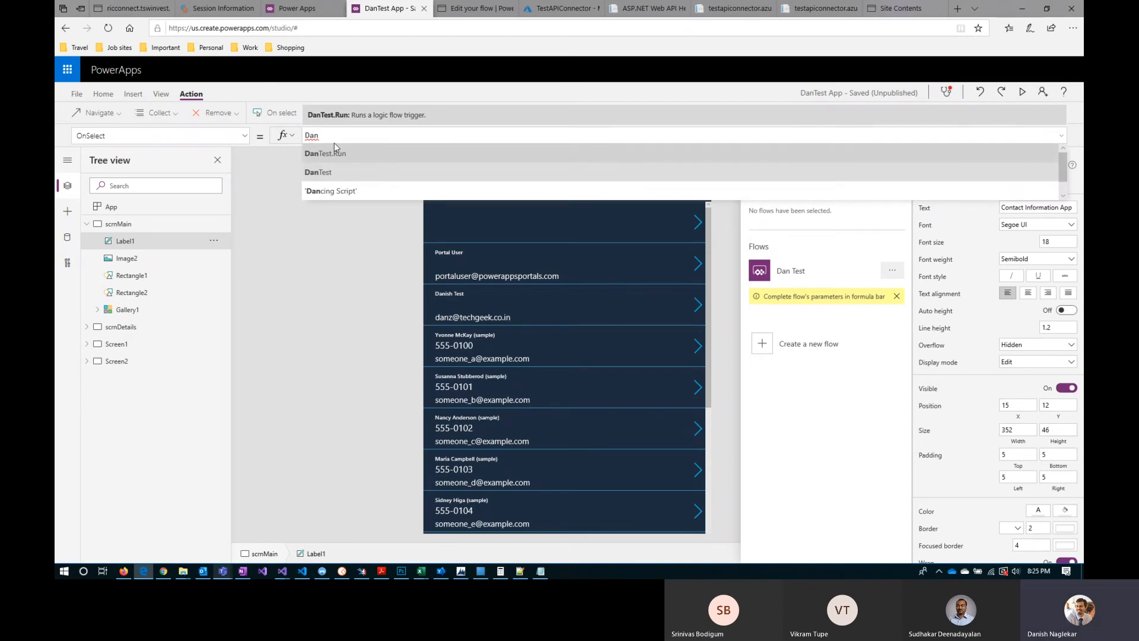
{"action": "left_click", "coordinate": [342, 173]}
{"action": "type", "text": "."}
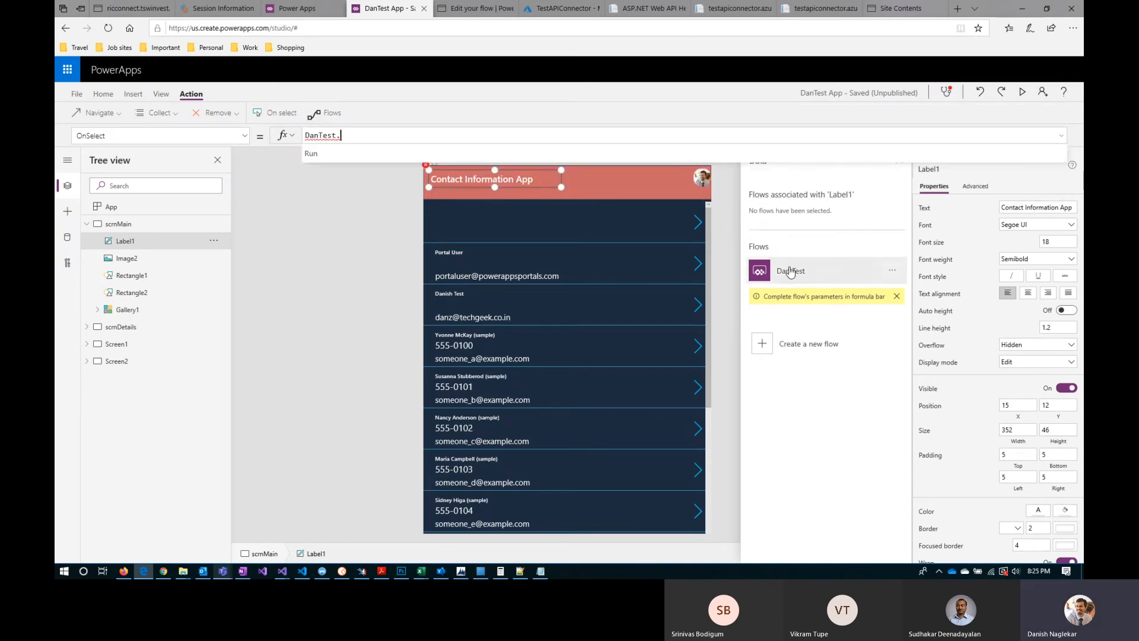
{"action": "left_click", "coordinate": [67, 237]}
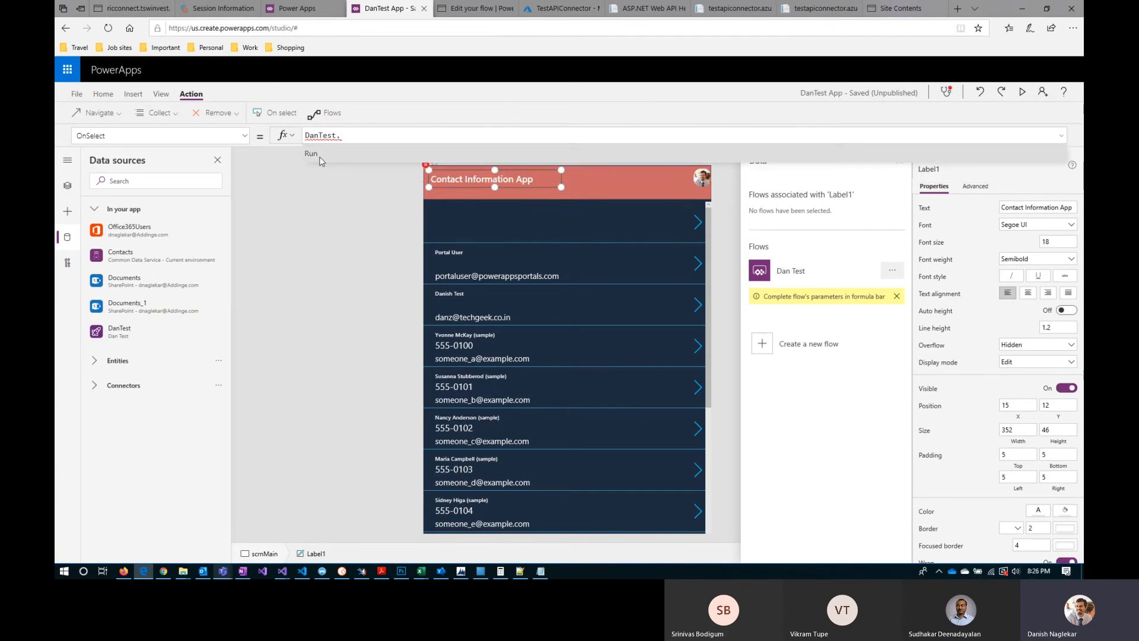
{"action": "left_click", "coordinate": [348, 154]}
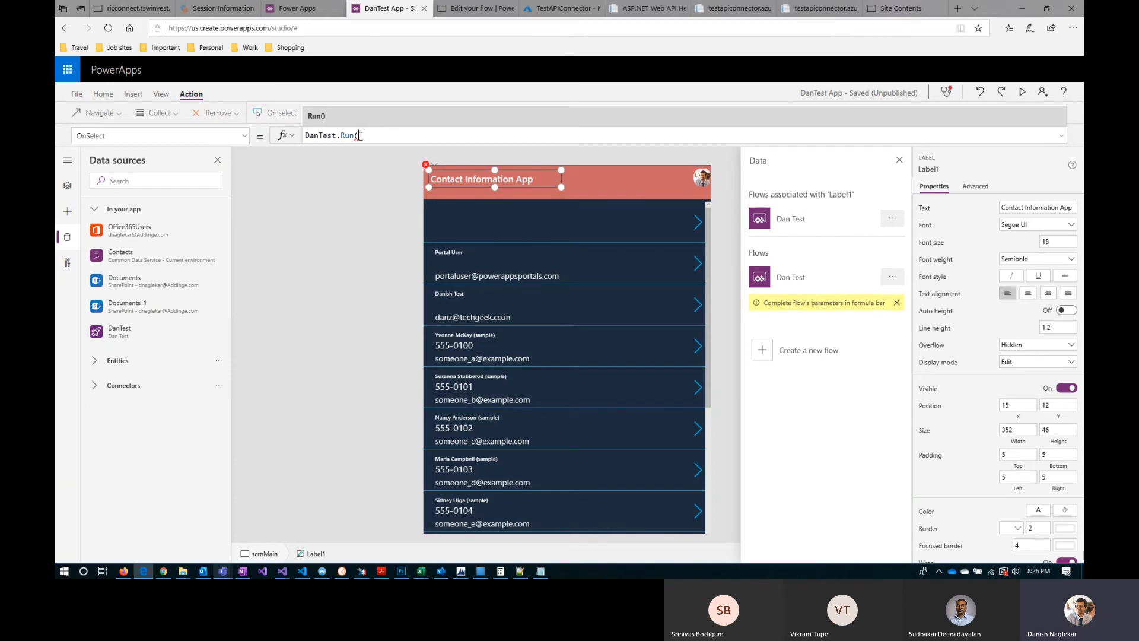
{"action": "type", "text": ");"}
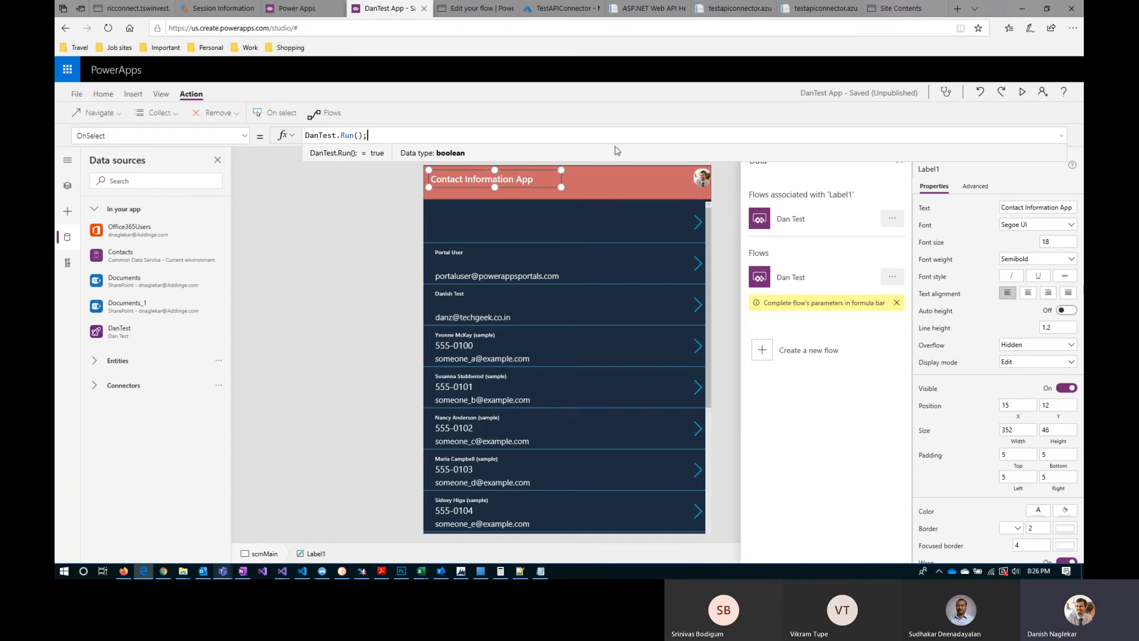
Step: Clear Label1's OnSelect formula and remove the DanTest flow from the app's data sources
{"action": "left_click_drag", "start_coordinate": [389, 135], "coordinate": [281, 141]}
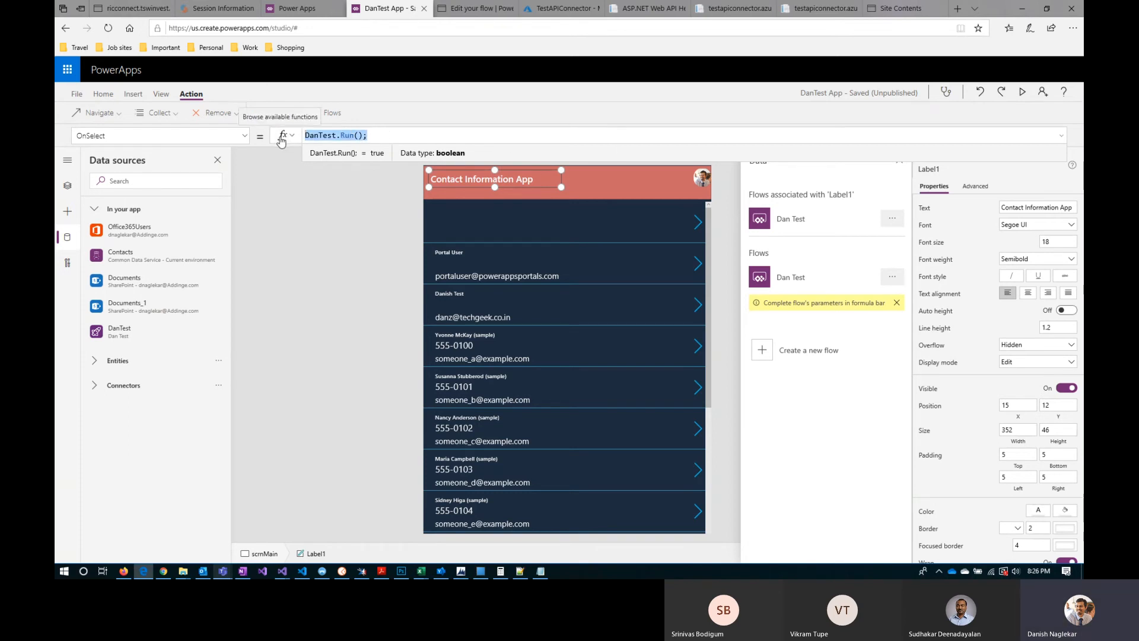
{"action": "key", "text": "BackSpace"}
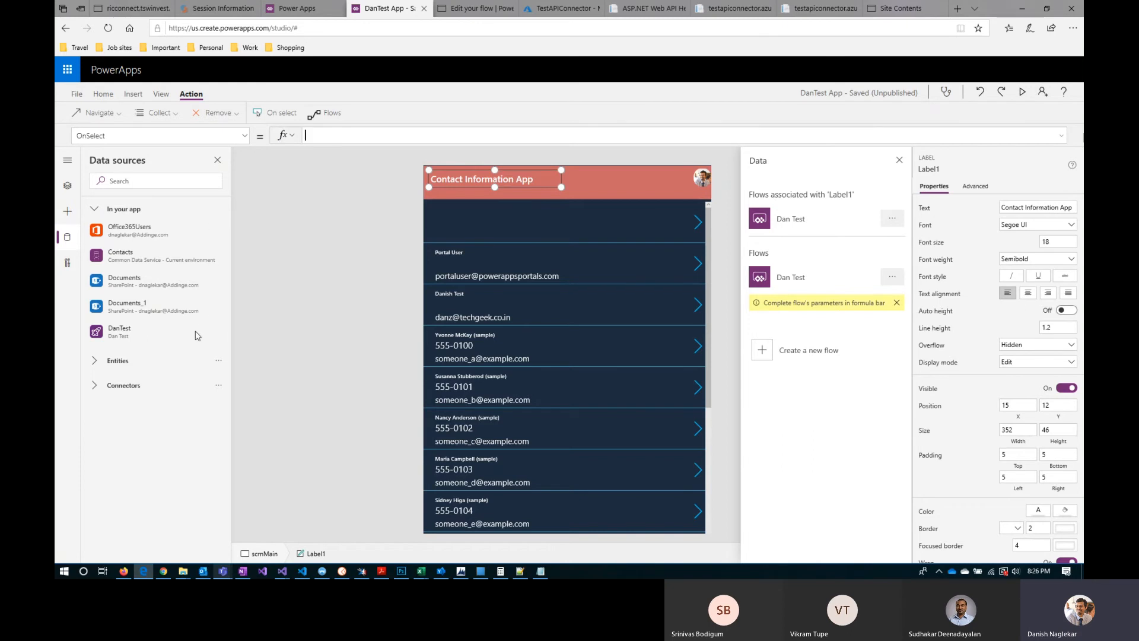
{"action": "left_click", "coordinate": [218, 332]}
{"action": "left_click", "coordinate": [250, 355]}
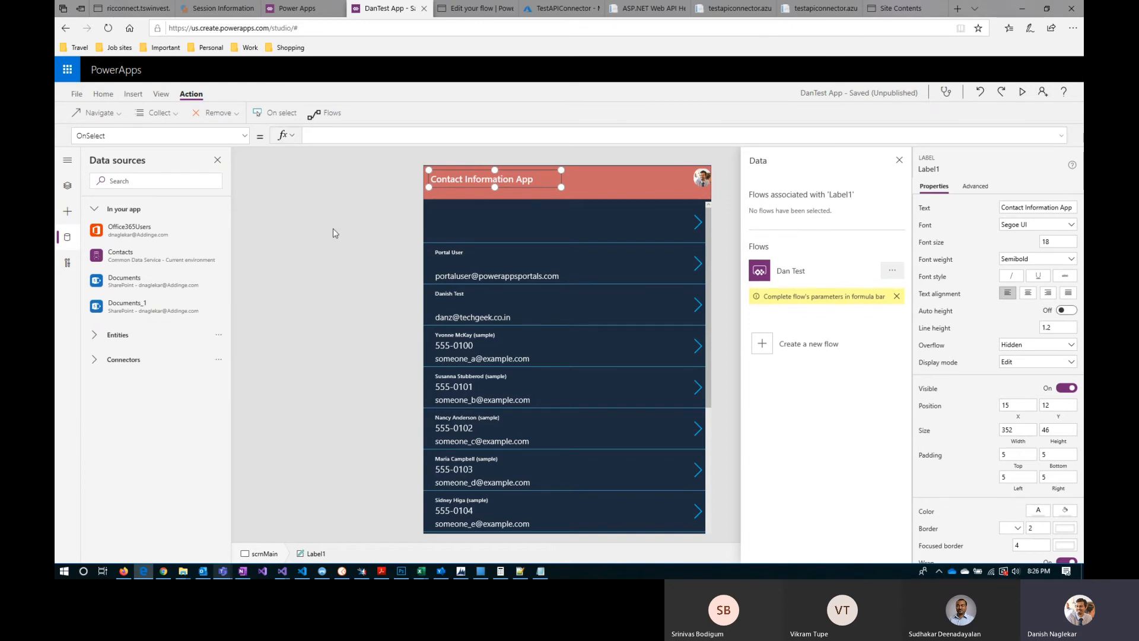
Step: Switch to the Dan Test flow in Power Automate and insert the line "First selected contact name" before "Have a good day!!" in the email body
{"action": "left_click", "coordinate": [473, 8]}
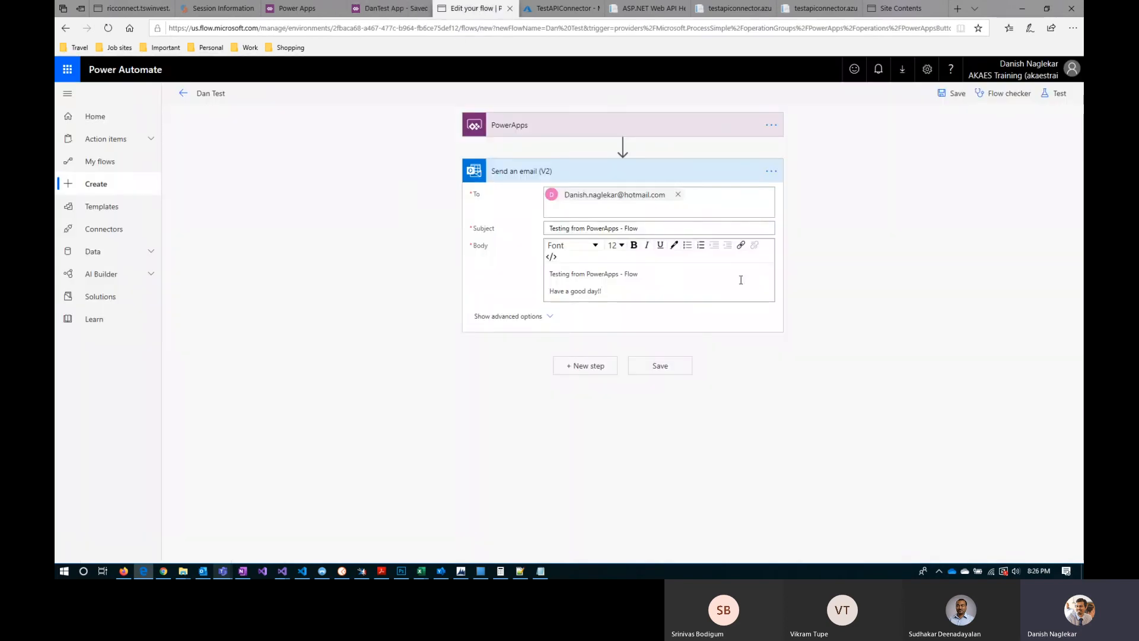
{"action": "left_click", "coordinate": [650, 274]}
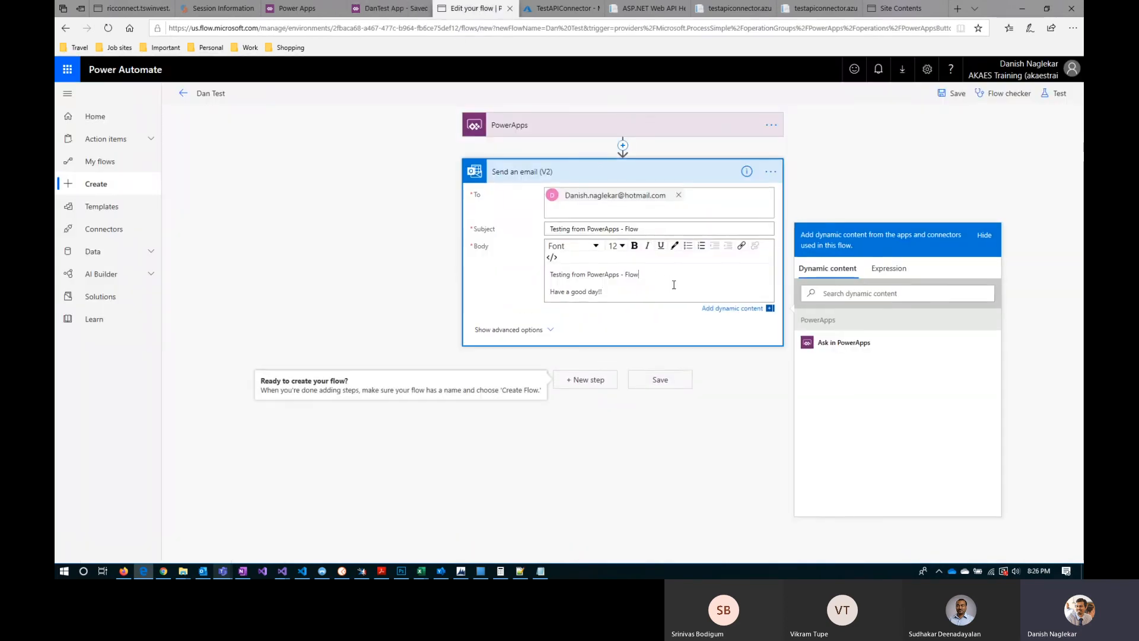
{"action": "key", "text": "Return"}
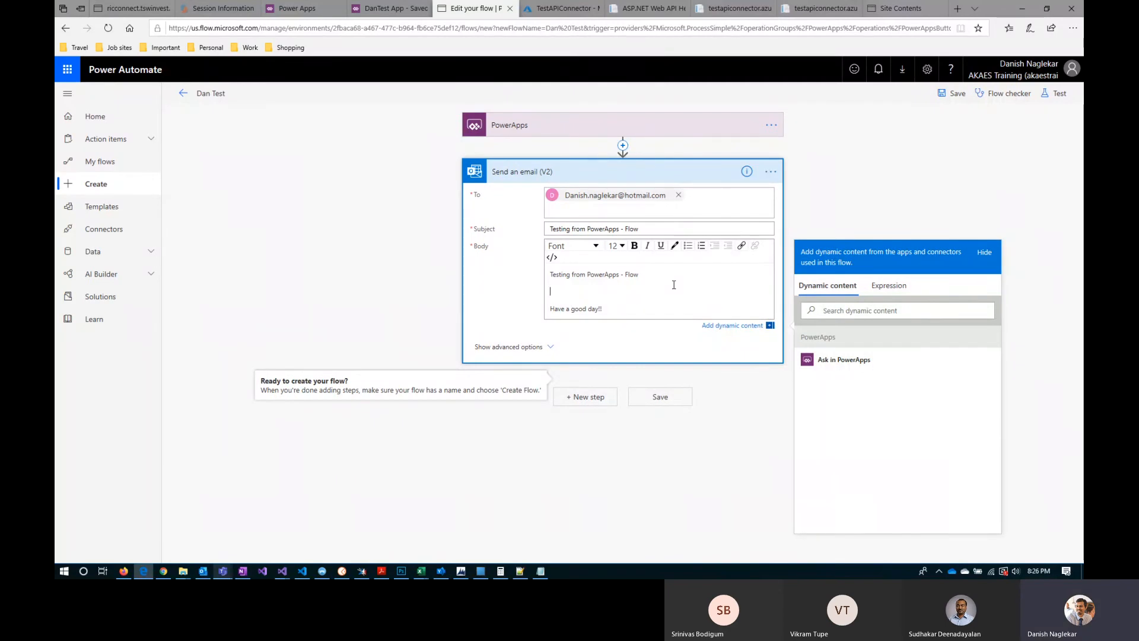
{"action": "left_click", "coordinate": [390, 9]}
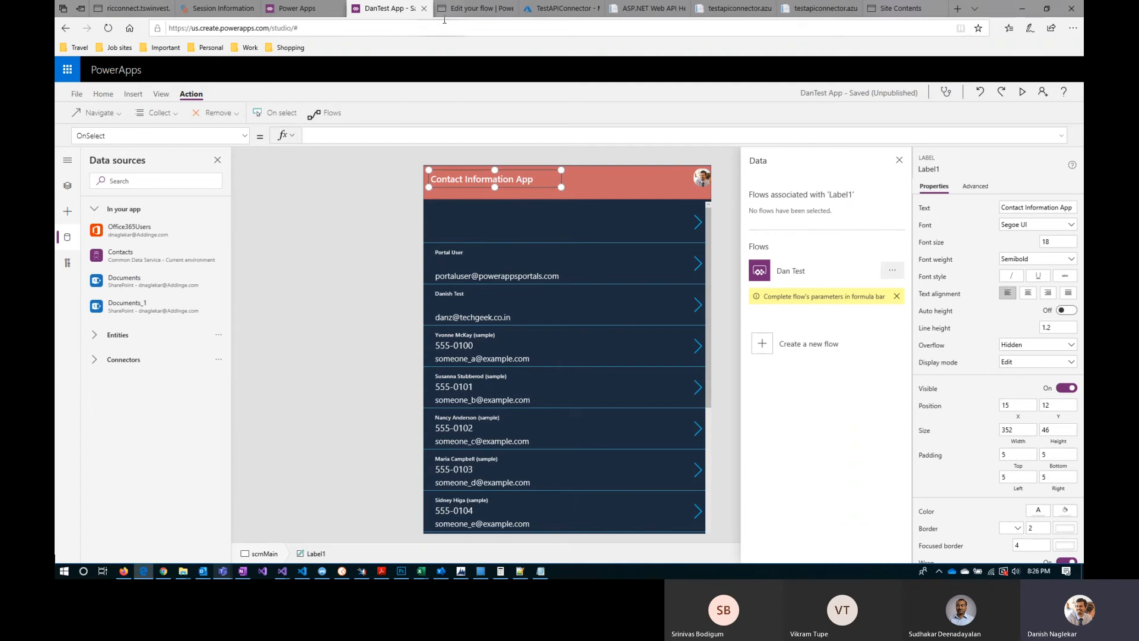
{"action": "left_click", "coordinate": [477, 8]}
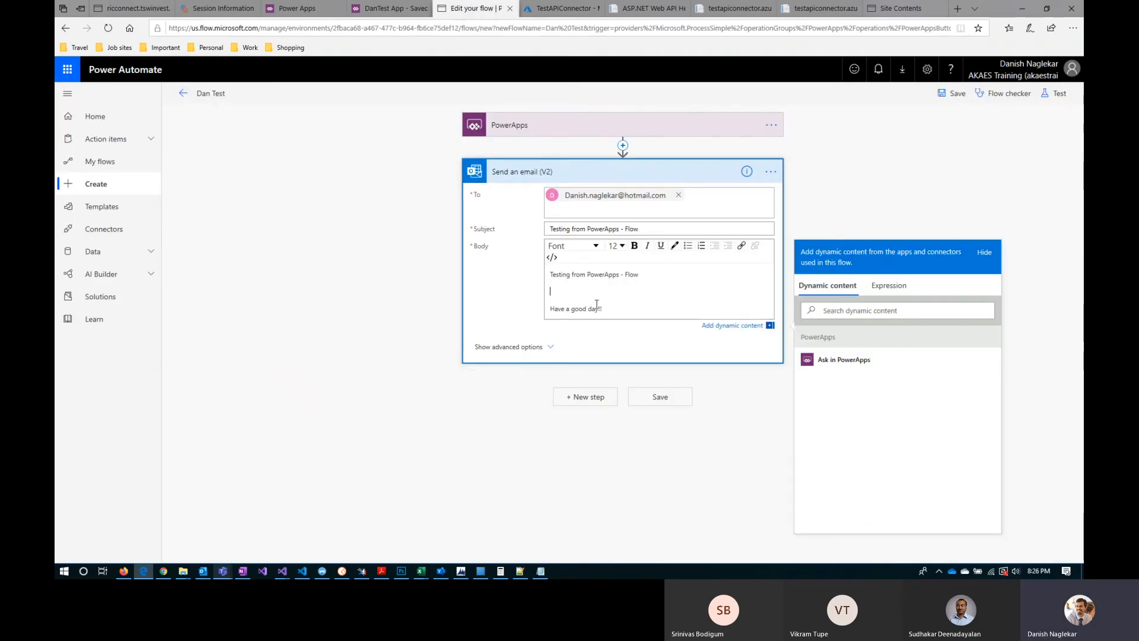
{"action": "type", "text": "irst selectted"}
{"action": "key", "text": "BackSpace"}
{"action": "key", "text": "BackSpace"}
{"action": "key", "text": "BackSpace"}
{"action": "type", "text": "ed contact name:"}
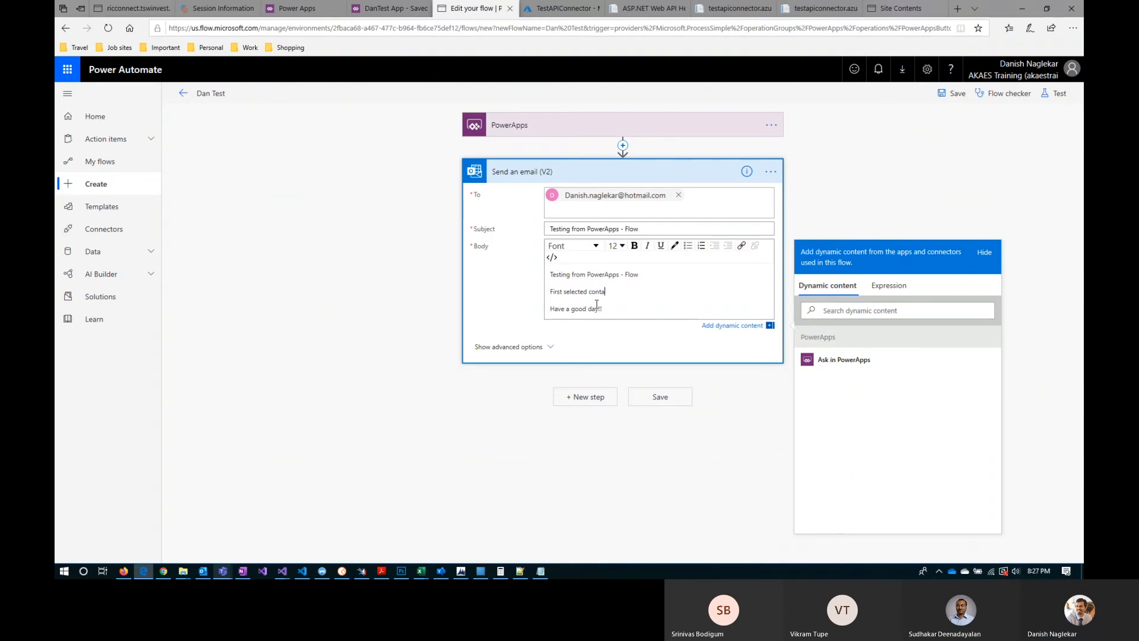
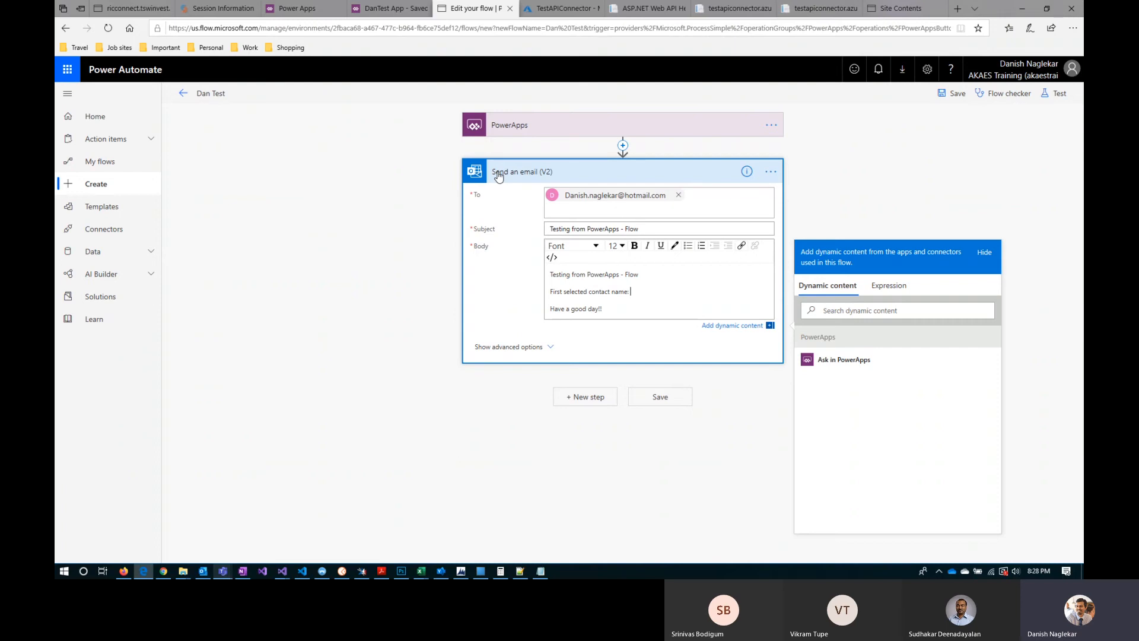
Step: Rename the email action to EmailContactFirstName and add an Ask in PowerApps value after "First selected contact name:" in the body
{"action": "left_click", "coordinate": [771, 173]}
{"action": "left_click", "coordinate": [830, 190]}
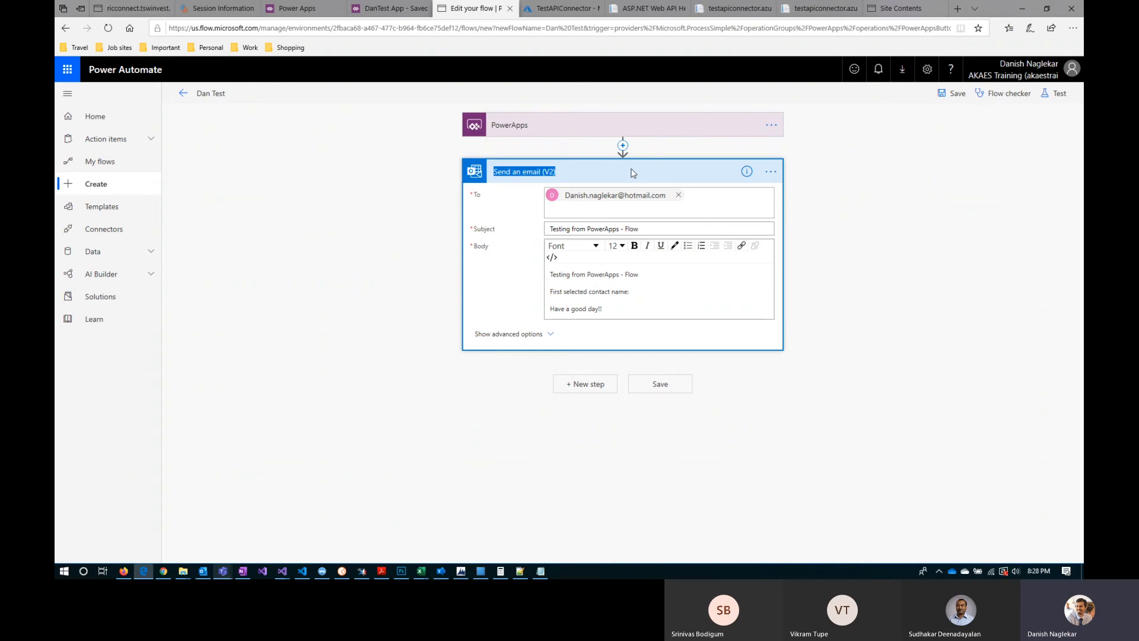
{"action": "type", "text": "Email"}
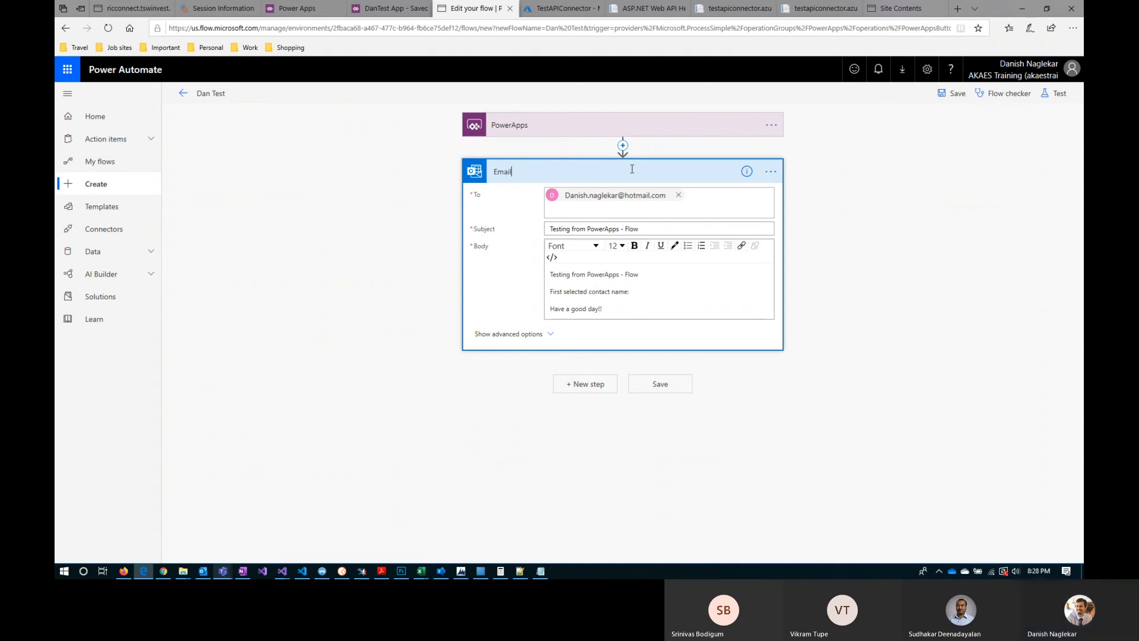
{"action": "type", "text": "Contac"}
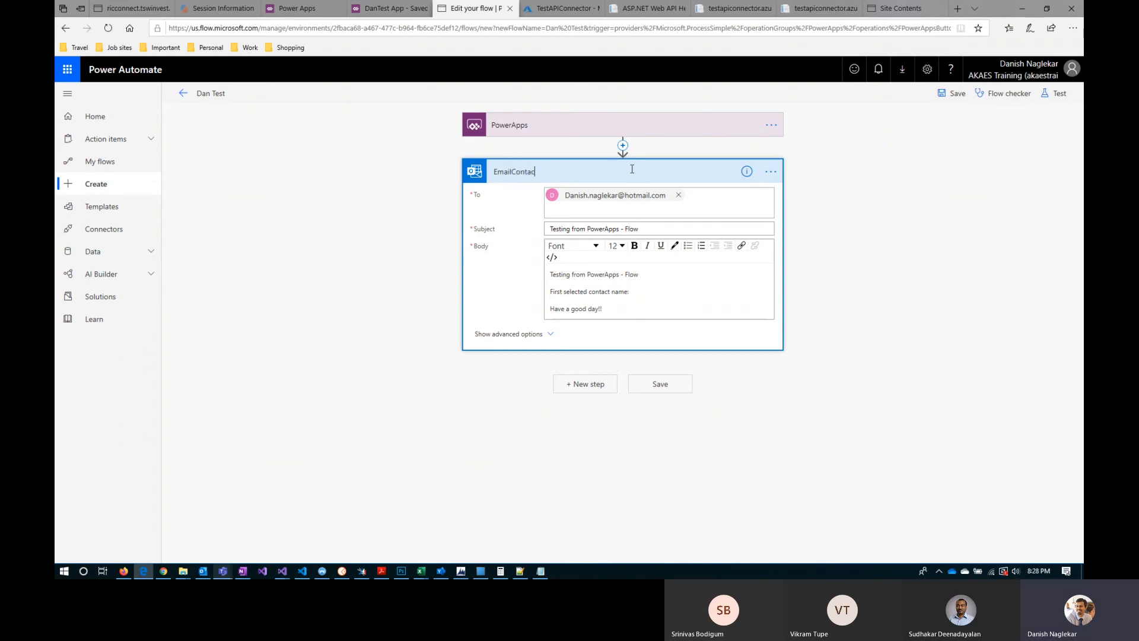
{"action": "type", "text": "tFirstName"}
{"action": "left_click_drag", "start_coordinate": [569, 172], "coordinate": [490, 171]}
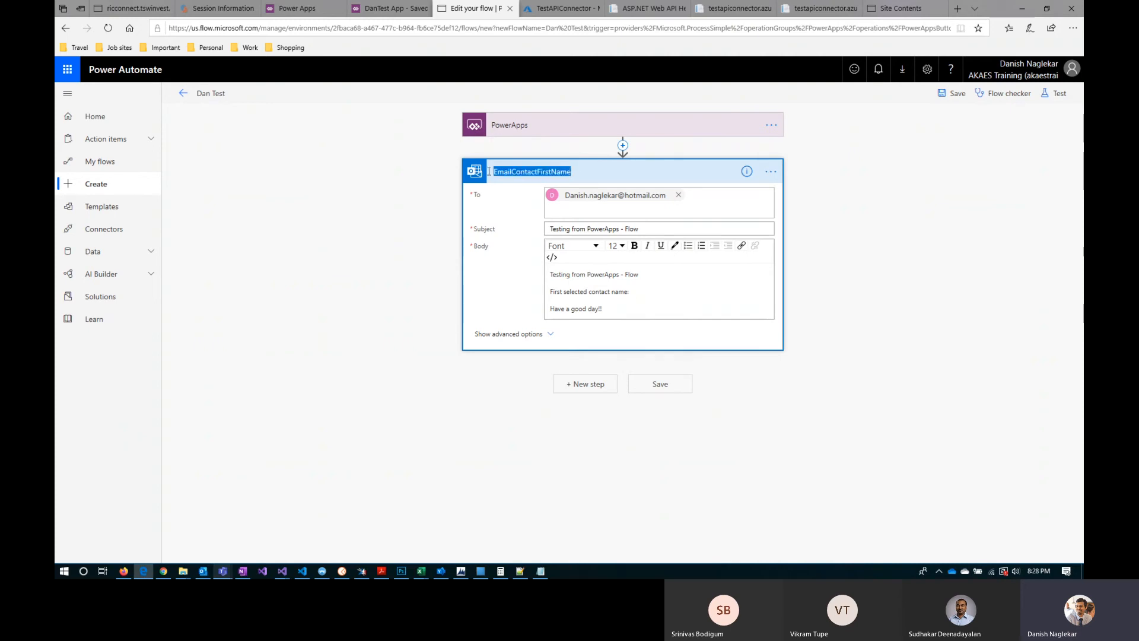
{"action": "left_click", "coordinate": [806, 208]}
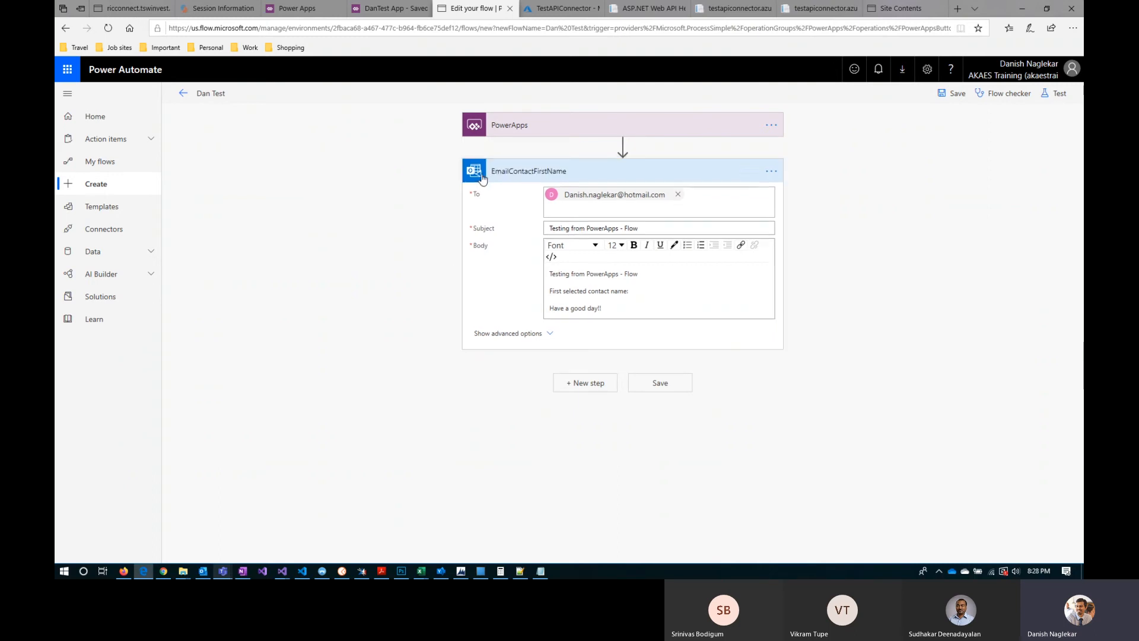
{"action": "left_click", "coordinate": [635, 291]}
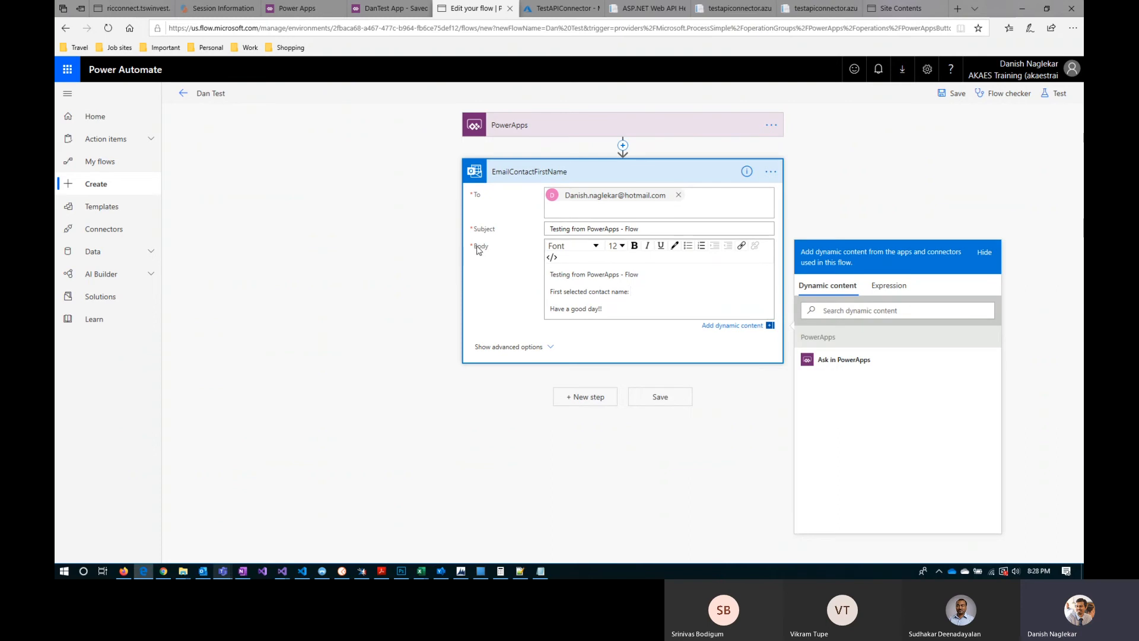
{"action": "left_click", "coordinate": [860, 367]}
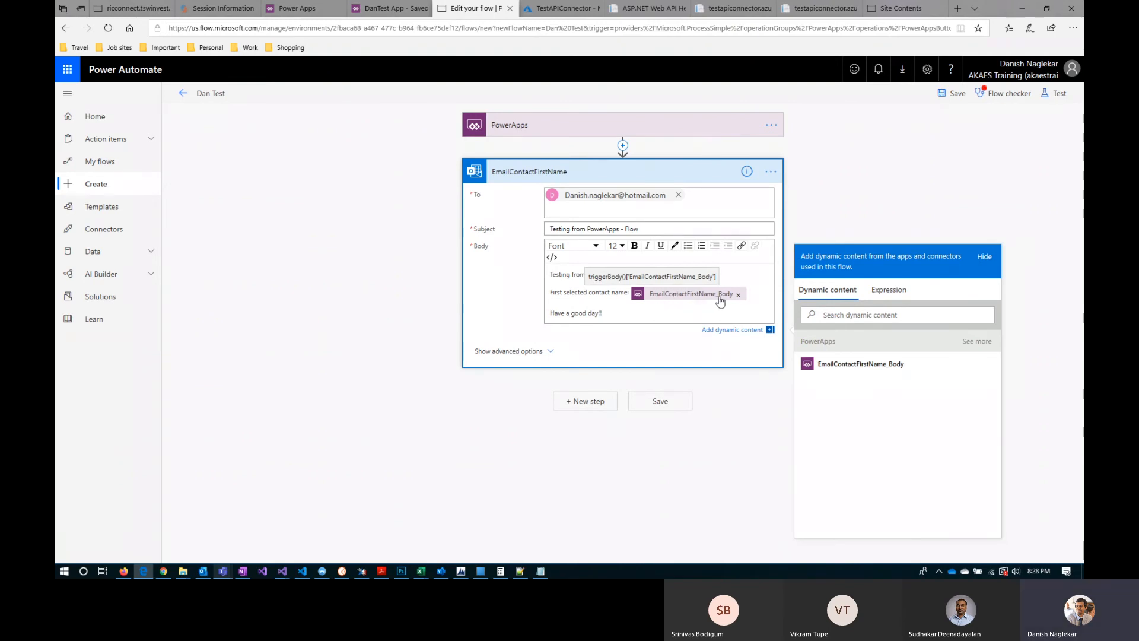
Step: Rename the email action to EmailContactLastName and add a second Ask in PowerApps value after the first-name value in the body
{"action": "left_click", "coordinate": [770, 171]}
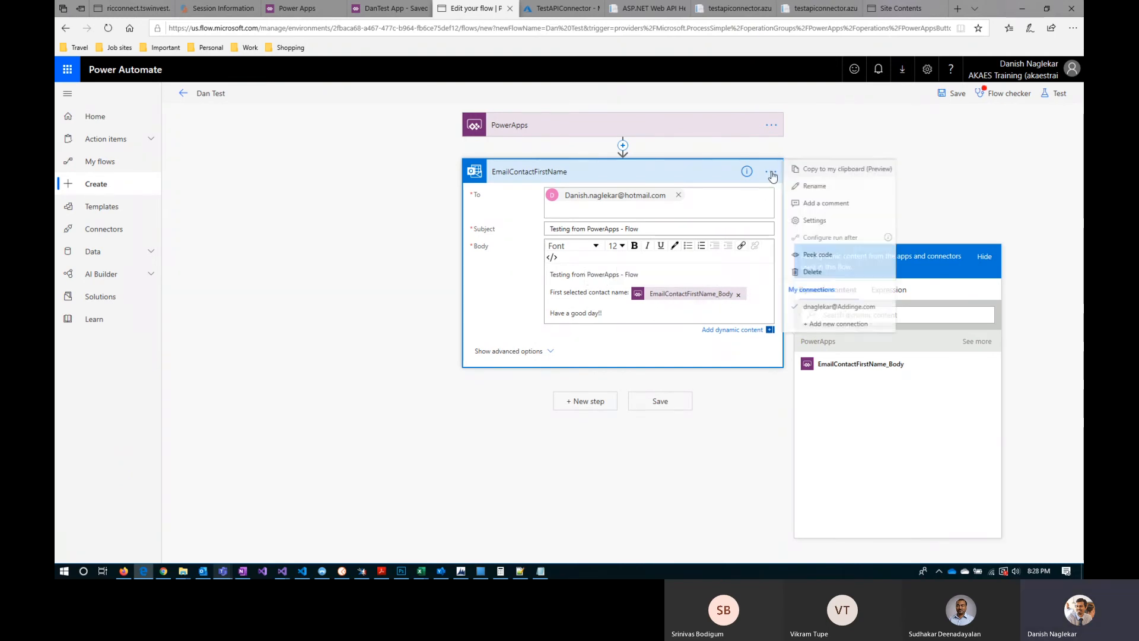
{"action": "left_click", "coordinate": [823, 186]}
{"action": "key", "text": "End"}
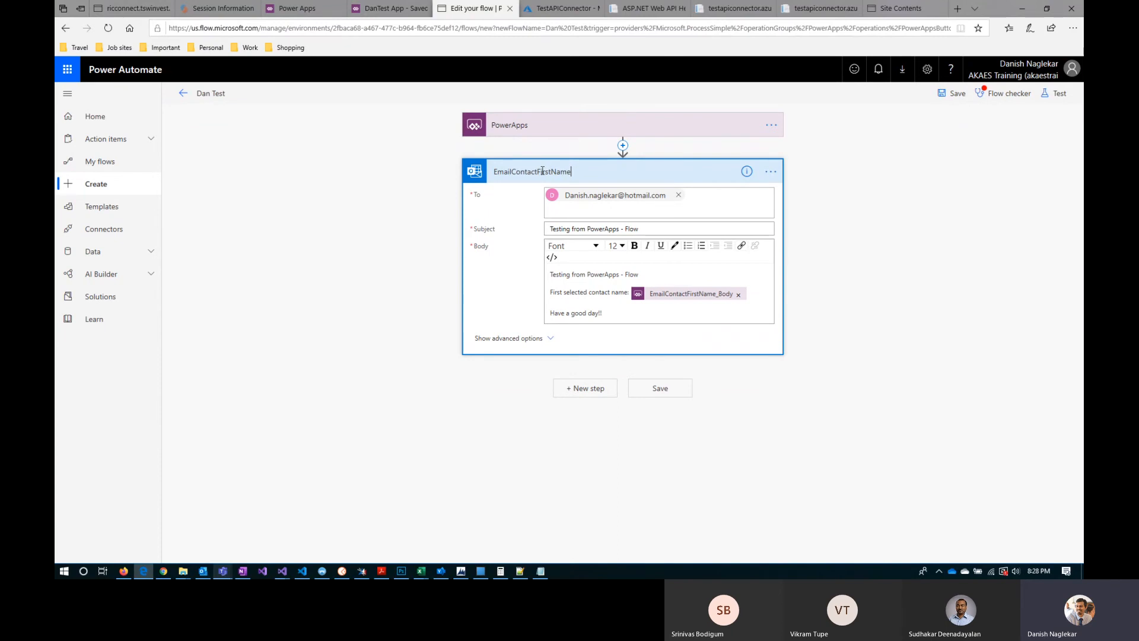
{"action": "left_click_drag", "start_coordinate": [535, 171], "coordinate": [554, 171]}
{"action": "type", "text": "Last"}
{"action": "left_click", "coordinate": [773, 302]}
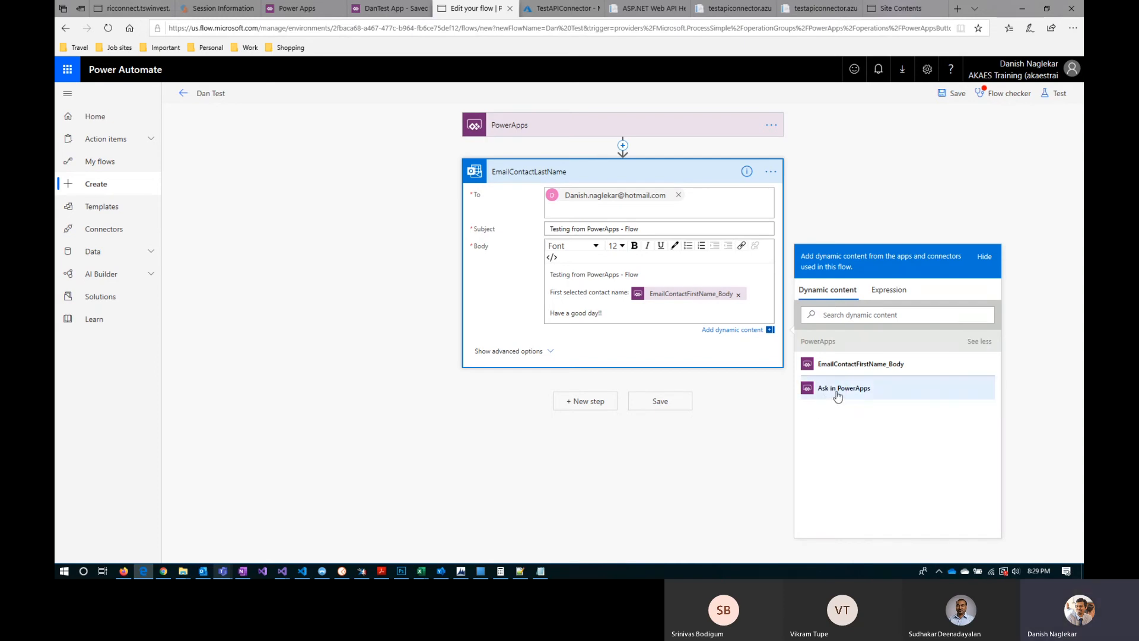
{"action": "left_click", "coordinate": [837, 388]}
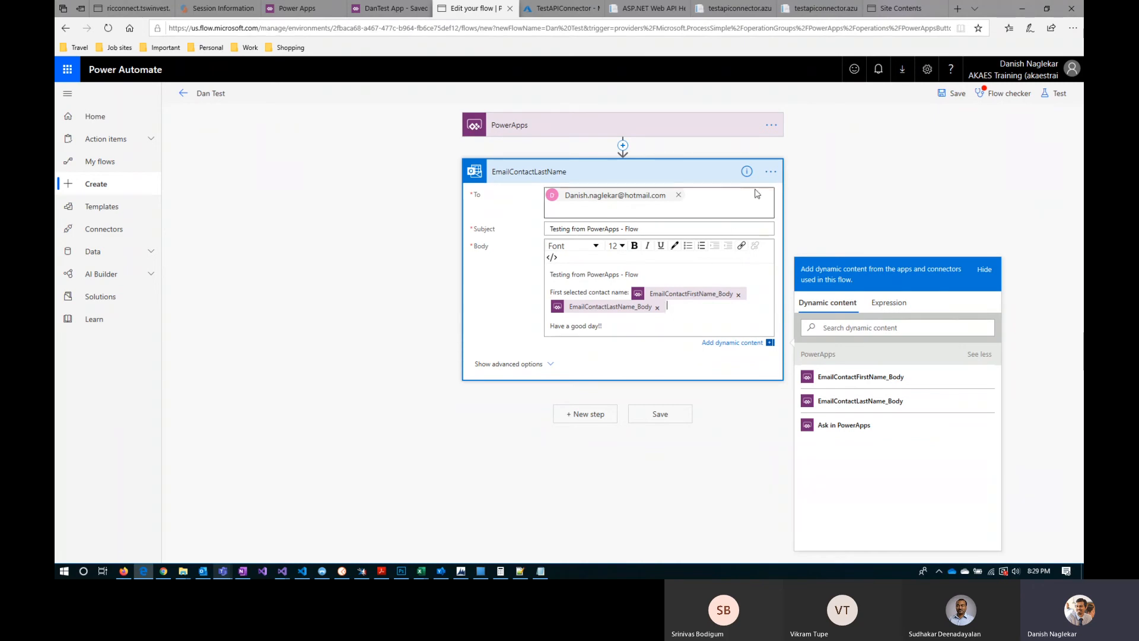
Step: Rename the email action to Send Email V2 and review the flow checker's findings
{"action": "left_click", "coordinate": [771, 172]}
{"action": "left_click", "coordinate": [824, 189]}
{"action": "left_click_drag", "start_coordinate": [581, 172], "coordinate": [481, 178]}
{"action": "type", "text": "Se"}
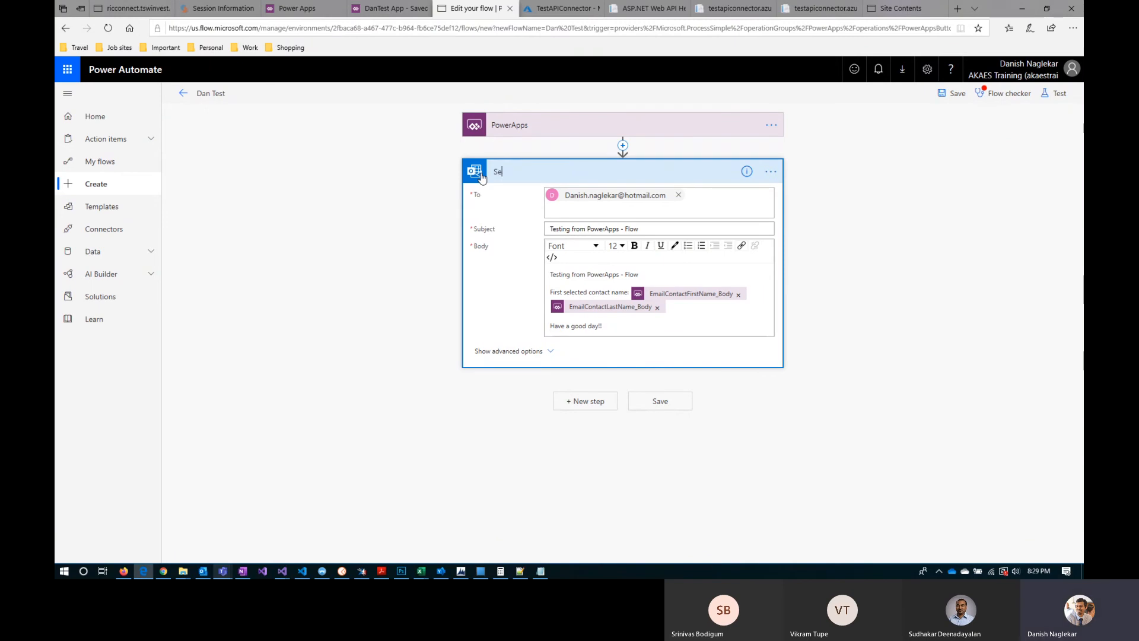
{"action": "type", "text": "nd Email V2"}
{"action": "left_click", "coordinate": [888, 226]}
{"action": "left_click", "coordinate": [997, 100]}
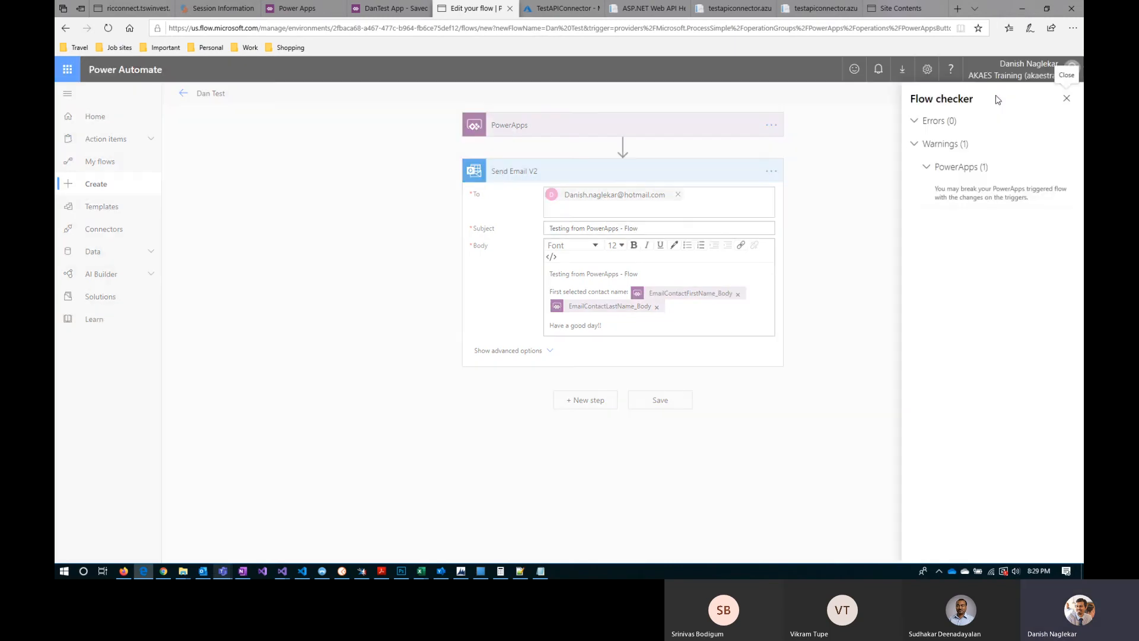
{"action": "left_click", "coordinate": [1066, 99]}
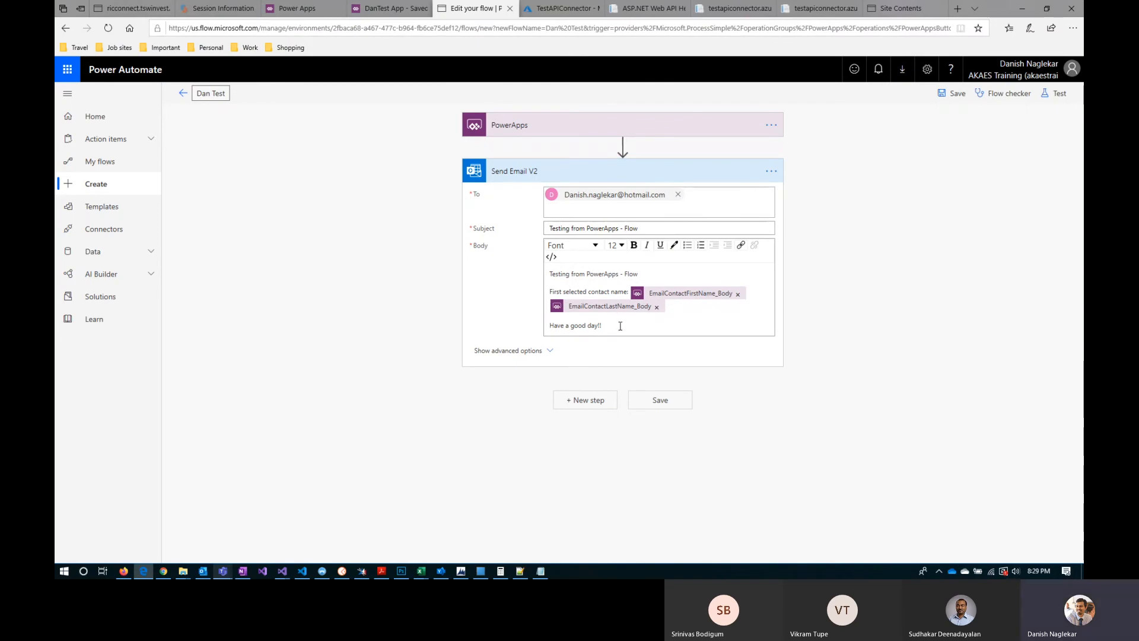
Step: Switch to DanTest App, attach the Dan Test flow to Label1, and compare its Run parameters with the values in the flow's email body
{"action": "left_click", "coordinate": [395, 8]}
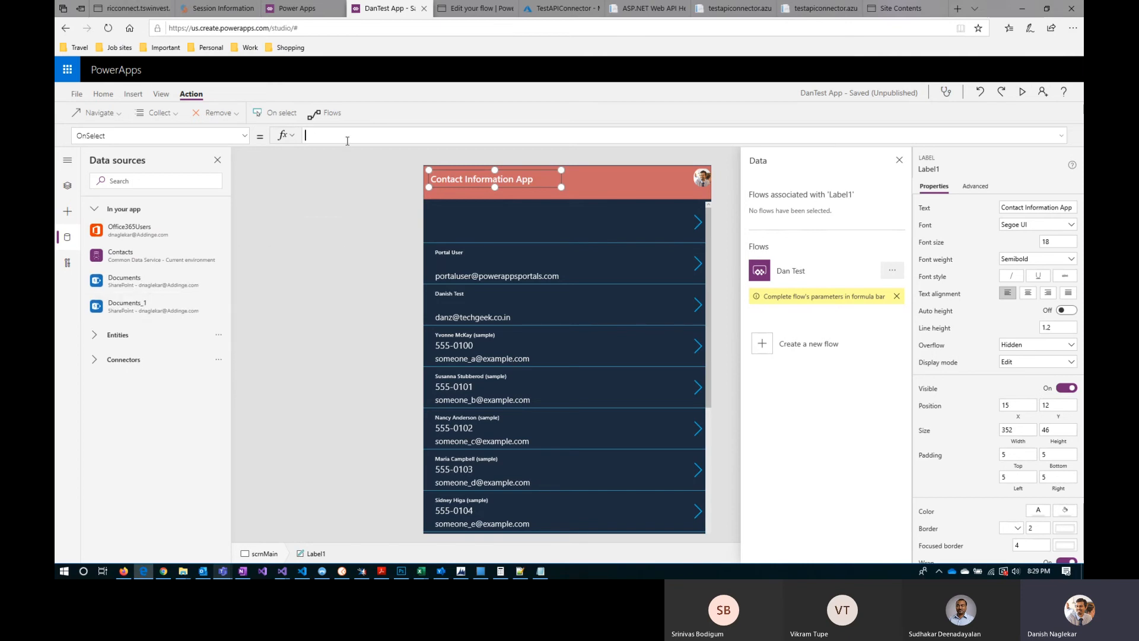
{"action": "left_click", "coordinate": [810, 280]}
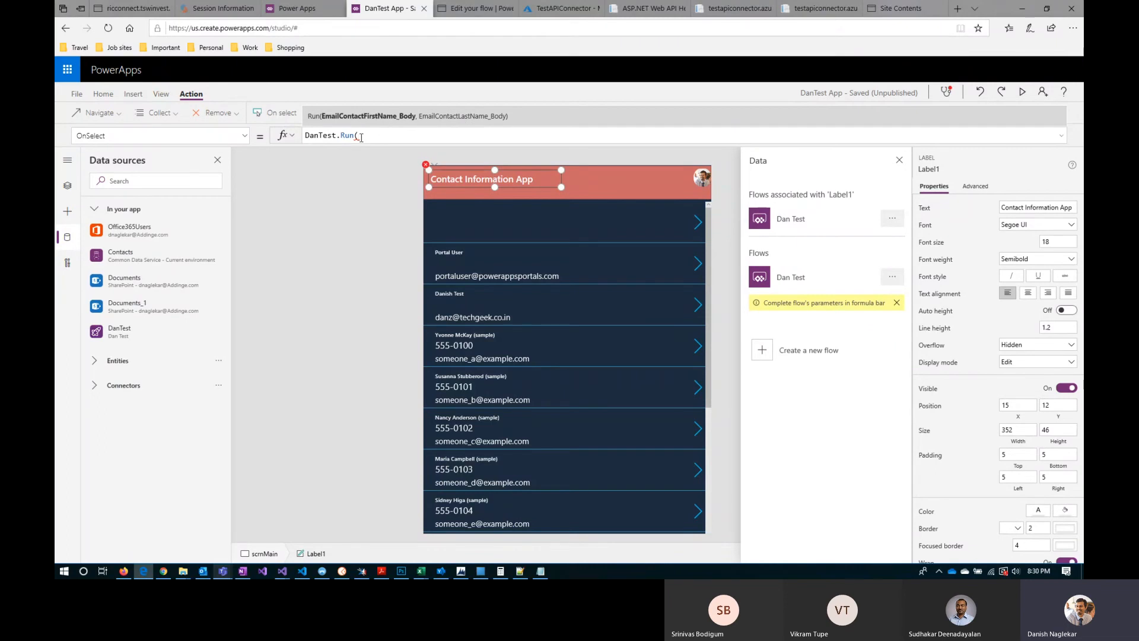
{"action": "left_click", "coordinate": [474, 16]}
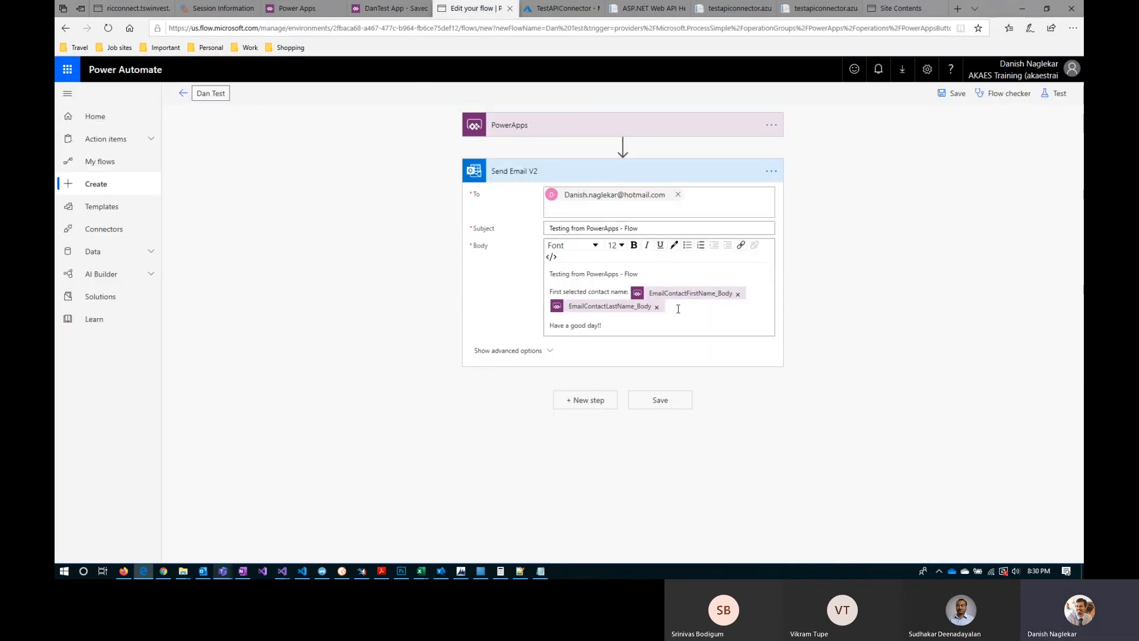
{"action": "left_click", "coordinate": [396, 13]}
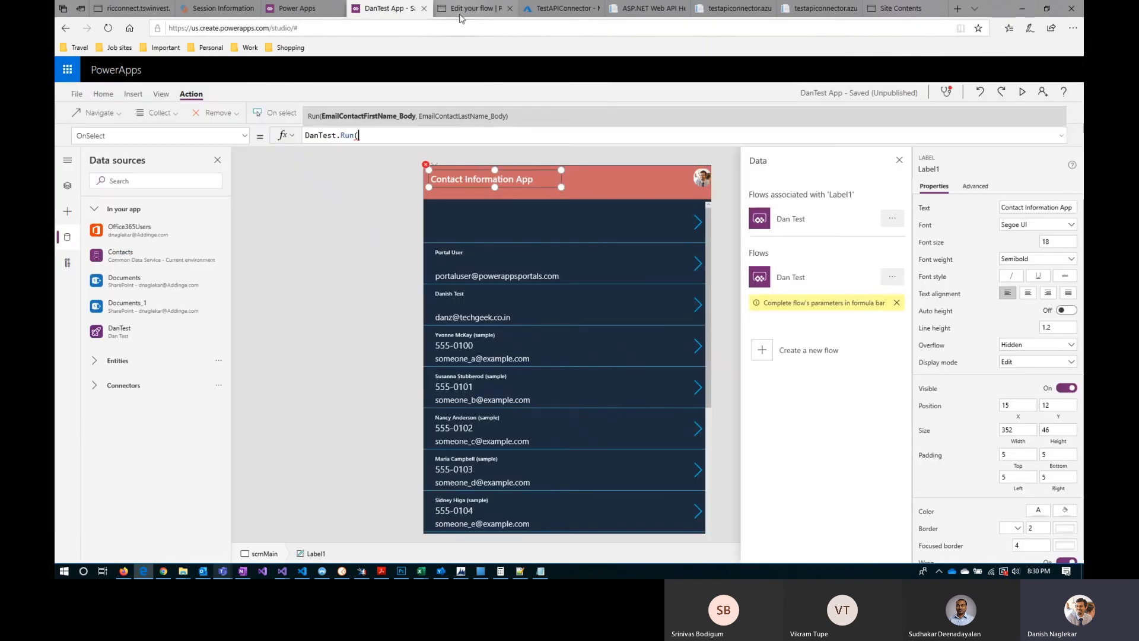
{"action": "left_click", "coordinate": [458, 11]}
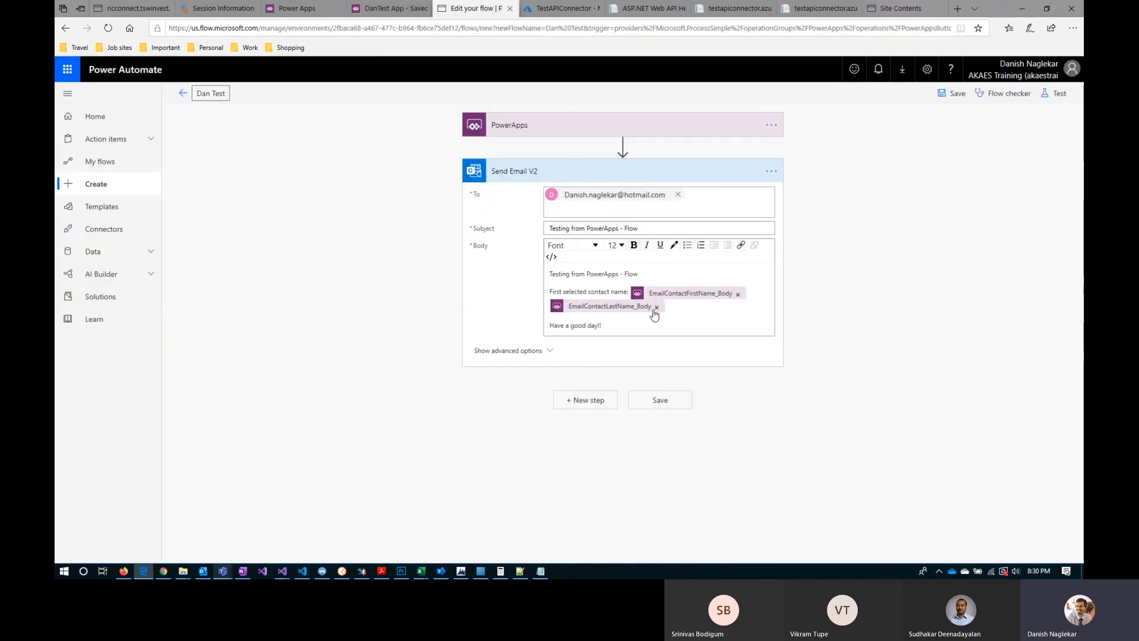
{"action": "left_click", "coordinate": [391, 8]}
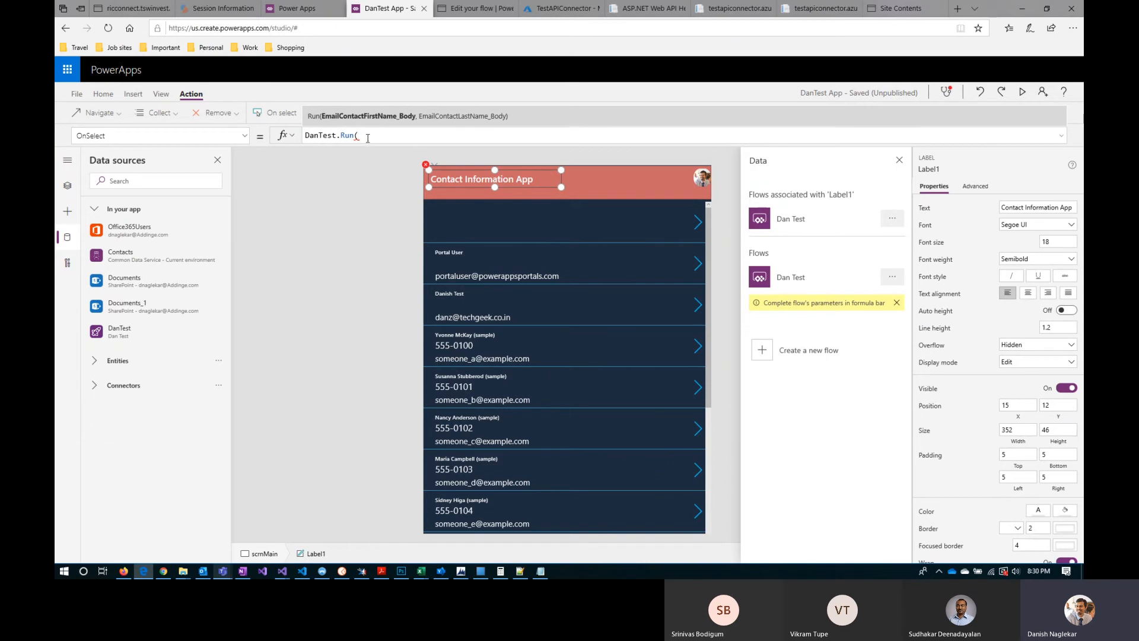
Step: Cut the DanTest.Run( formula out of Label1's OnSelect property and deselect the label
{"action": "left_click_drag", "start_coordinate": [368, 133], "coordinate": [297, 137]}
{"action": "key", "text": "ctrl+c"}
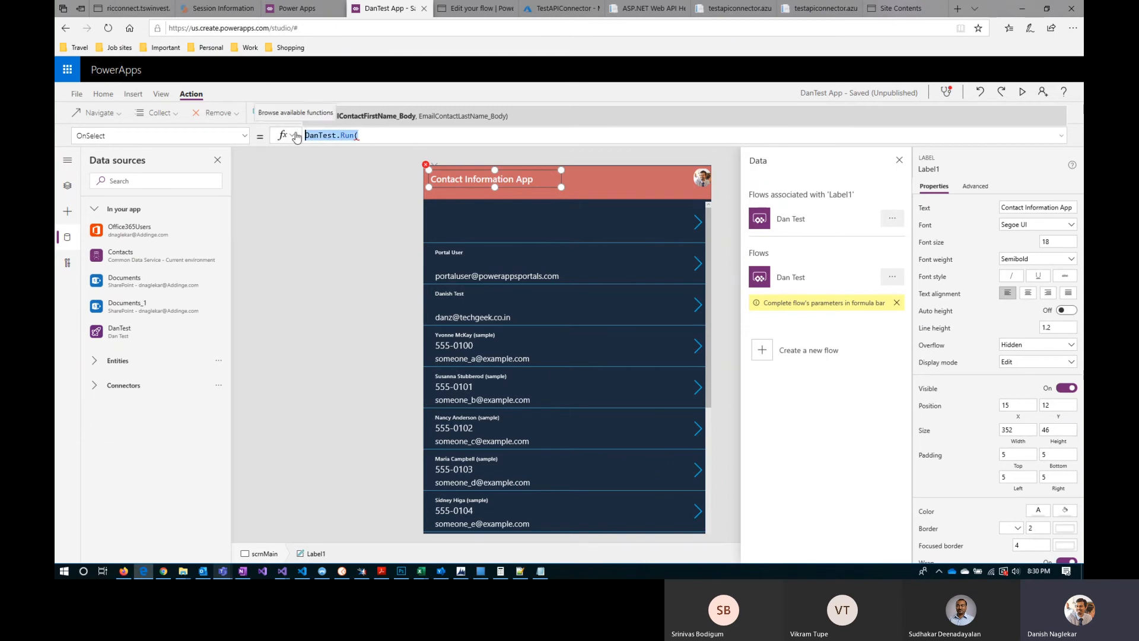
{"action": "key", "text": "BackSpace"}
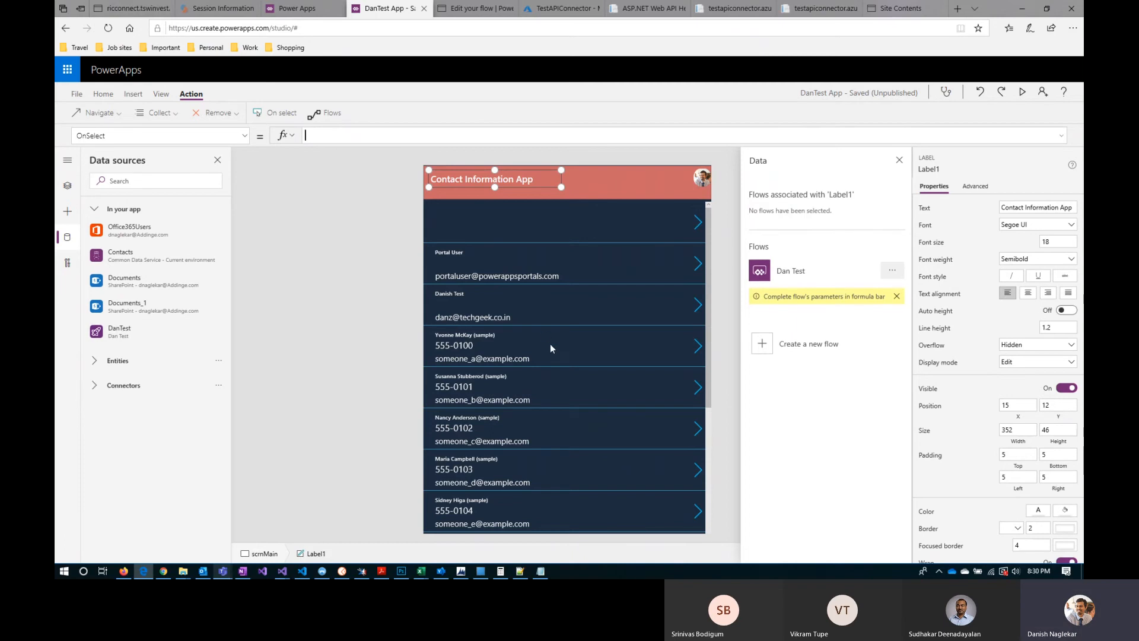
{"action": "left_click", "coordinate": [720, 283]}
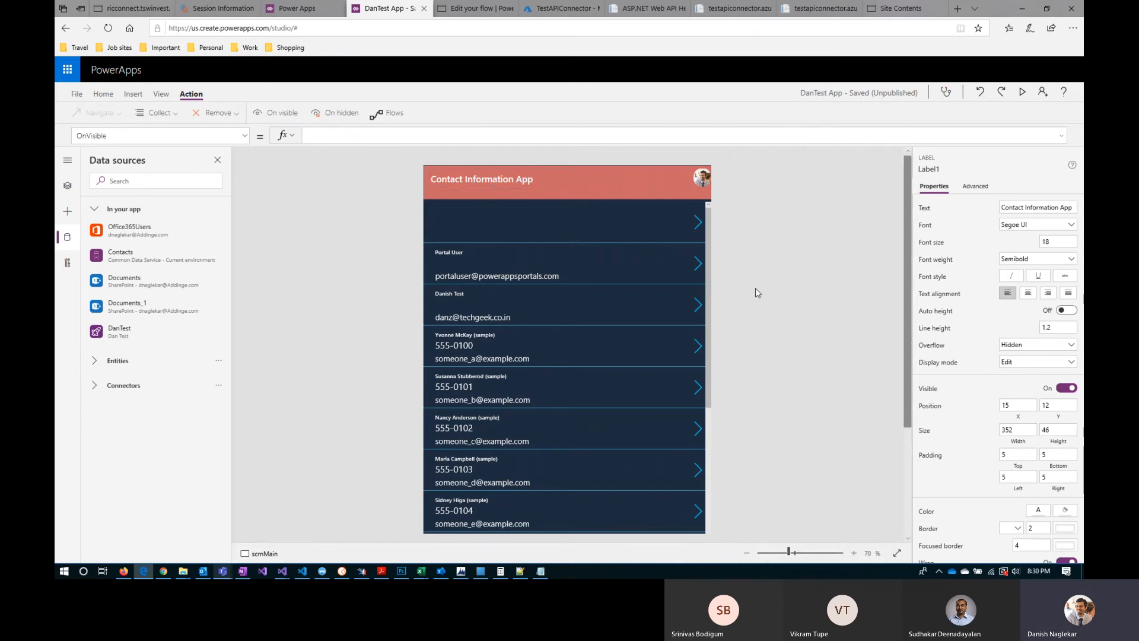
Step: Set the border thickness of the contacts gallery, Gallery1, to 1
{"action": "scroll", "coordinate": [692, 376], "scroll_direction": "down", "scroll_amount": 3}
{"action": "left_click", "coordinate": [521, 435]}
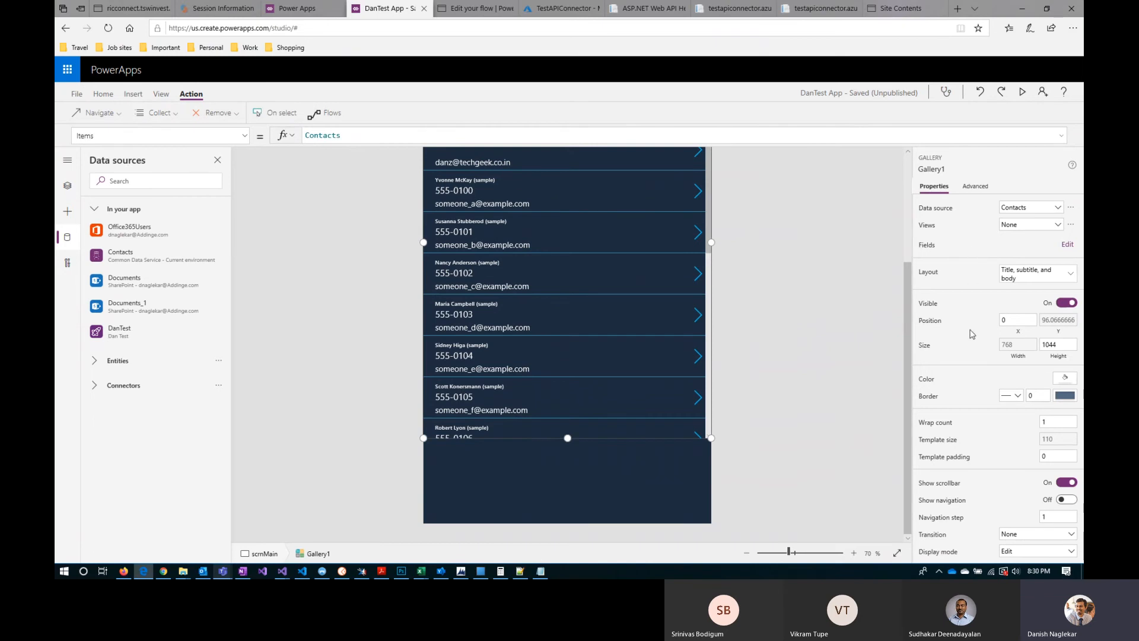
{"action": "left_click", "coordinate": [1032, 395]}
{"action": "type", "text": "1"}
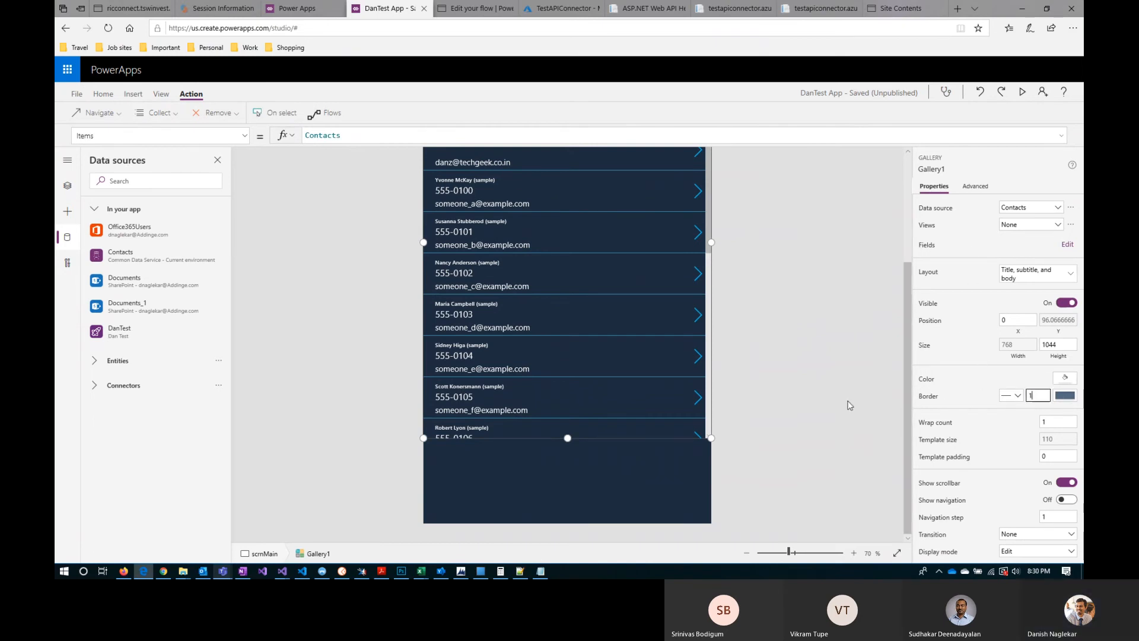
{"action": "left_click", "coordinate": [657, 440]}
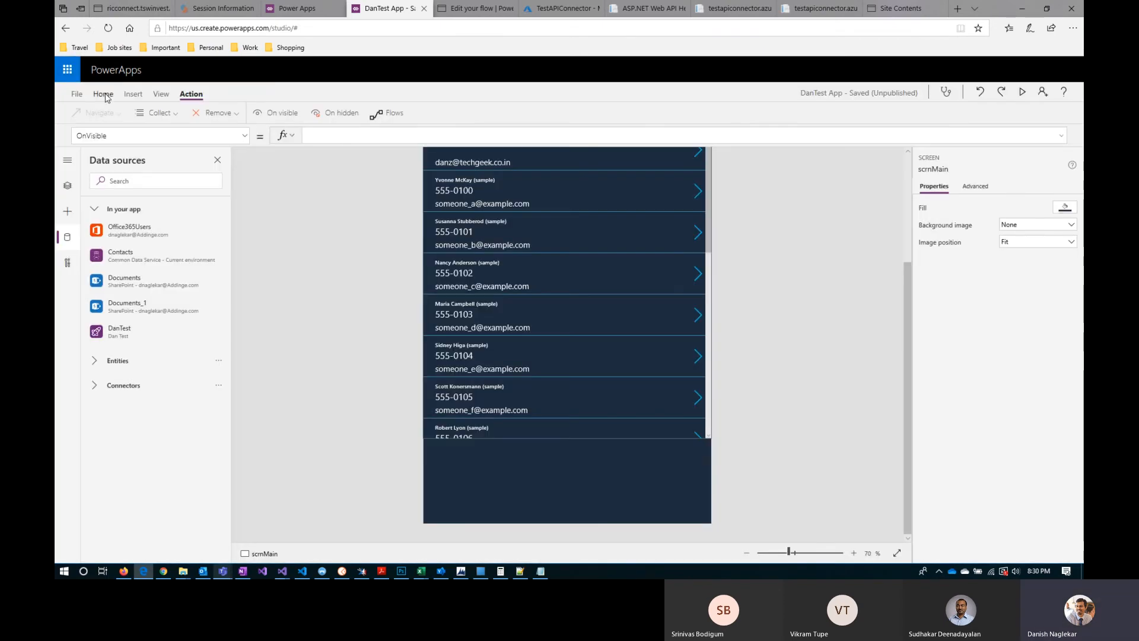
Step: Insert a button and place it below the contacts gallery at about X 15, Y 1209
{"action": "left_click", "coordinate": [134, 94]}
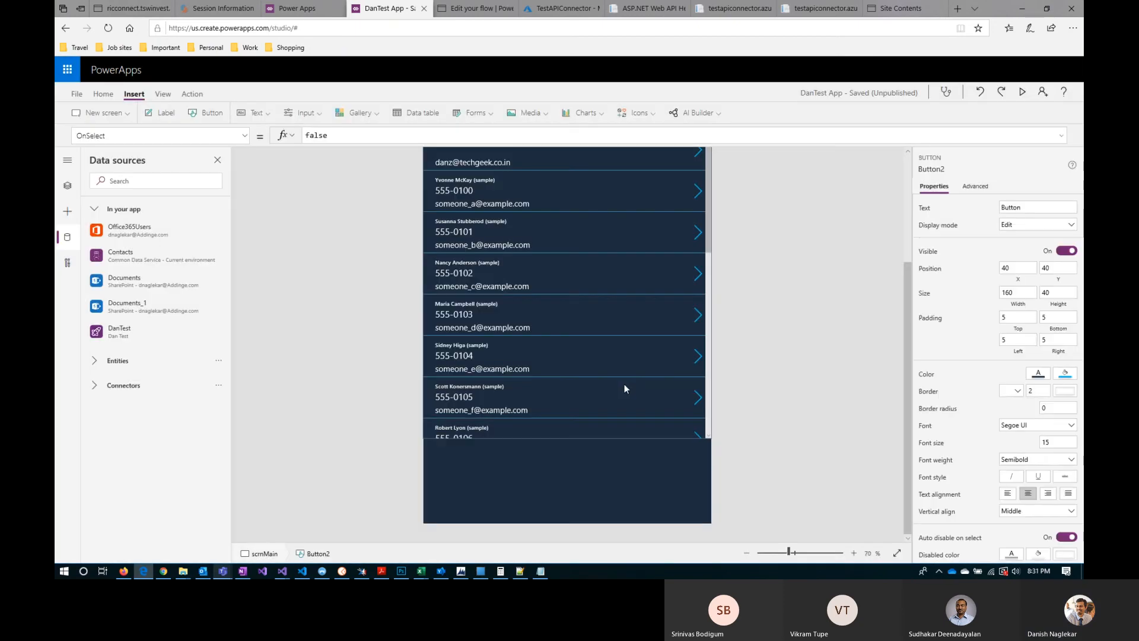
{"action": "left_click_drag", "start_coordinate": [488, 187], "coordinate": [509, 545]}
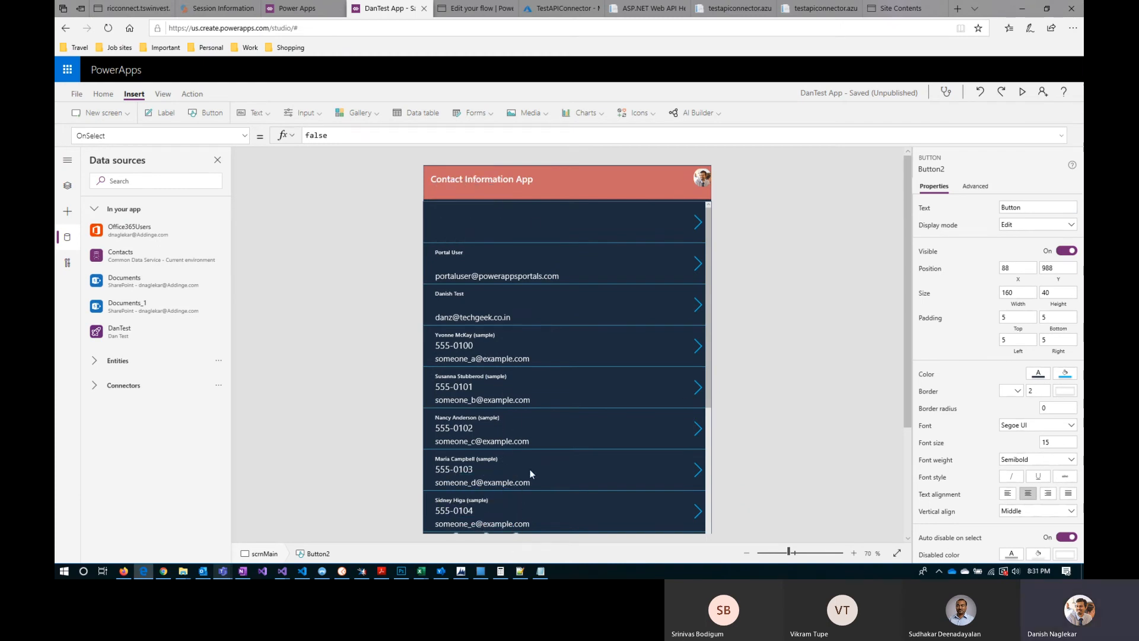
{"action": "scroll", "coordinate": [529, 468], "scroll_direction": "down", "scroll_amount": 3}
{"action": "left_click_drag", "start_coordinate": [497, 389], "coordinate": [471, 471]}
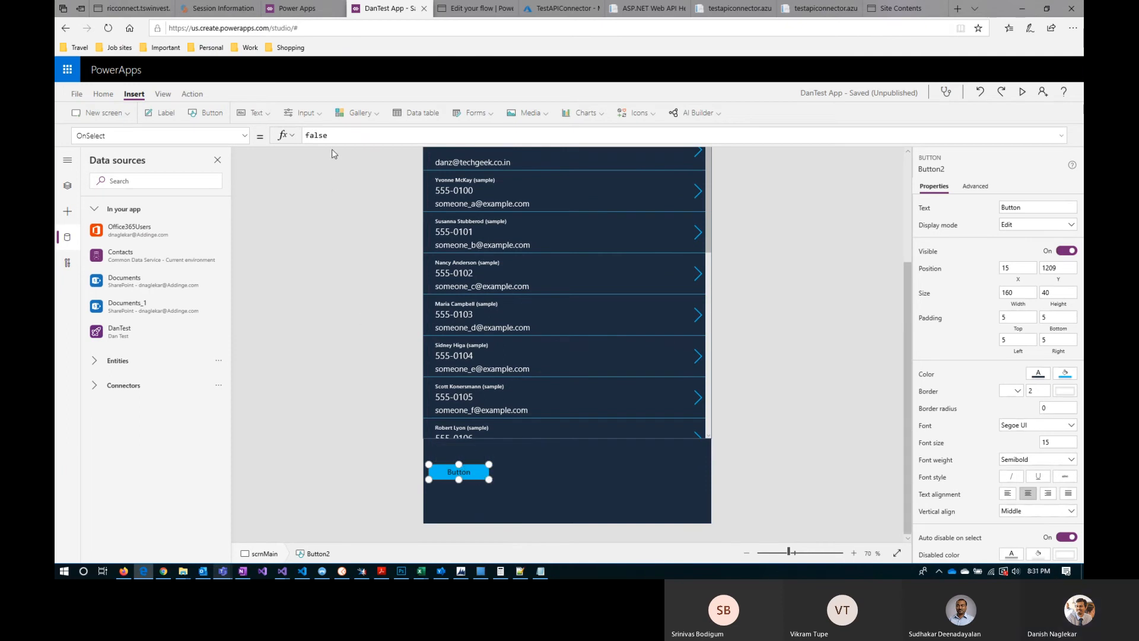
Step: Set the new button's text to Invoke Flow and replace its OnSelect formula with DanTest.Run(
{"action": "left_click", "coordinate": [1024, 207]}
{"action": "type", "text": "Invoke "}
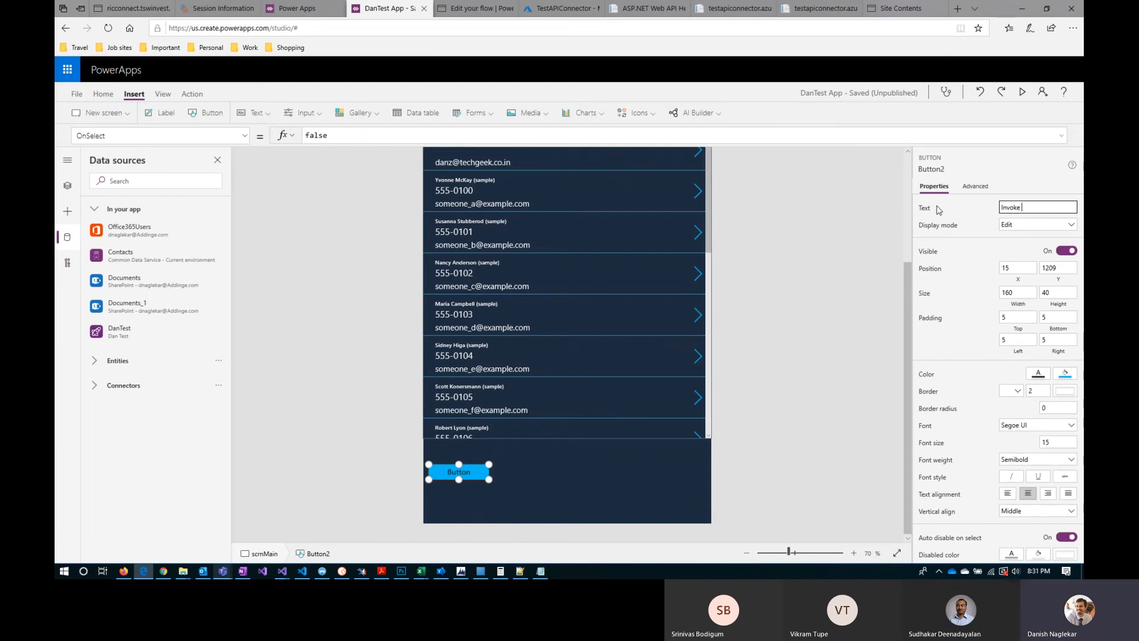
{"action": "type", "text": "Flow"}
{"action": "left_click_drag", "start_coordinate": [340, 135], "coordinate": [287, 139]}
{"action": "key", "text": "ctrl+v"}
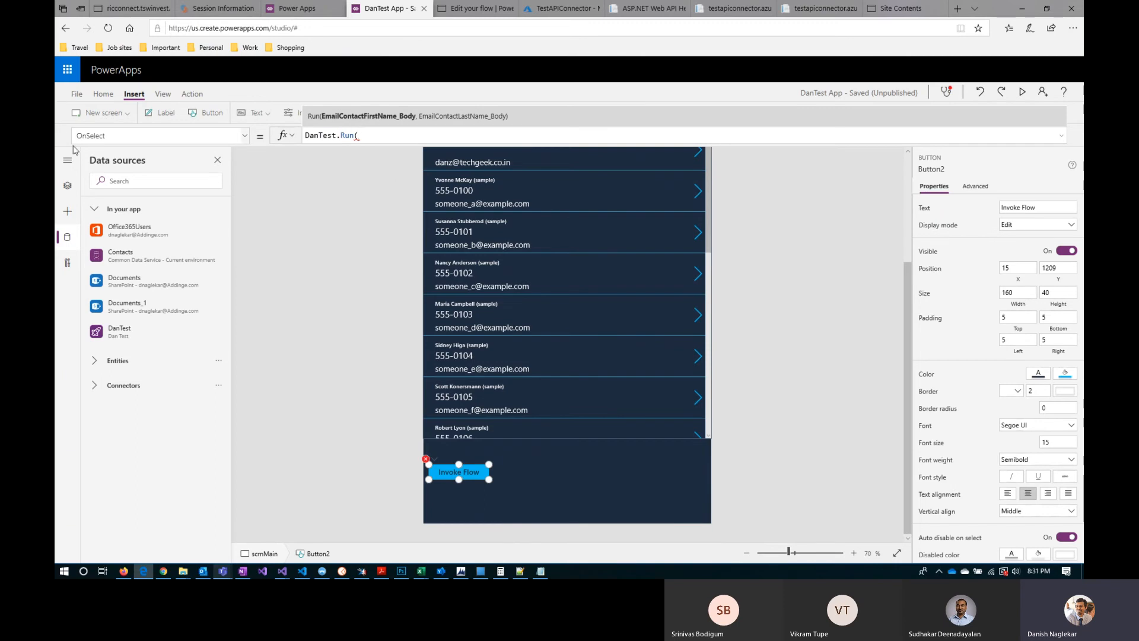
Step: Add Gallery1.Selected.'First Name' as the first argument of the Invoke Flow button's DanTest.Run( formula
{"action": "left_click", "coordinate": [67, 185]}
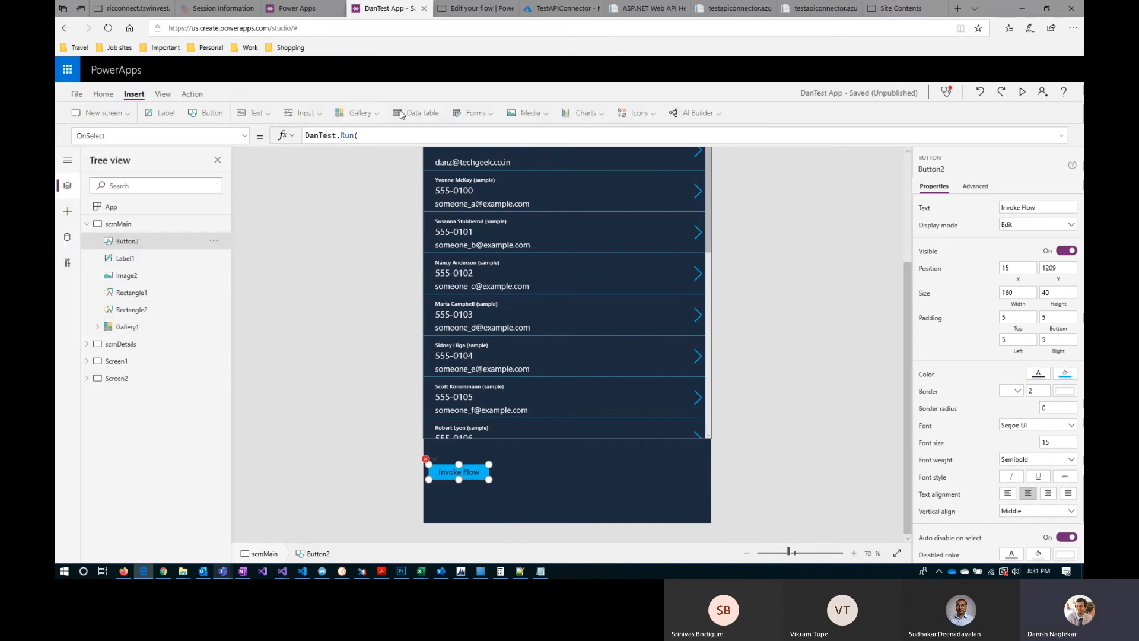
{"action": "left_click", "coordinate": [383, 136]}
{"action": "type", "text": "gallery1"}
{"action": "key", "text": "Down"}
{"action": "key", "text": "Return"}
{"action": "type", "text": ".Selected"}
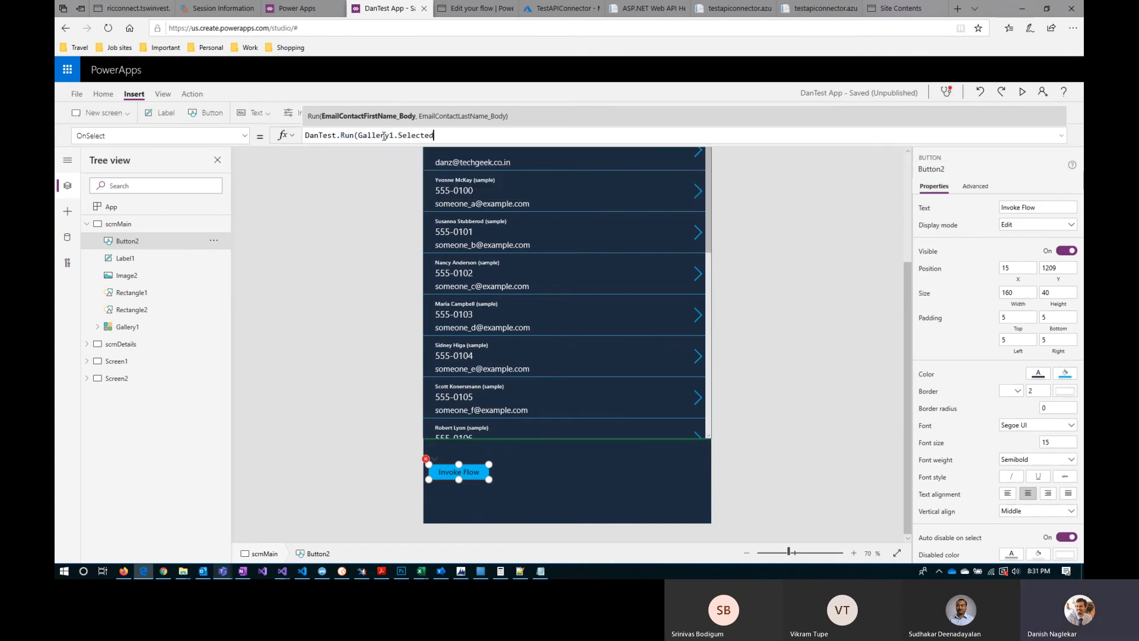
{"action": "type", "text": "."}
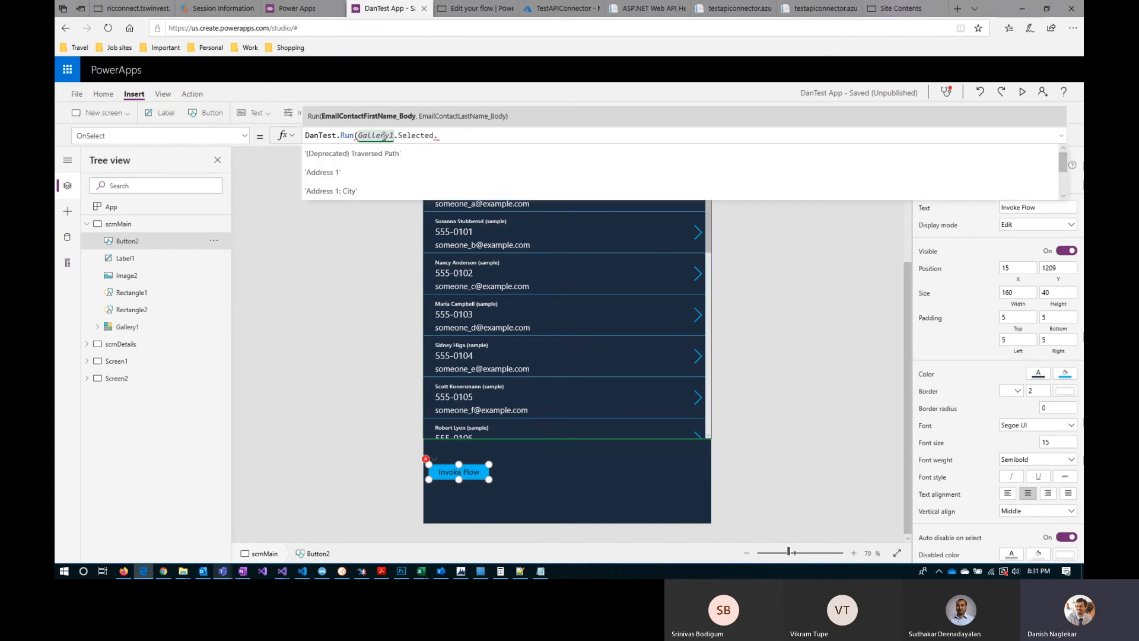
{"action": "type", "text": "firs"}
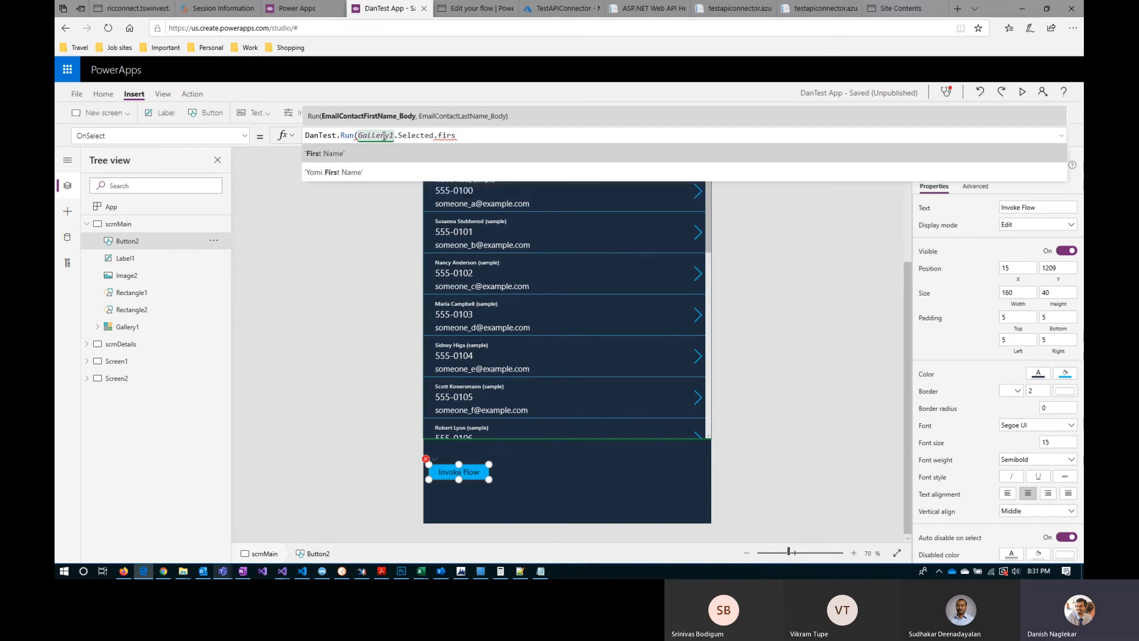
{"action": "key", "text": "Tab"}
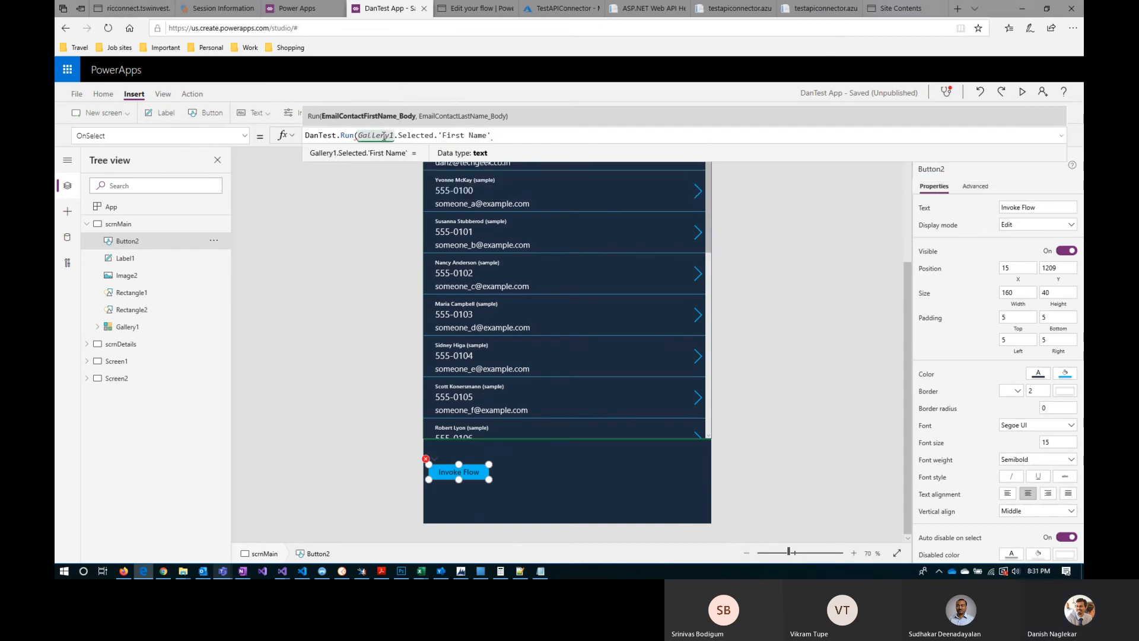
Step: Add Gallery1.Selected.'Last Name' as the second argument of the DanTest.Run formula and close it with );
{"action": "type", "text": ",gal"}
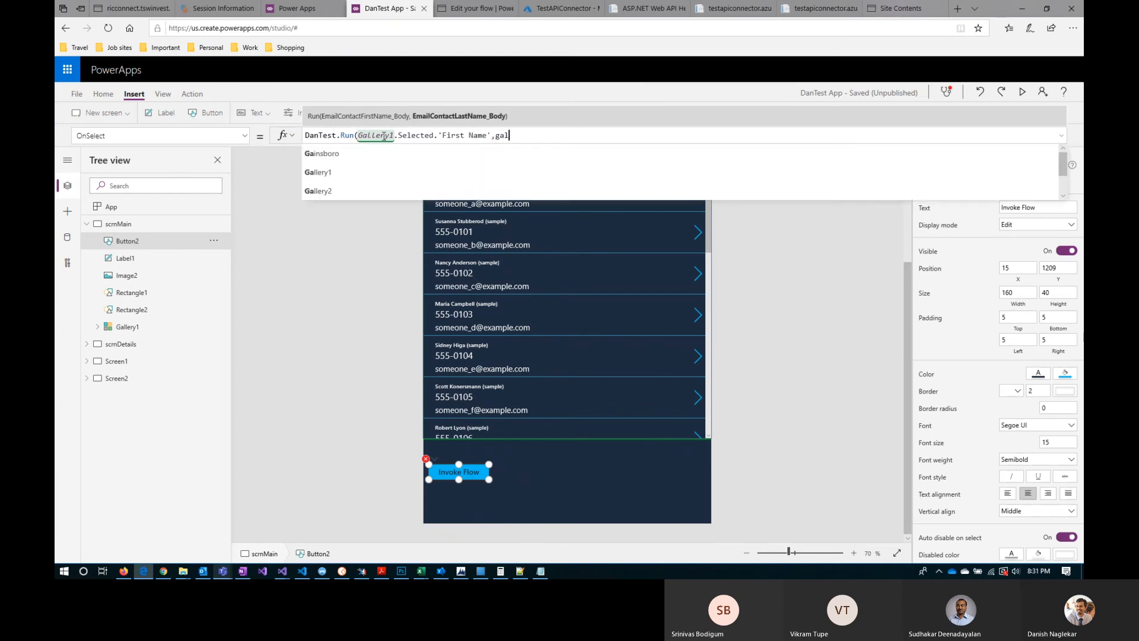
{"action": "key", "text": "Tab"}
{"action": "type", "text": ".selec"}
{"action": "key", "text": "Tab"}
{"action": "type", "text": ".las"}
{"action": "key", "text": "Down"}
{"action": "key", "text": "Tab"}
{"action": "type", "text": ")"}
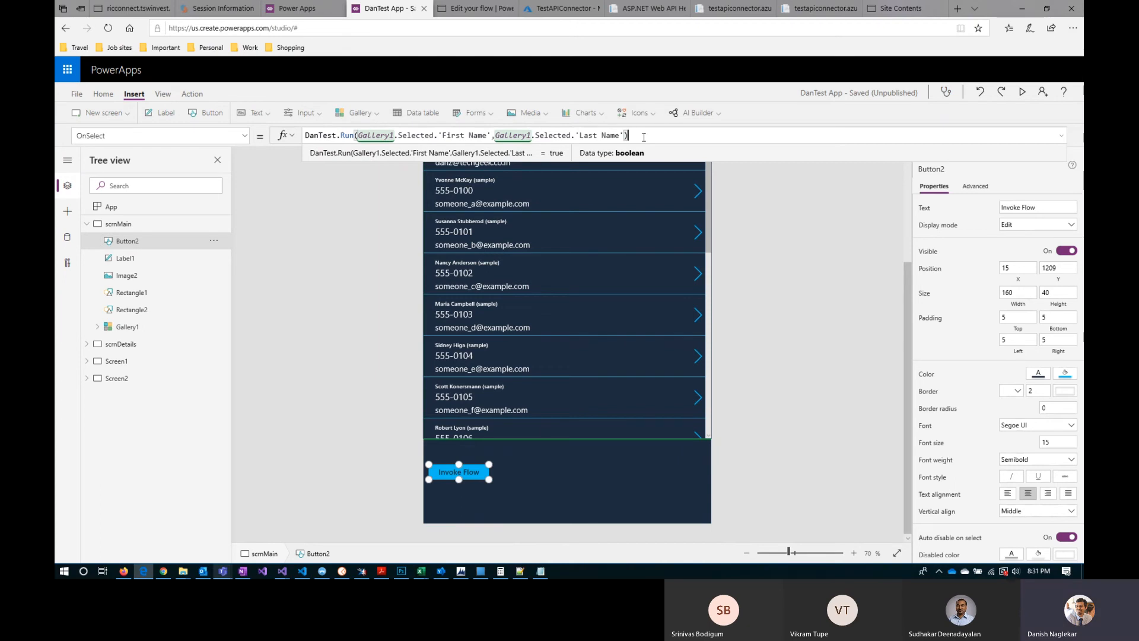
{"action": "type", "text": ";"}
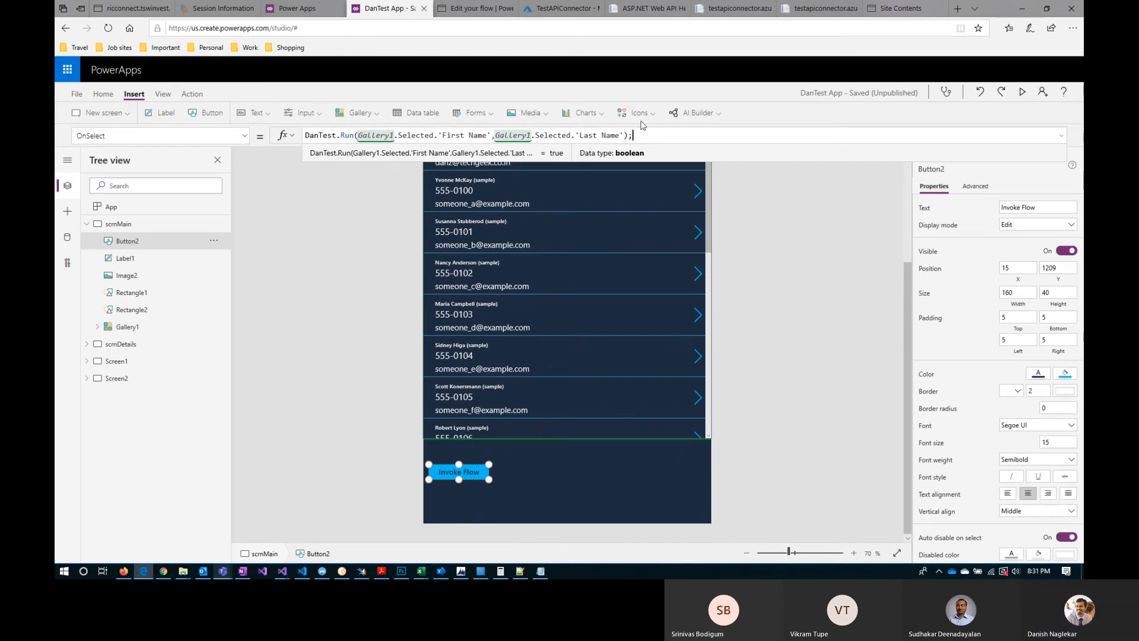
Step: Preview the app, select the contact with number 555-0100, invoke the flow and close the preview
{"action": "left_click", "coordinate": [204, 206]}
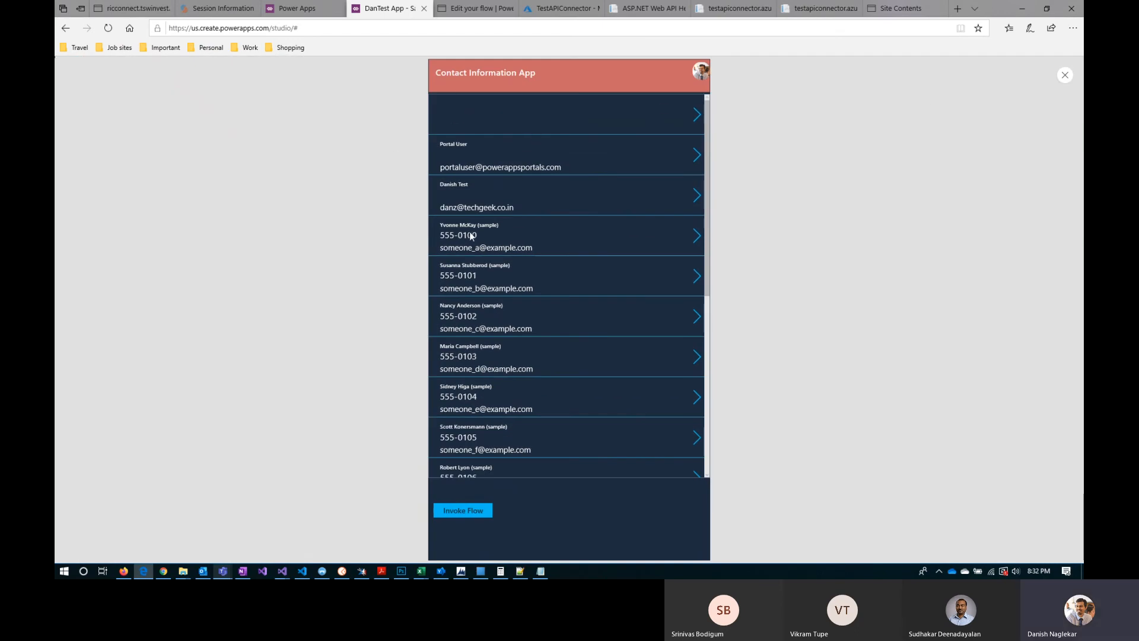
{"action": "left_click", "coordinate": [696, 240]}
{"action": "left_click", "coordinate": [1065, 76]}
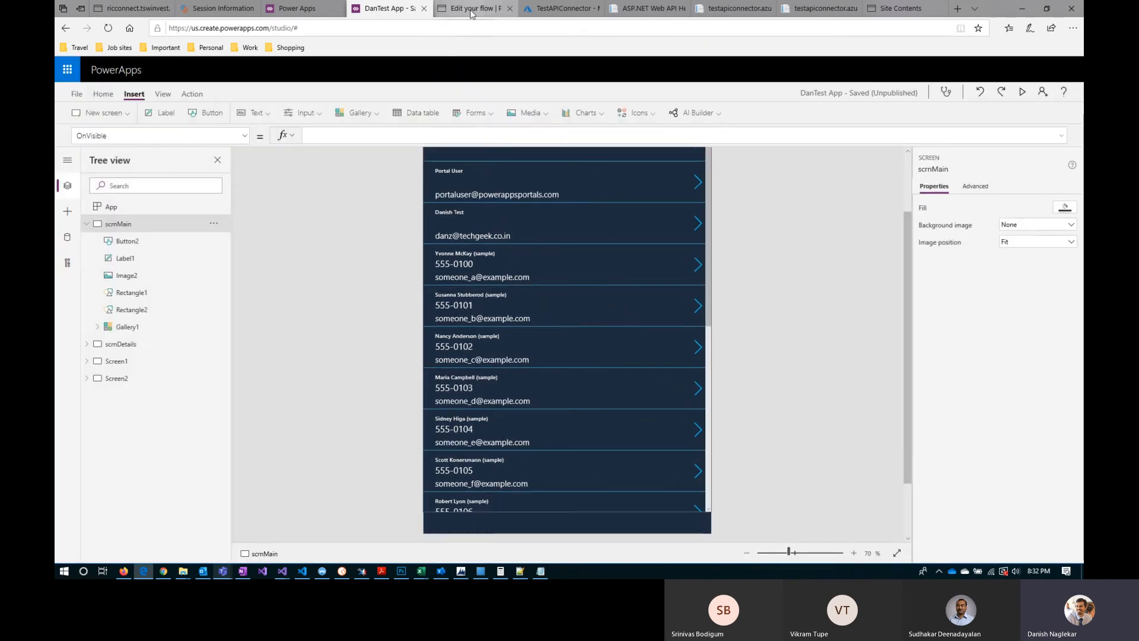
Step: Switch to Power Automate, leave the Dan Test flow's editor and open its latest run from the flow details
{"action": "left_click", "coordinate": [472, 10]}
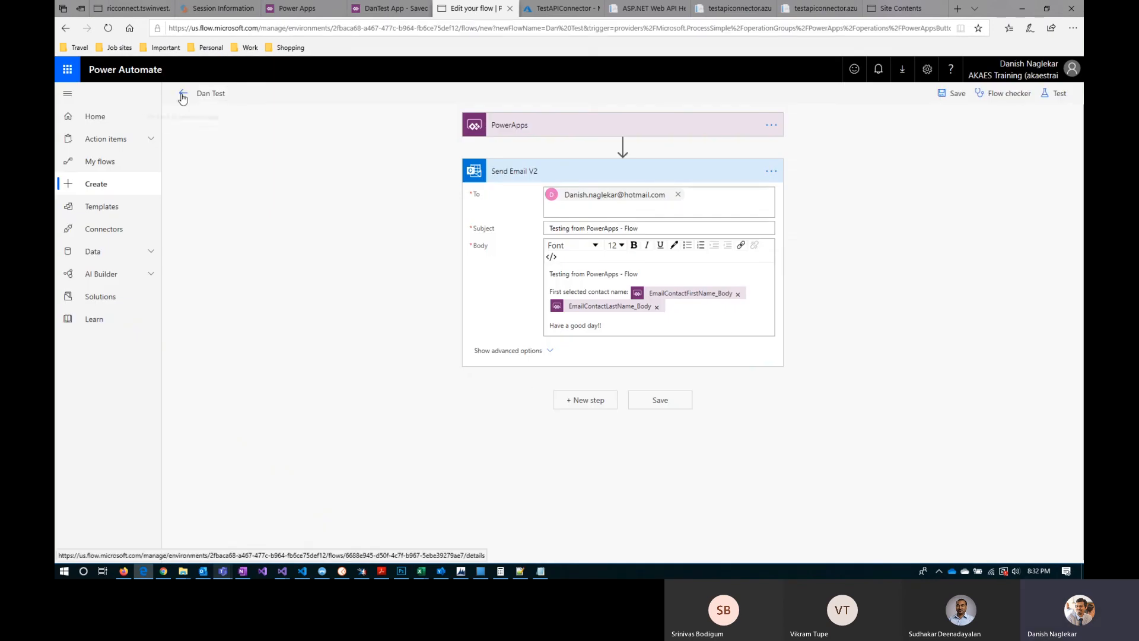
{"action": "left_click", "coordinate": [183, 95]}
{"action": "left_click", "coordinate": [546, 354]}
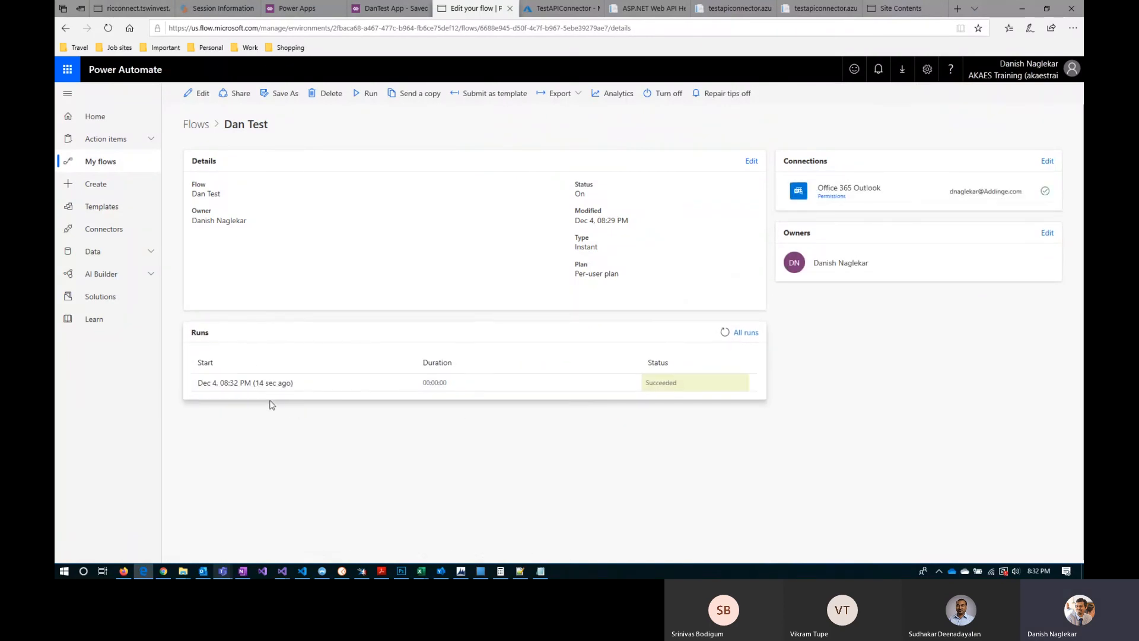
{"action": "left_click", "coordinate": [280, 383]}
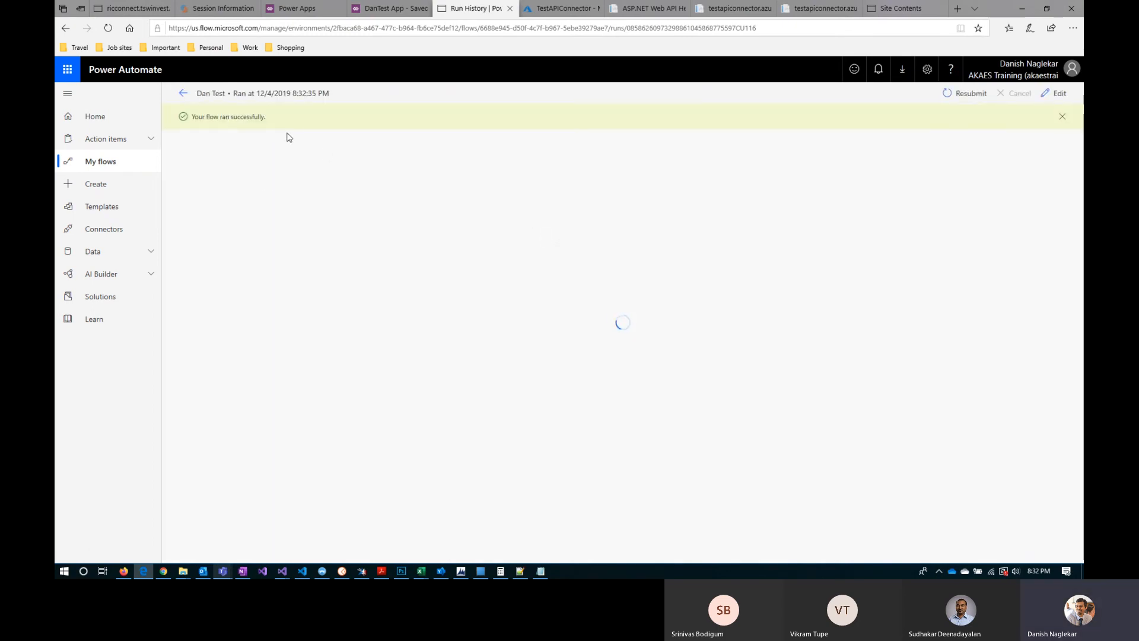
Step: Examine the selected contact line in the body of the run's Send Email V2 action, then return to the flow details
{"action": "left_click", "coordinate": [555, 204]}
{"action": "scroll", "coordinate": [634, 395], "scroll_direction": "down", "scroll_amount": 1}
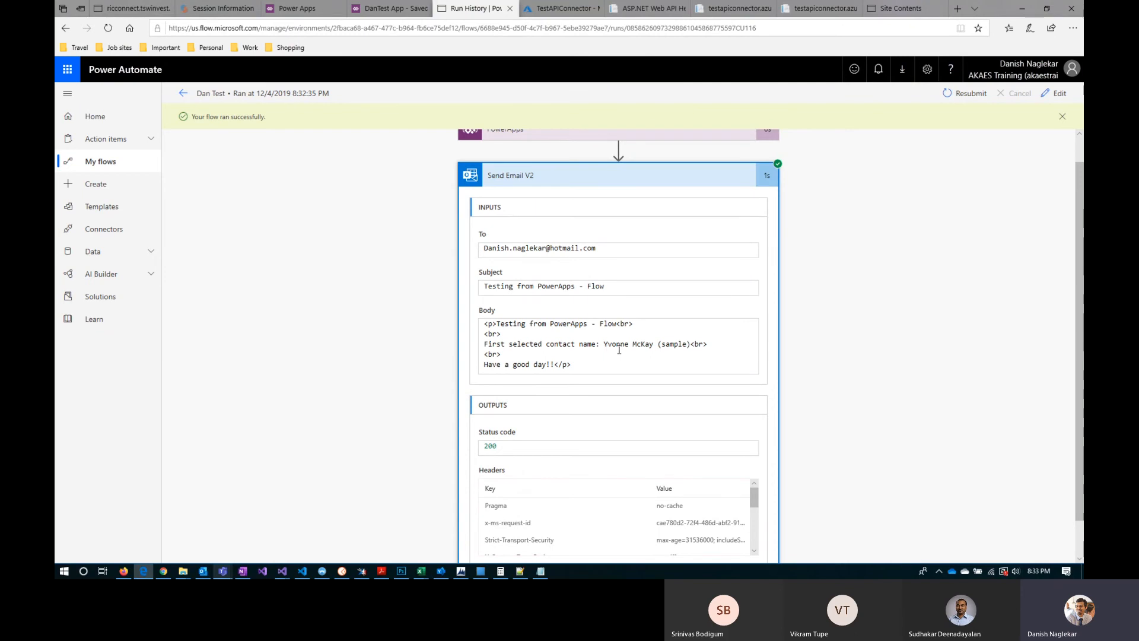
{"action": "left_click_drag", "start_coordinate": [720, 349], "coordinate": [476, 349]}
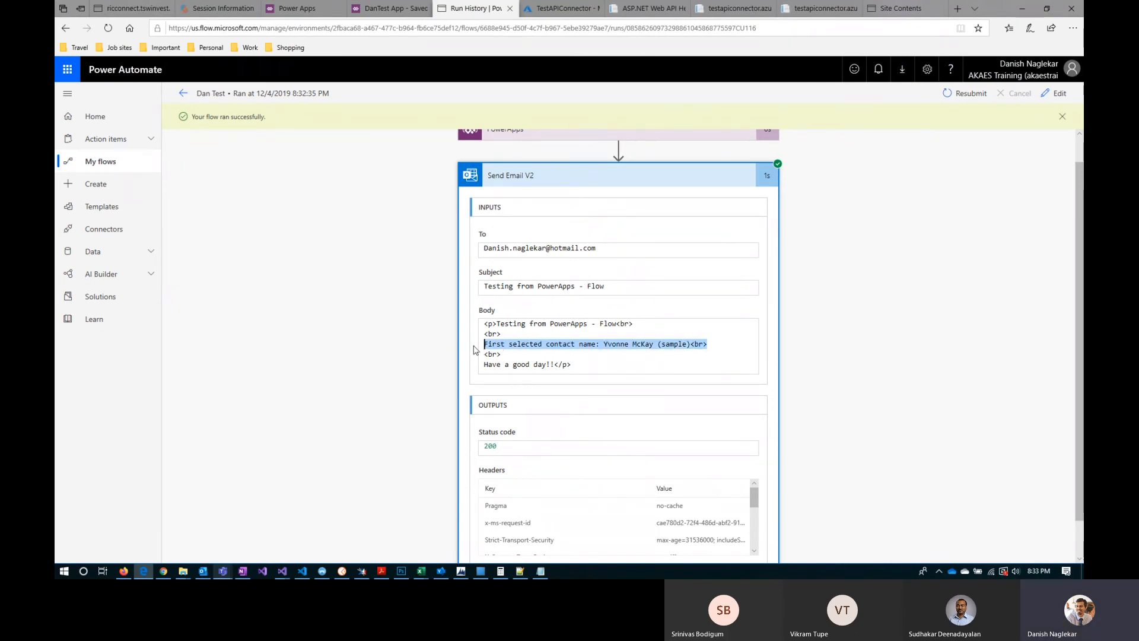
{"action": "left_click", "coordinate": [590, 365]}
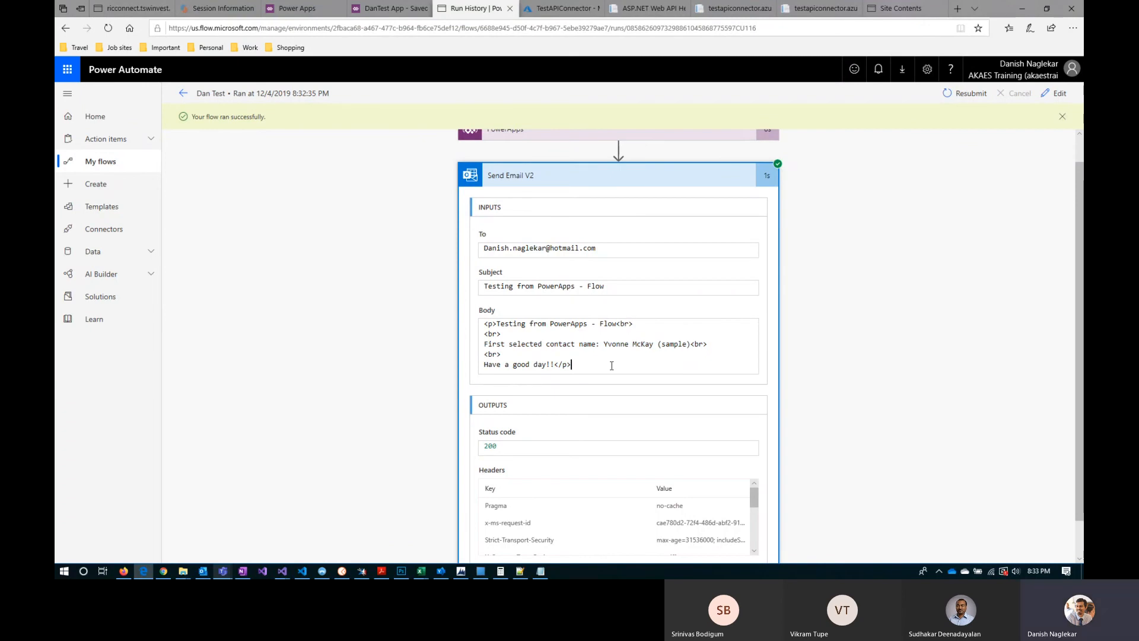
{"action": "left_click", "coordinate": [182, 95]}
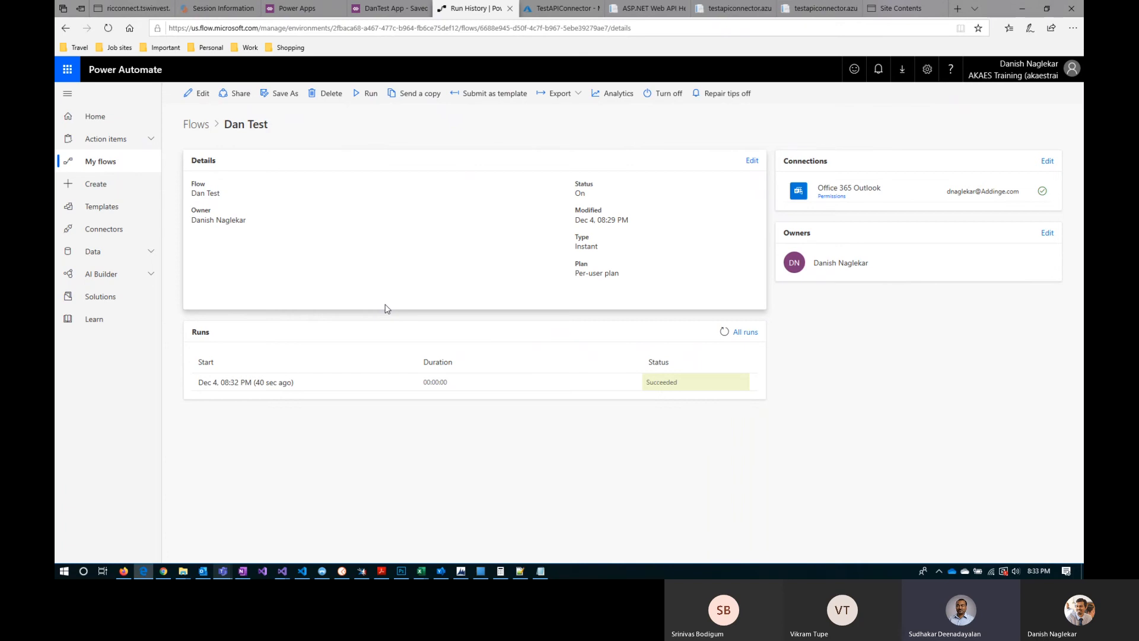
{"action": "left_click", "coordinate": [391, 9]}
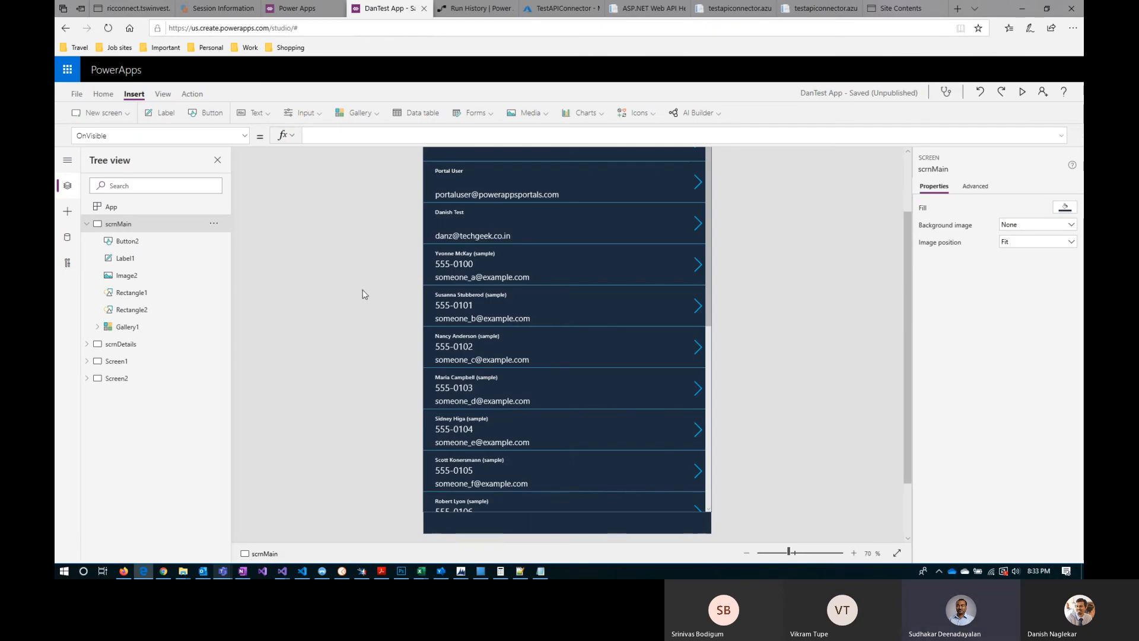
{"action": "scroll", "coordinate": [364, 300], "scroll_direction": "up", "scroll_amount": 3}
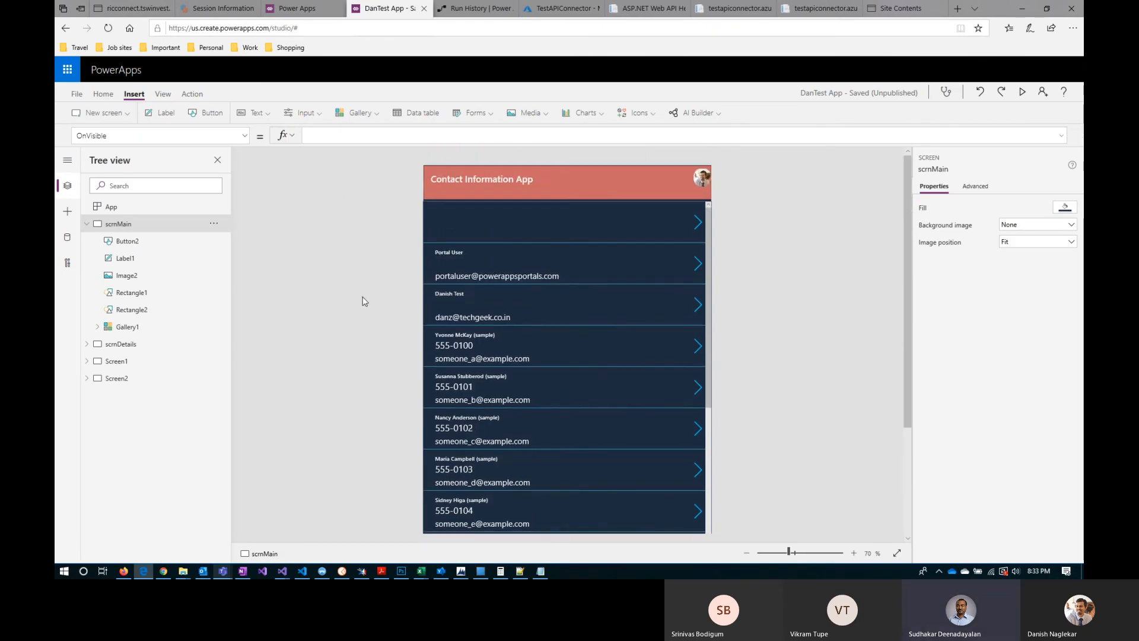
{"action": "left_click", "coordinate": [746, 553]}
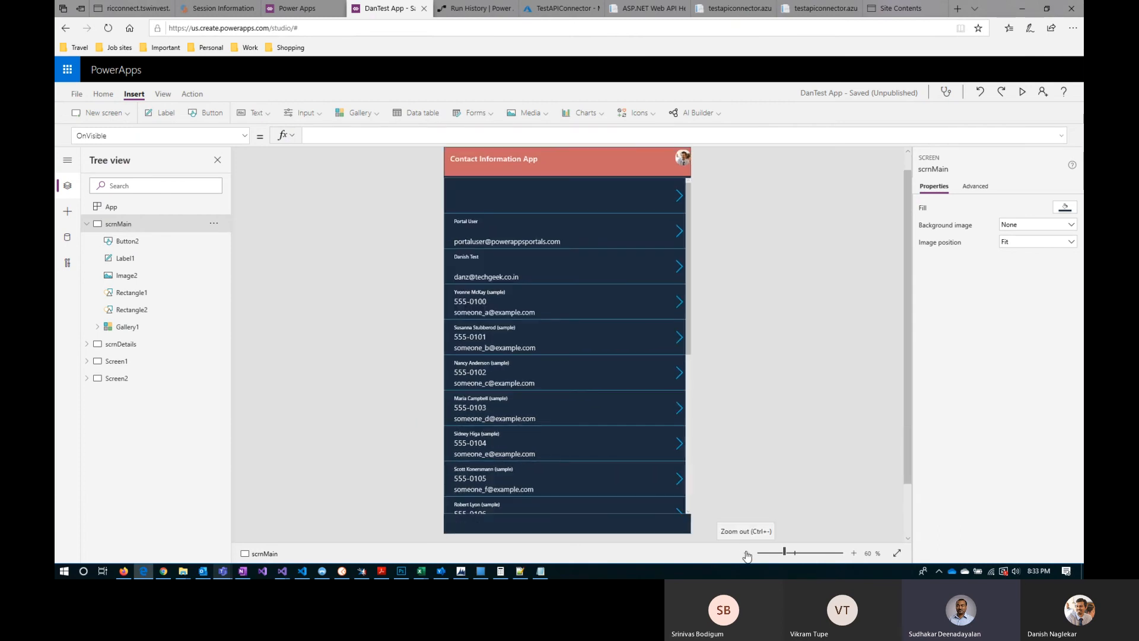
Step: Open the Dan Test flow for editing in Power Automate, review the Send Email V2 action's fields and return to the flow details
{"action": "left_click", "coordinate": [474, 8]}
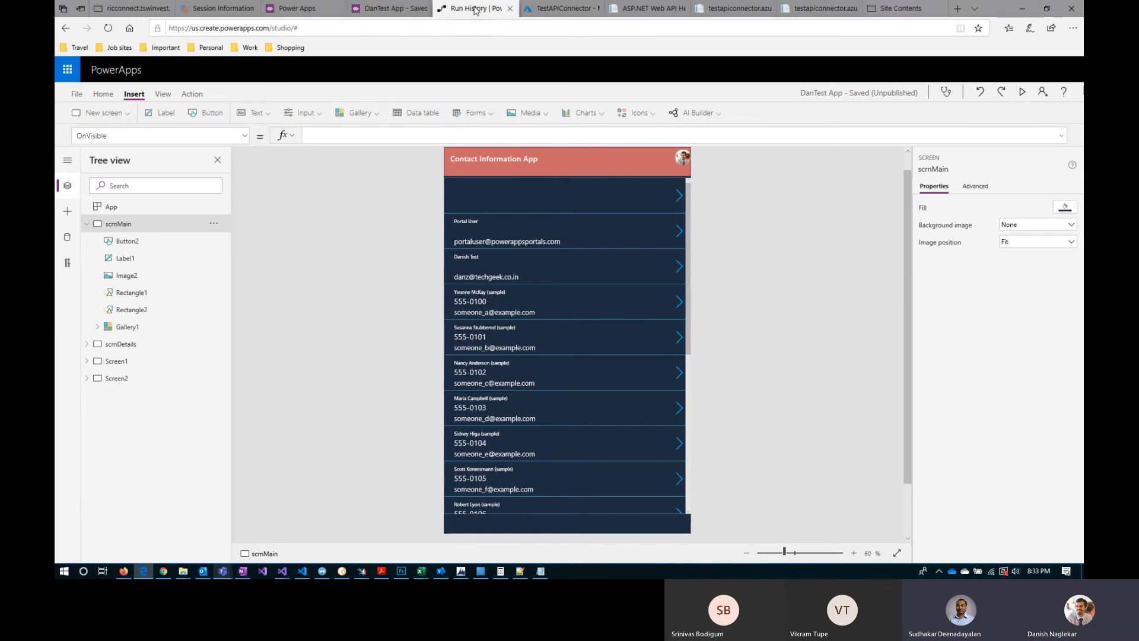
{"action": "left_click", "coordinate": [200, 93]}
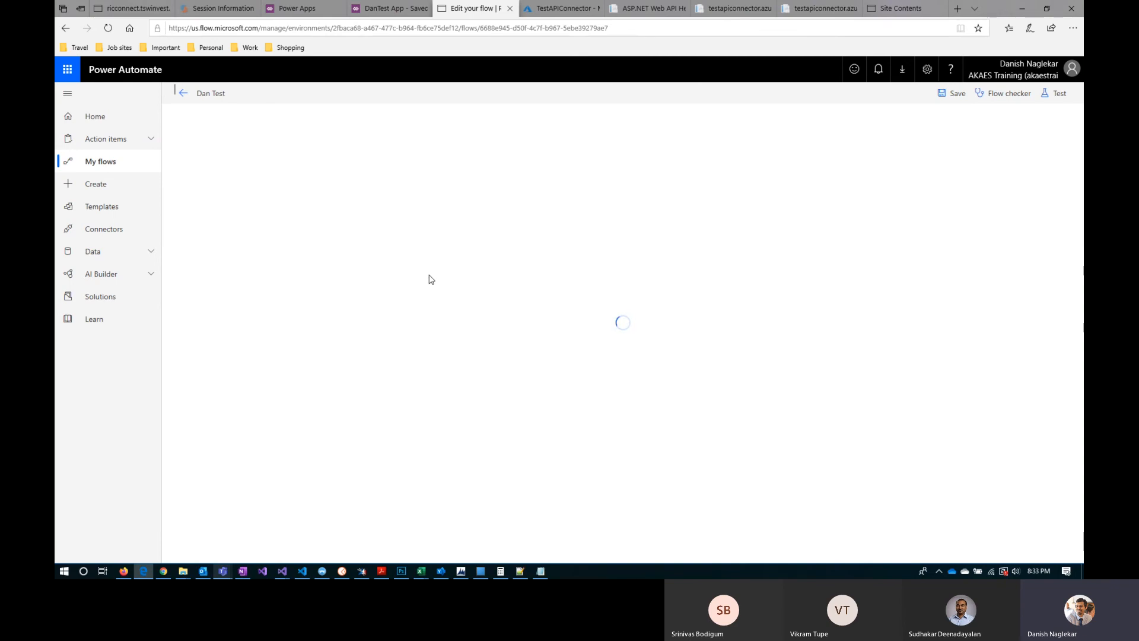
{"action": "left_click", "coordinate": [514, 173]}
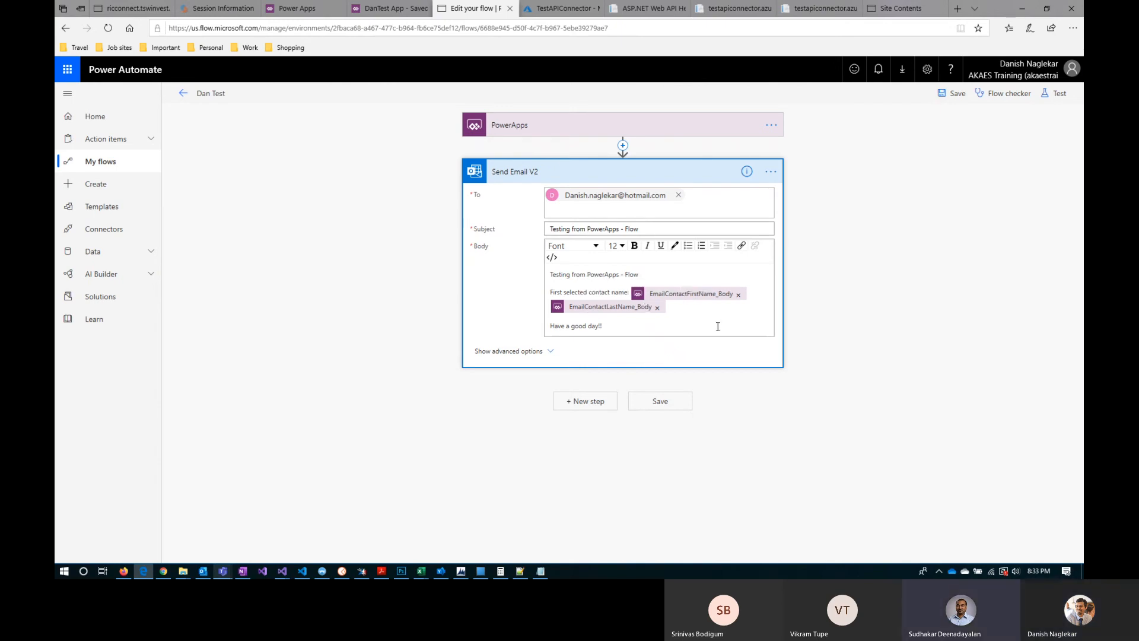
{"action": "left_click", "coordinate": [184, 94]}
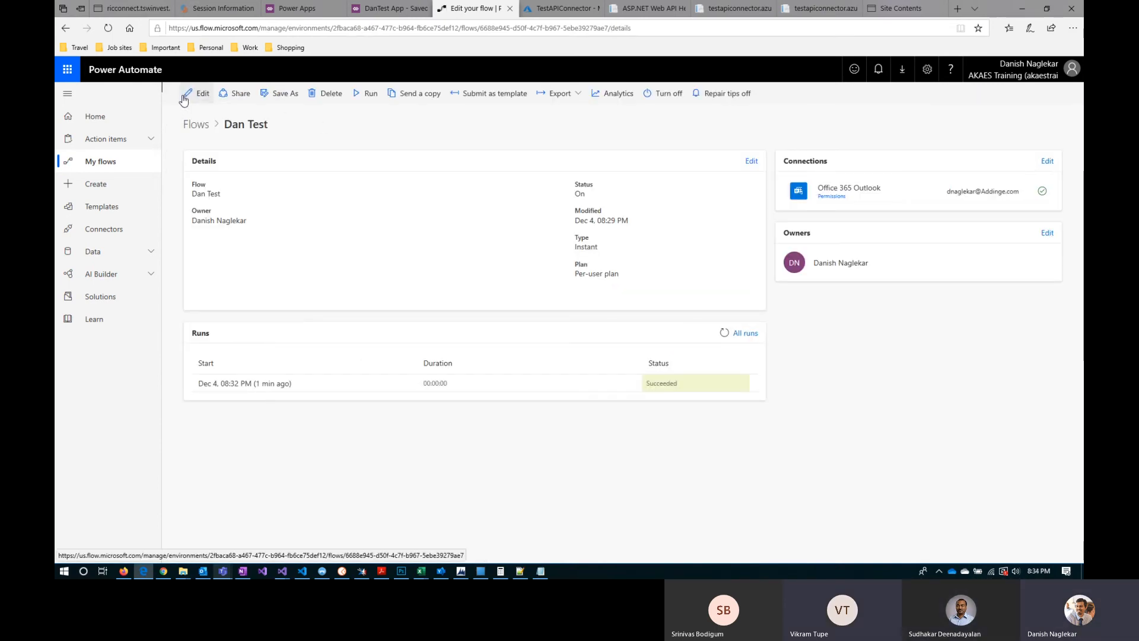
Step: Edit the Dan Test flow and insert an Initialize variable action between the PowerApps trigger and Send Email V2
{"action": "left_click", "coordinate": [197, 94]}
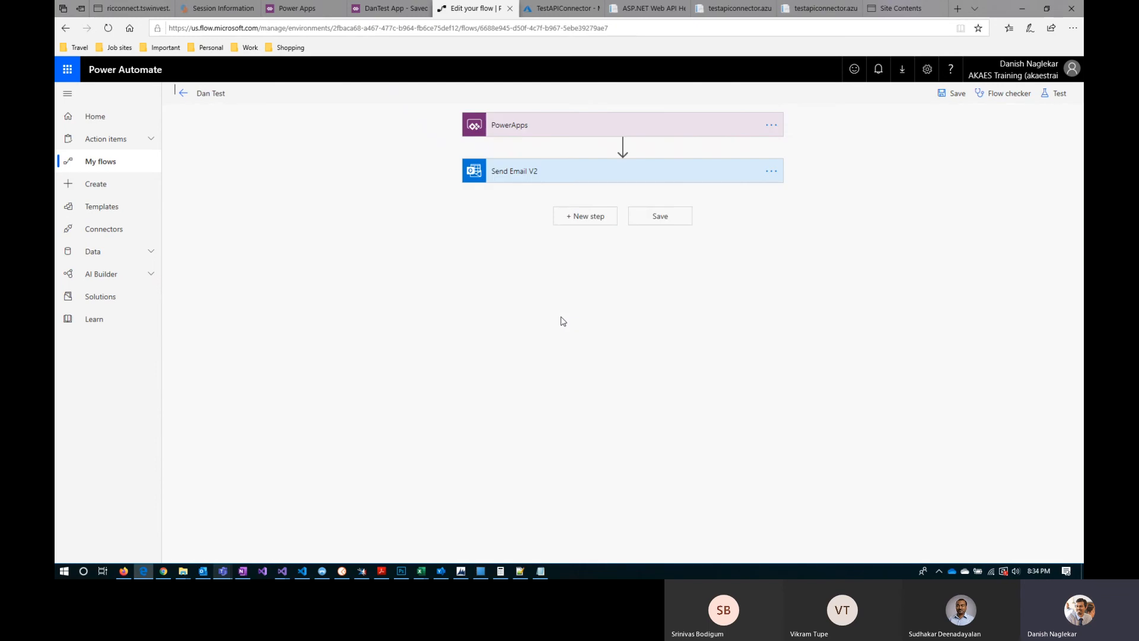
{"action": "left_click", "coordinate": [622, 145]}
{"action": "left_click", "coordinate": [626, 166]}
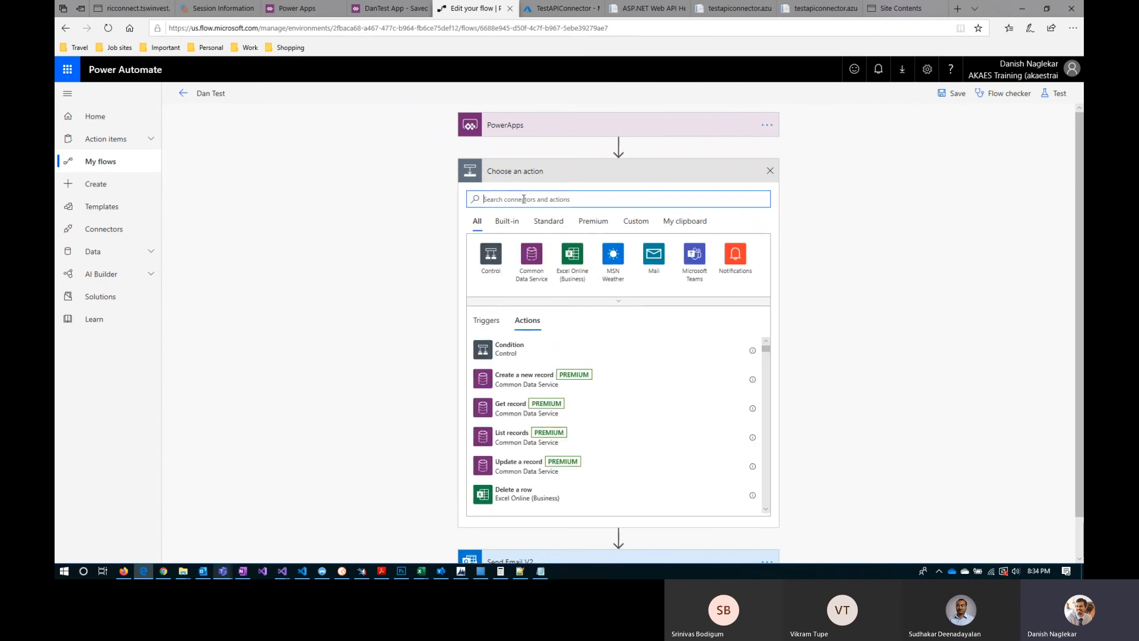
{"action": "type", "text": "var"}
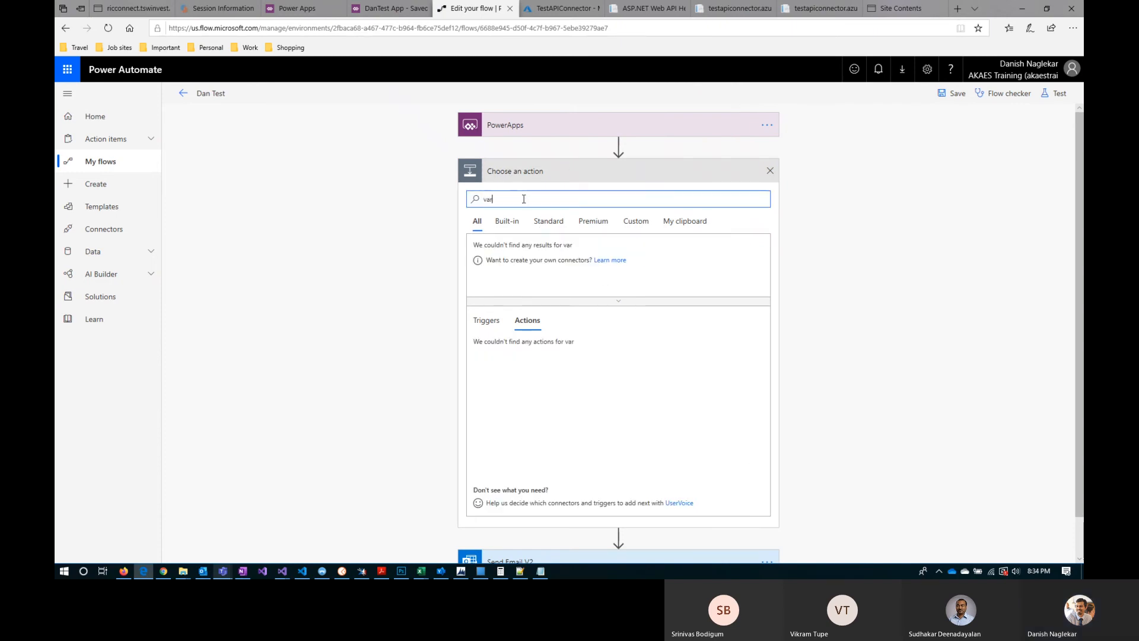
{"action": "type", "text": "ia"}
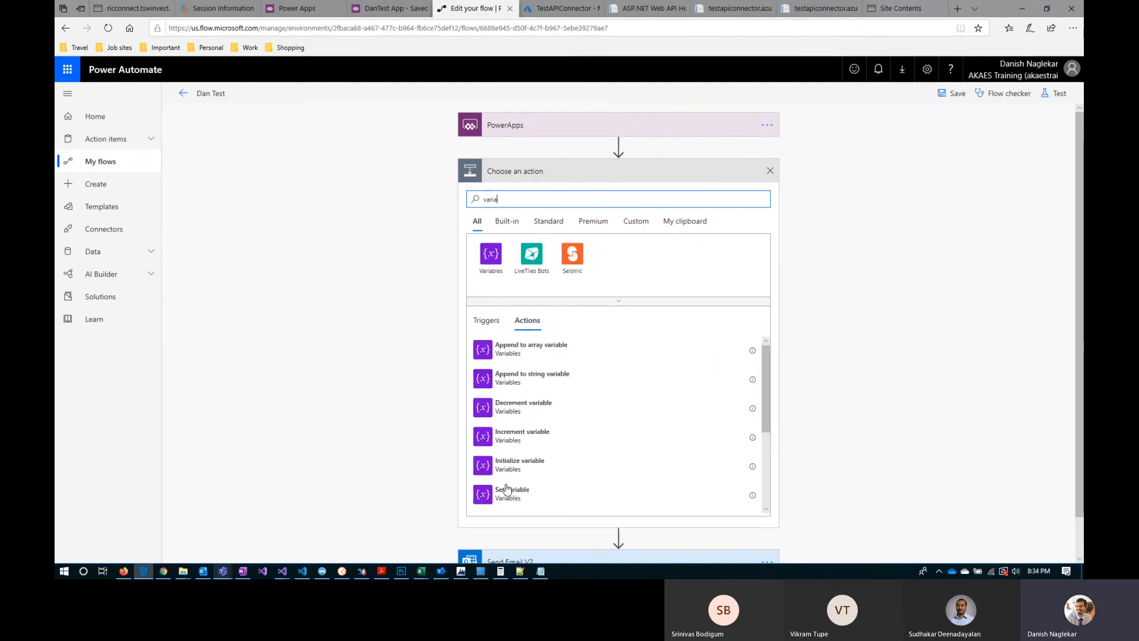
{"action": "left_click", "coordinate": [522, 470]}
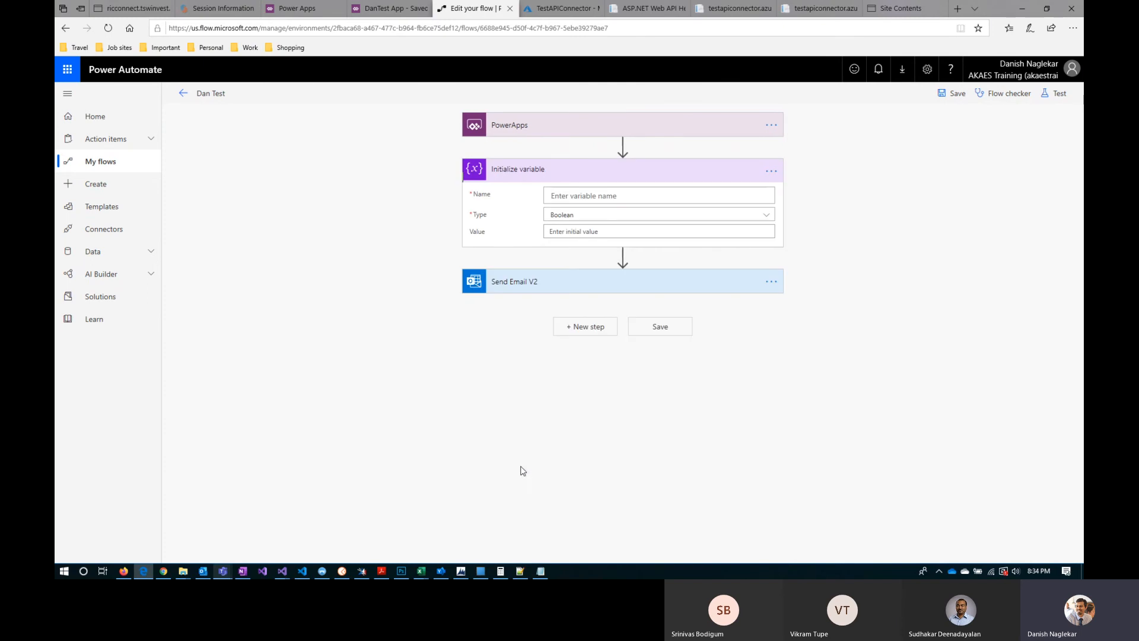
{"action": "left_click", "coordinate": [770, 171]}
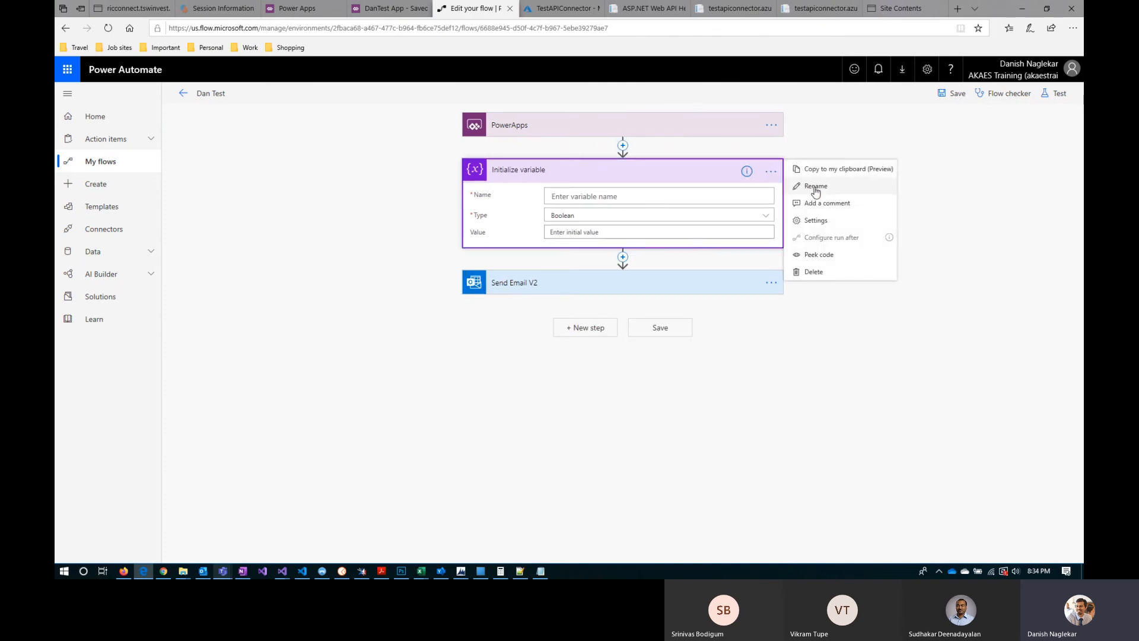
{"action": "left_click", "coordinate": [812, 185]}
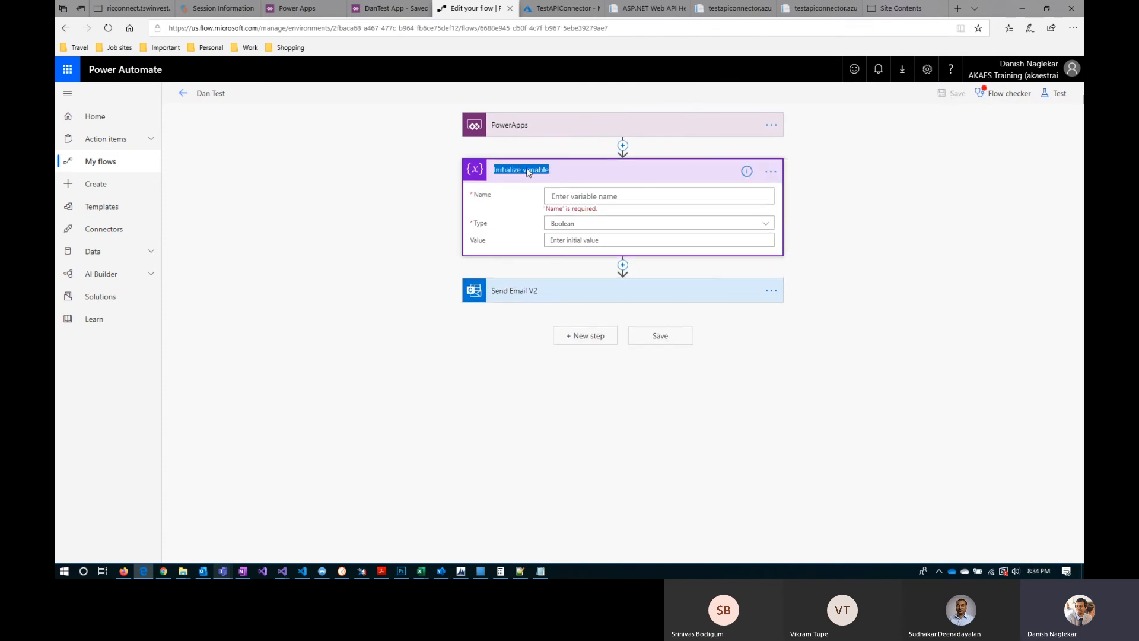
{"action": "left_click", "coordinate": [568, 196]}
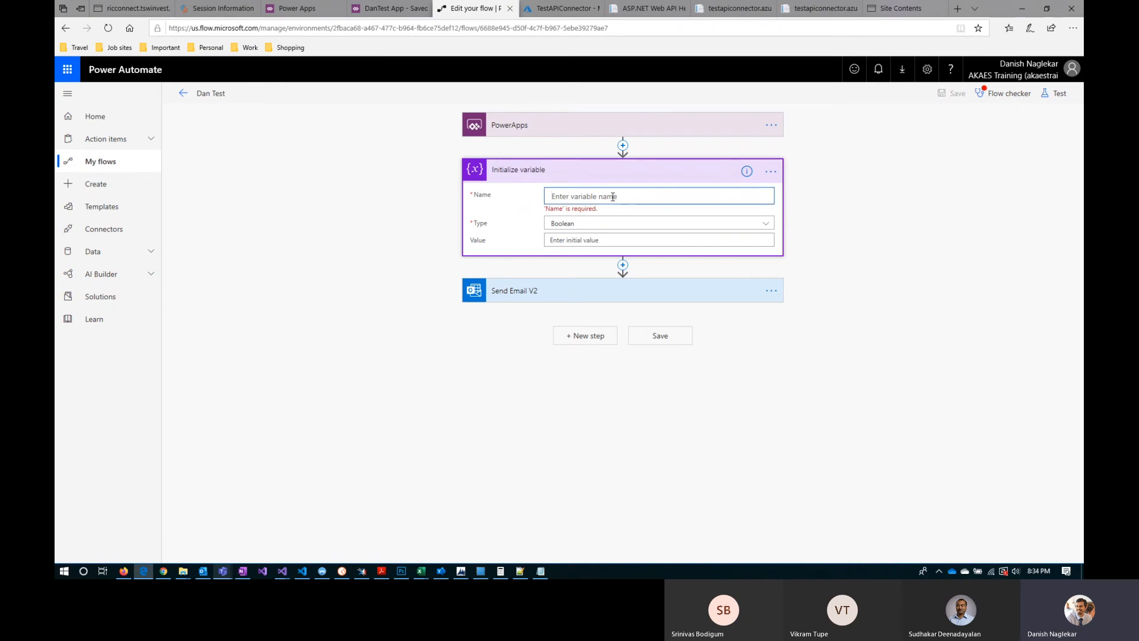
Step: Set the variable type of the Initialize variable action to Array
{"action": "left_click", "coordinate": [584, 239]}
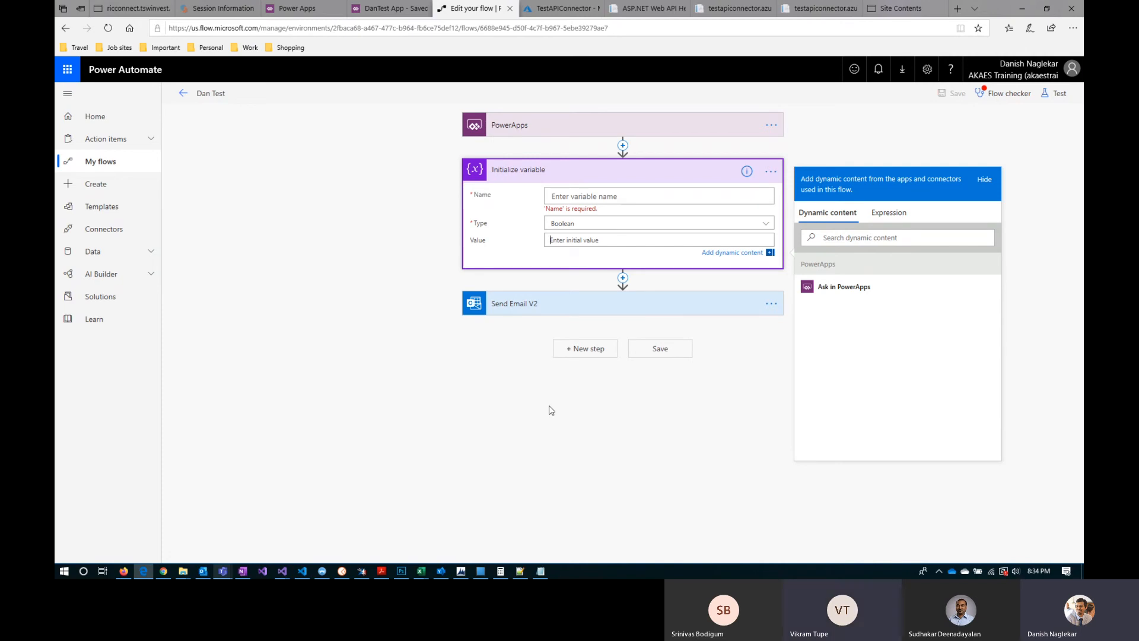
{"action": "left_click", "coordinate": [579, 223]}
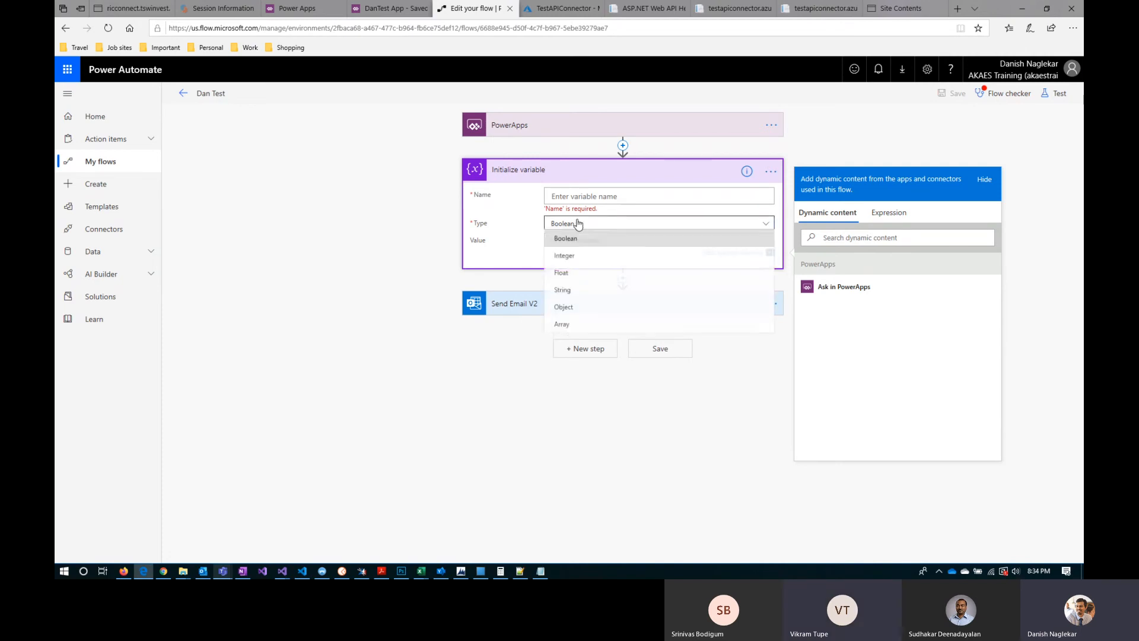
{"action": "left_click", "coordinate": [578, 326]}
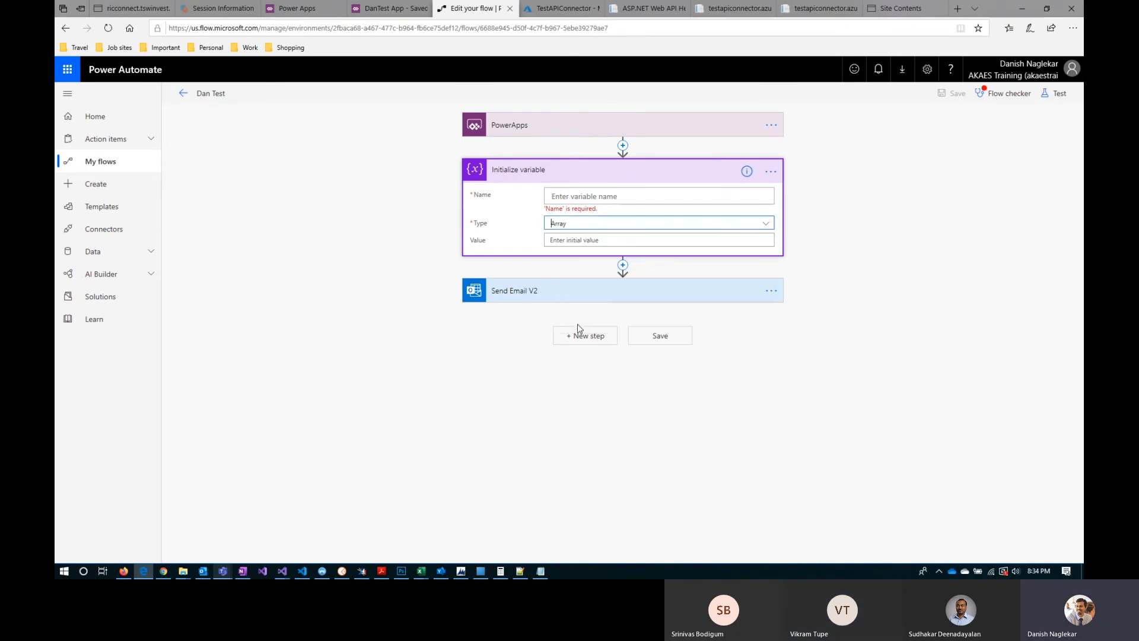
Step: Check the value and type options of Initialize variable, then examine the 'First Name' argument in DanTest App's Invoke Flow button formula
{"action": "left_click", "coordinate": [570, 240]}
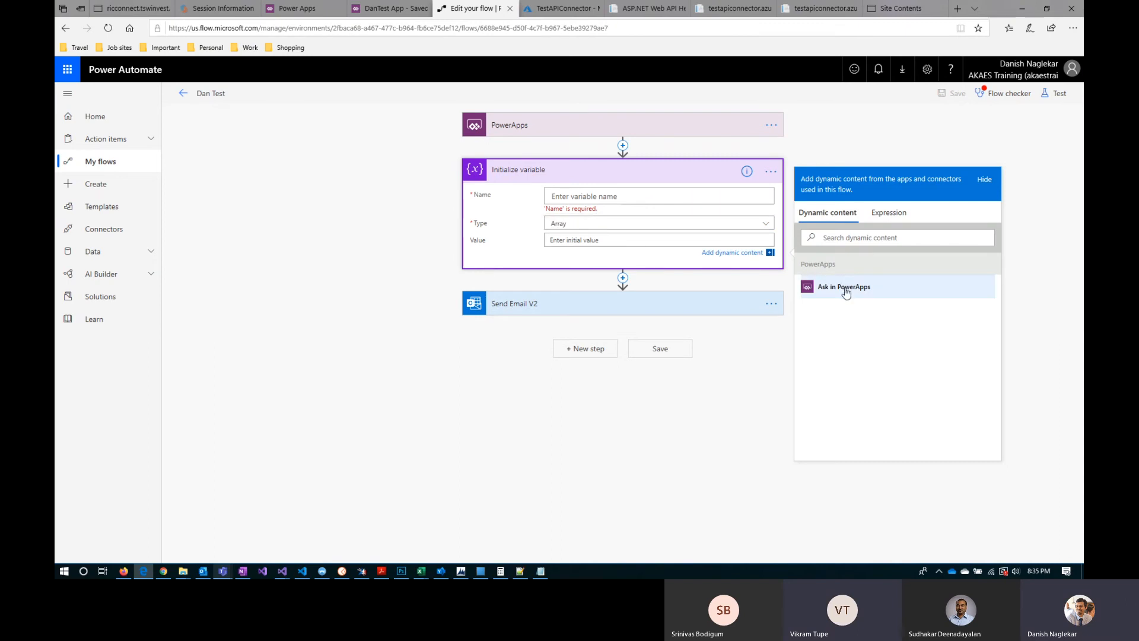
{"action": "left_click", "coordinate": [560, 228]}
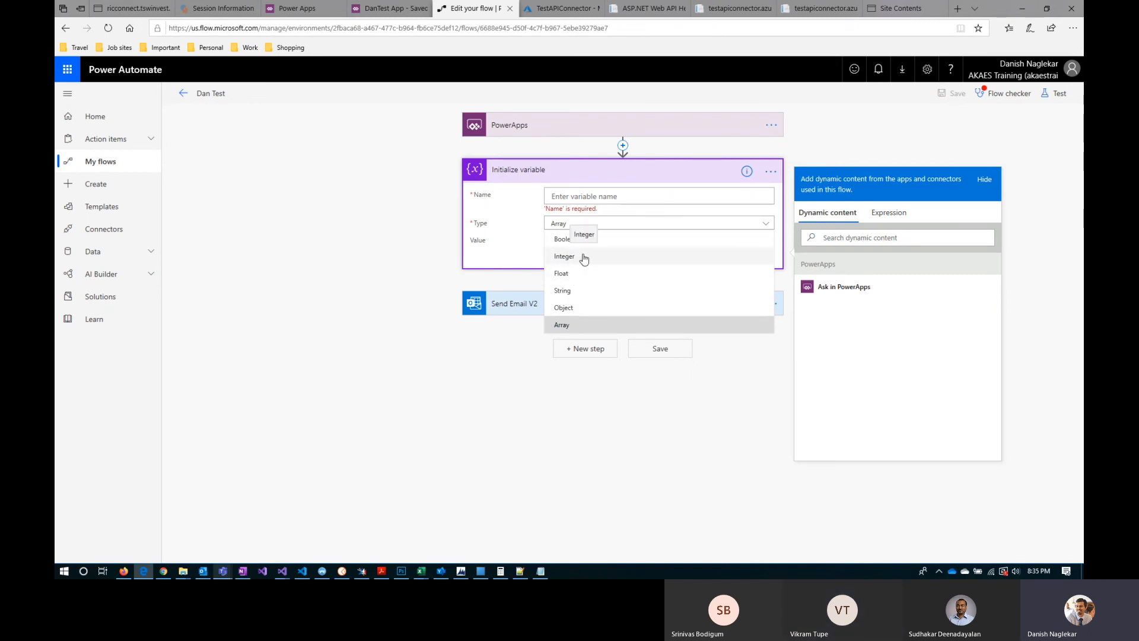
{"action": "left_click", "coordinate": [390, 8]}
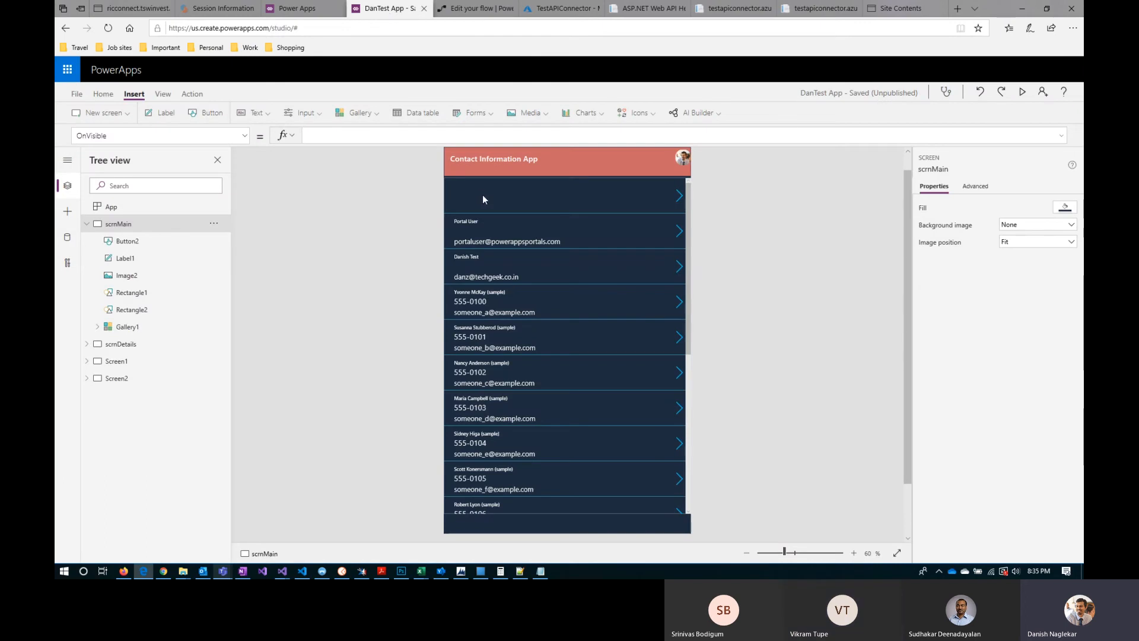
{"action": "left_click", "coordinate": [142, 245]}
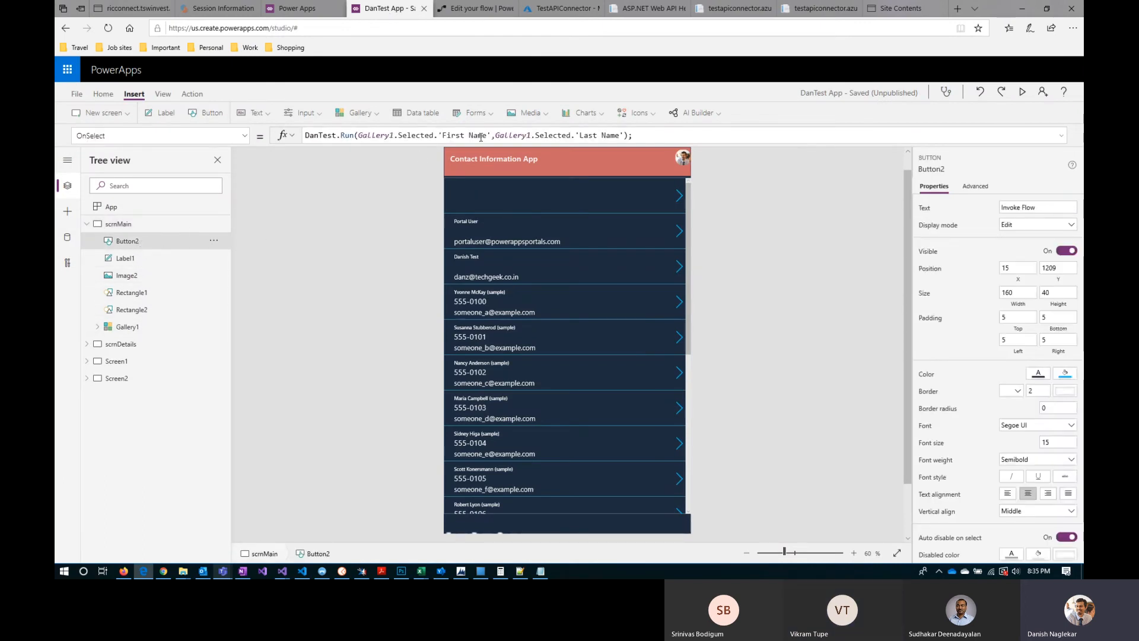
{"action": "left_click", "coordinate": [359, 135]}
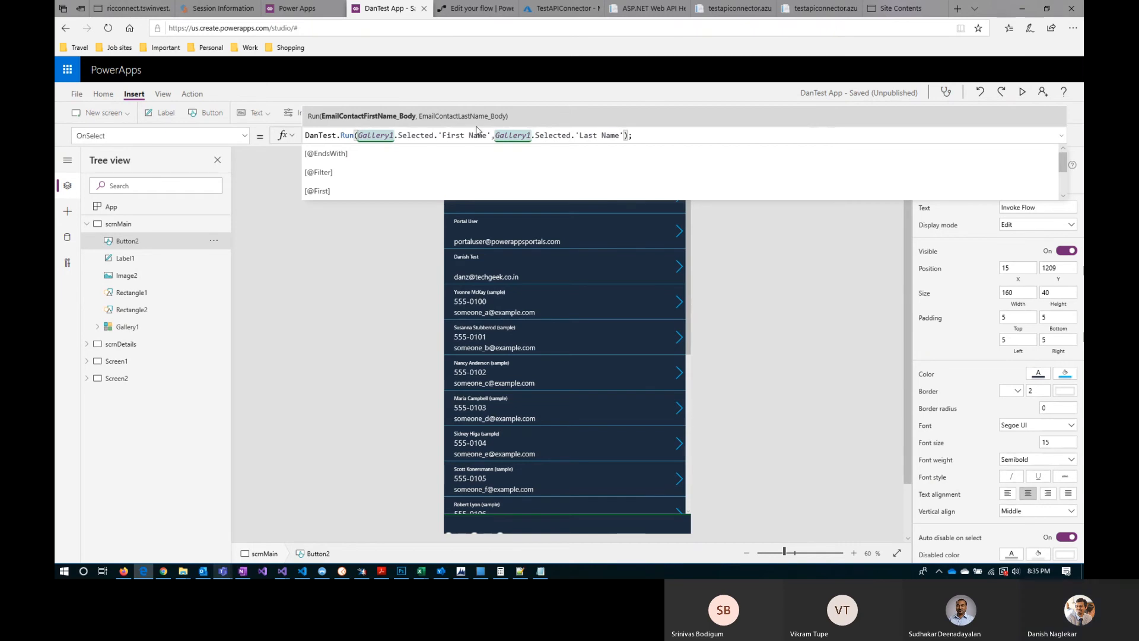
{"action": "left_click_drag", "start_coordinate": [492, 135], "coordinate": [439, 132]}
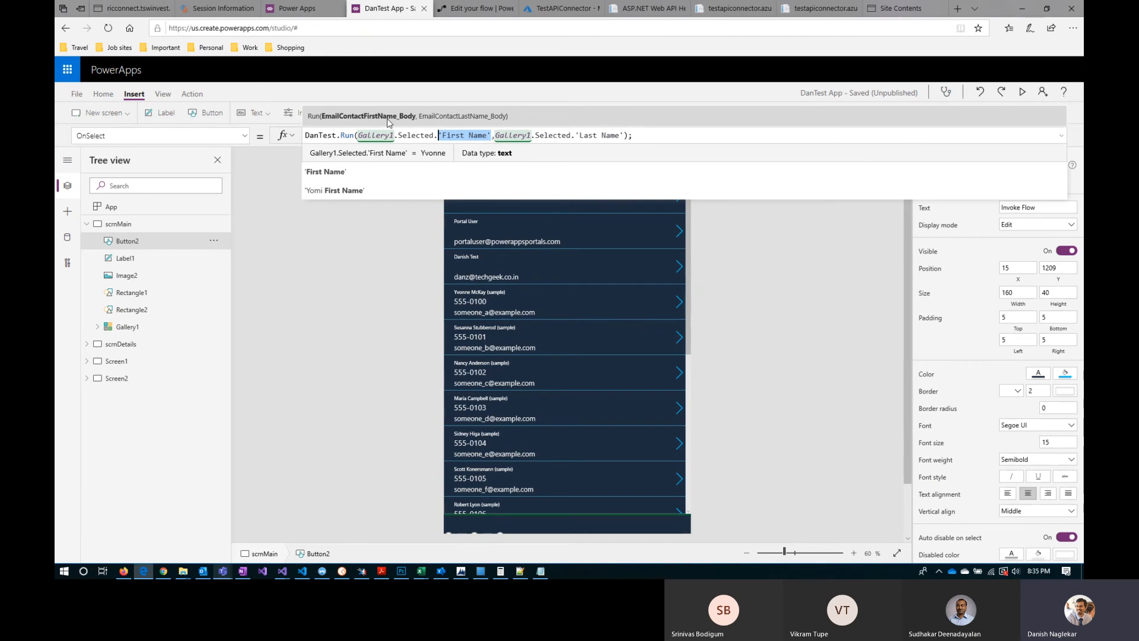
Step: Expand Send Email V2 in the Dan Test flow and compare its body fields with the variable's dynamic content and the app's Run formula
{"action": "left_click", "coordinate": [473, 9]}
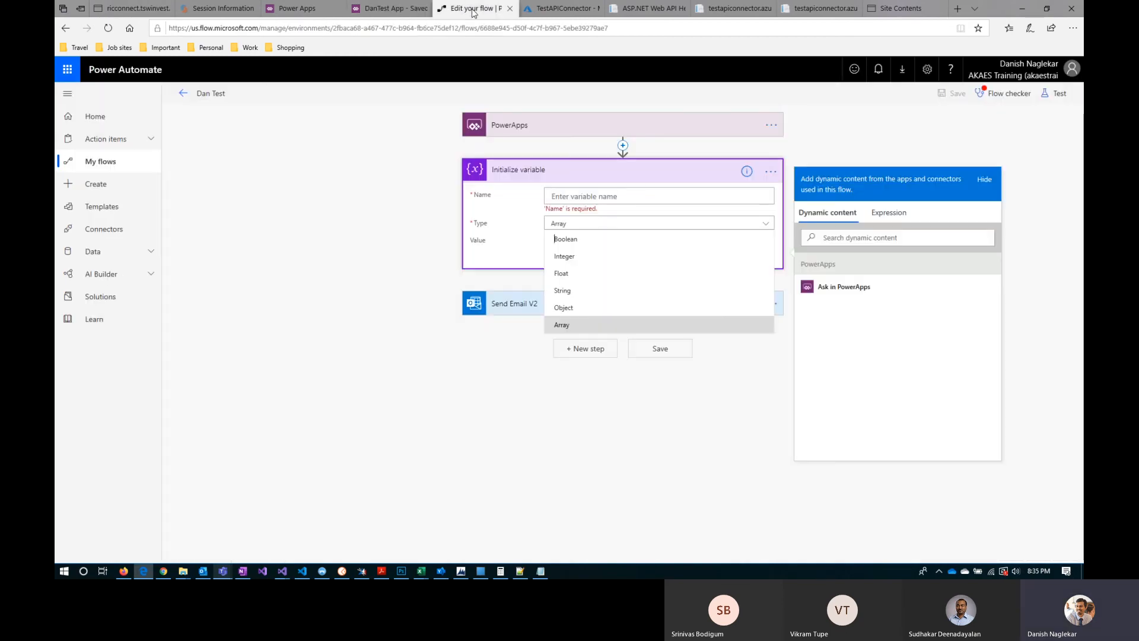
{"action": "left_click", "coordinate": [501, 311]}
{"action": "left_click", "coordinate": [502, 308]}
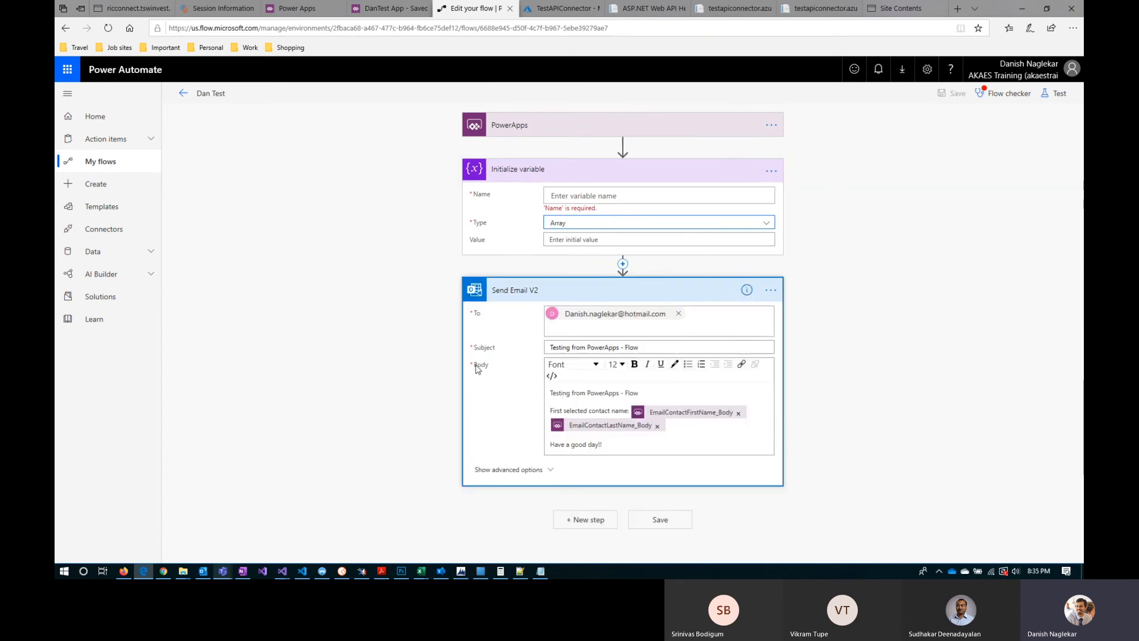
{"action": "left_click_drag", "start_coordinate": [475, 366], "coordinate": [490, 370]}
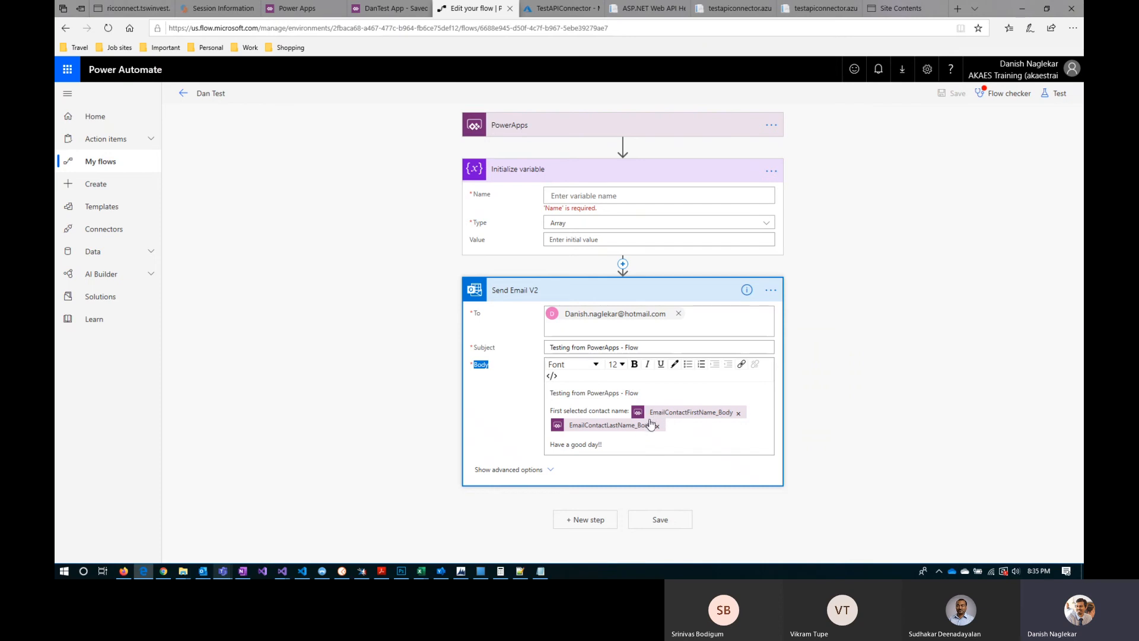
{"action": "left_click", "coordinate": [590, 239]}
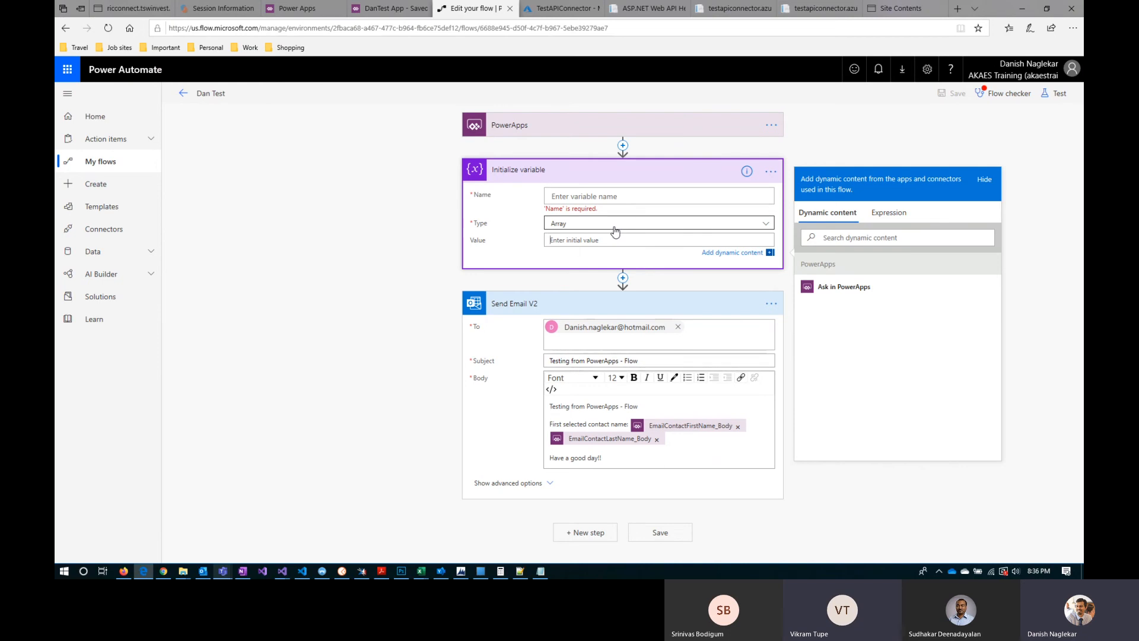
{"action": "left_click", "coordinate": [386, 9]}
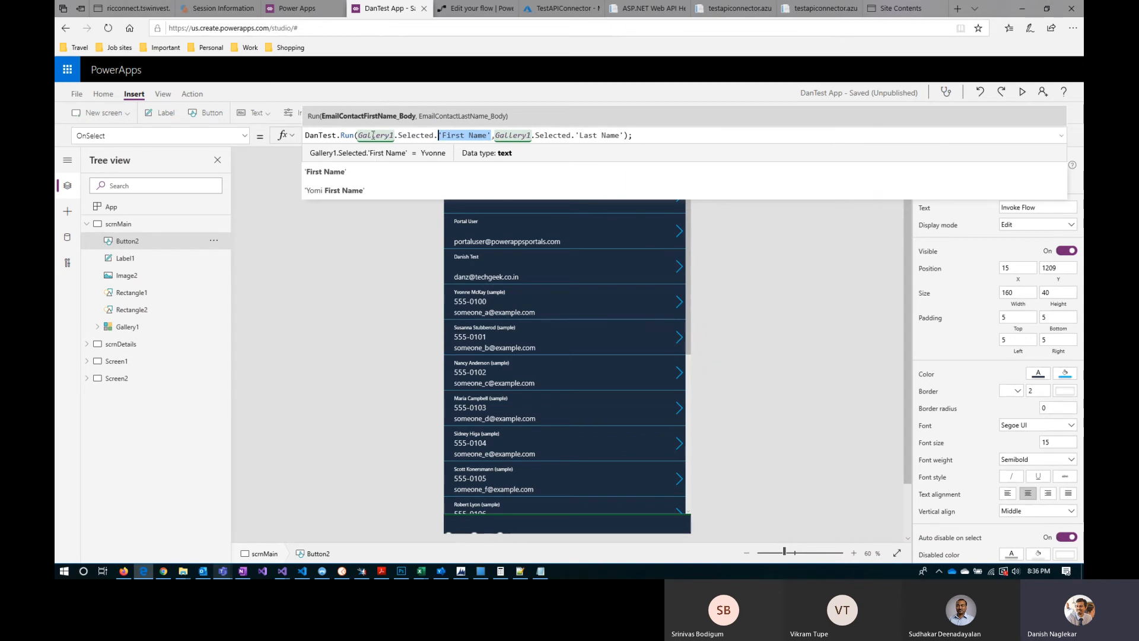
Step: Delete the Initialize variable action from the Dan Test flow
{"action": "left_click", "coordinate": [472, 10]}
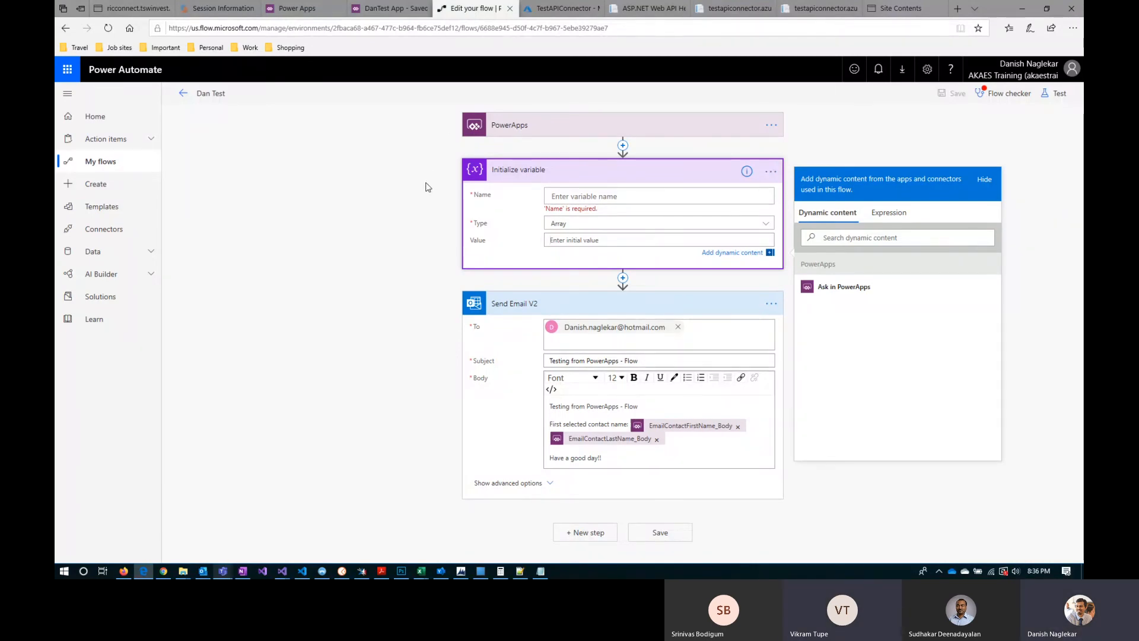
{"action": "left_click", "coordinate": [766, 174]}
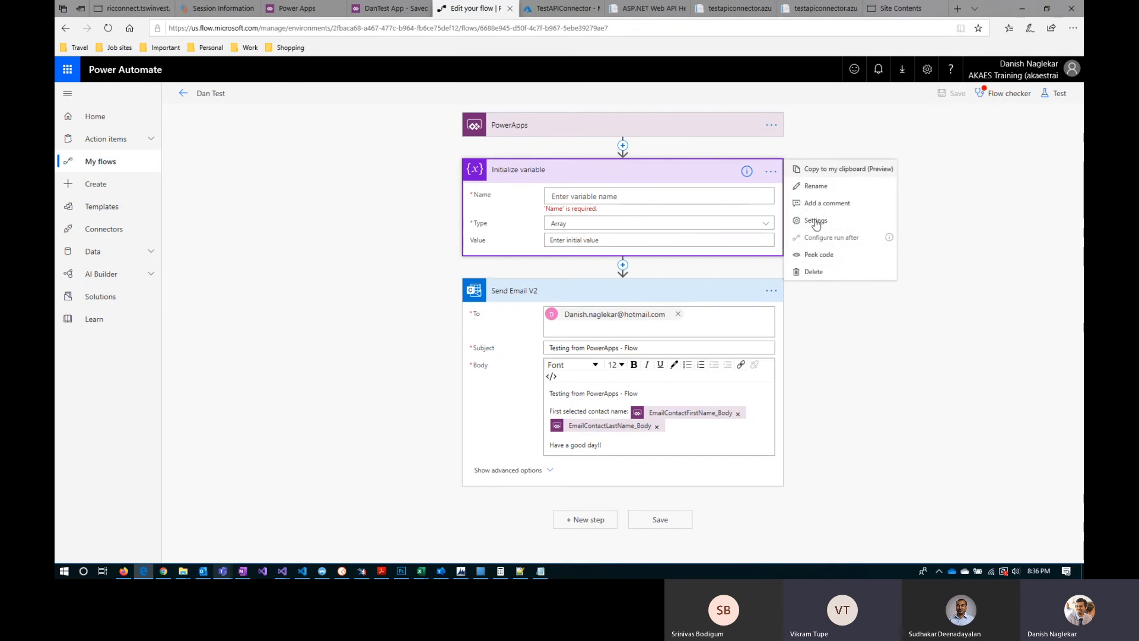
{"action": "left_click", "coordinate": [867, 351]}
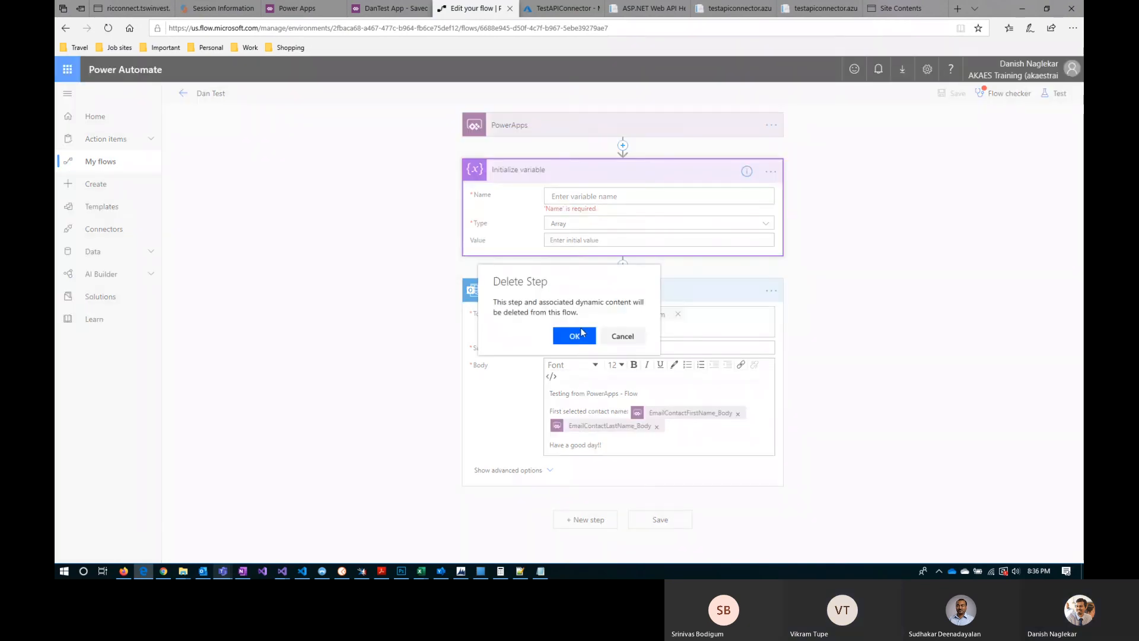
{"action": "left_click", "coordinate": [574, 336]}
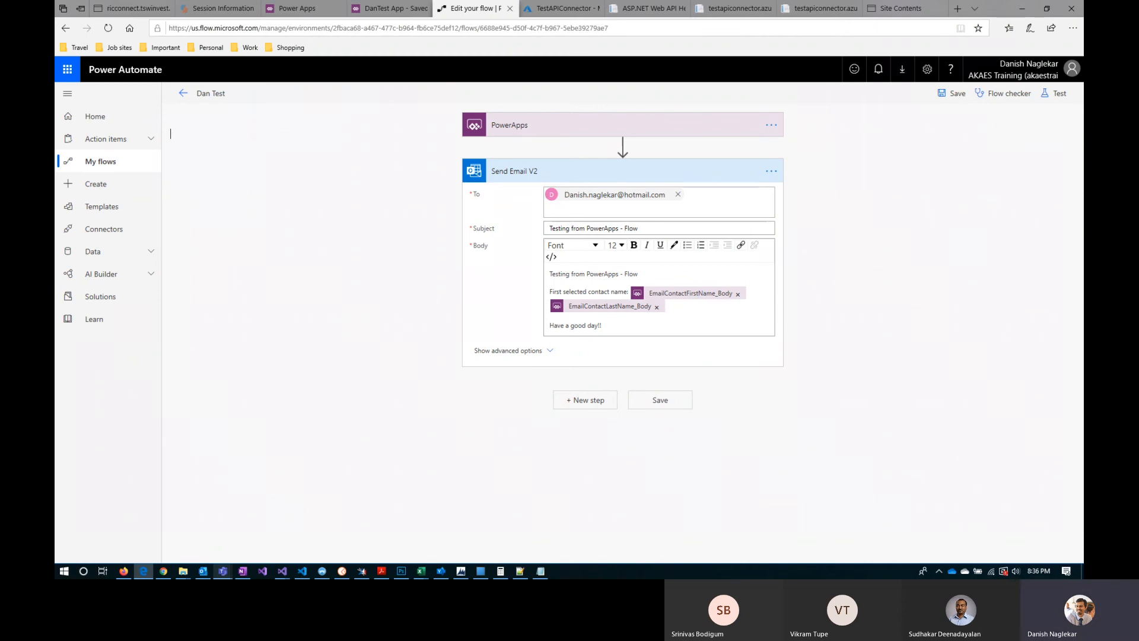
Step: Switch back to DanTest App and leave the Invoke Flow button's formula, selecting the scrnMain screen
{"action": "mouse_move", "coordinate": [622, 149]}
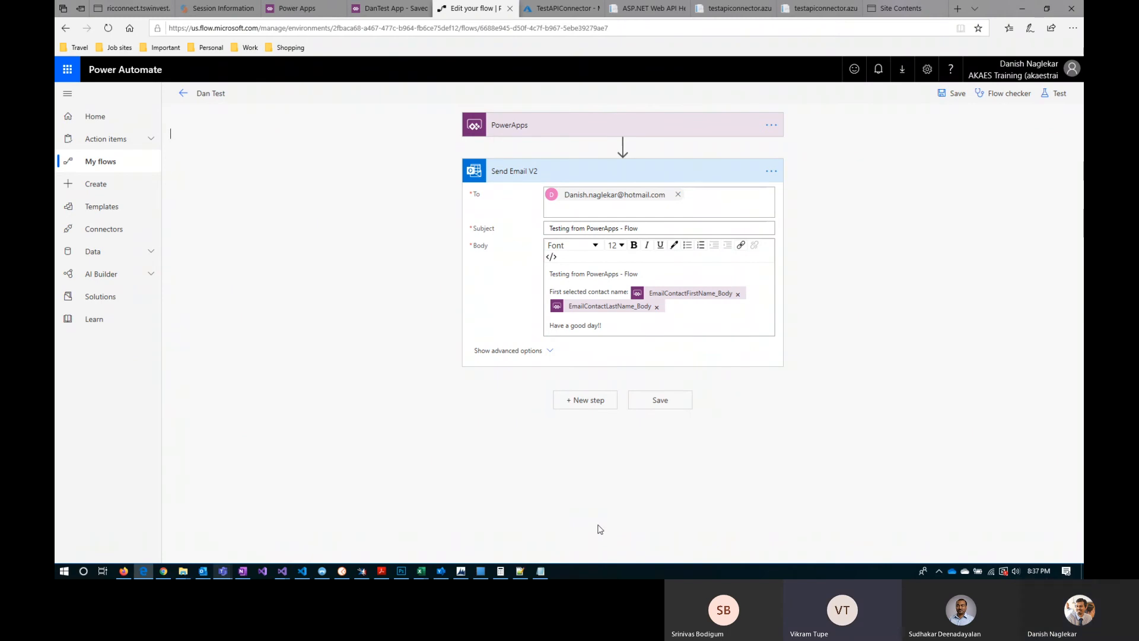
{"action": "left_click", "coordinate": [390, 8]}
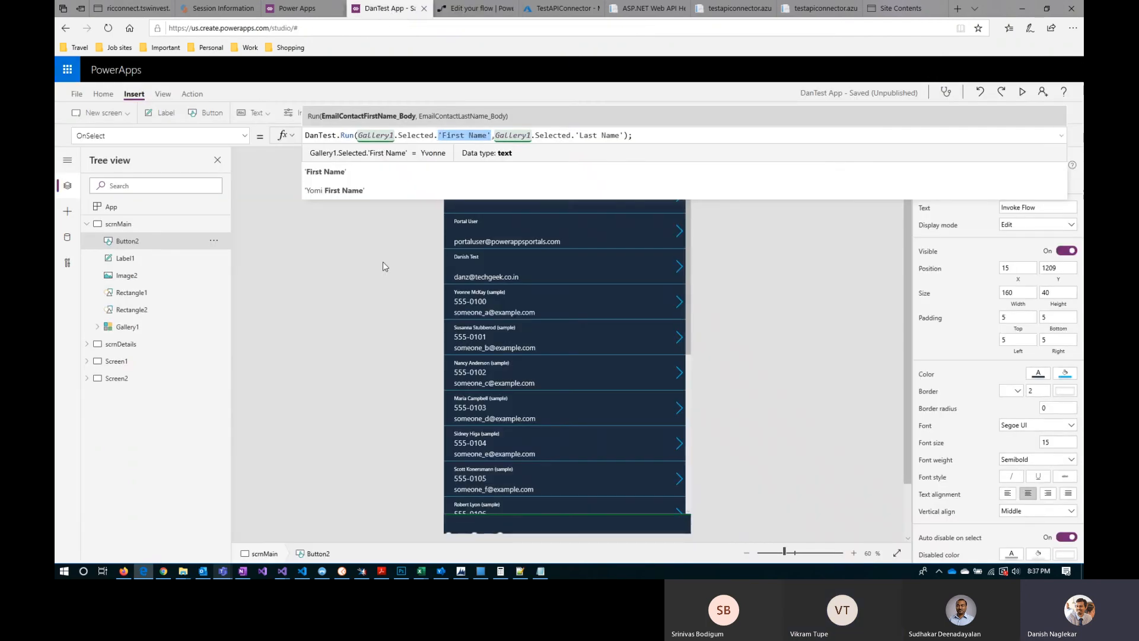
{"action": "left_click", "coordinate": [382, 298]}
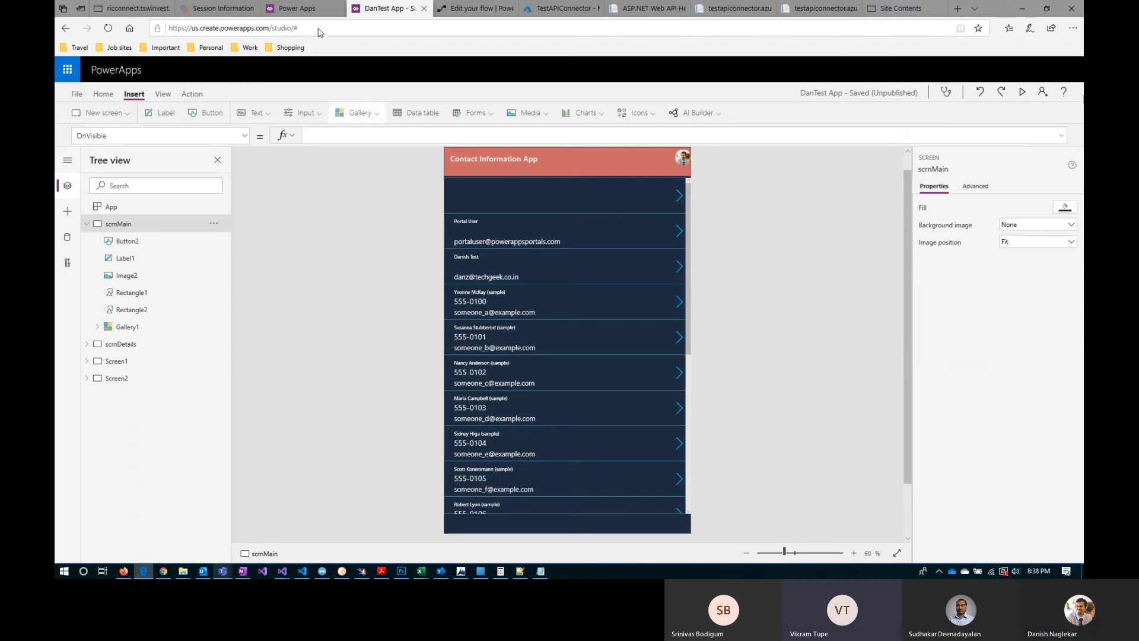
Step: Review the list of available environments on the Power Apps site, then close it
{"action": "left_click", "coordinate": [297, 8]}
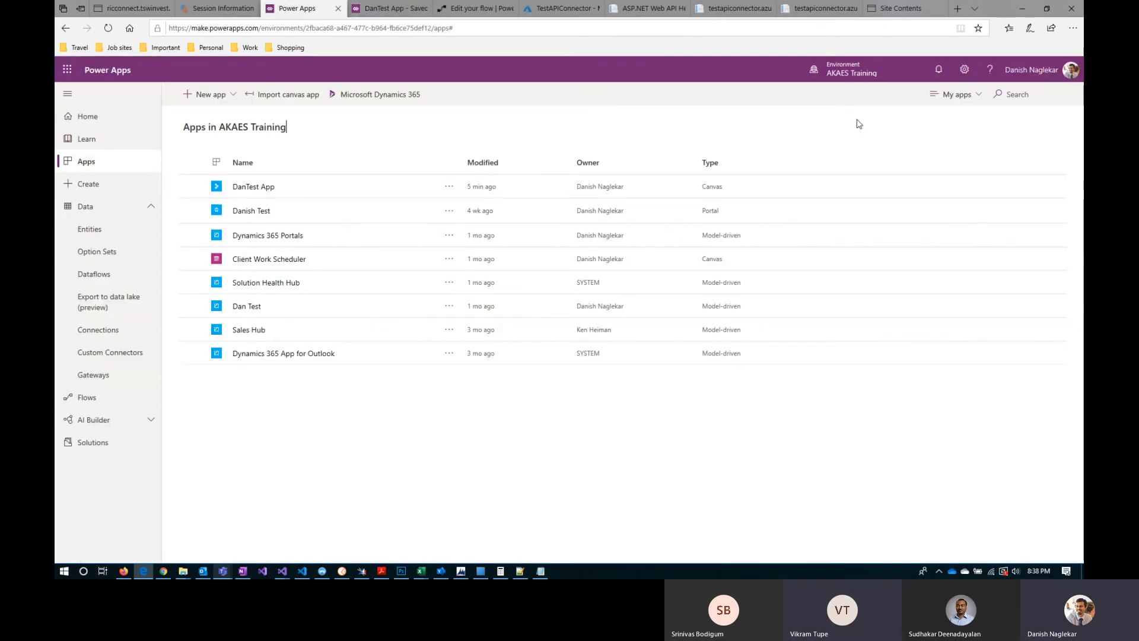
{"action": "left_click", "coordinate": [888, 73]}
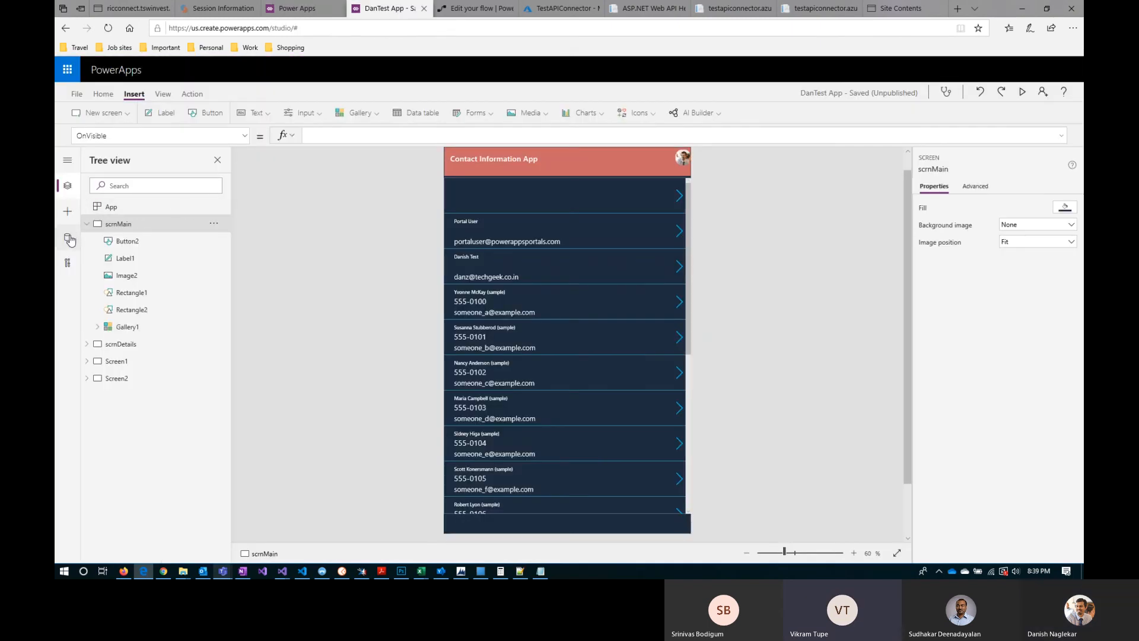
{"action": "left_click", "coordinate": [297, 9]}
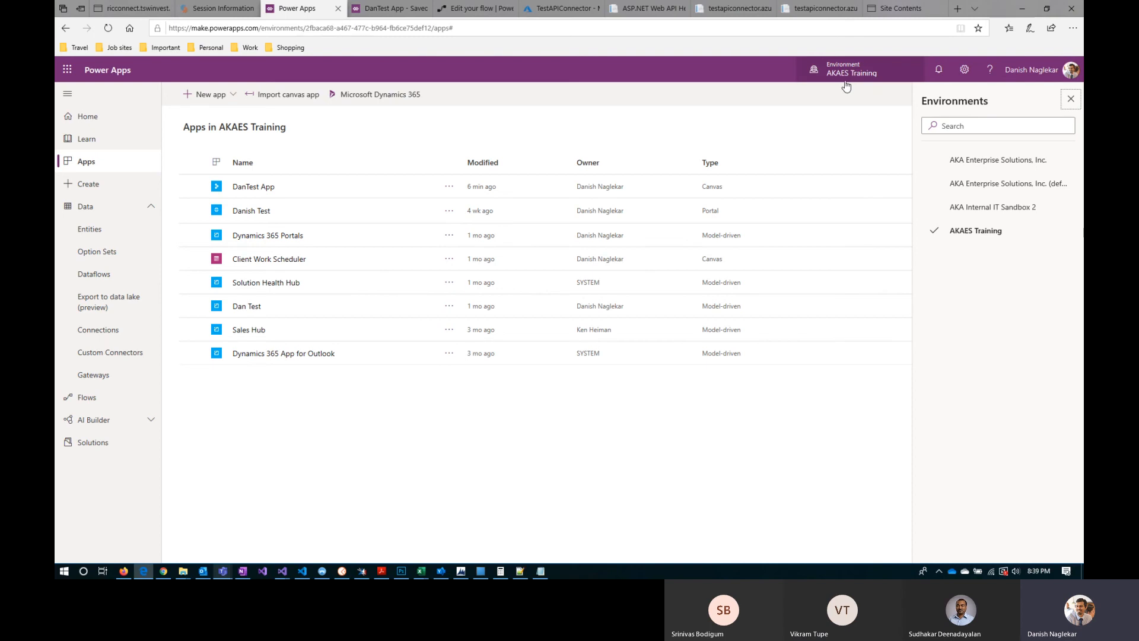
{"action": "left_click", "coordinate": [1070, 98]}
Step: Examine DanTest App's data sources and browse all Common Data Service entities in the current environment
{"action": "left_click", "coordinate": [391, 8]}
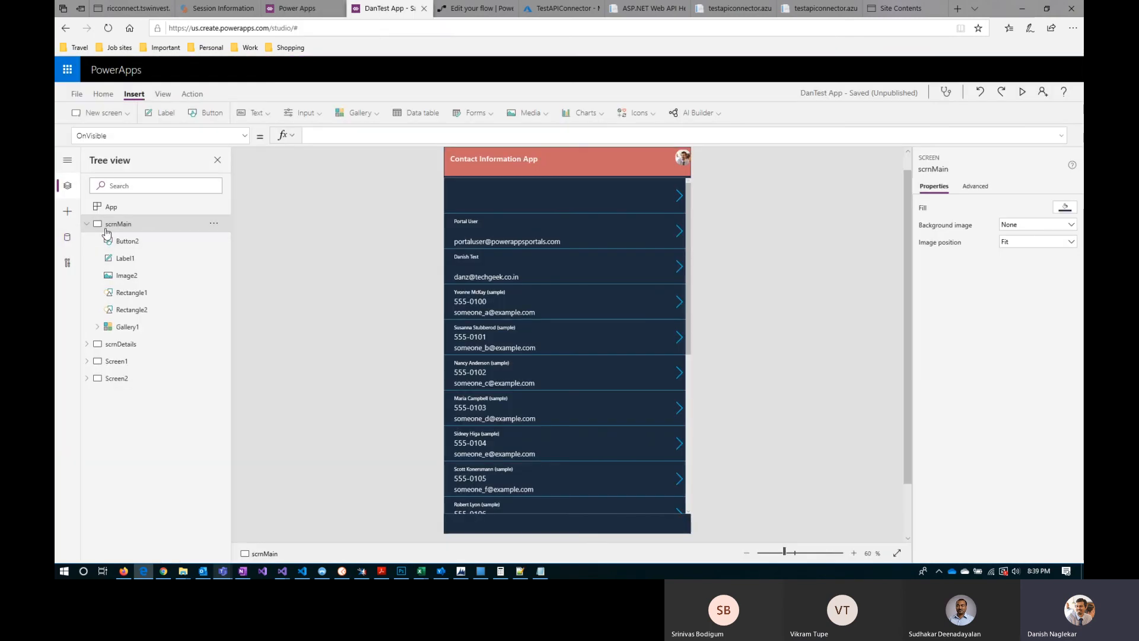
{"action": "left_click", "coordinate": [68, 240]}
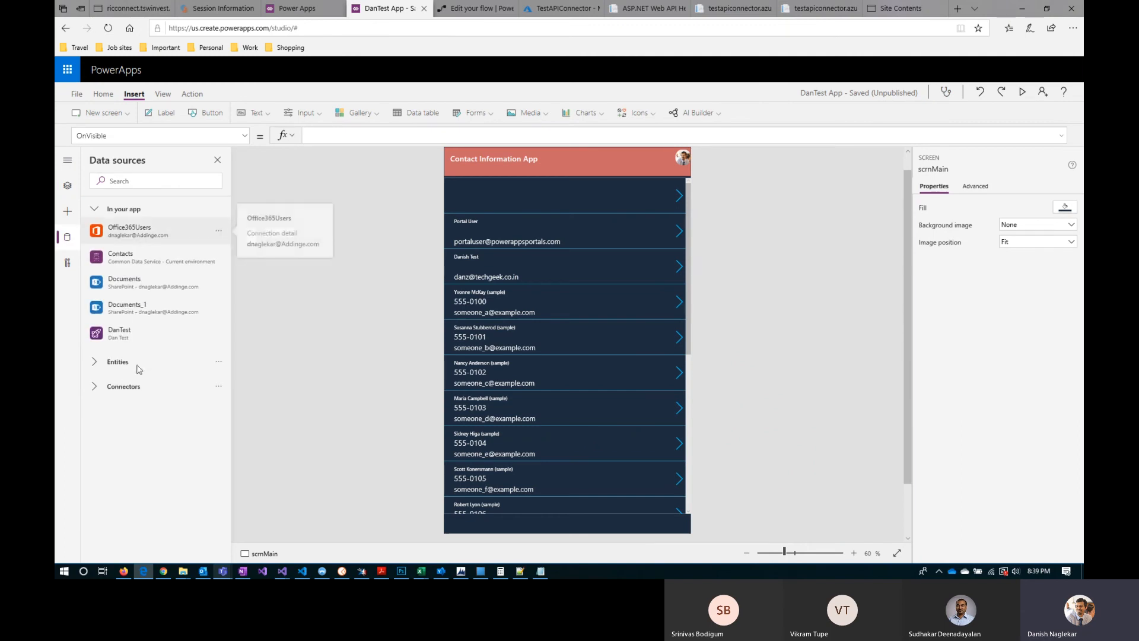
{"action": "left_click", "coordinate": [97, 361]}
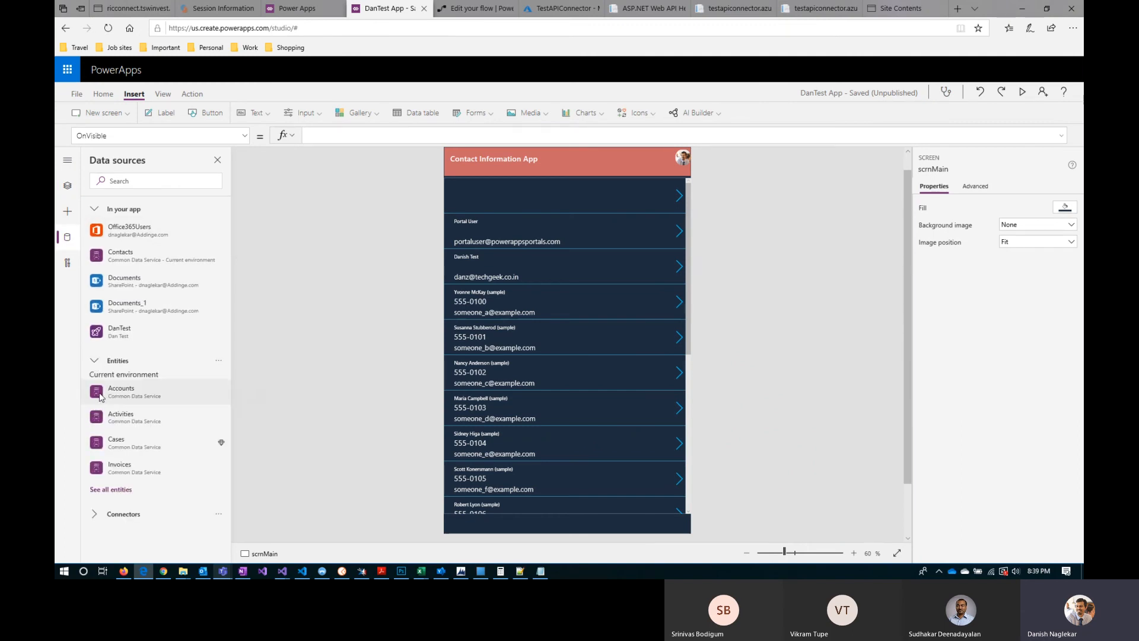
{"action": "mouse_move", "coordinate": [99, 399]}
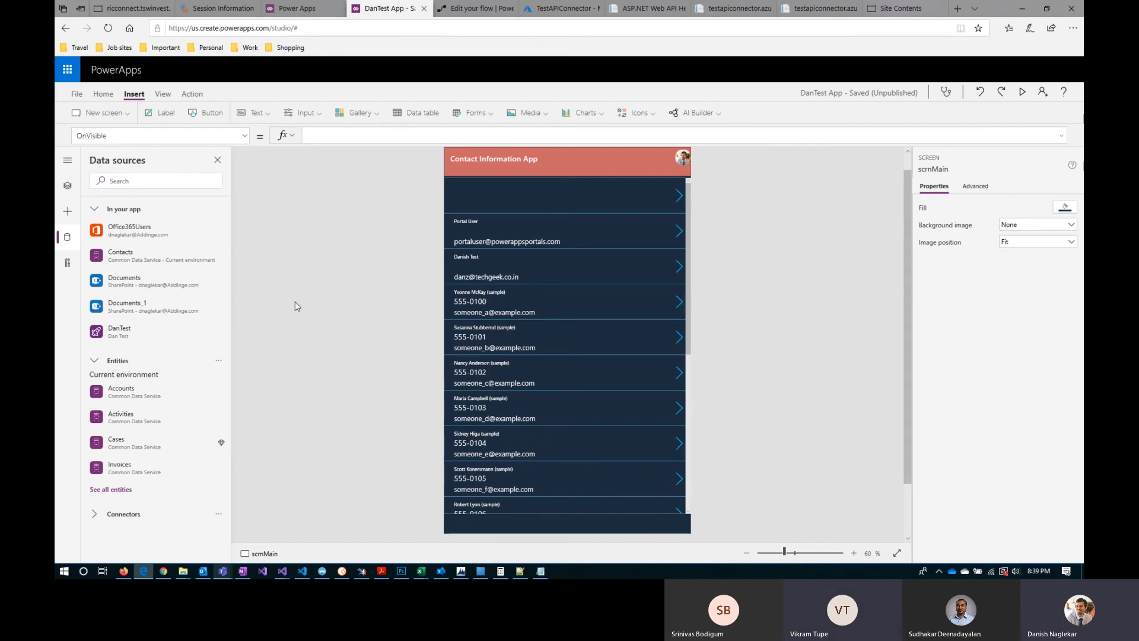
{"action": "left_click", "coordinate": [116, 492]}
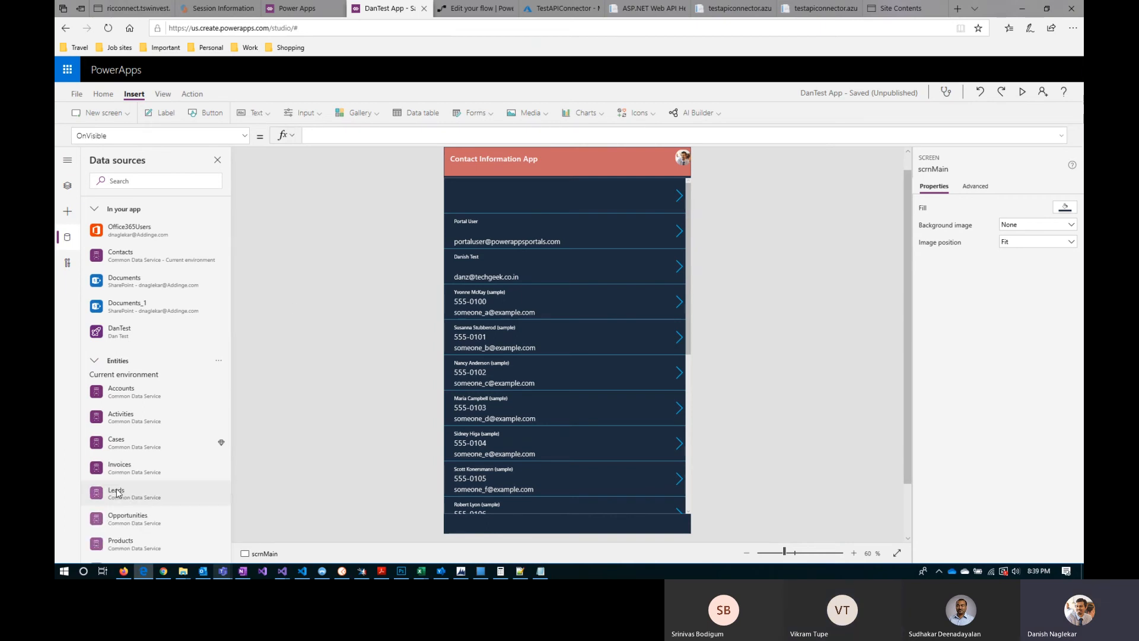
{"action": "scroll", "coordinate": [145, 457], "scroll_direction": "down", "scroll_amount": 2}
{"action": "scroll", "coordinate": [145, 458], "scroll_direction": "down", "scroll_amount": 6}
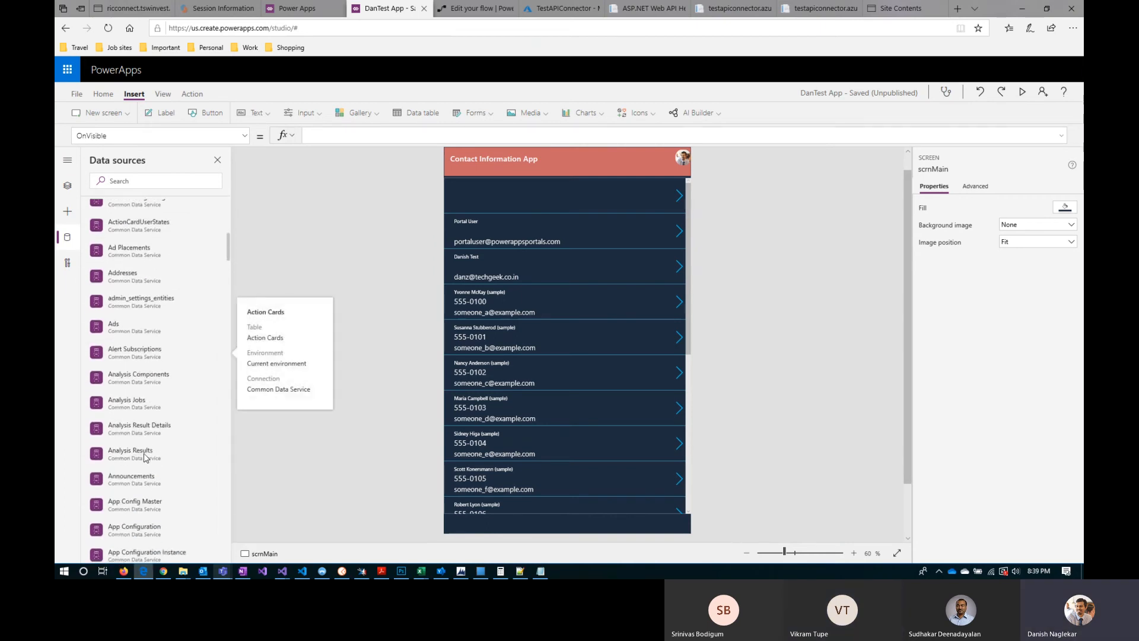
{"action": "scroll", "coordinate": [146, 457], "scroll_direction": "up", "scroll_amount": 8}
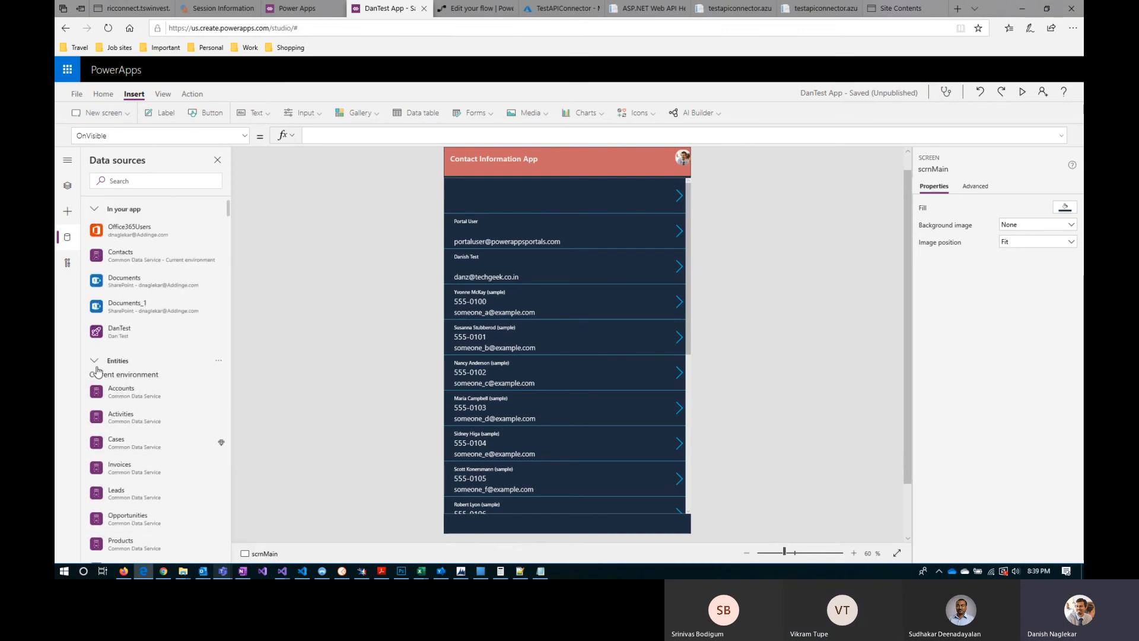
{"action": "left_click", "coordinate": [134, 181]}
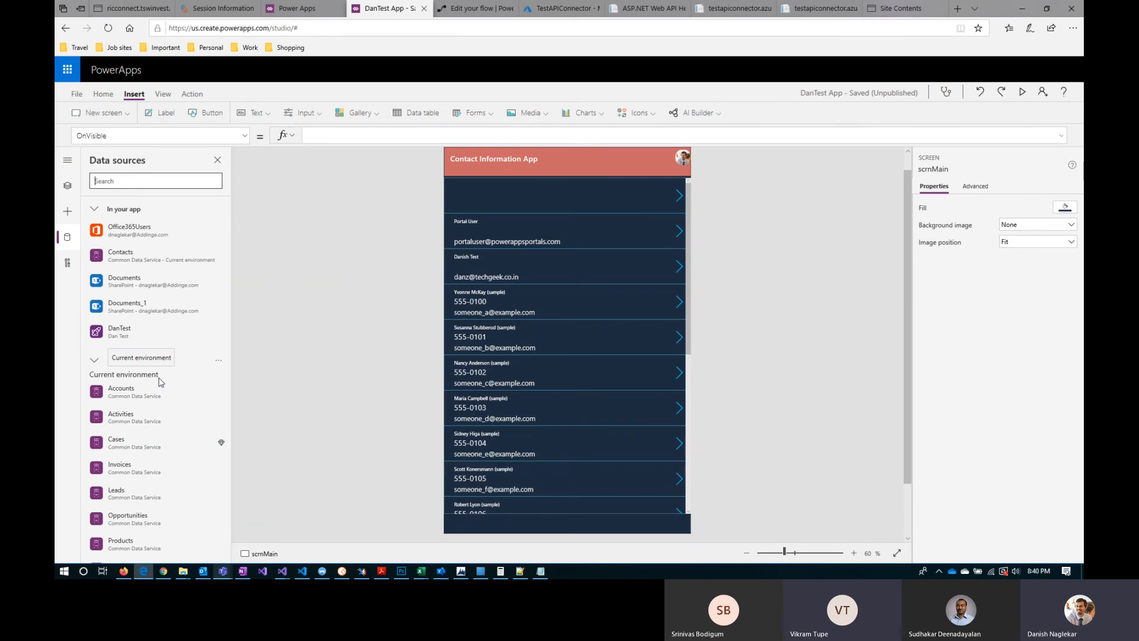
Step: Switch to the Power Apps site and open the DanishTest solution
{"action": "left_click", "coordinate": [294, 9]}
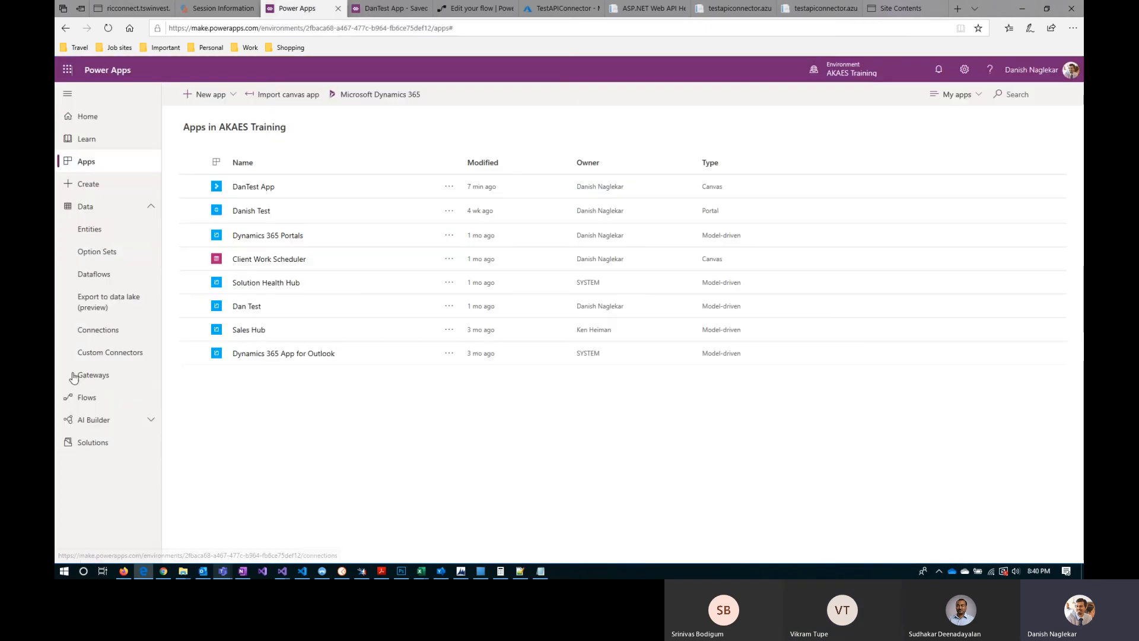
{"action": "left_click", "coordinate": [95, 445]}
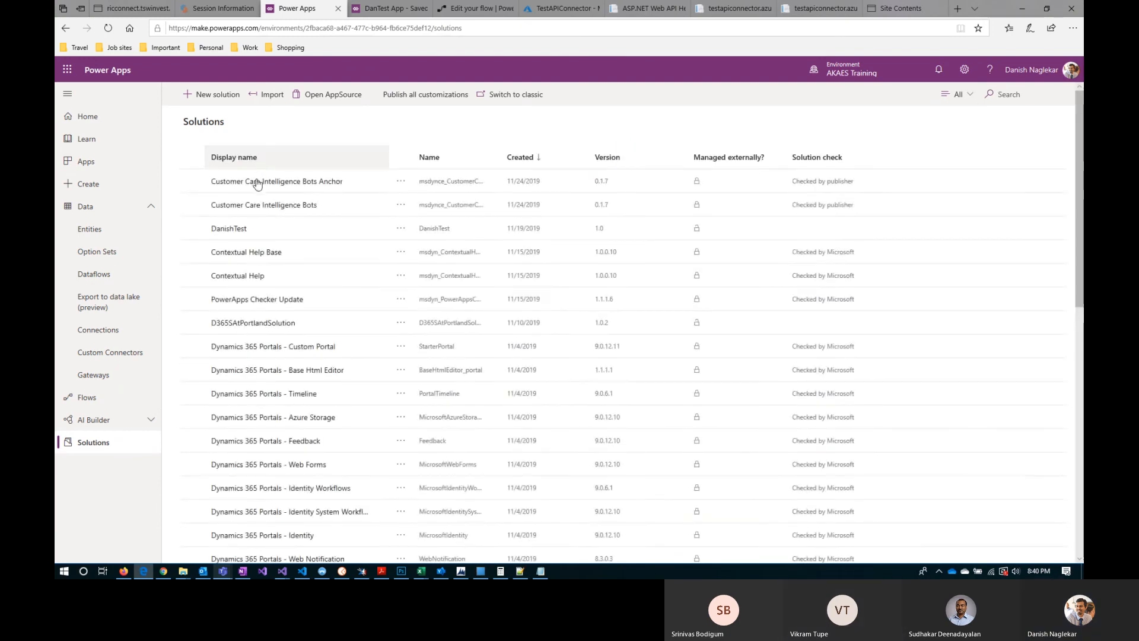
{"action": "left_click", "coordinate": [241, 233]}
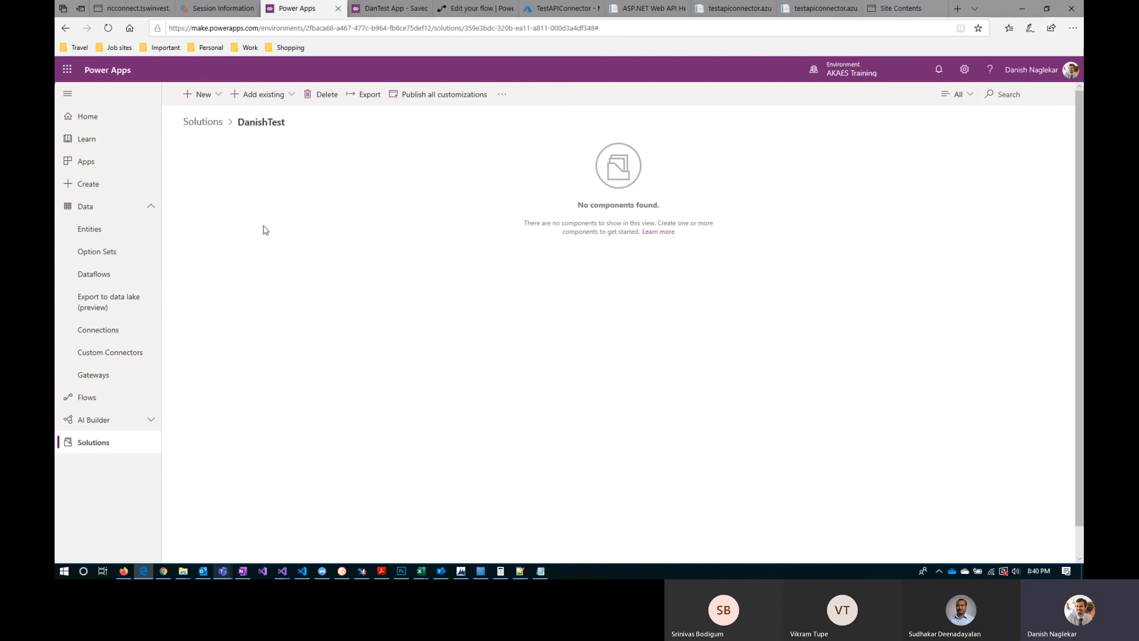
Step: Review the component types that can be created in the DanishTest solution, including the canvas app form factors
{"action": "left_click", "coordinate": [208, 97]}
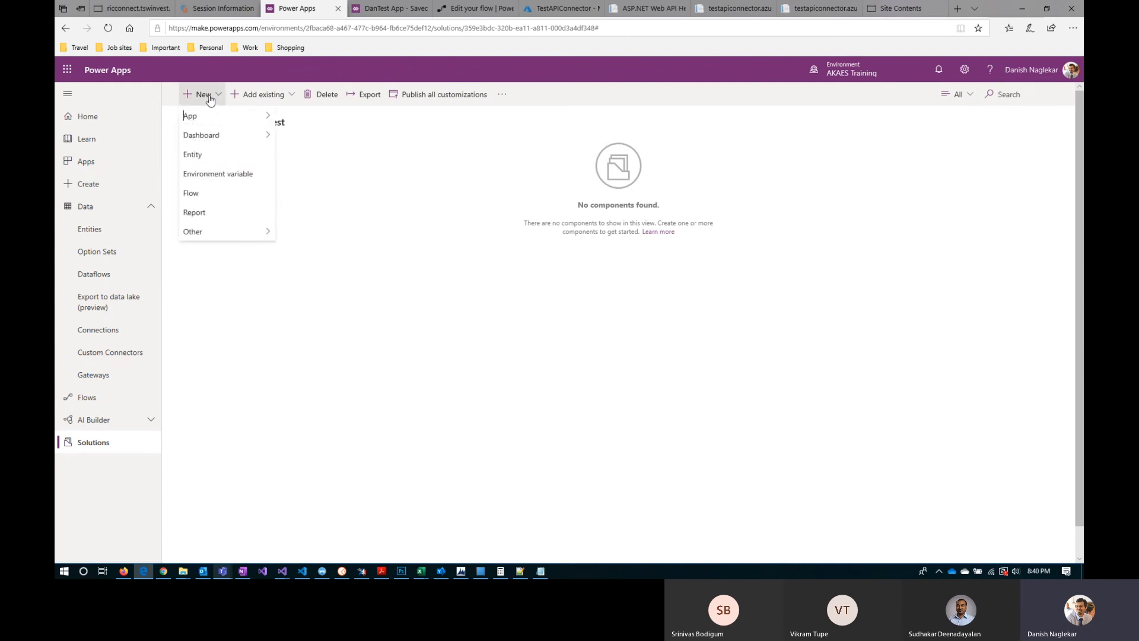
{"action": "mouse_move", "coordinate": [211, 125]}
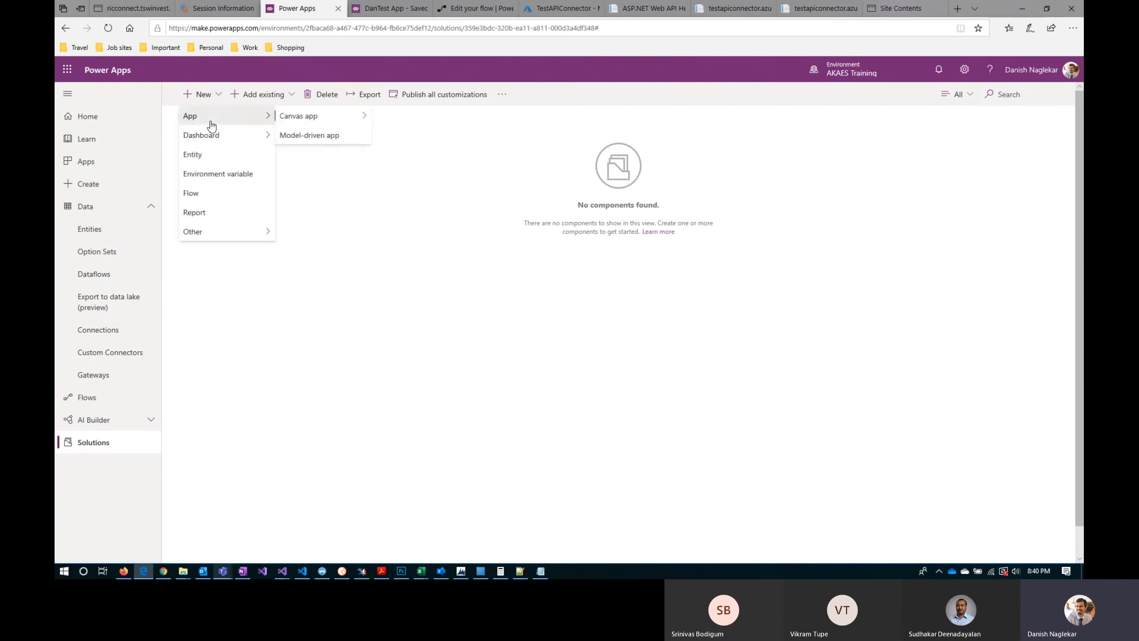
{"action": "left_click", "coordinate": [319, 348]}
{"action": "left_click", "coordinate": [210, 96]}
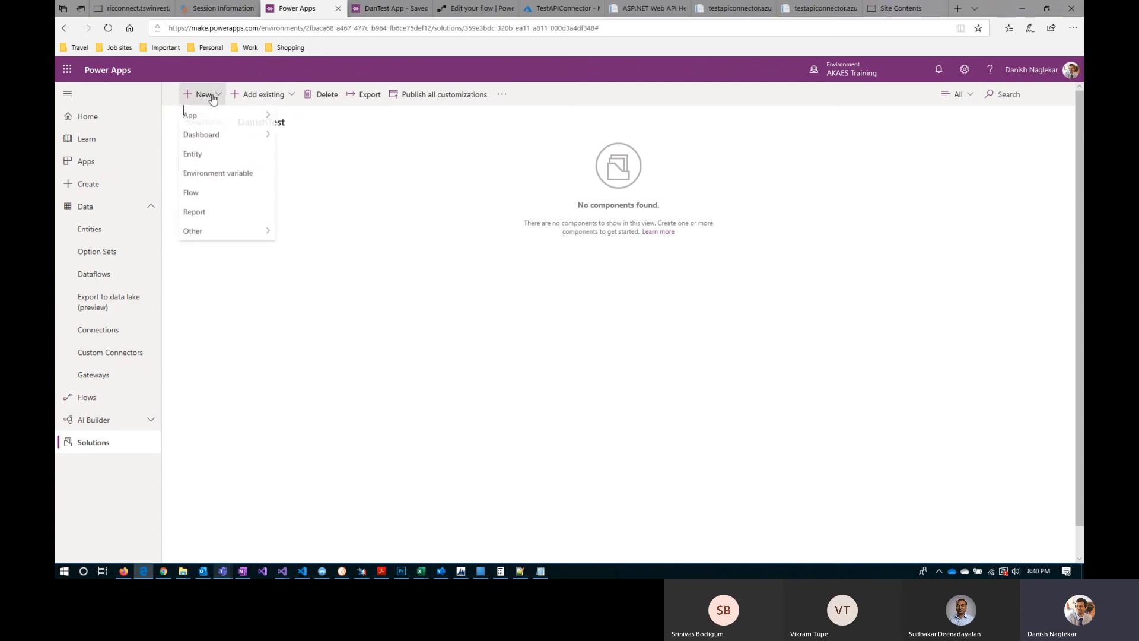
{"action": "mouse_move", "coordinate": [215, 115]}
{"action": "mouse_move", "coordinate": [332, 118]}
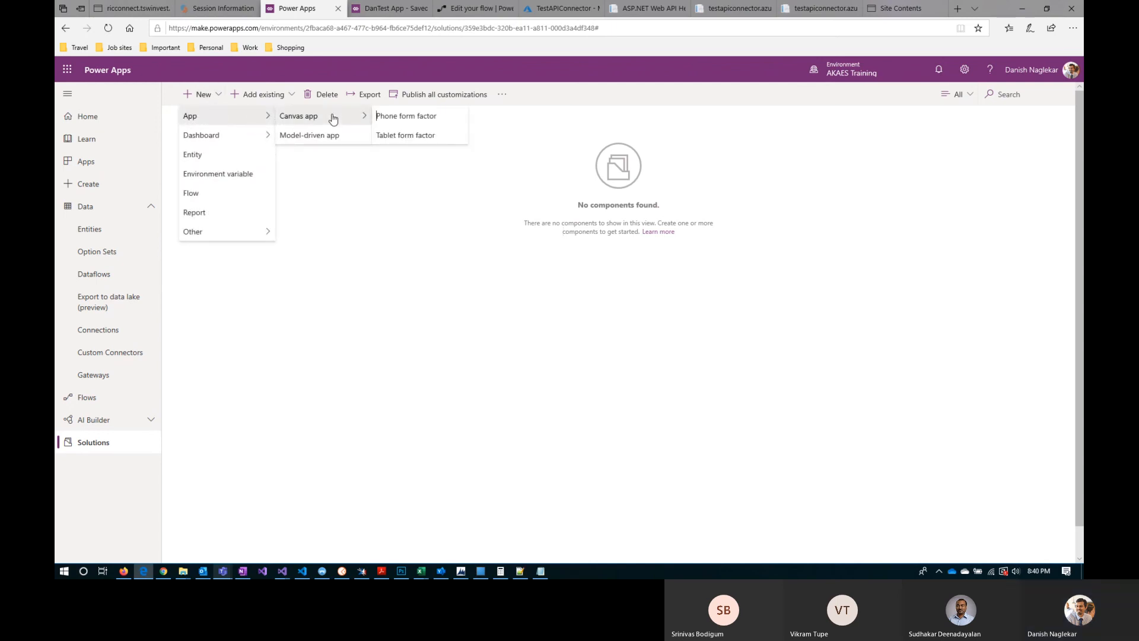
Step: Start a new flow from the DanishTest solution, then close its page and return to the solution
{"action": "left_click", "coordinate": [230, 195]}
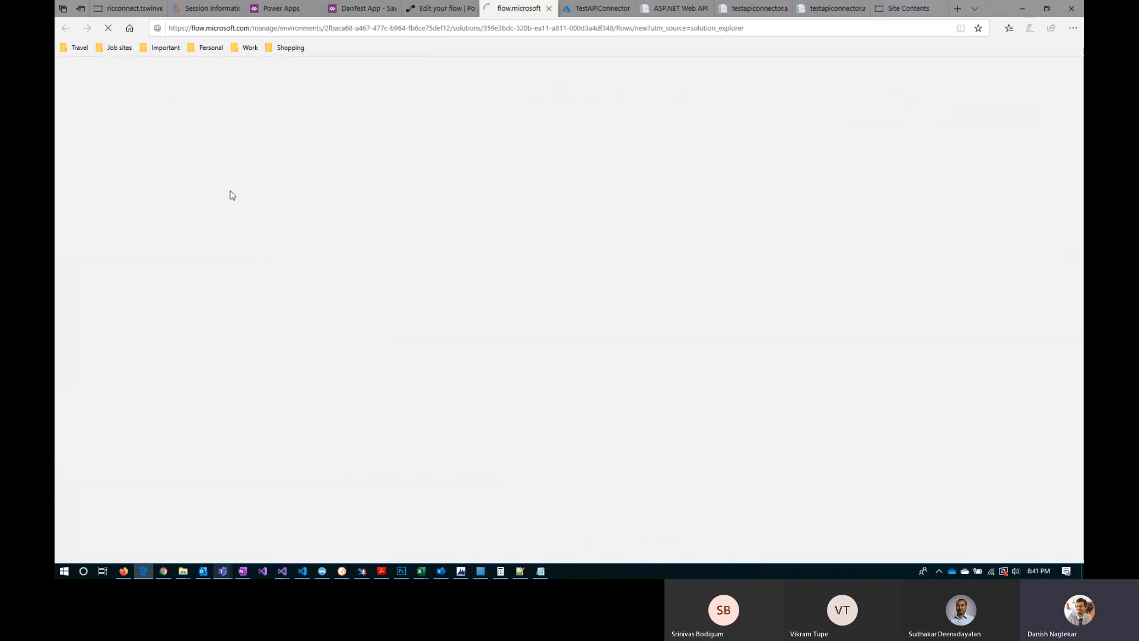
{"action": "left_click", "coordinate": [549, 9]}
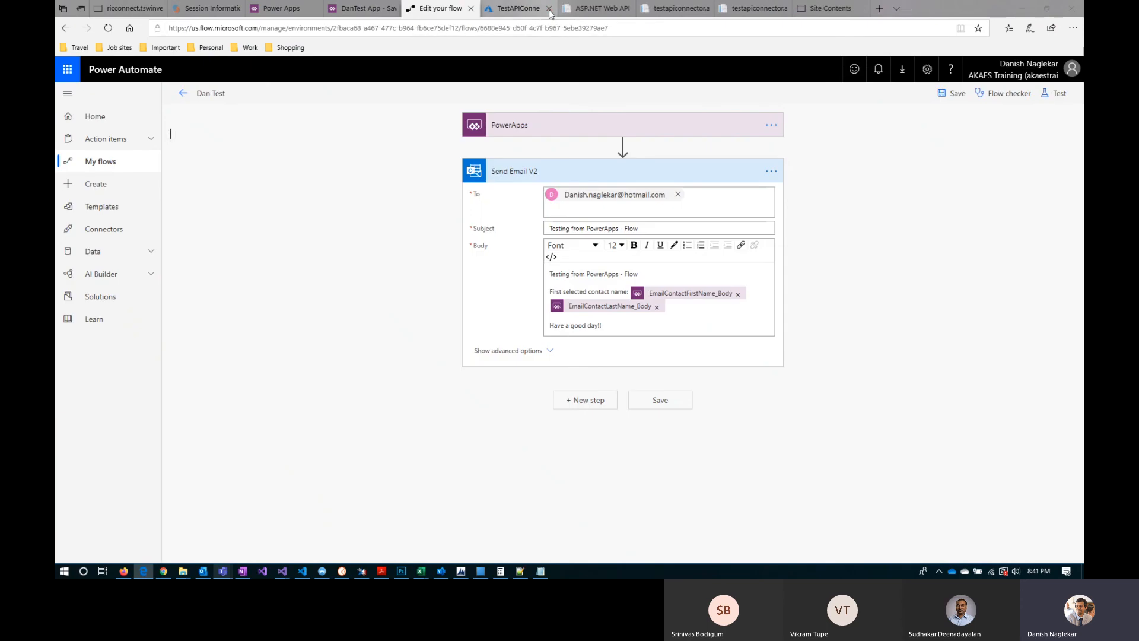
{"action": "left_click", "coordinate": [293, 9]}
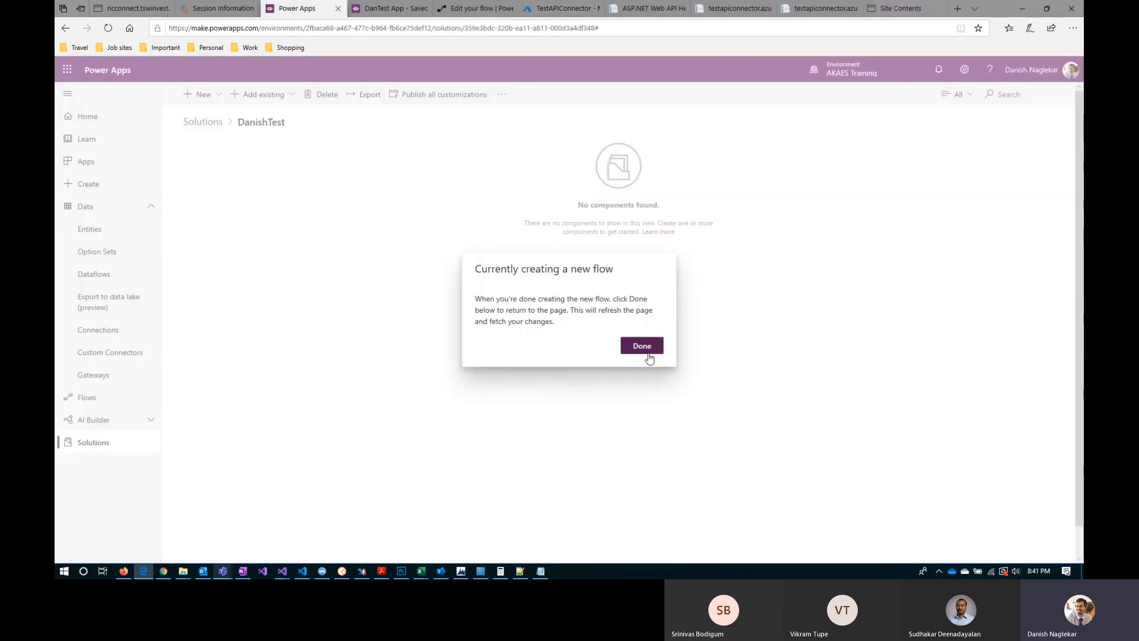
{"action": "left_click", "coordinate": [647, 351]}
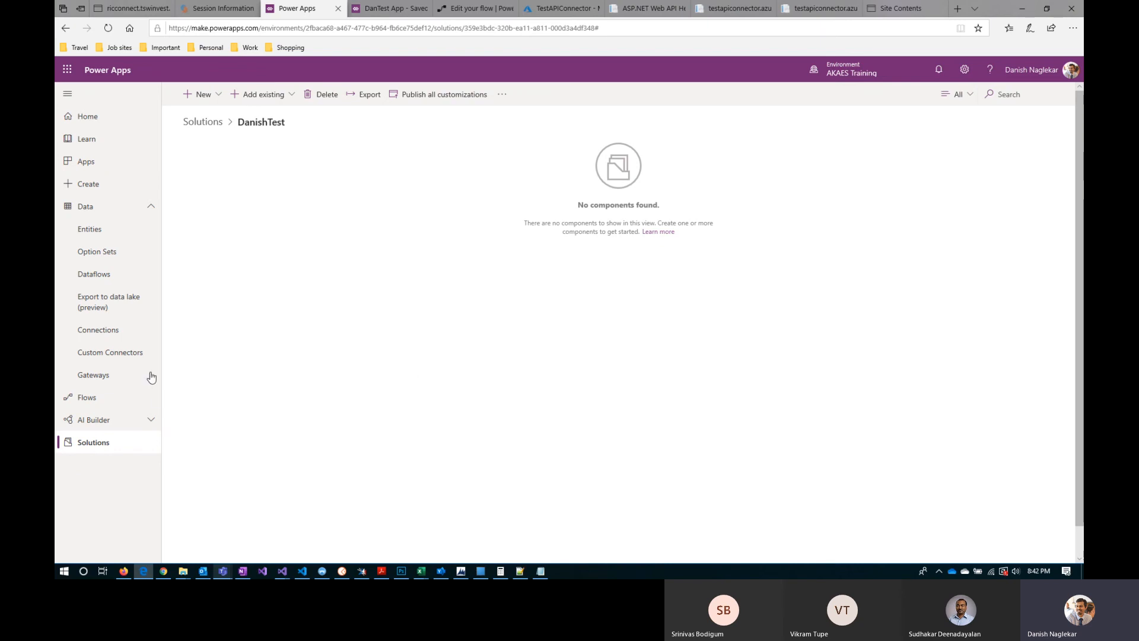
Step: Switch to DanTest App, browse its Common Data Service entities and collapse the Entities group
{"action": "left_click", "coordinate": [380, 10]}
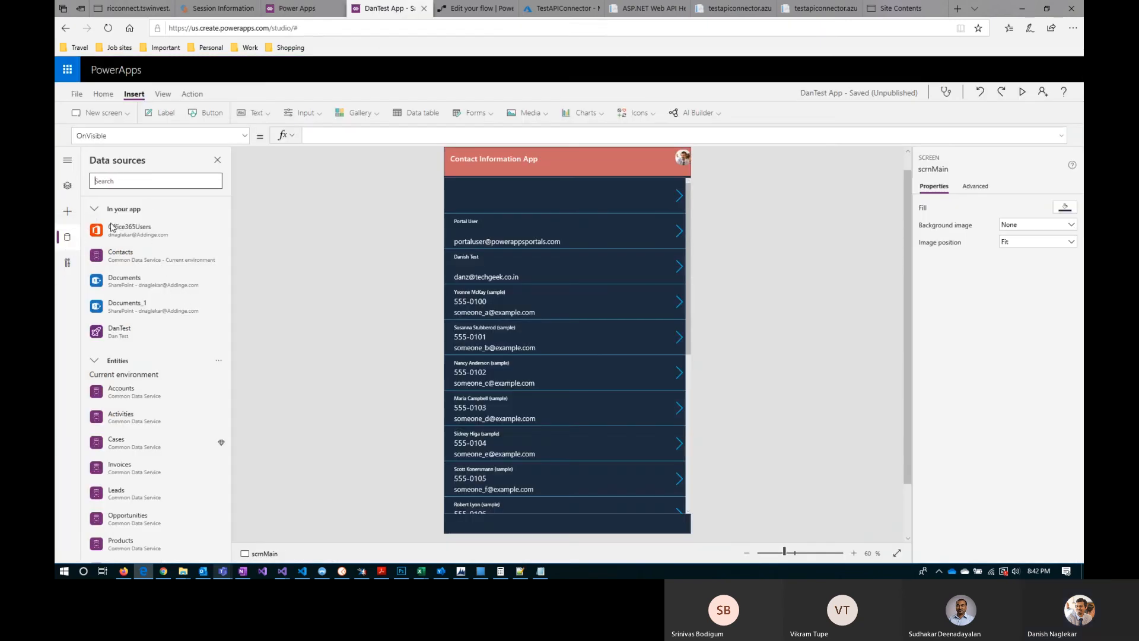
{"action": "scroll", "coordinate": [145, 433], "scroll_direction": "down", "scroll_amount": 5}
{"action": "scroll", "coordinate": [146, 450], "scroll_direction": "up", "scroll_amount": 10}
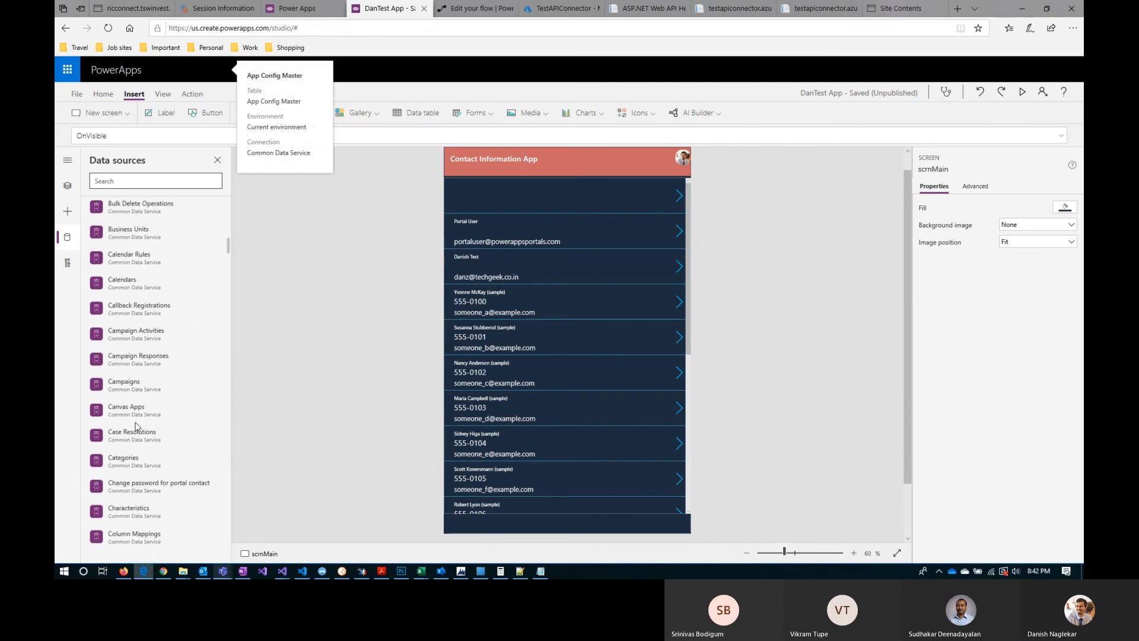
{"action": "left_click", "coordinate": [113, 361]}
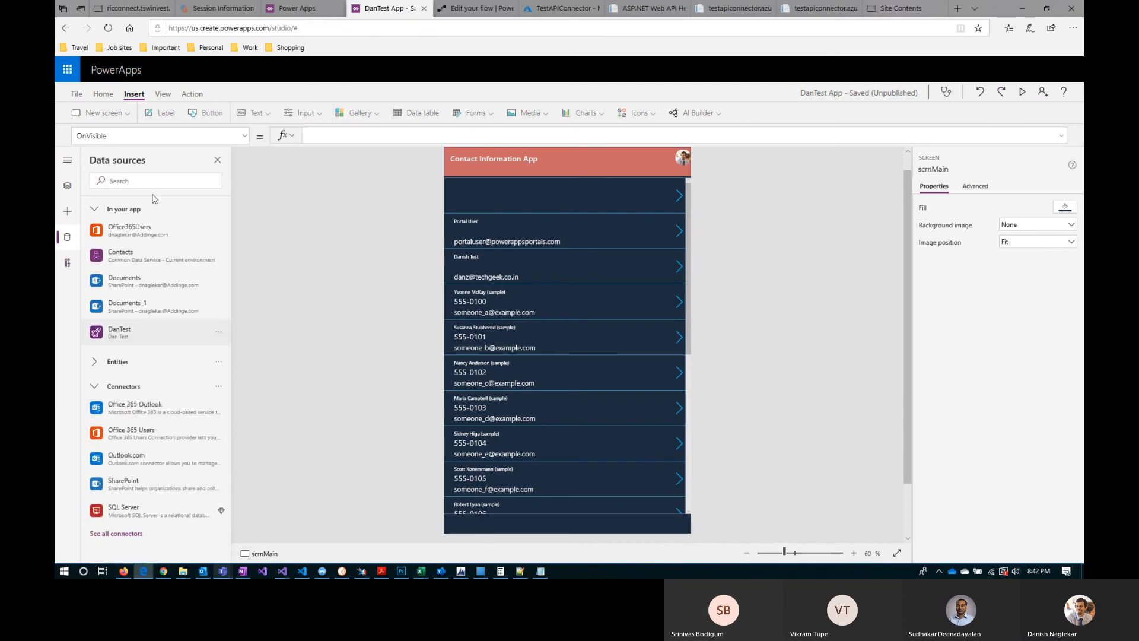
Step: Search the data sources for "hubsp", shorten the query to "hubs" and "hu", and clear the search
{"action": "mouse_move", "coordinate": [183, 236]}
{"action": "type", "text": "hubsp"}
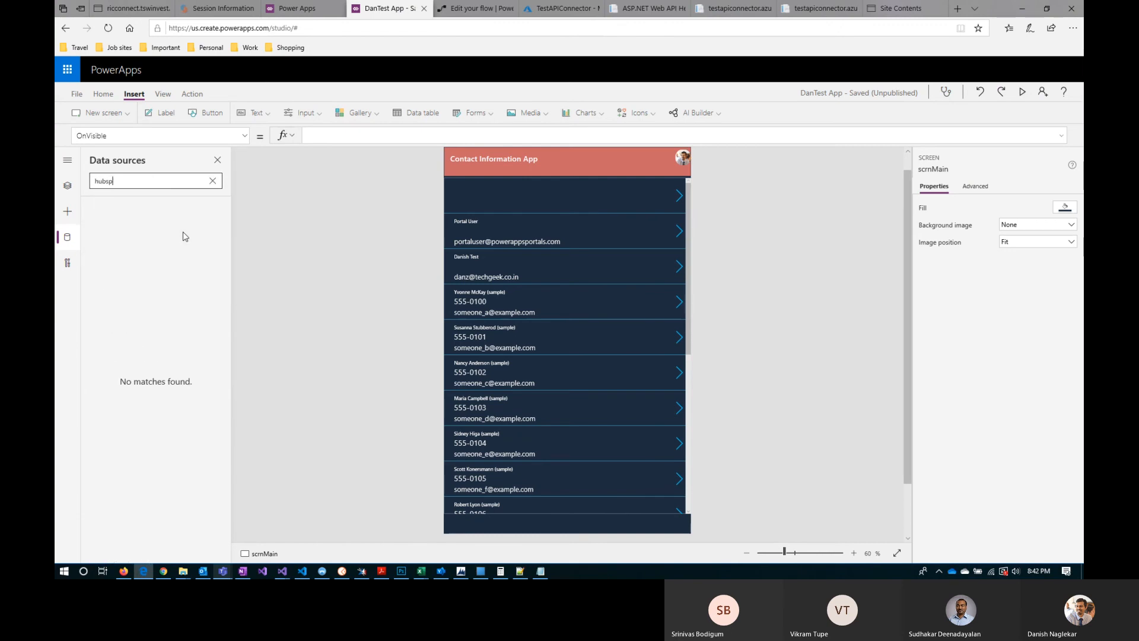
{"action": "key", "text": "BackSpace"}
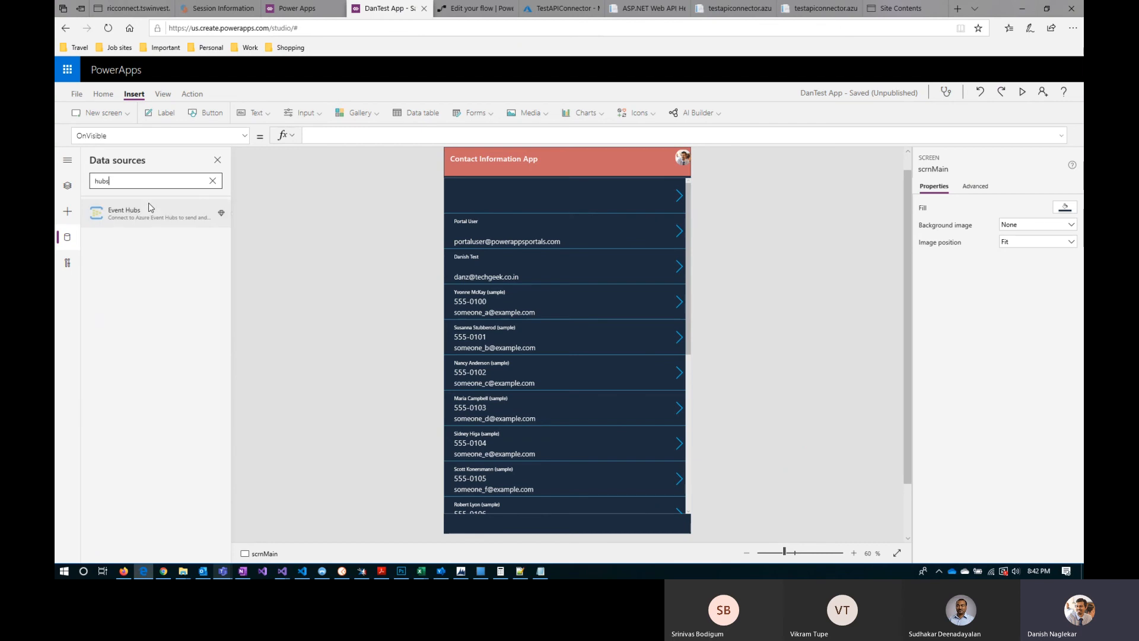
{"action": "mouse_move", "coordinate": [151, 207]}
{"action": "key", "text": "BackSpace"}
{"action": "key", "text": "BackSpace"}
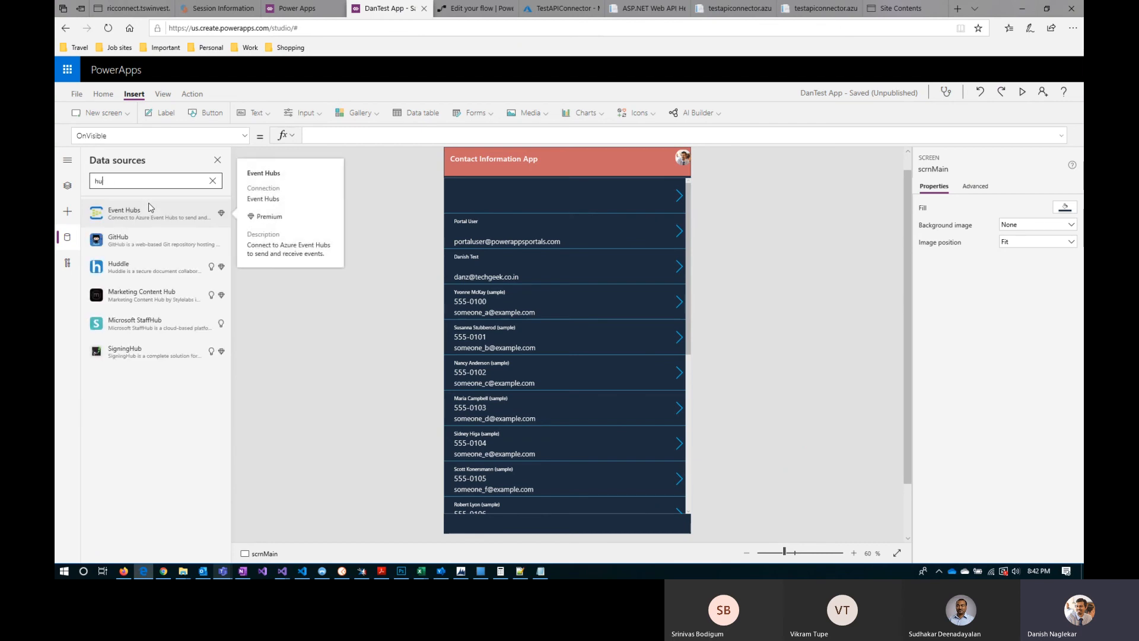
{"action": "key", "text": "BackSpace"}
{"action": "key", "text": "BackSpace"}
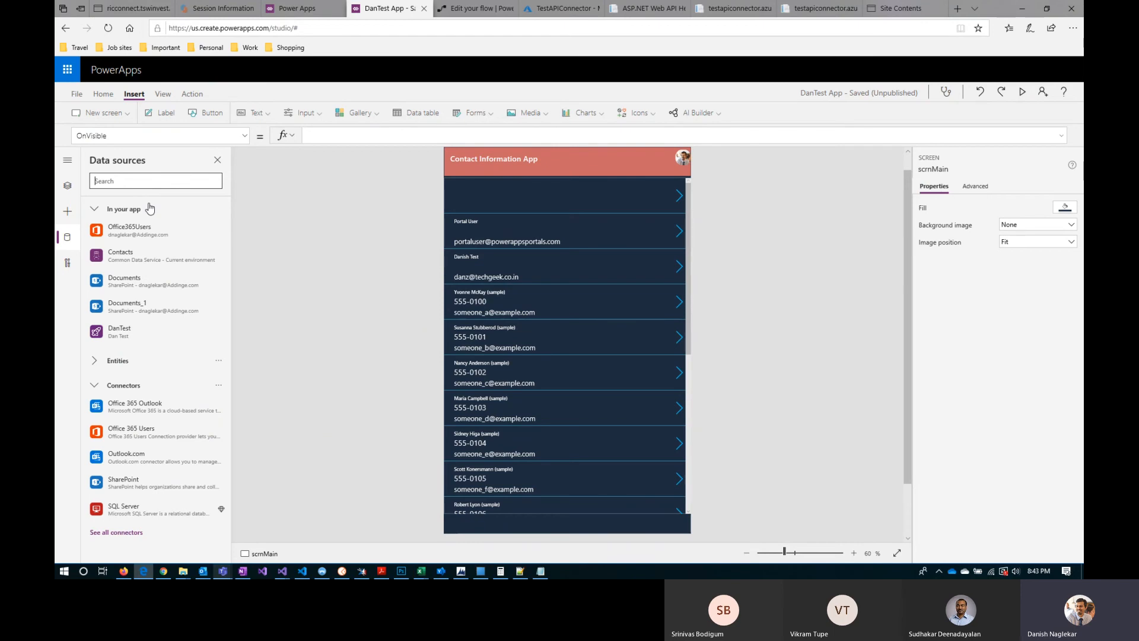
Step: Switch to the Test.API.Connector project in Visual Studio and examine the return values of both GET methods in ValuesController.cs
{"action": "left_click", "coordinate": [281, 573]}
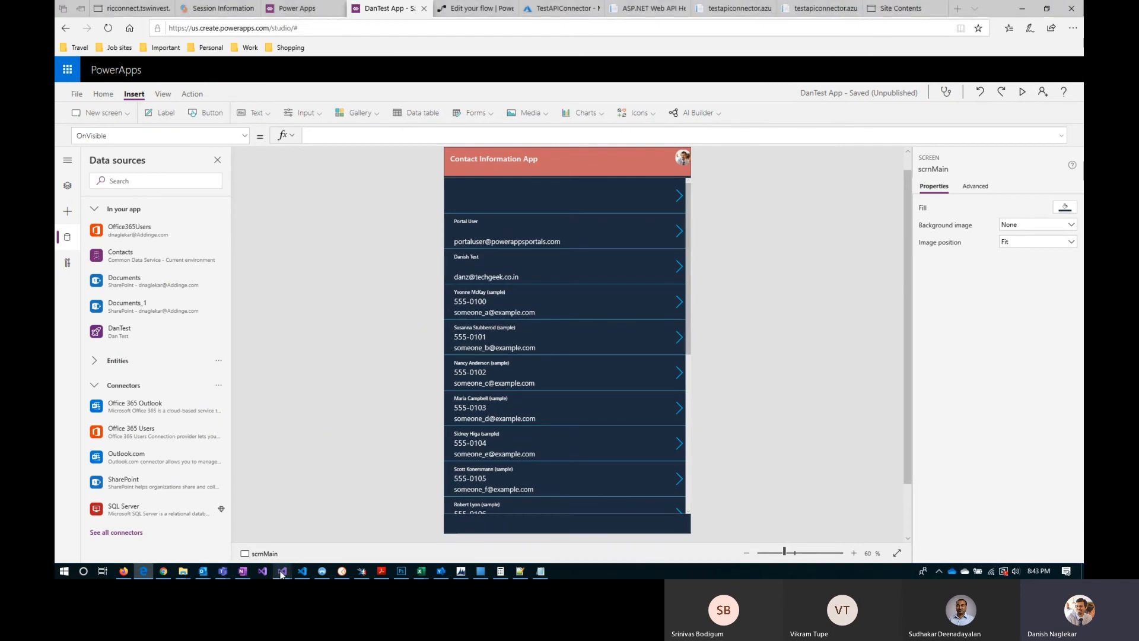
{"action": "left_click", "coordinate": [443, 515]}
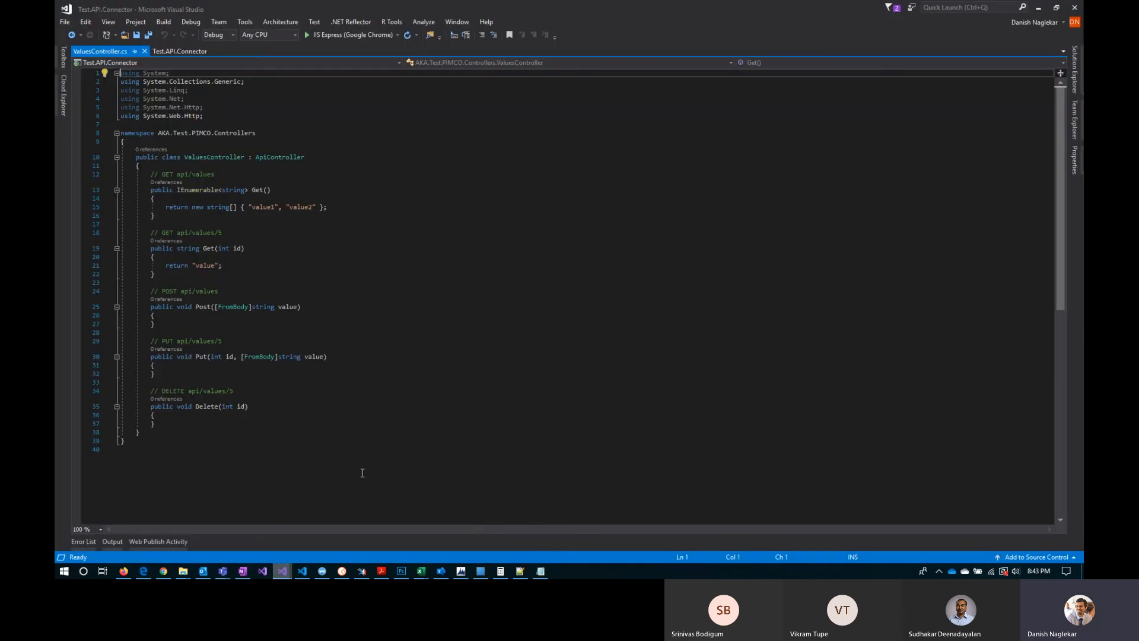
{"action": "left_click", "coordinate": [1075, 63]}
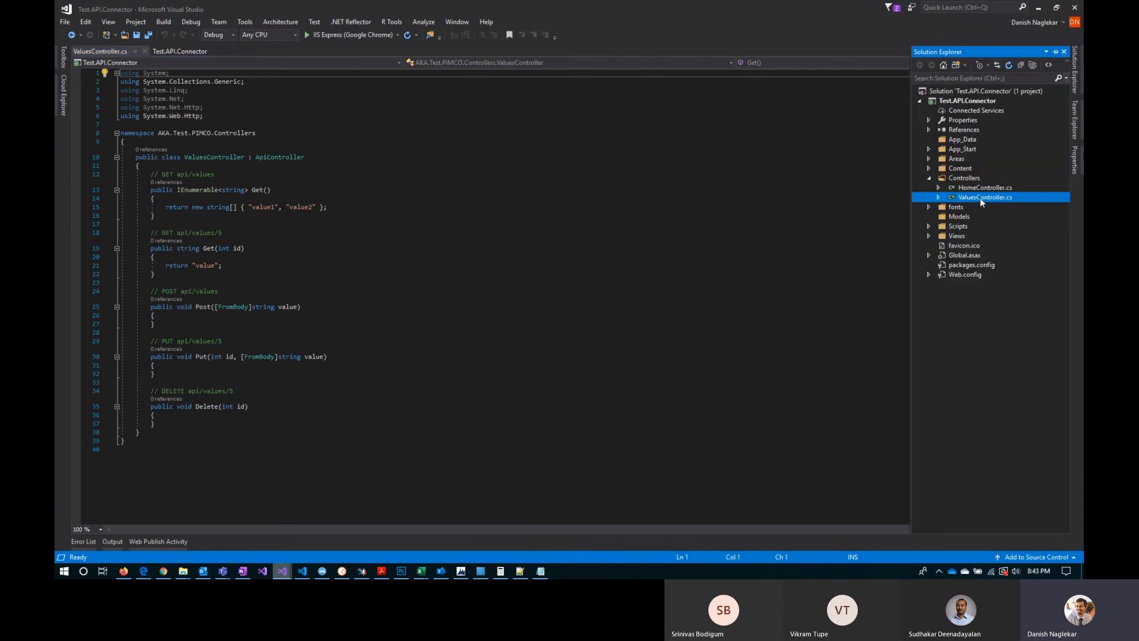
{"action": "left_click_drag", "start_coordinate": [159, 174], "coordinate": [215, 173]}
{"action": "left_click_drag", "start_coordinate": [251, 207], "coordinate": [315, 207]}
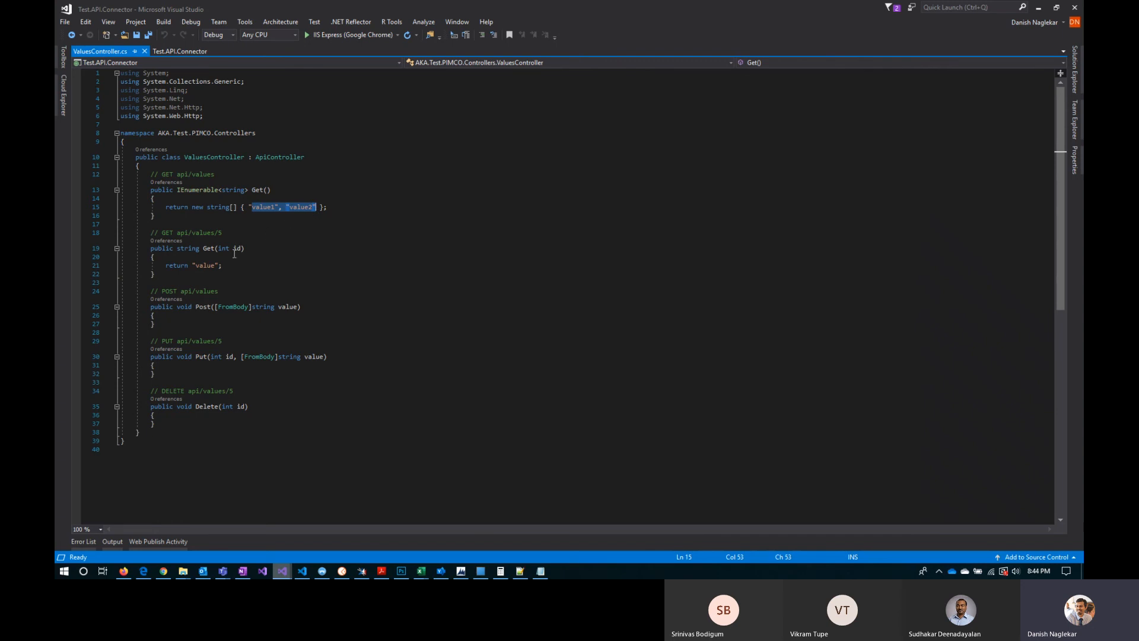
{"action": "left_click_drag", "start_coordinate": [192, 265], "coordinate": [217, 264]}
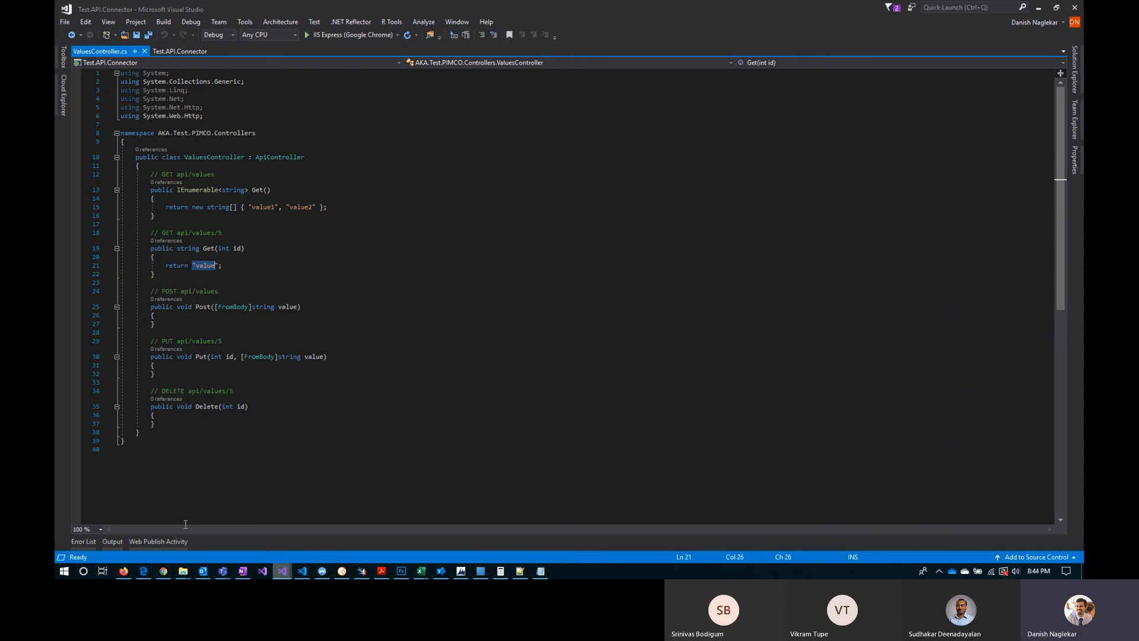
Step: Switch to the browser and view the TestAPIConnector app service in Azure and its ASP.NET Web API help page
{"action": "left_click", "coordinate": [145, 573]}
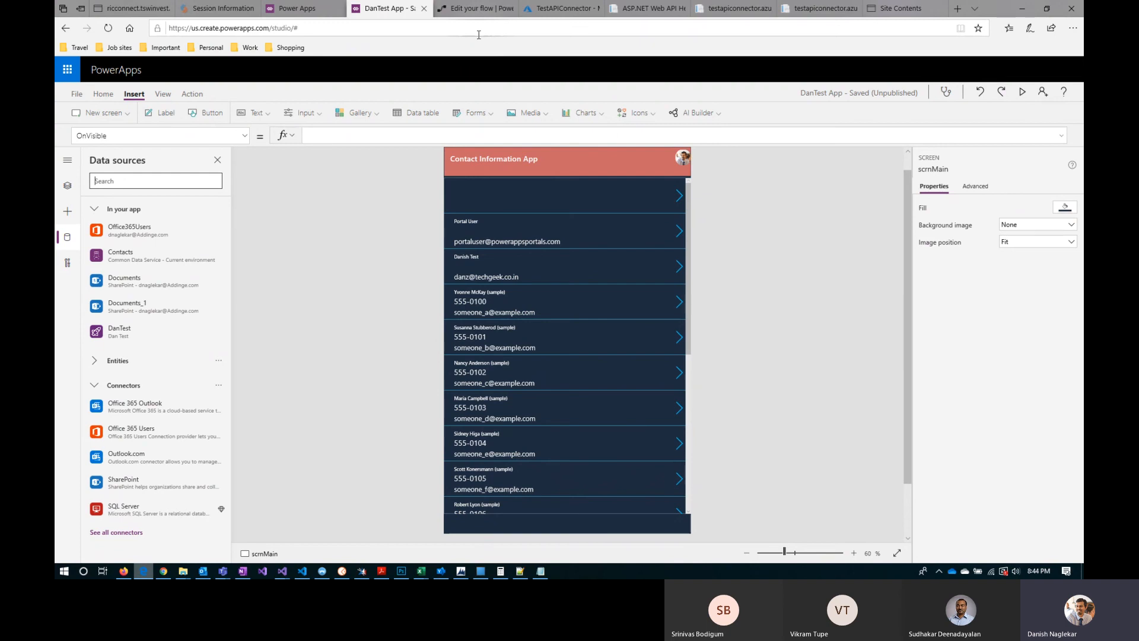
{"action": "left_click", "coordinate": [553, 9]}
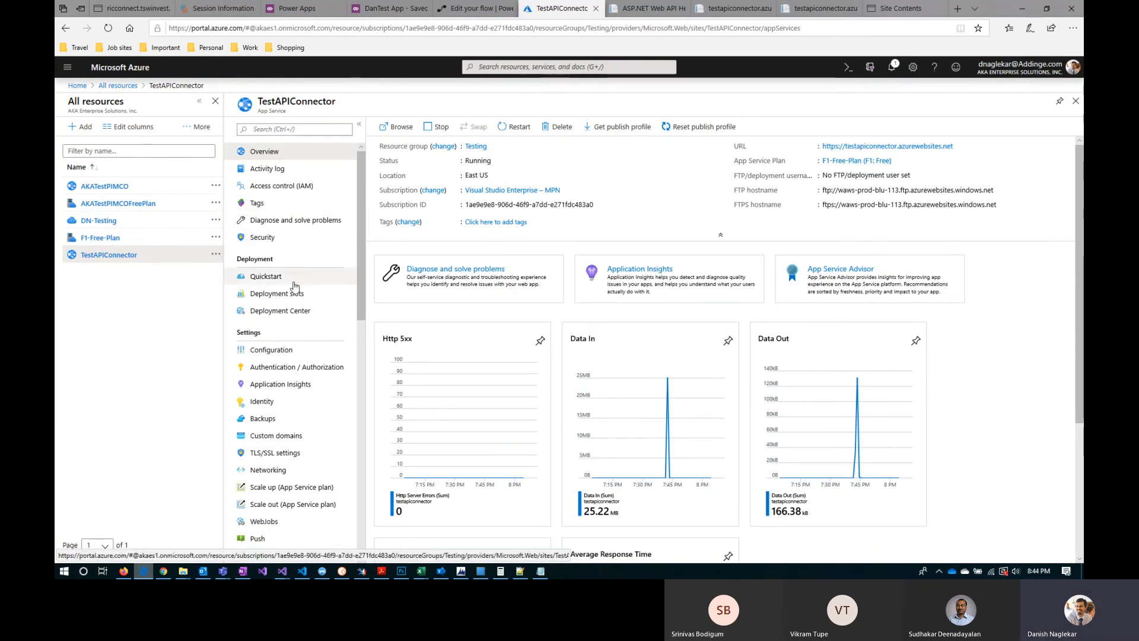
{"action": "left_click", "coordinate": [650, 11]}
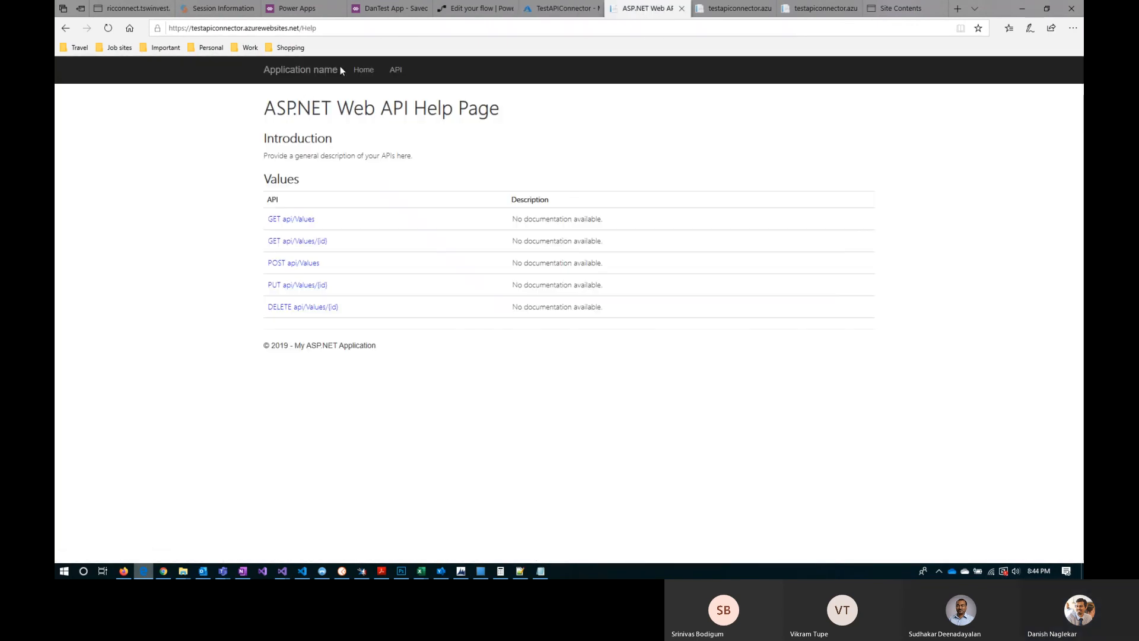
Step: Compare the api/Values response with the GET api/Values entry on the help page, highlighting the first returned string
{"action": "left_click", "coordinate": [728, 9]}
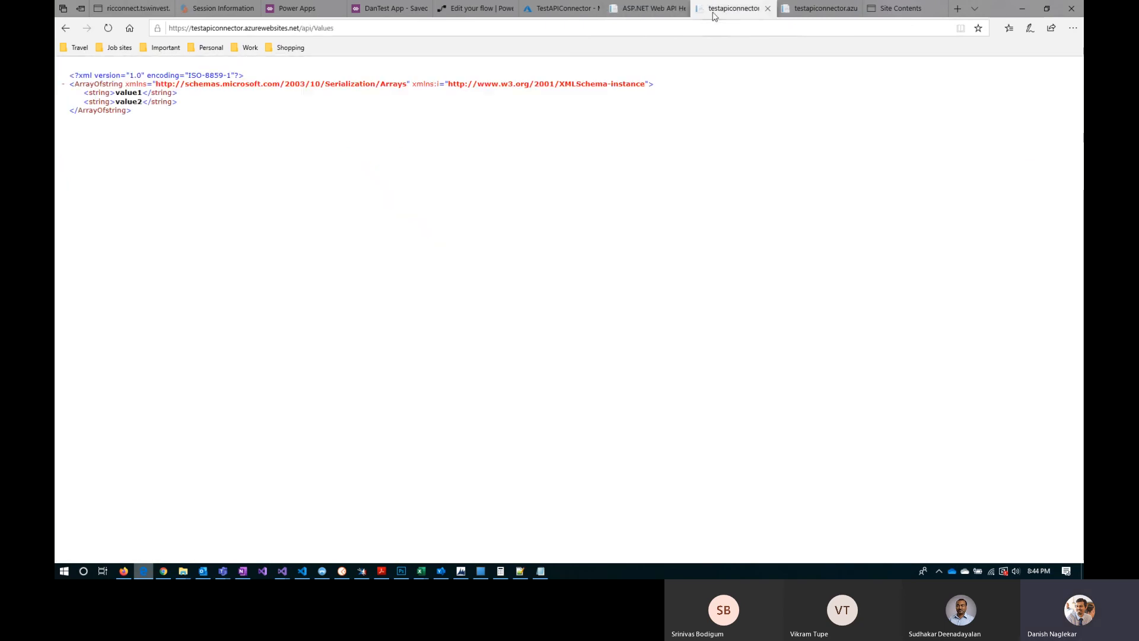
{"action": "left_click", "coordinate": [656, 11]}
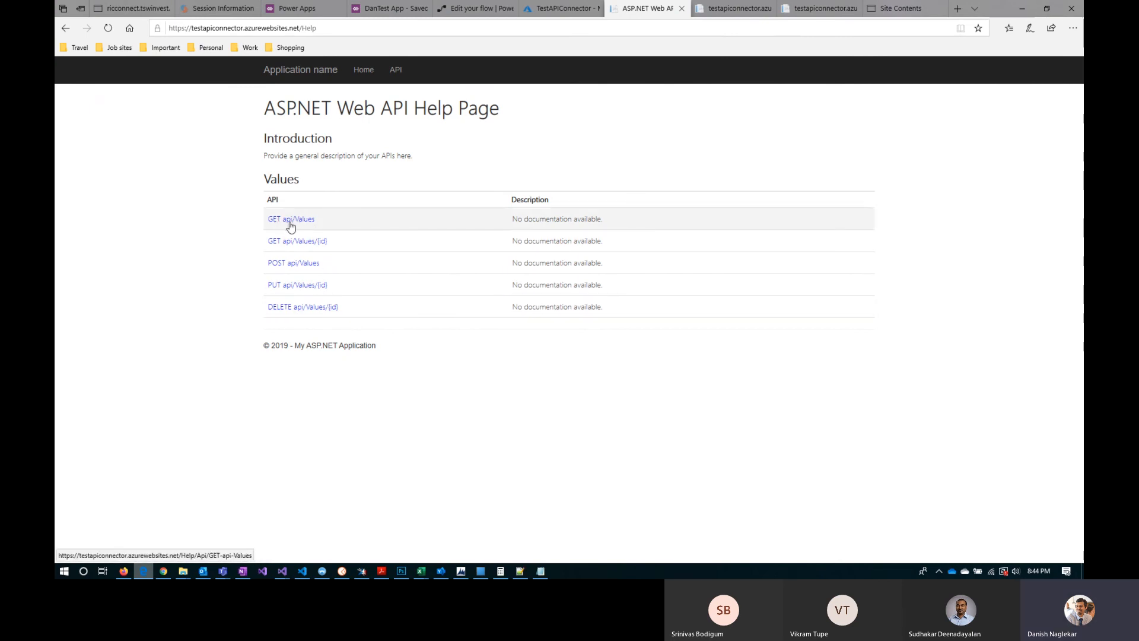
{"action": "left_click", "coordinate": [733, 8]}
{"action": "double_click", "coordinate": [116, 93]}
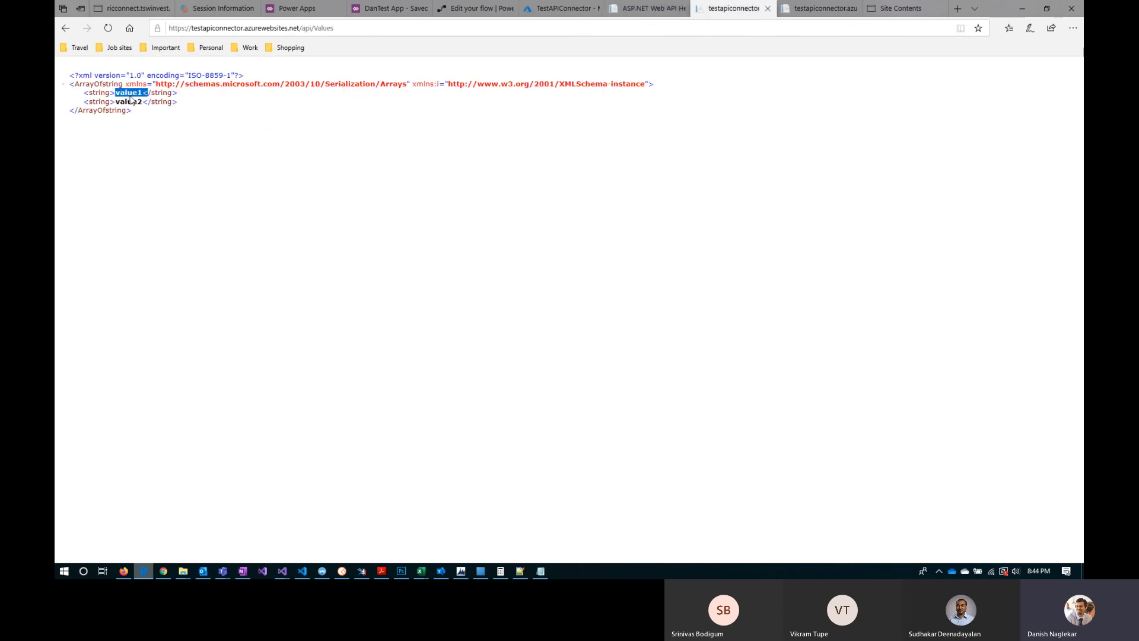
Step: Return to the Web API help page, then examine the api/Values/1 response and highlight its returned string
{"action": "left_click", "coordinate": [644, 8]}
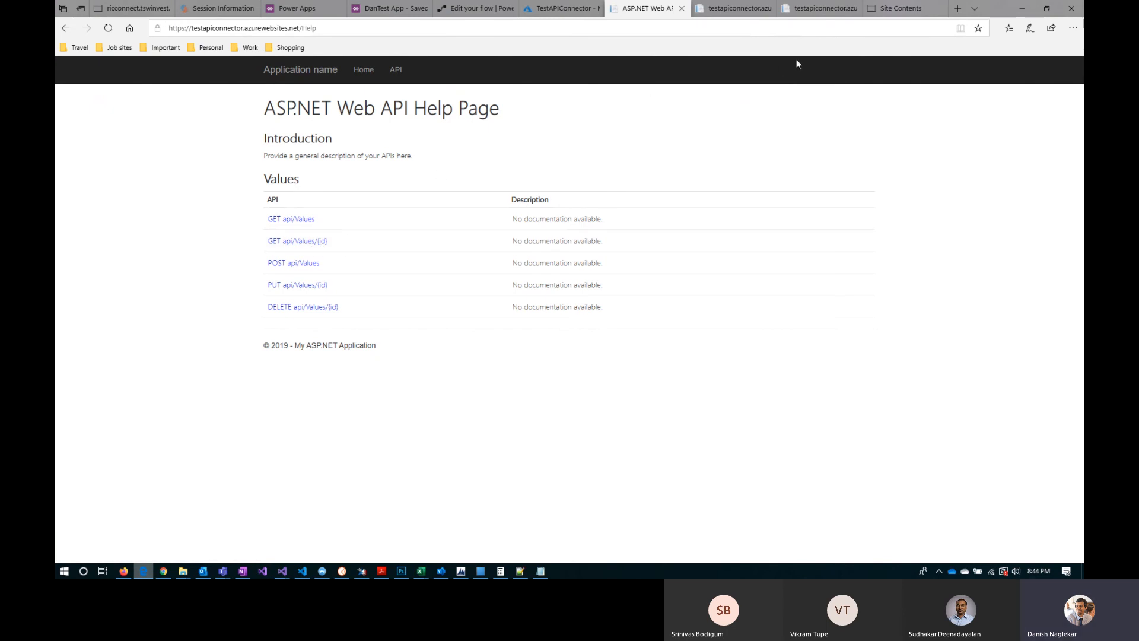
{"action": "left_click", "coordinate": [819, 8]}
{"action": "left_click_drag", "start_coordinate": [356, 84], "coordinate": [396, 88]}
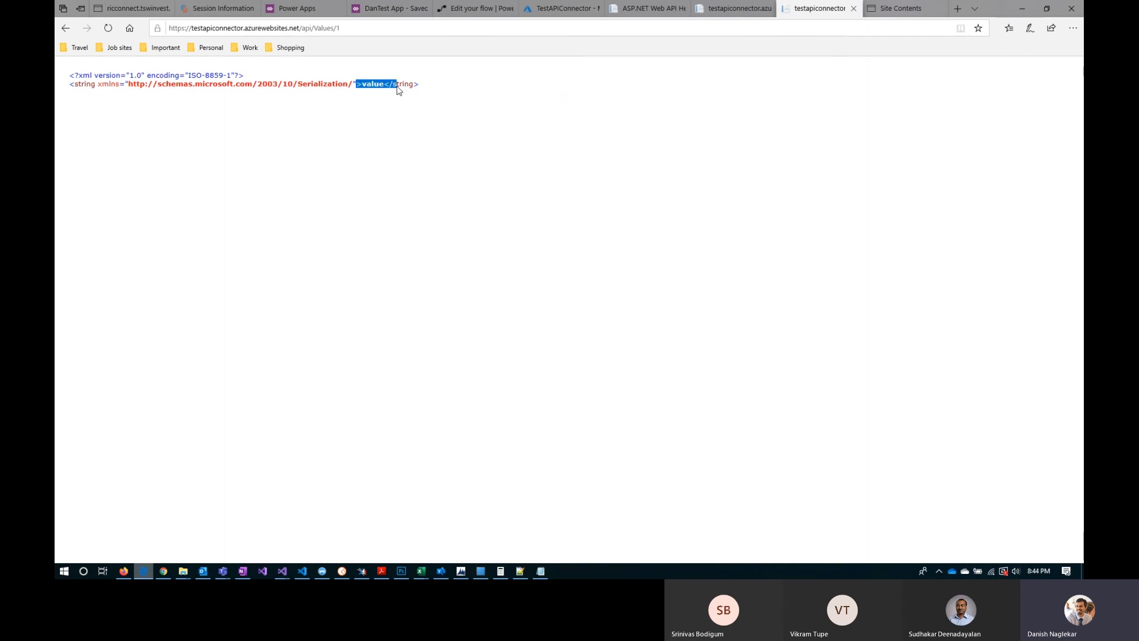
Step: Close the Site Contents page and dismiss the calendar reminder
{"action": "middle_click", "coordinate": [916, 8]}
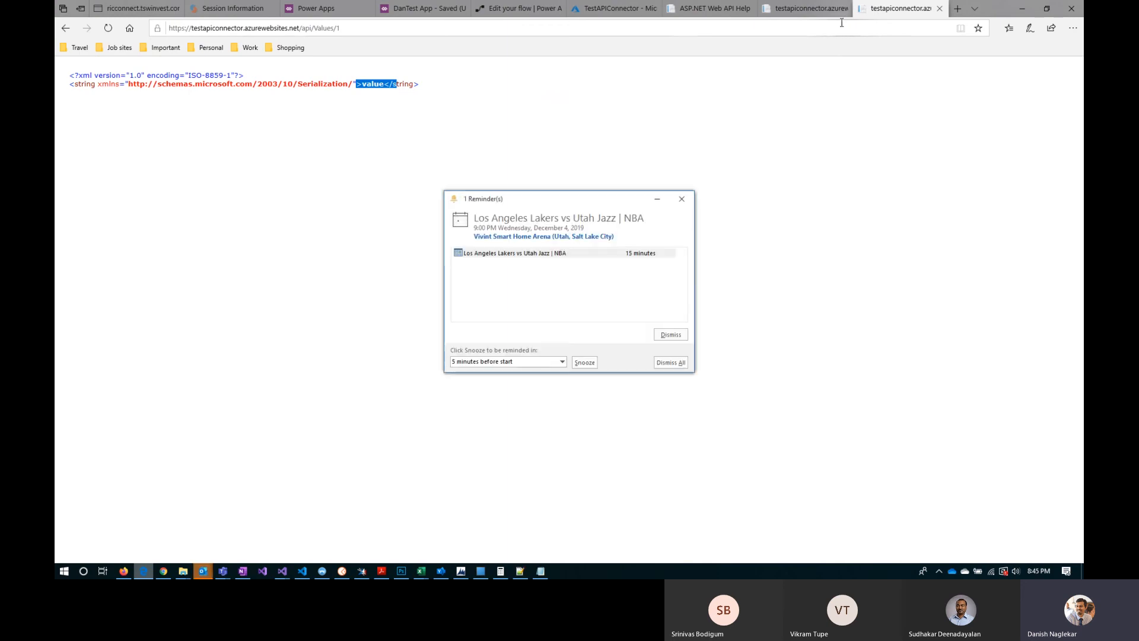
{"action": "left_click", "coordinate": [672, 335]}
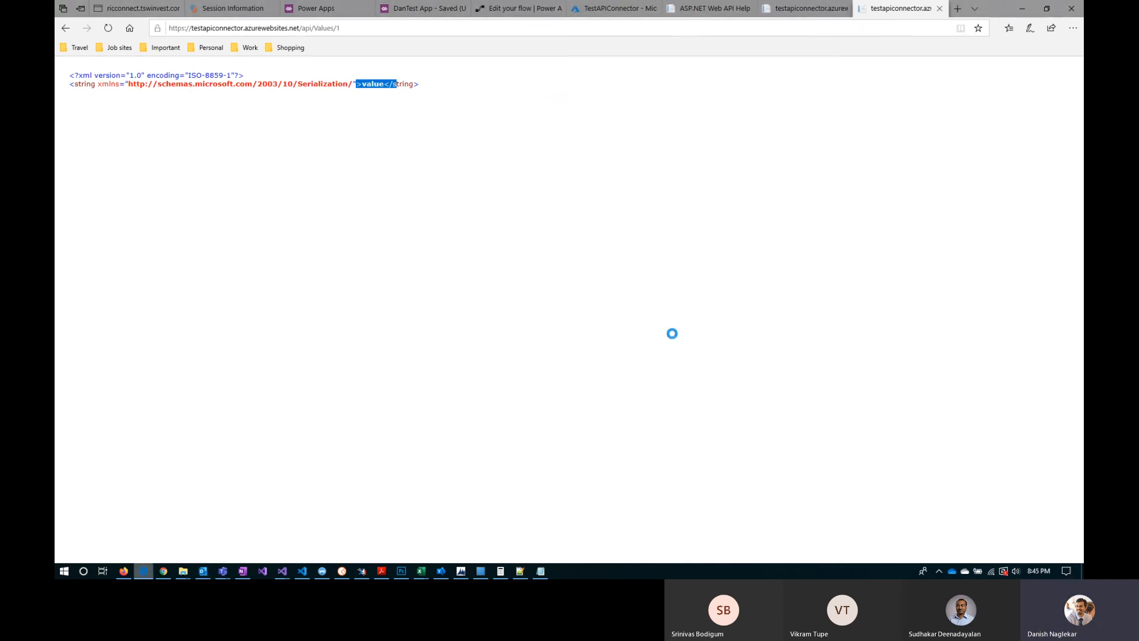
Step: Switch to the Power Apps site, open Custom Connectors and show the options for creating a new custom connector
{"action": "left_click", "coordinate": [346, 12]}
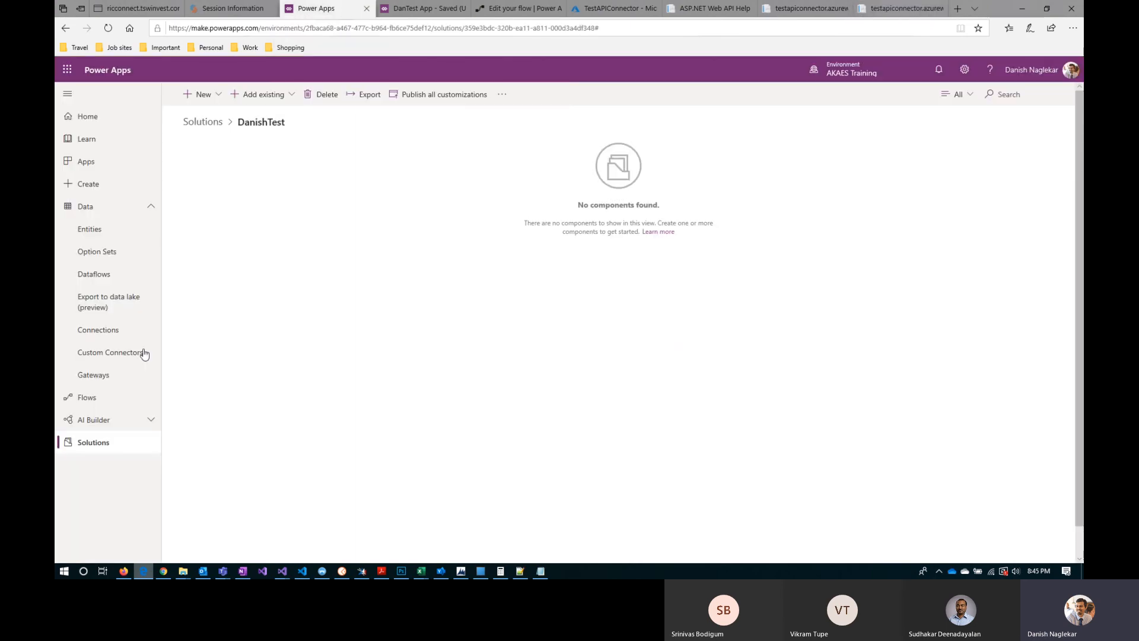
{"action": "left_click", "coordinate": [114, 357]}
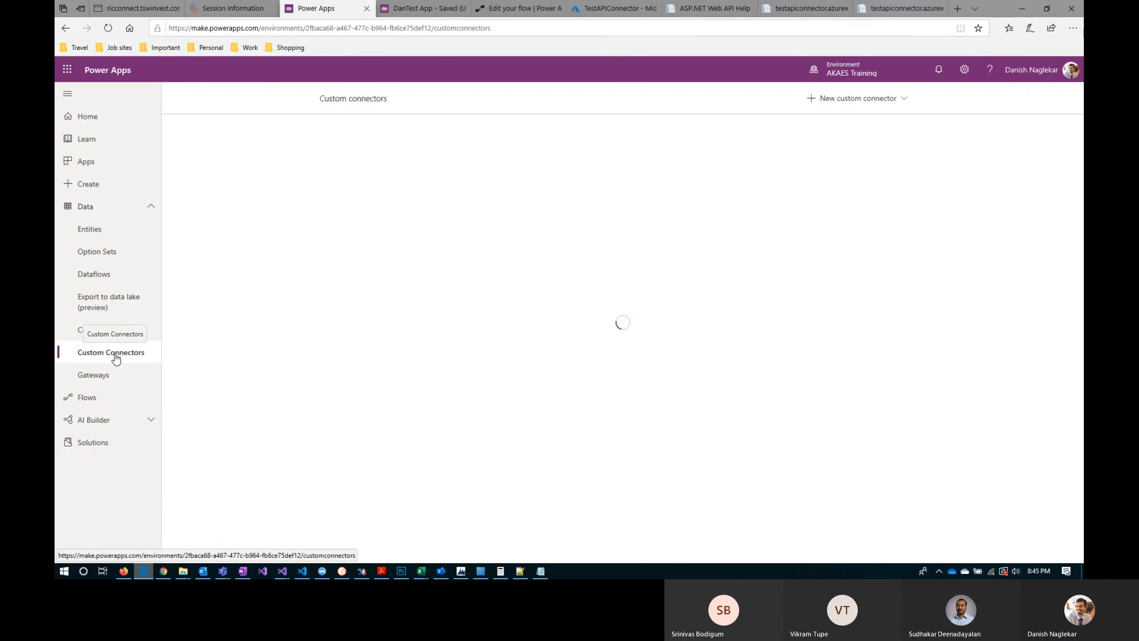
{"action": "left_click", "coordinate": [861, 99]}
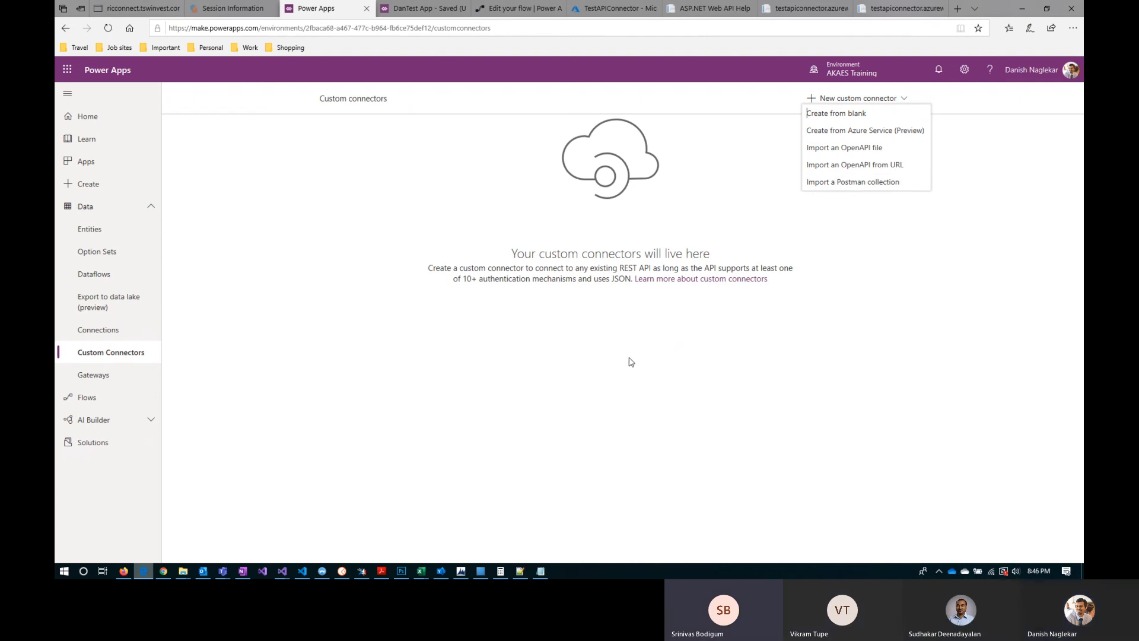
{"action": "left_click", "coordinate": [344, 571]}
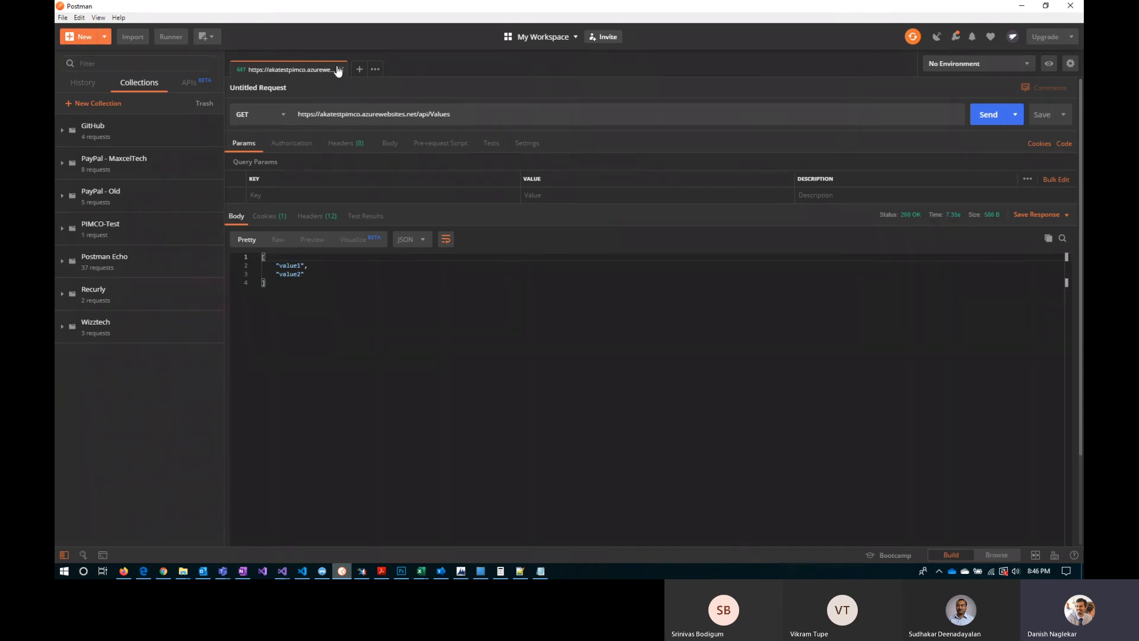
{"action": "left_click_drag", "start_coordinate": [477, 116], "coordinate": [287, 119]}
{"action": "key", "text": "ctrl+c"}
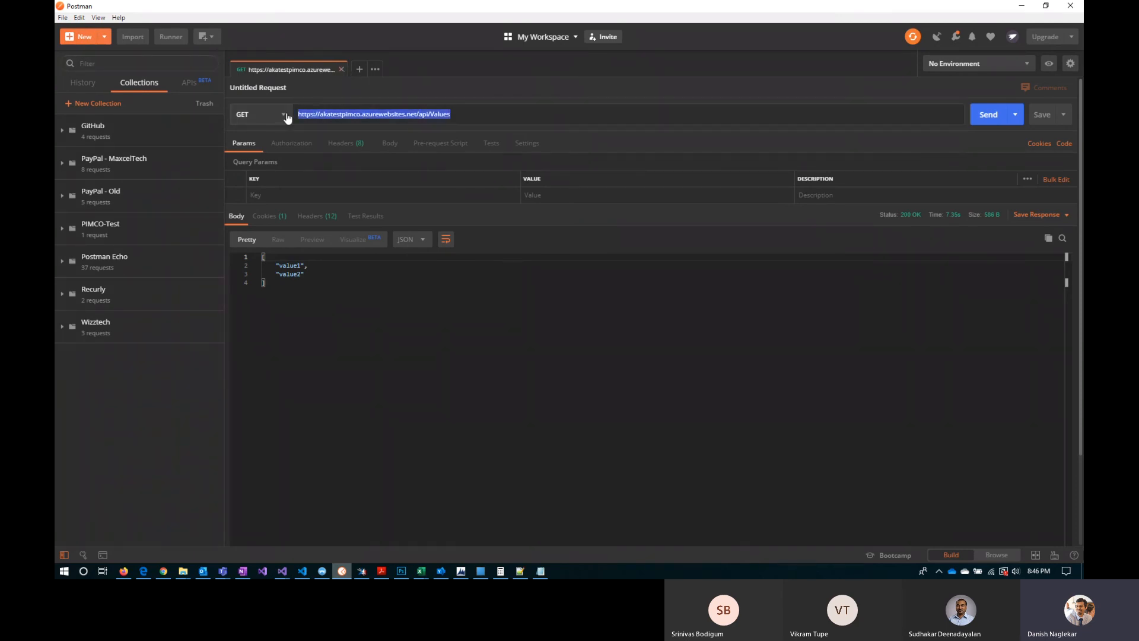
{"action": "left_click", "coordinate": [342, 71]}
{"action": "left_click", "coordinate": [341, 70]}
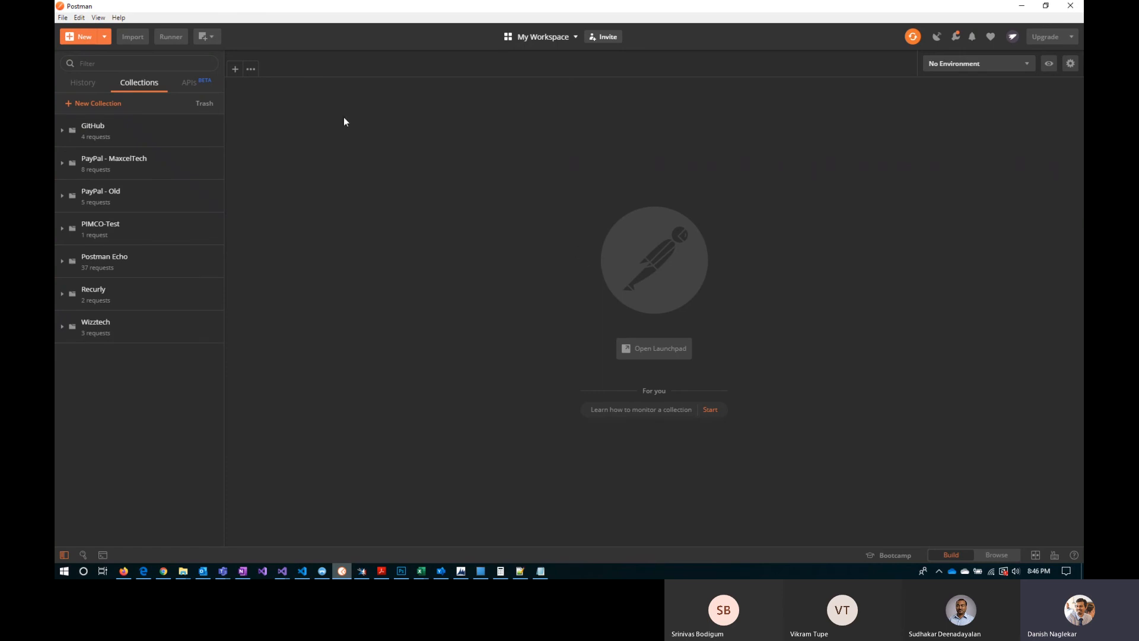
{"action": "left_click", "coordinate": [235, 70]}
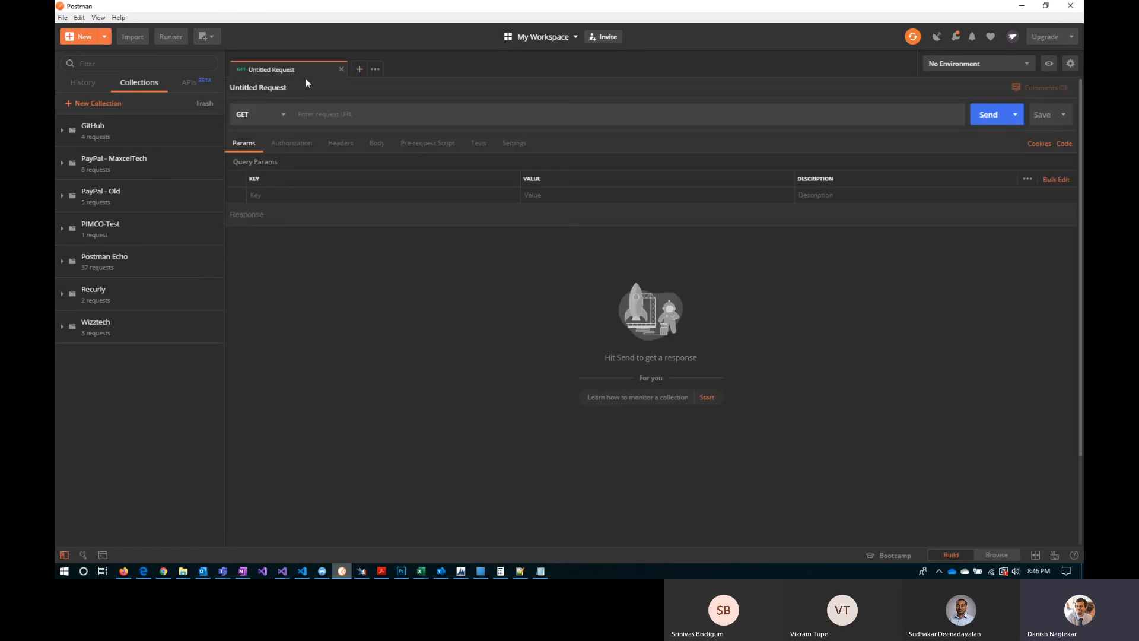
{"action": "left_click", "coordinate": [325, 115]}
{"action": "key", "text": "ctrl+v"}
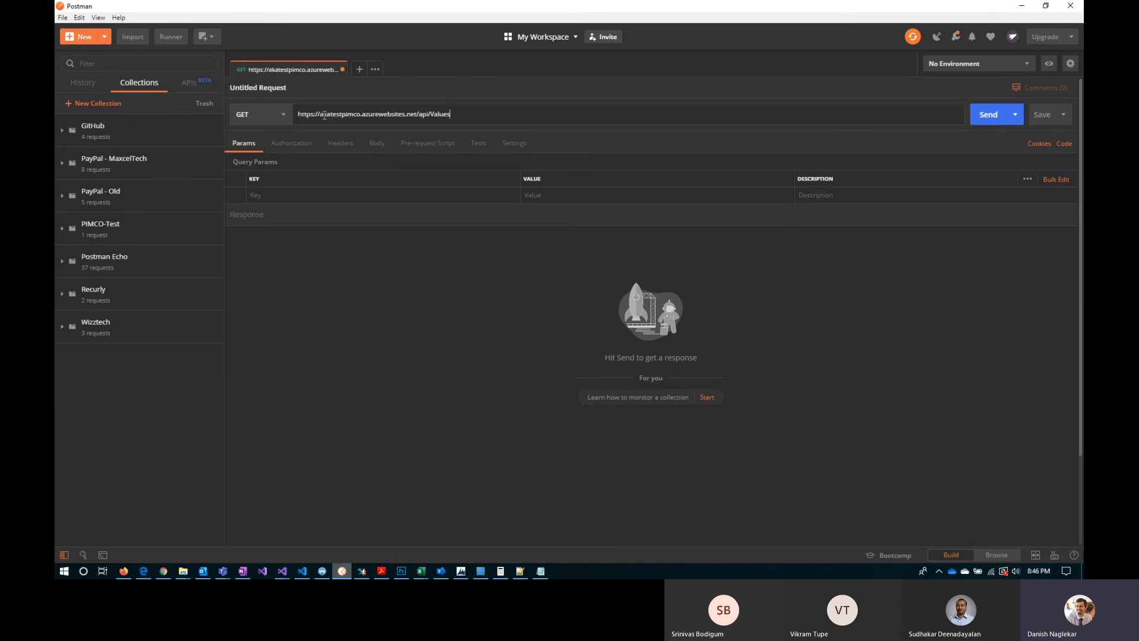
Step: Highlight the site address of the Web API help page in the browser, then return to Postman and send the api/Values GET request
{"action": "left_click", "coordinate": [151, 572]}
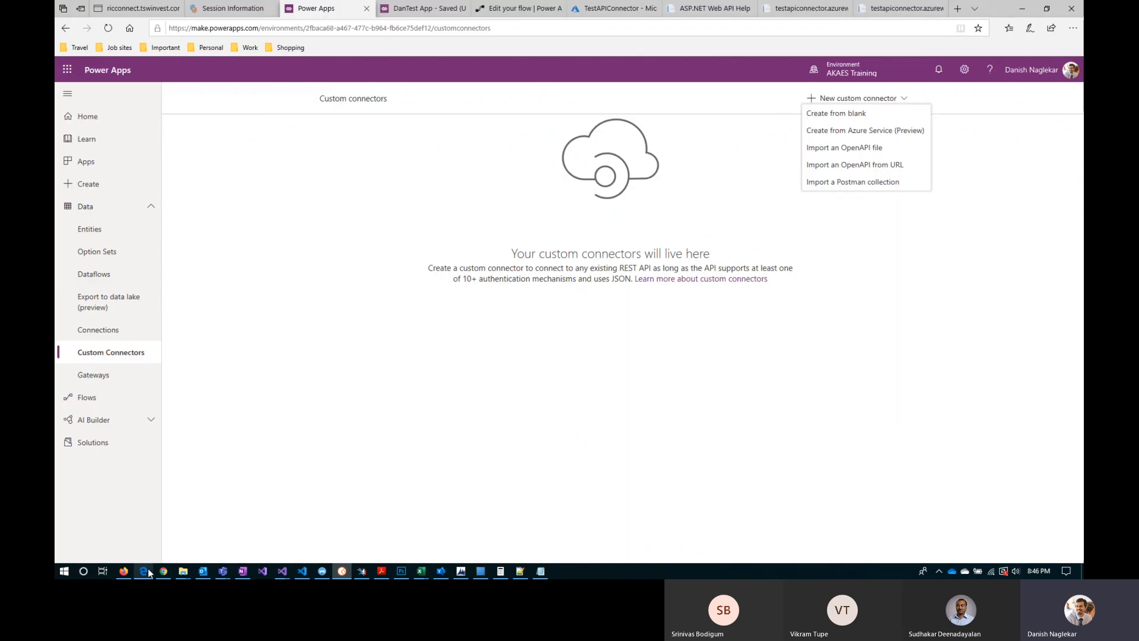
{"action": "left_click", "coordinate": [708, 8]}
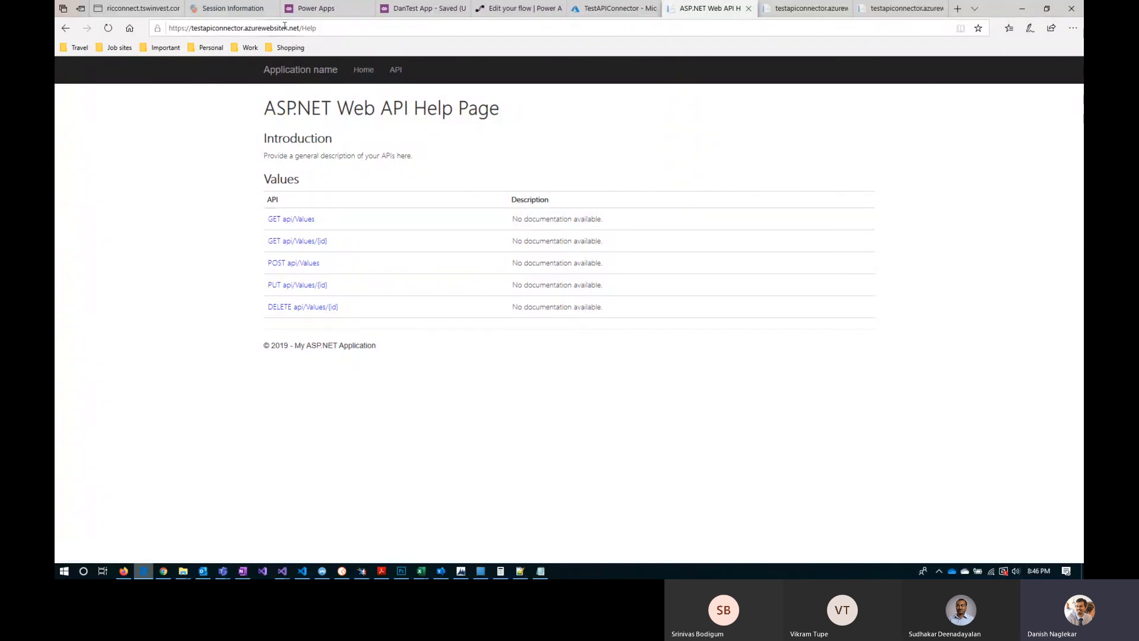
{"action": "left_click_drag", "start_coordinate": [299, 28], "coordinate": [211, 28]}
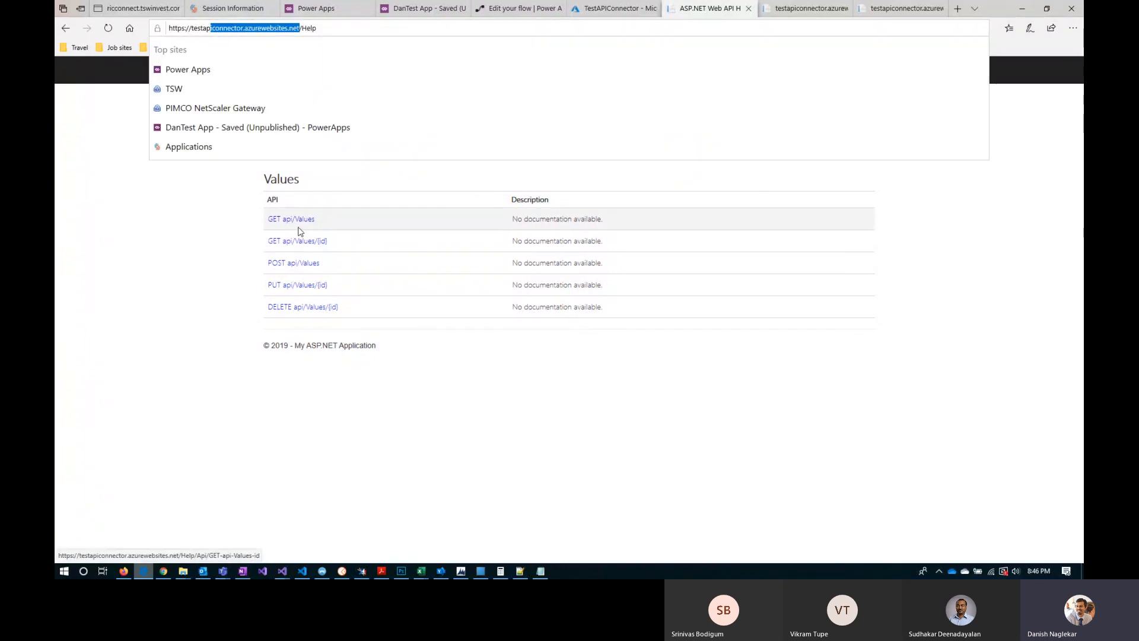
{"action": "key", "text": "alt+Tab"}
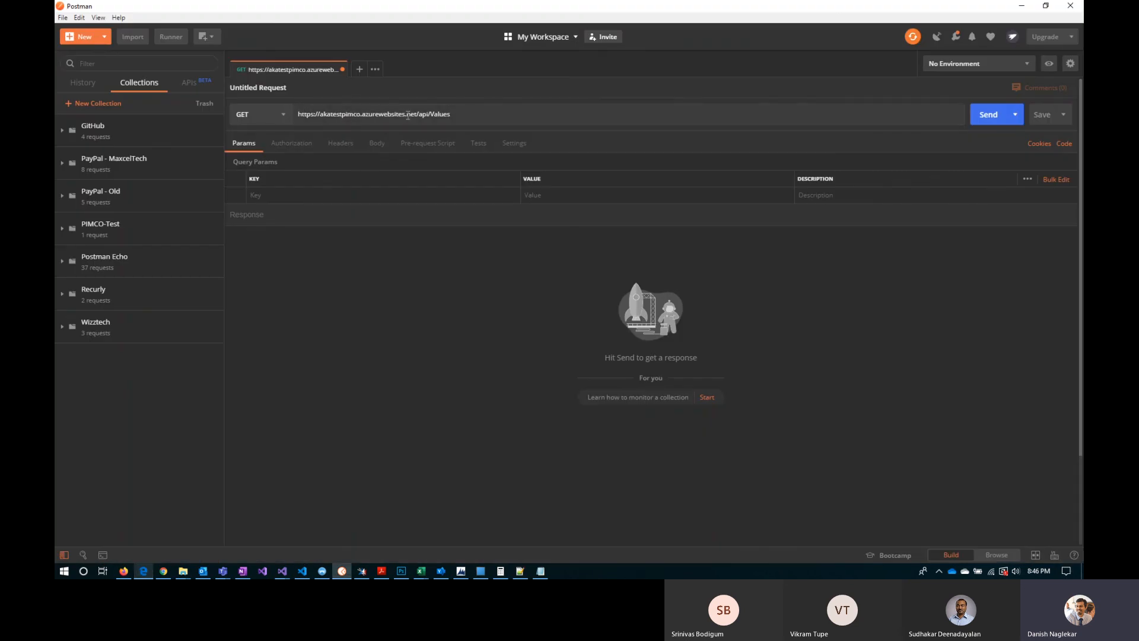
{"action": "left_click", "coordinate": [418, 115]}
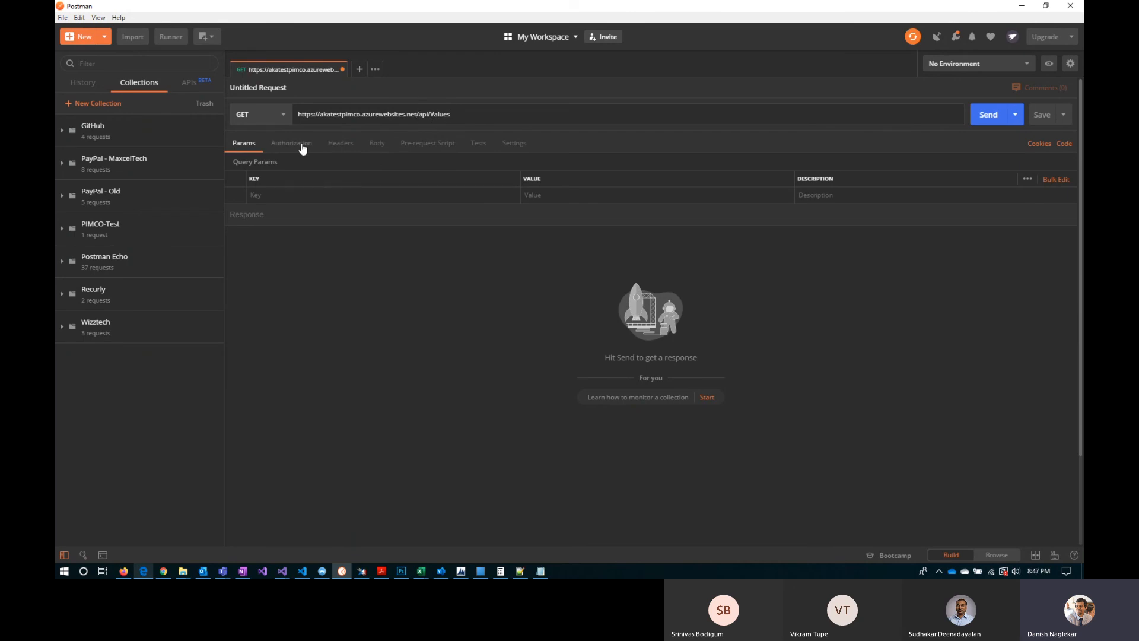
{"action": "left_click", "coordinate": [998, 119]}
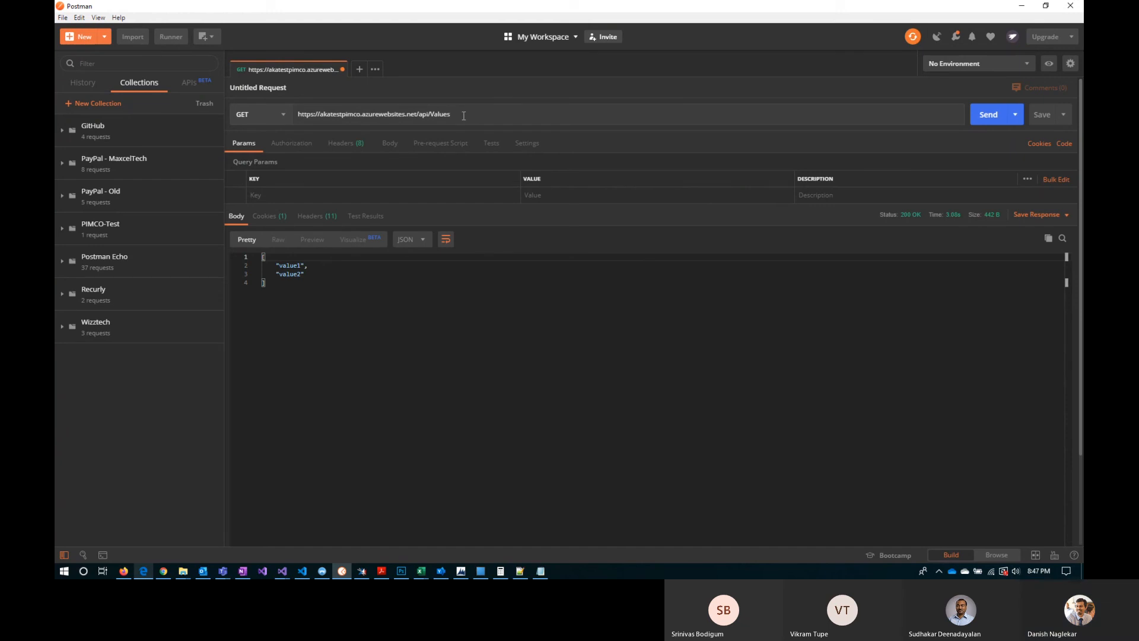
Step: Revisit the Web API help page, the DanTest App and the Power Apps page in the browser, then return to Postman
{"action": "key", "text": "alt+Tab"}
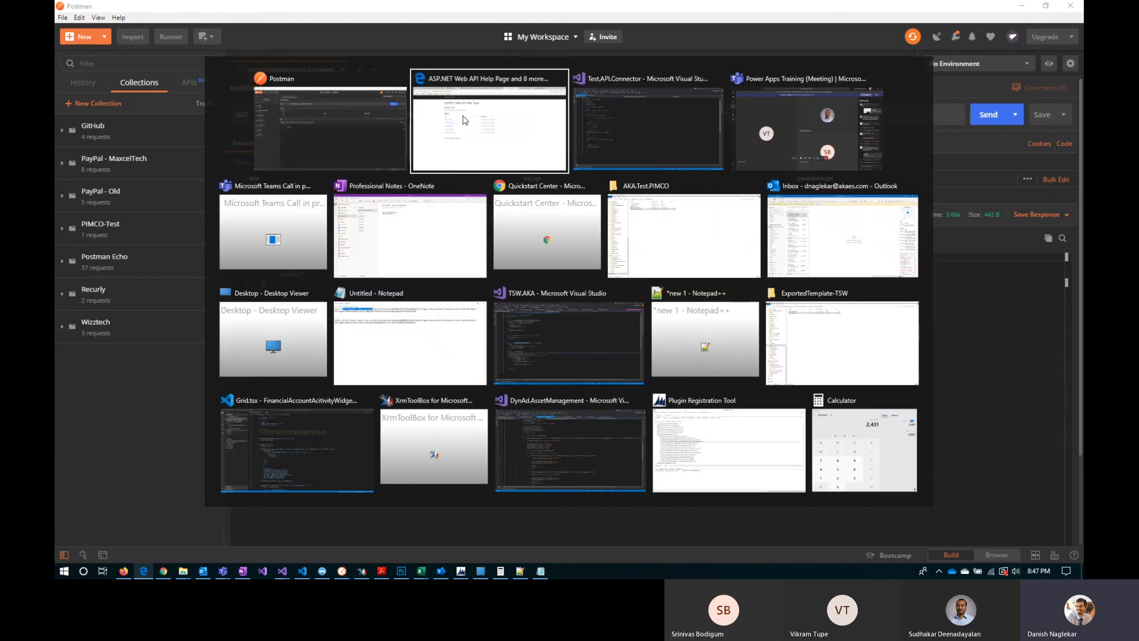
{"action": "left_click", "coordinate": [464, 120]}
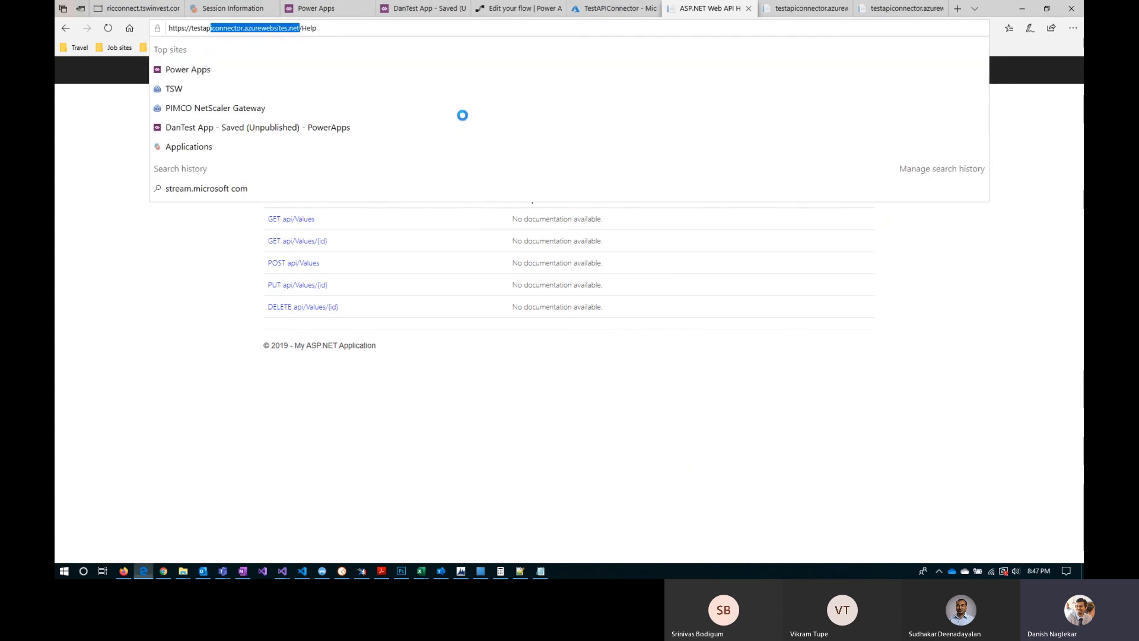
{"action": "left_click", "coordinate": [425, 11]}
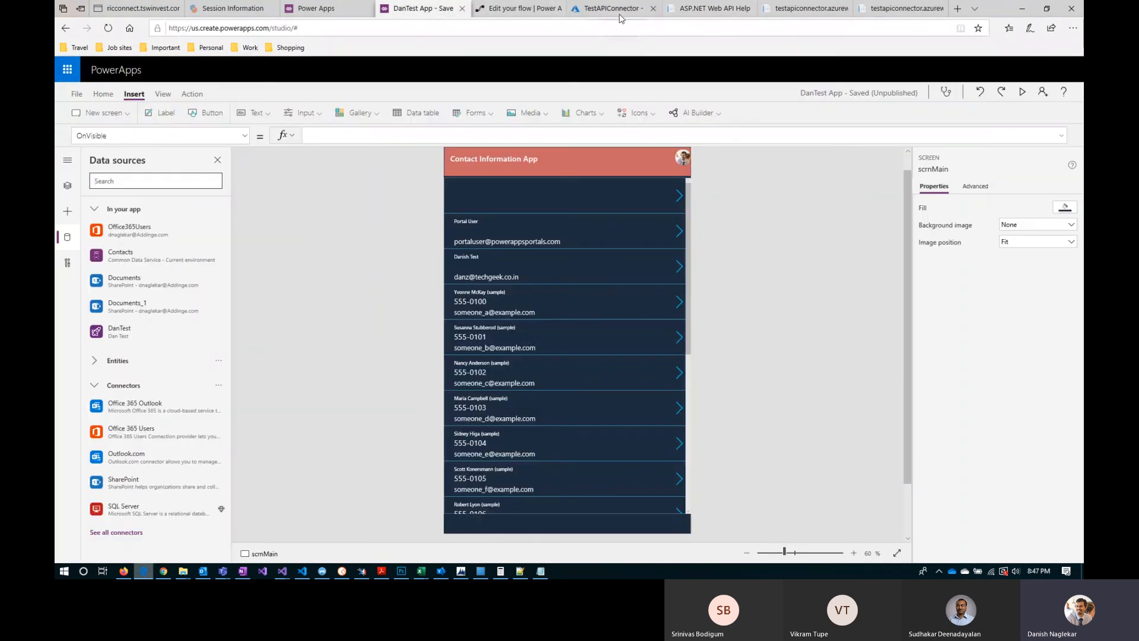
{"action": "left_click", "coordinate": [314, 8]}
{"action": "key", "text": "alt+Tab"}
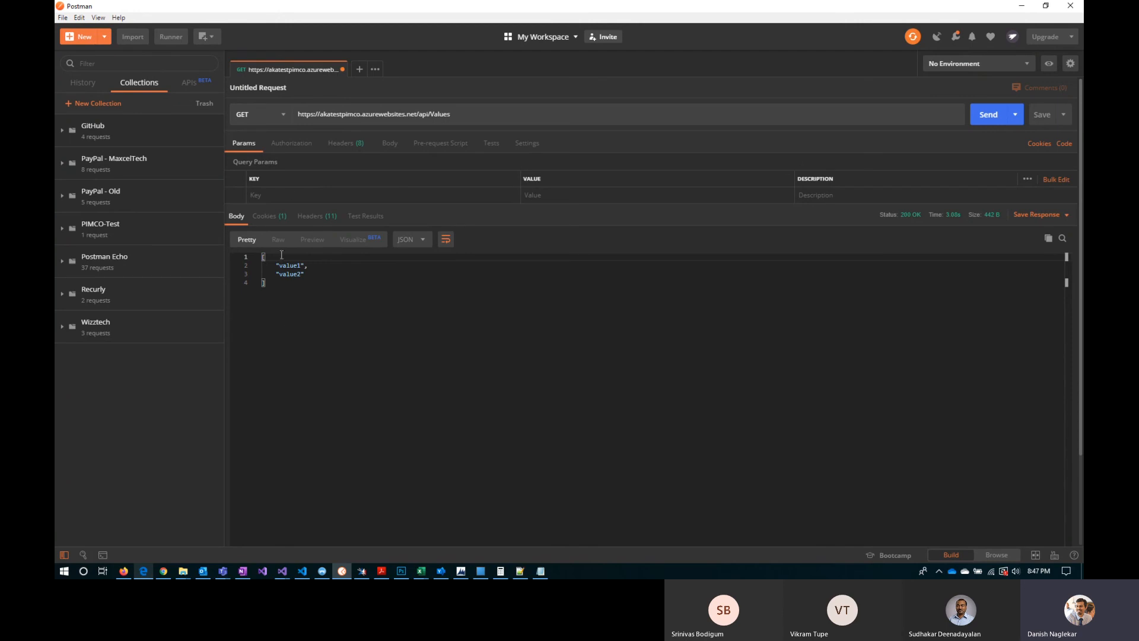
Step: Show the available authorization types and HTTP methods for the request without changing either
{"action": "left_click", "coordinate": [299, 144]}
{"action": "left_click", "coordinate": [317, 183]}
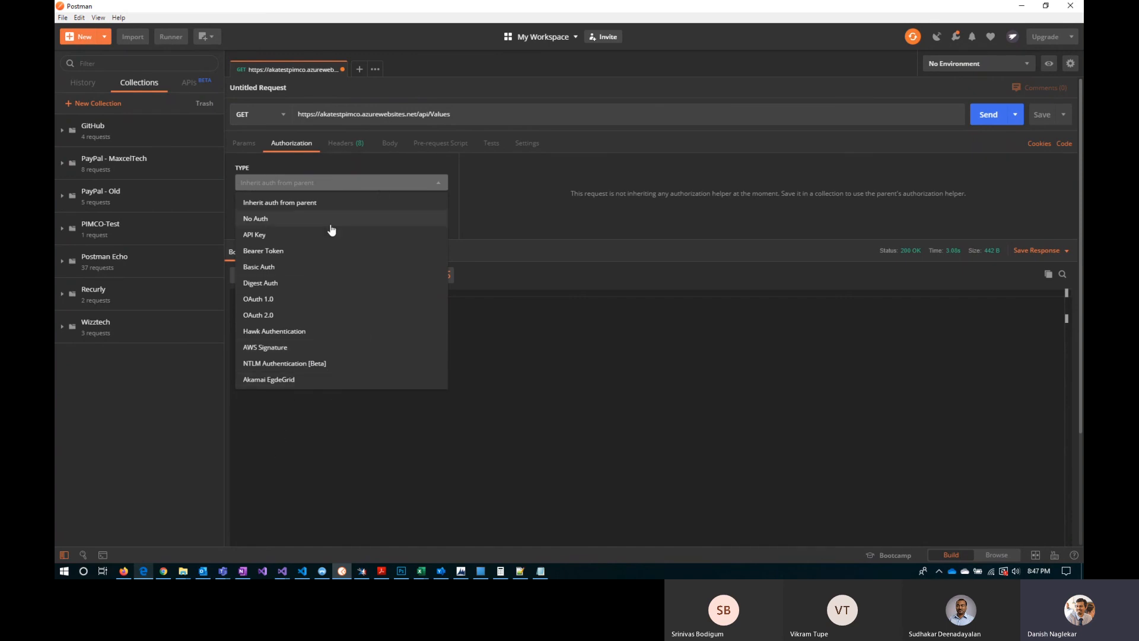
{"action": "left_click", "coordinate": [517, 378]}
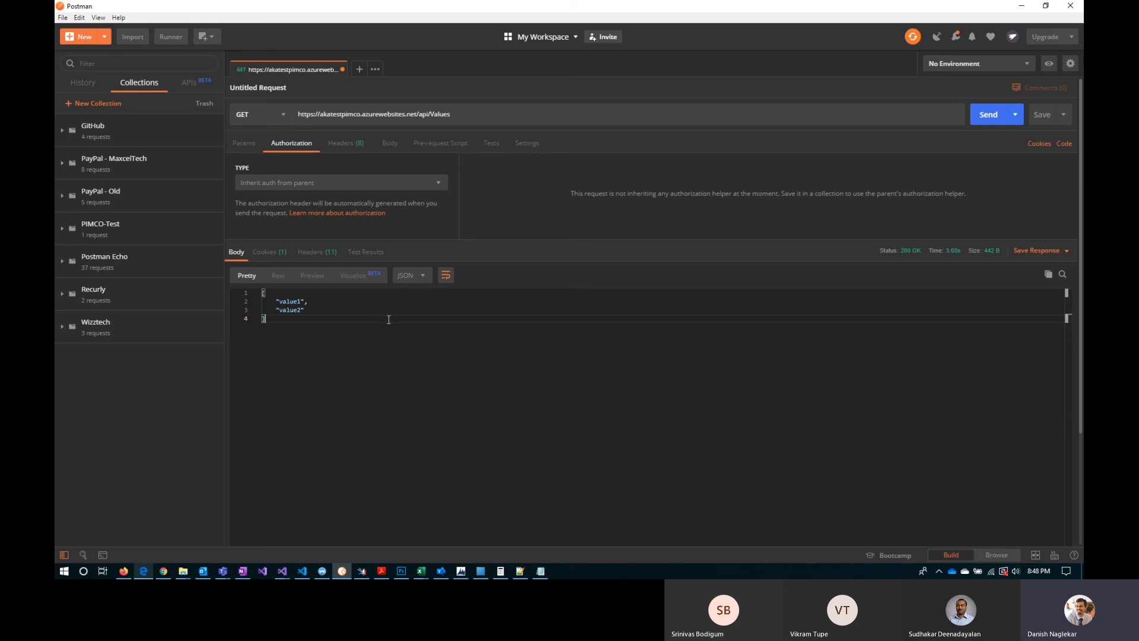
{"action": "left_click", "coordinate": [247, 115]}
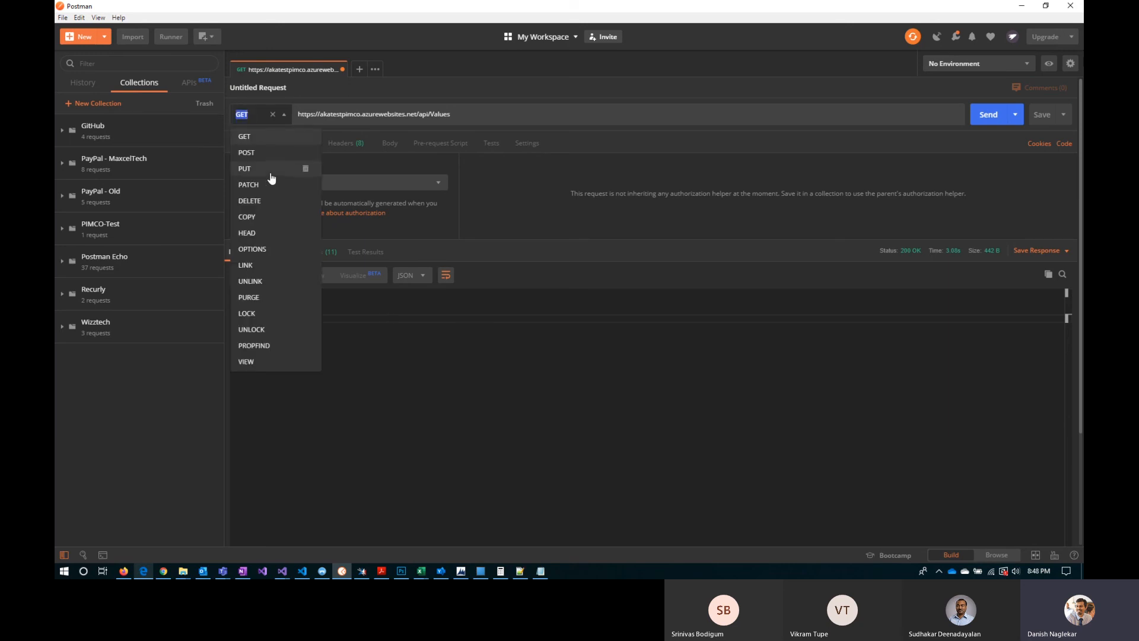
{"action": "left_click", "coordinate": [441, 377]}
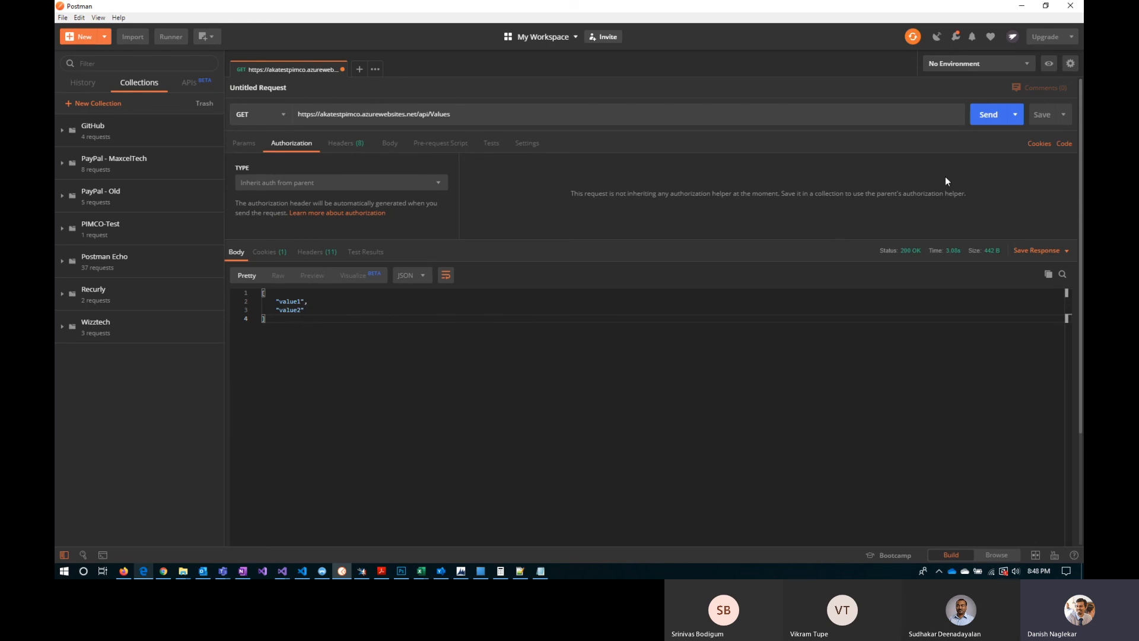
Step: Save the api/Values request to a new collection named DanTestCustomConnector, keeping its URL as the request name
{"action": "left_click", "coordinate": [1062, 114]}
{"action": "left_click", "coordinate": [1042, 114]}
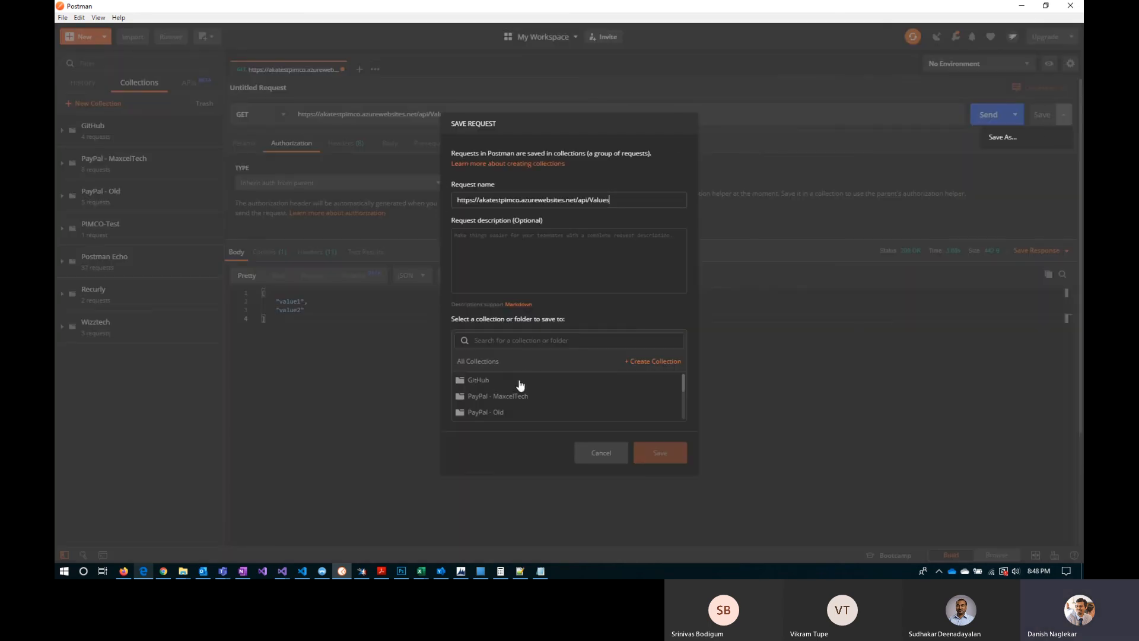
{"action": "left_click", "coordinate": [660, 368]}
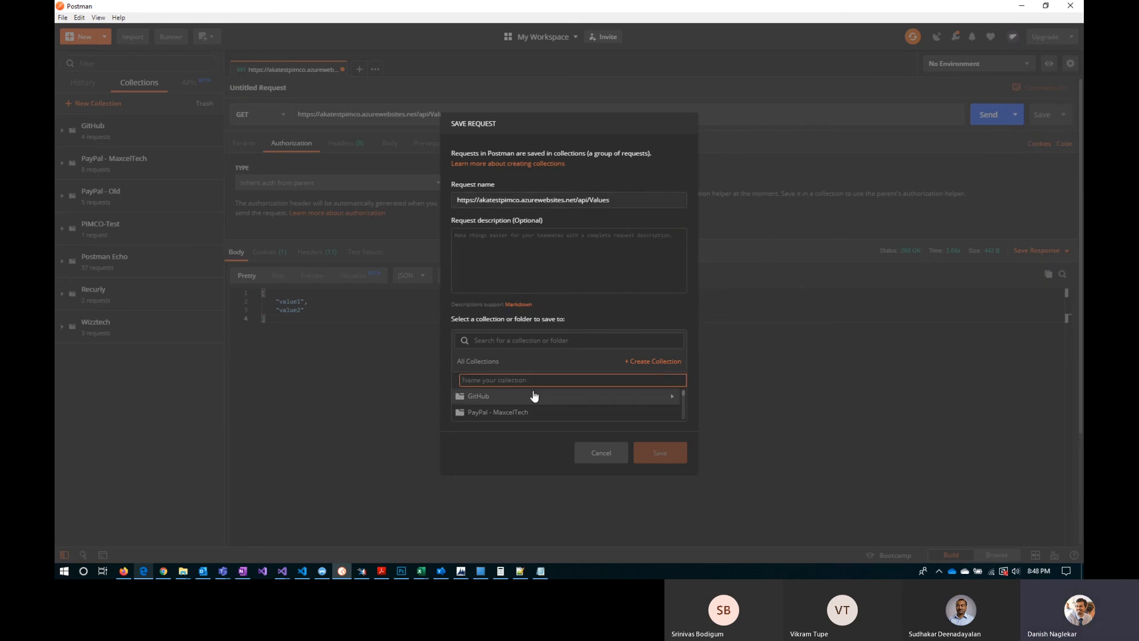
{"action": "type", "text": "DanTestCustomConnector"}
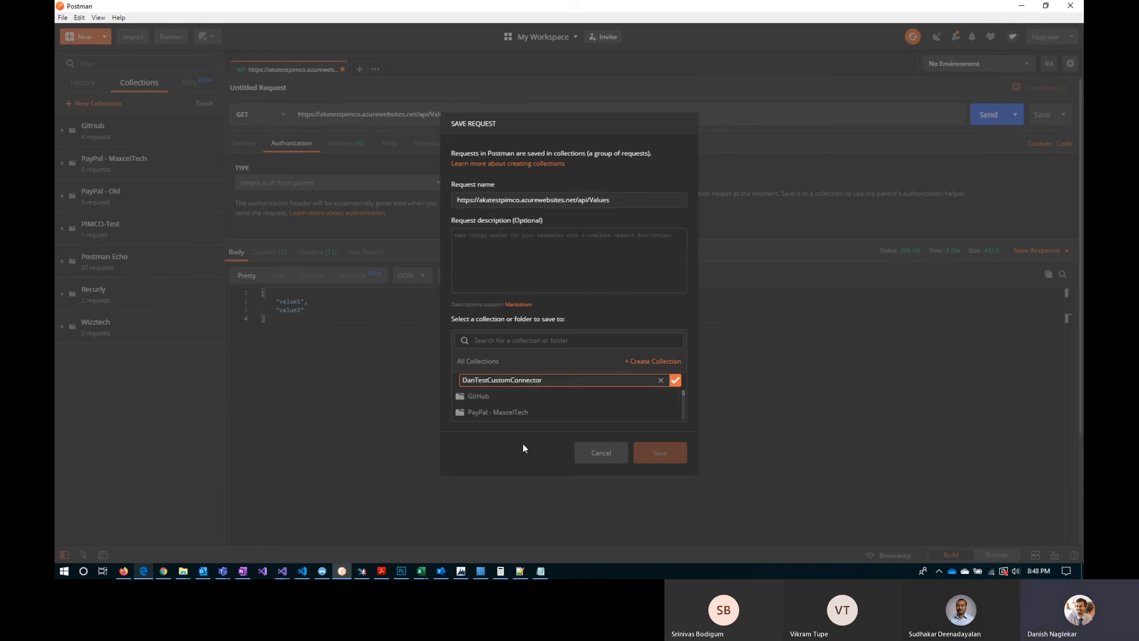
{"action": "left_click", "coordinate": [675, 380]}
{"action": "left_click", "coordinate": [504, 380]}
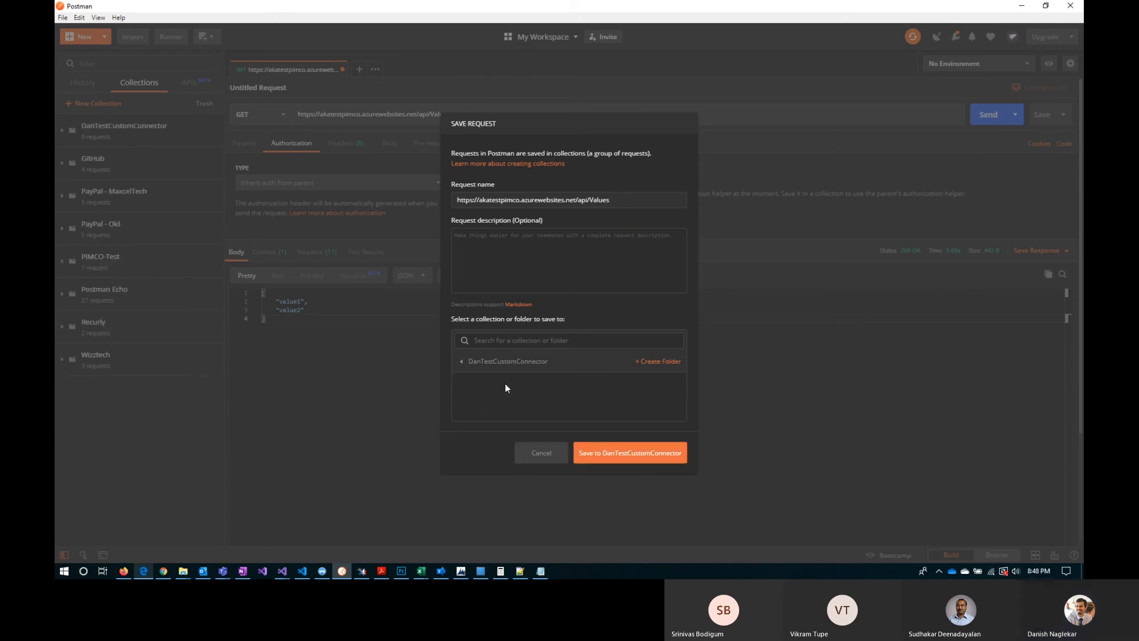
{"action": "left_click", "coordinate": [602, 199]}
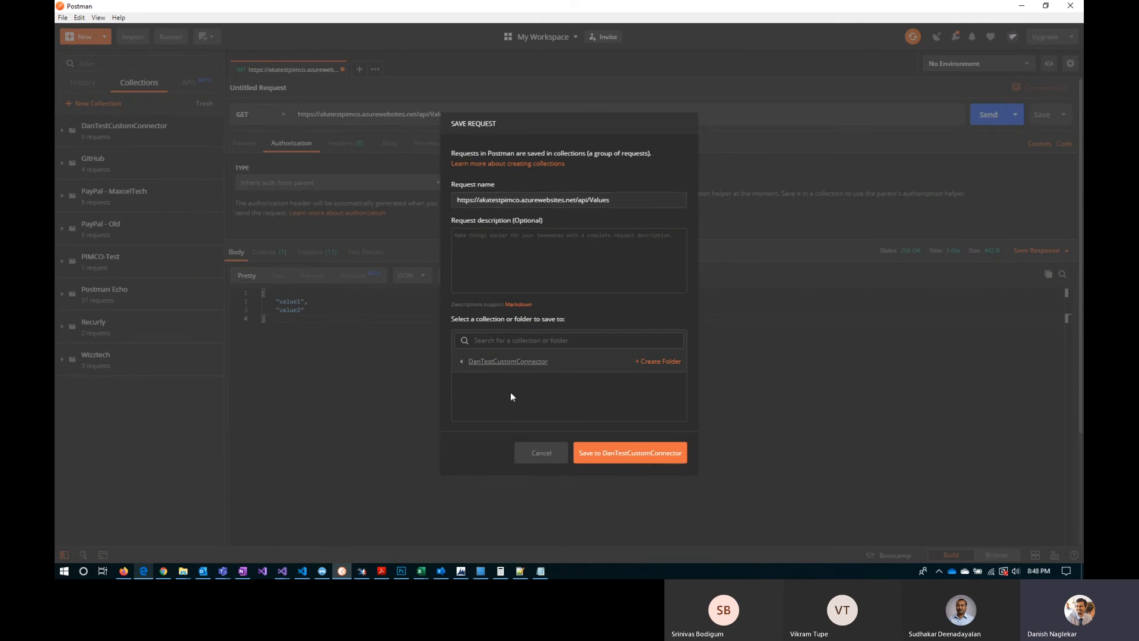
{"action": "left_click", "coordinate": [648, 454]}
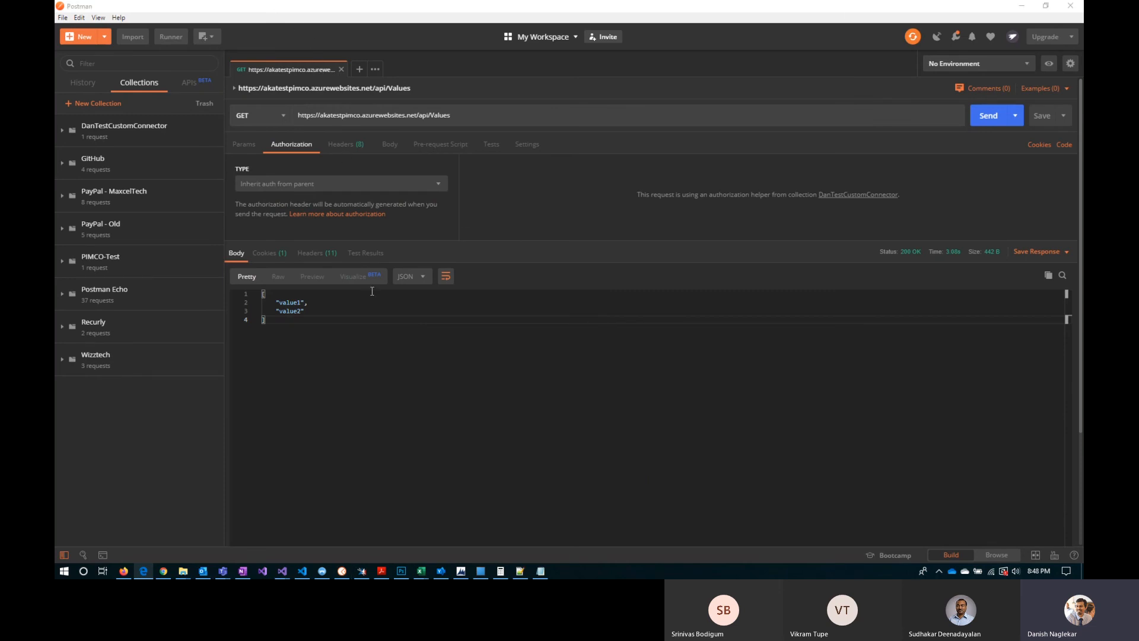
Step: Copy the api/Values/1 address from the browser into a new Postman GET request and send it
{"action": "key", "text": "alt+Tab"}
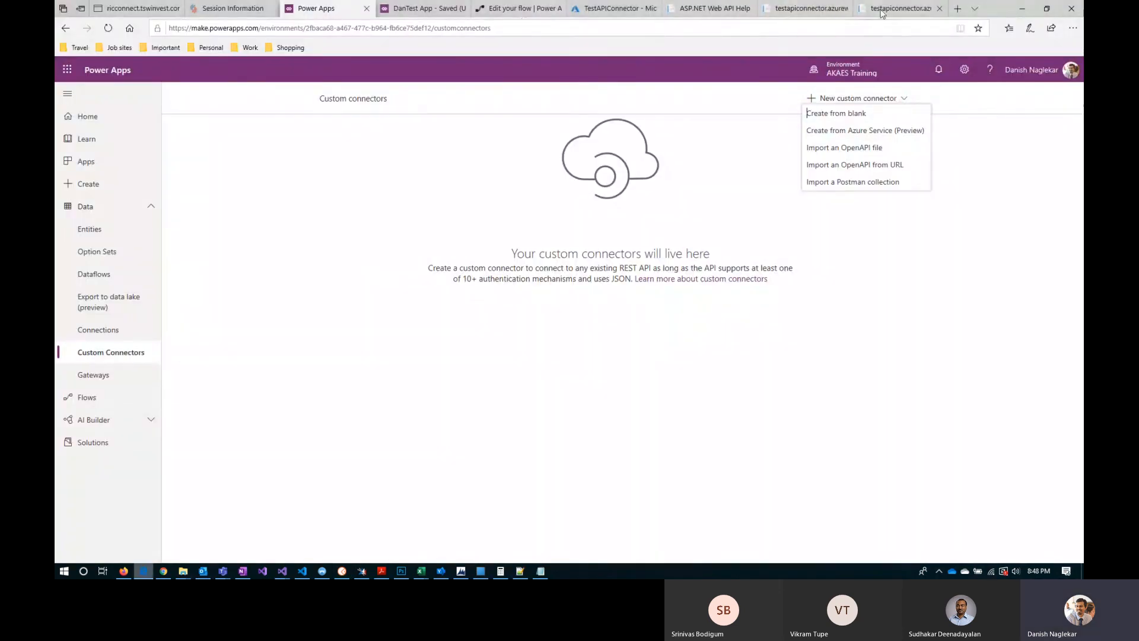
{"action": "left_click", "coordinate": [858, 13]}
{"action": "left_click", "coordinate": [165, 35]}
{"action": "key", "text": "ctrl+c"}
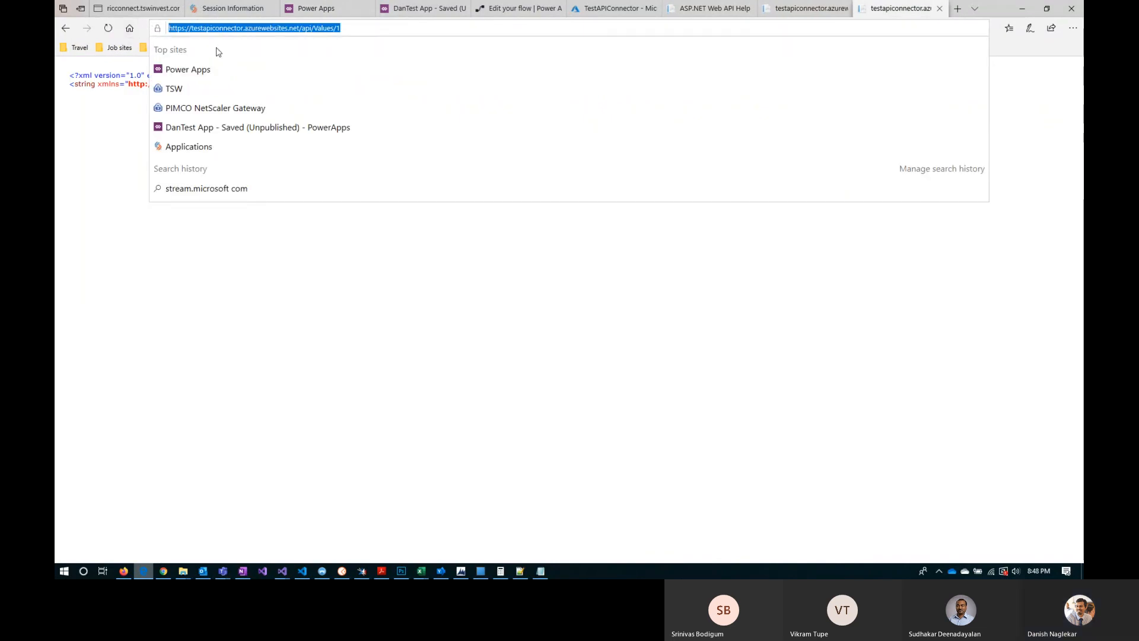
{"action": "key", "text": "alt+Tab"}
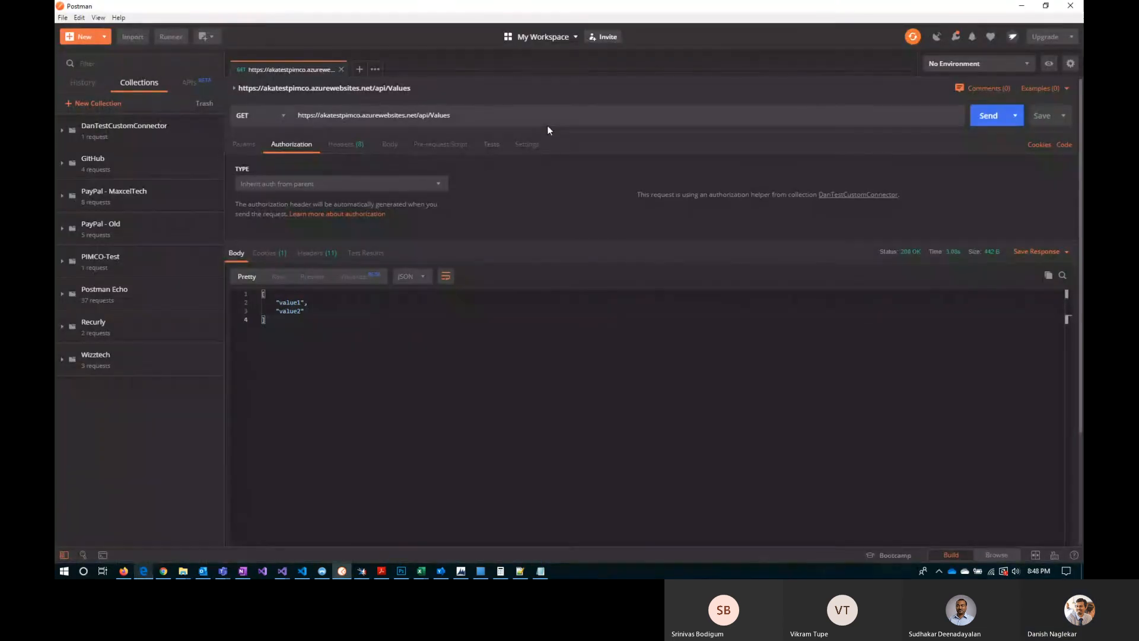
{"action": "left_click", "coordinate": [360, 69]}
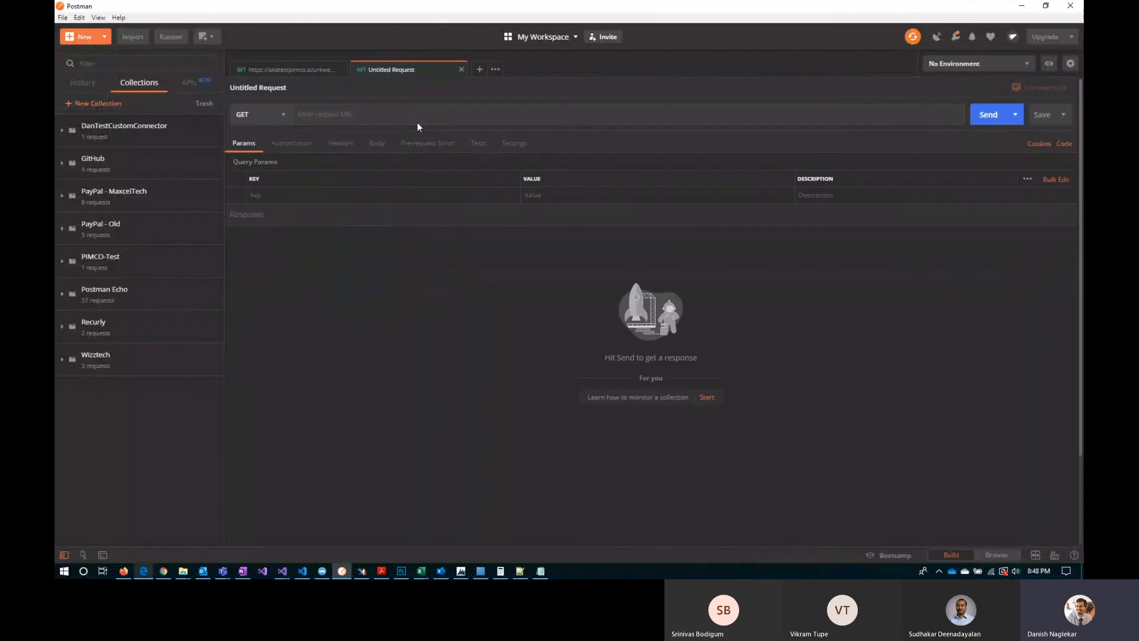
{"action": "left_click", "coordinate": [418, 118]}
{"action": "key", "text": "ctrl+v"}
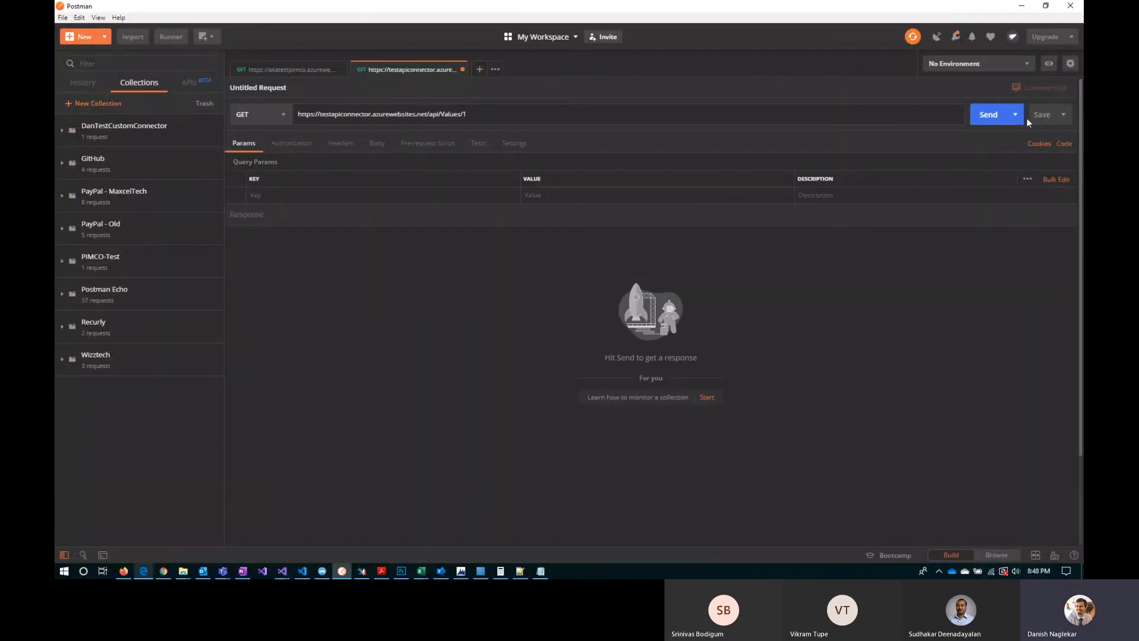
{"action": "left_click", "coordinate": [983, 112]}
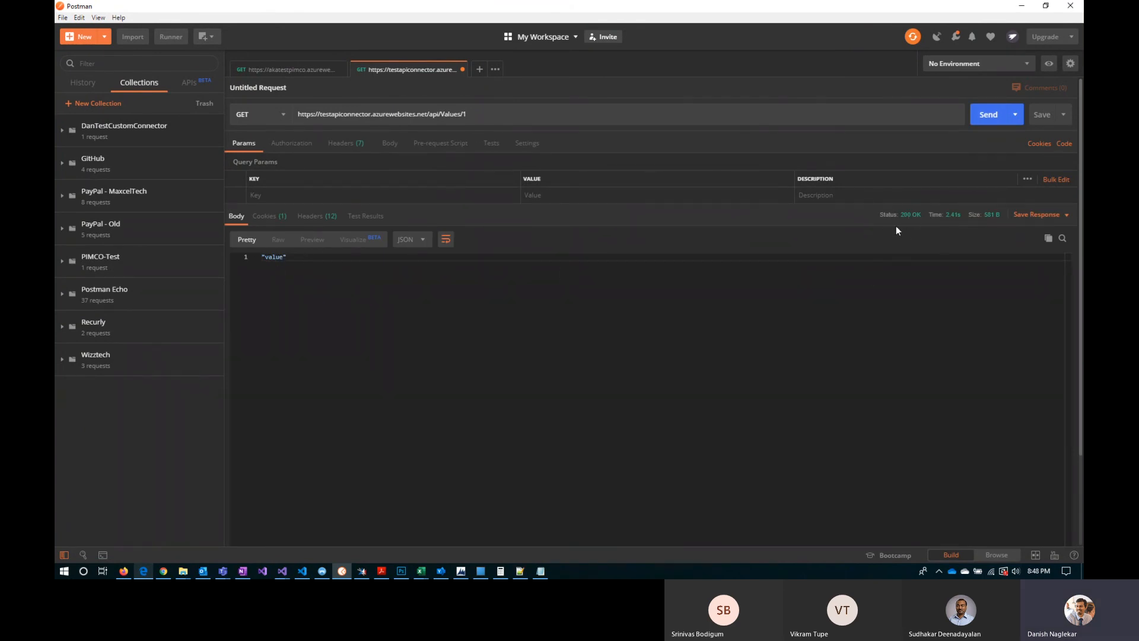
Step: Save the api/Values/1 request to the DanTestCustomConnector collection and expand the collection to list its requests
{"action": "left_click", "coordinate": [1043, 115]}
{"action": "left_click", "coordinate": [490, 362]}
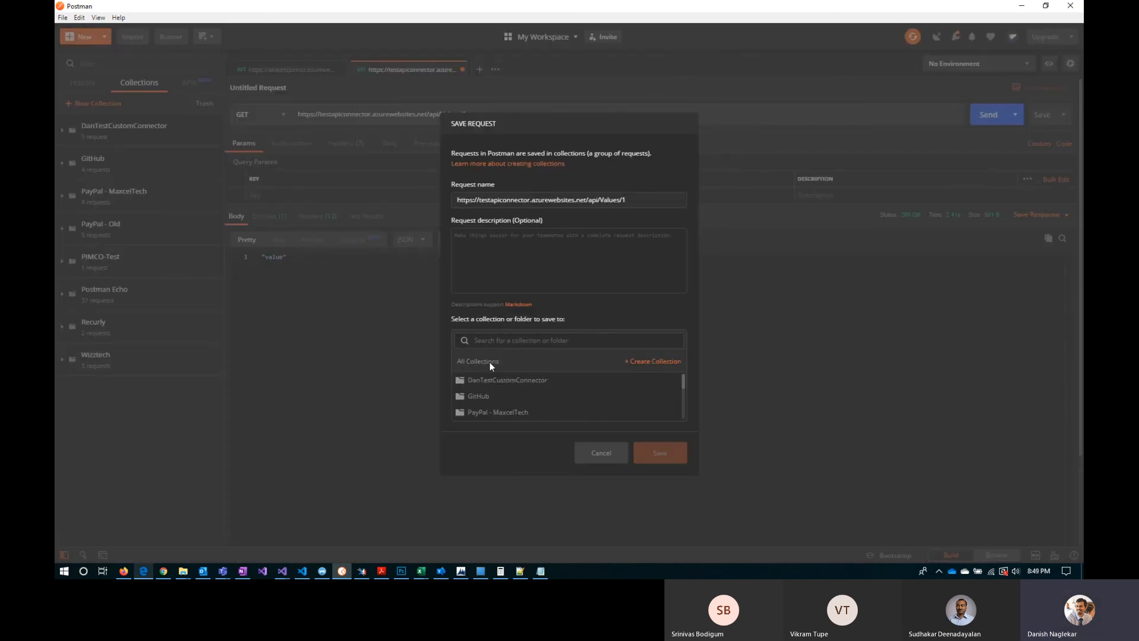
{"action": "left_click", "coordinate": [495, 381]}
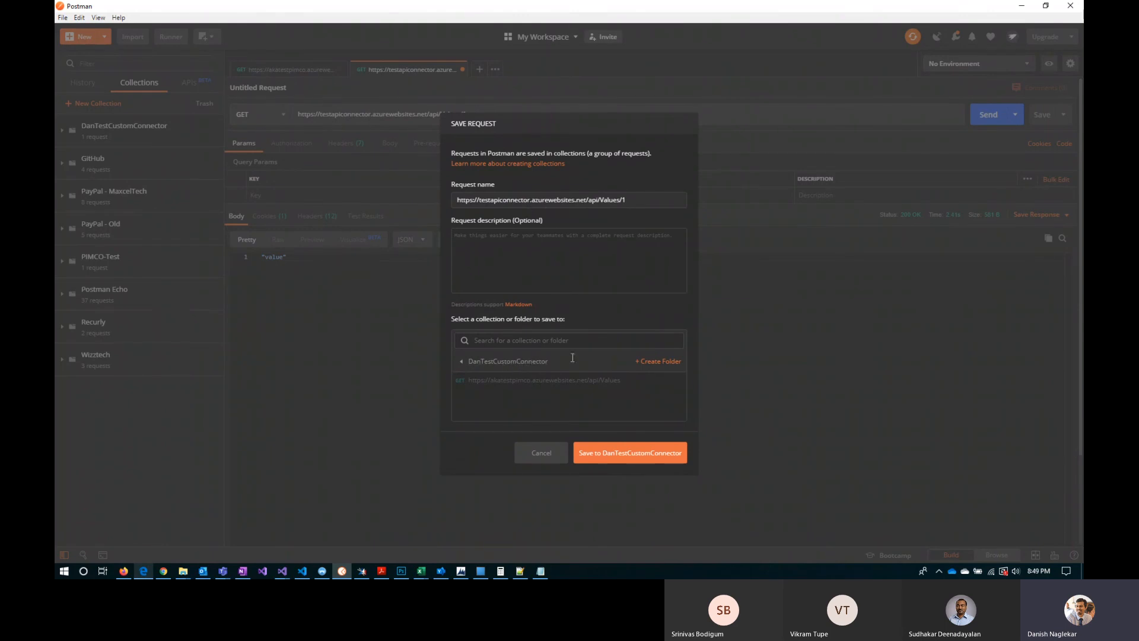
{"action": "left_click", "coordinate": [622, 452]}
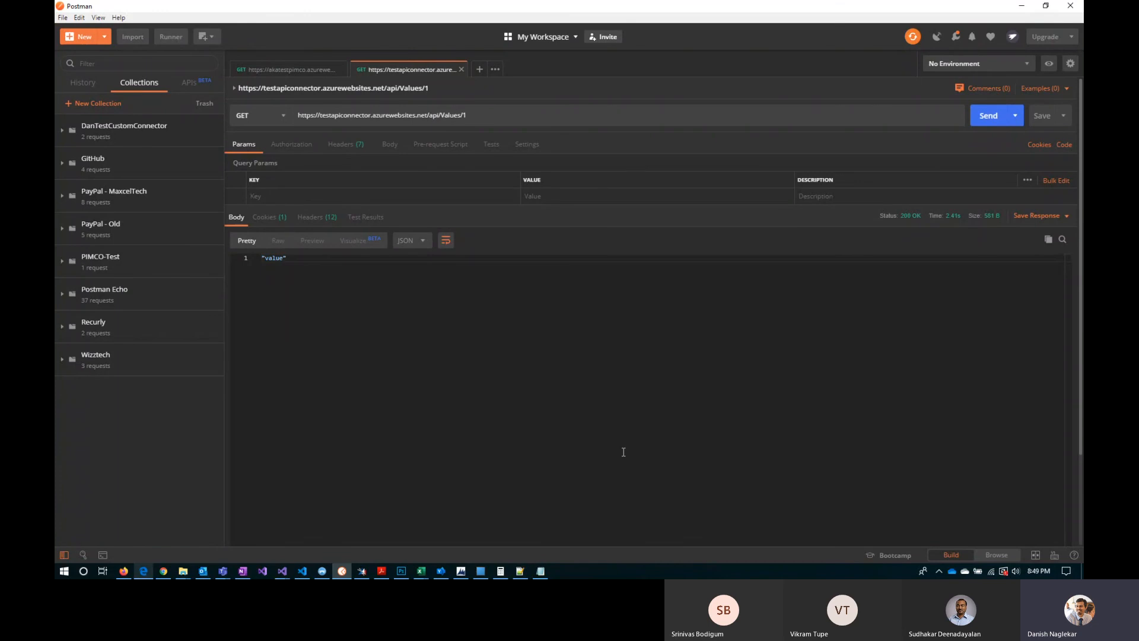
{"action": "left_click", "coordinate": [62, 131]}
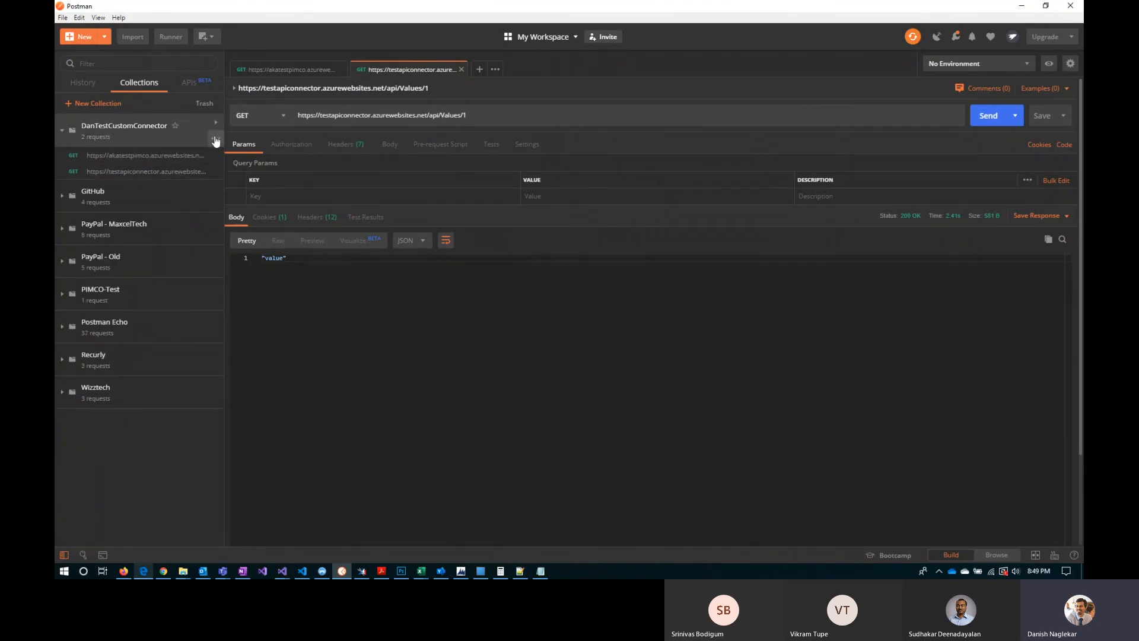
Step: Export the DanTestCustomConnector collection as Collection v1 to DanTestCustomConnector.postman_collection.json in the Downloads folder
{"action": "left_click", "coordinate": [214, 140]}
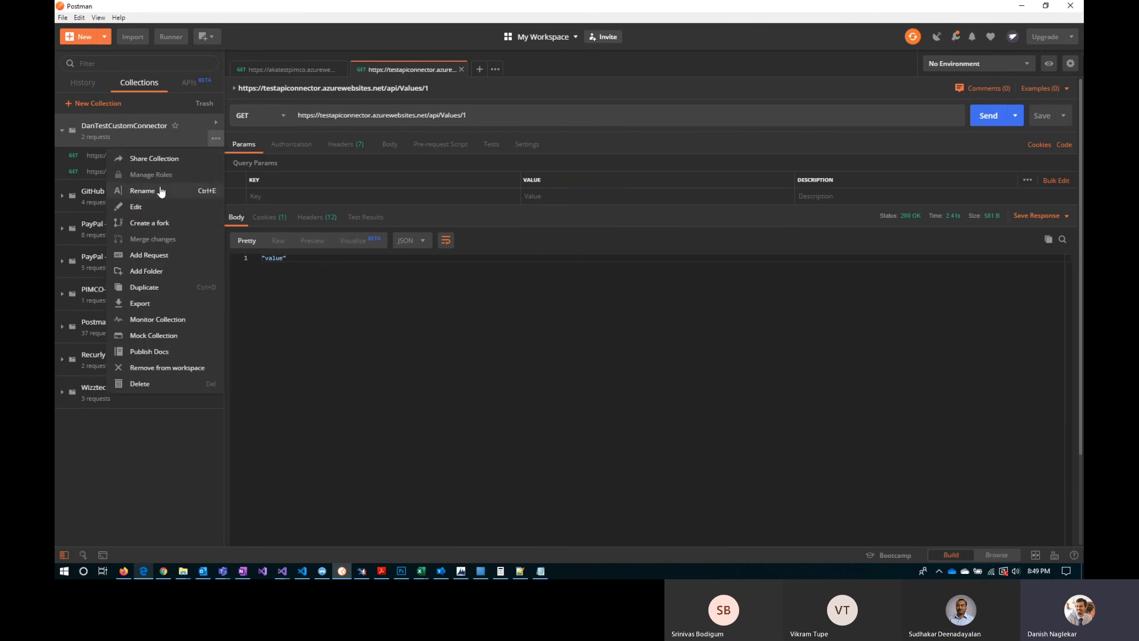
{"action": "left_click", "coordinate": [141, 303]}
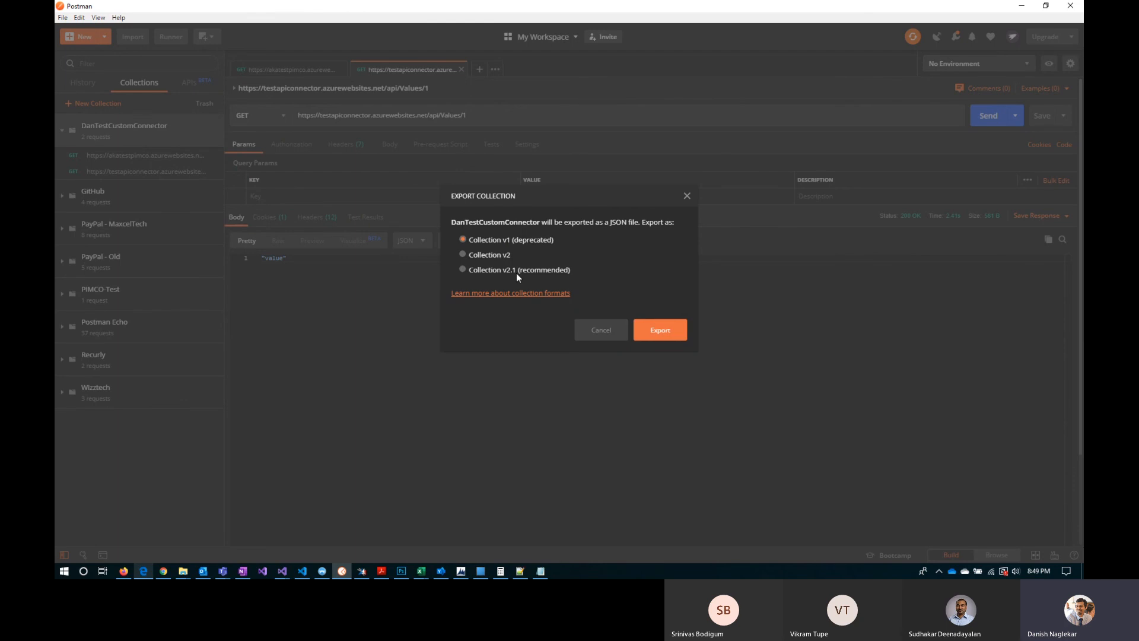
{"action": "key", "text": "alt+Tab"}
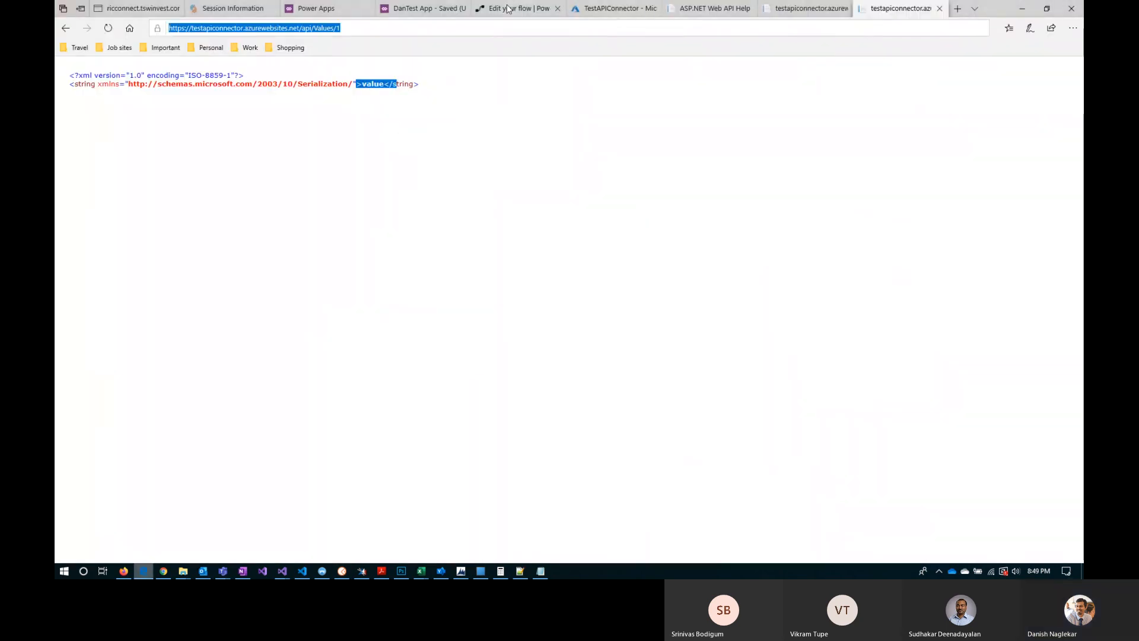
{"action": "left_click", "coordinate": [317, 8]}
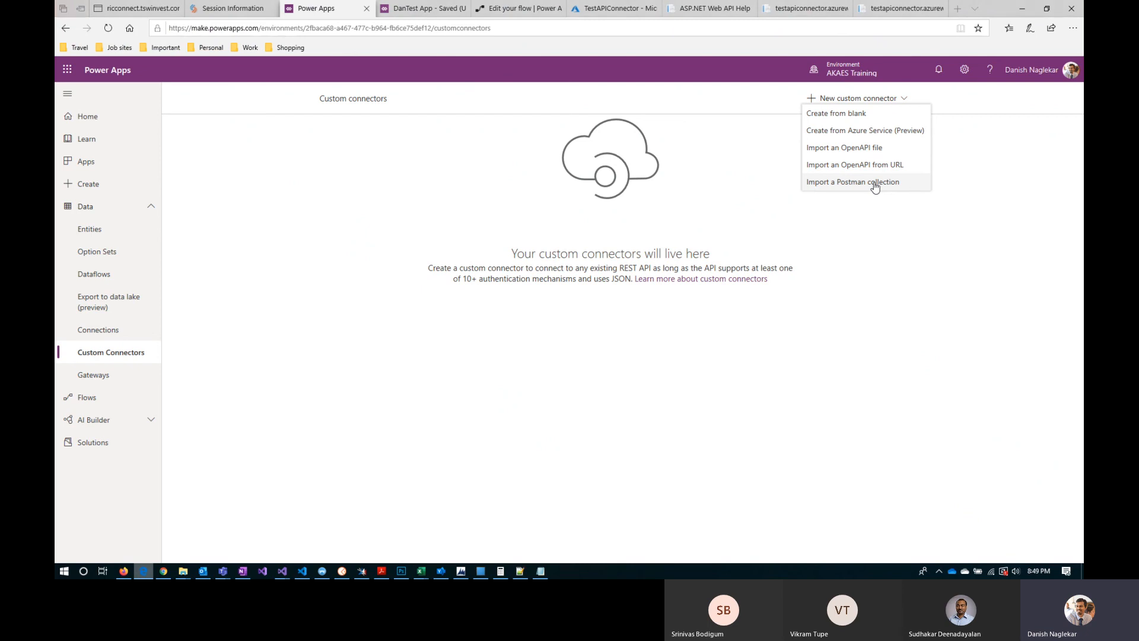
{"action": "key", "text": "alt+Tab"}
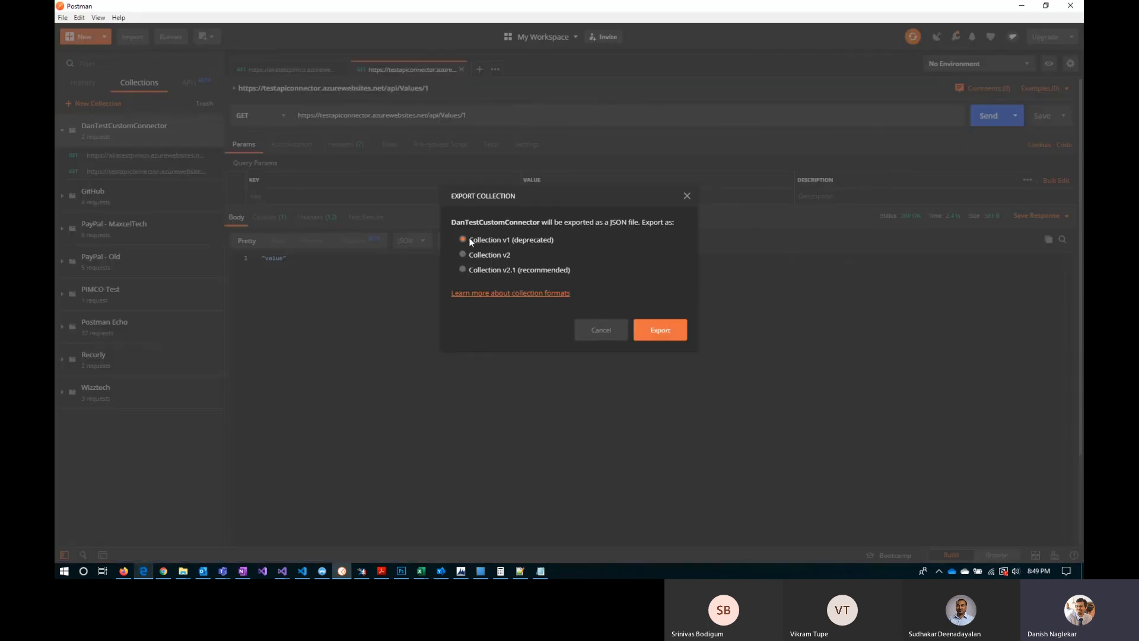
{"action": "left_click", "coordinate": [660, 330]}
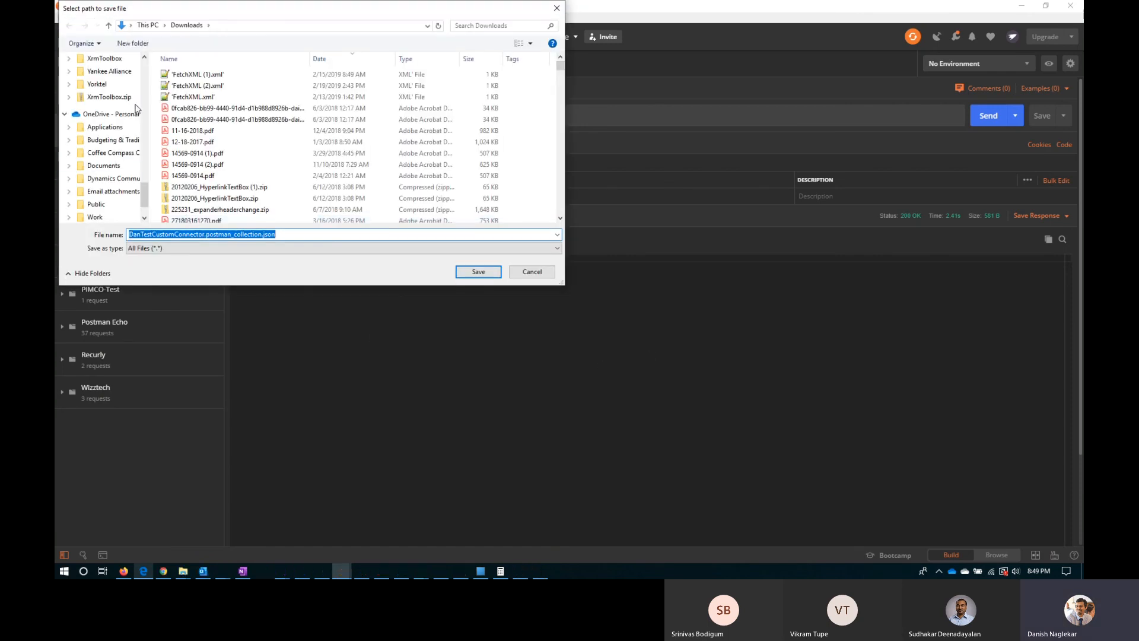
{"action": "left_click", "coordinate": [480, 272]}
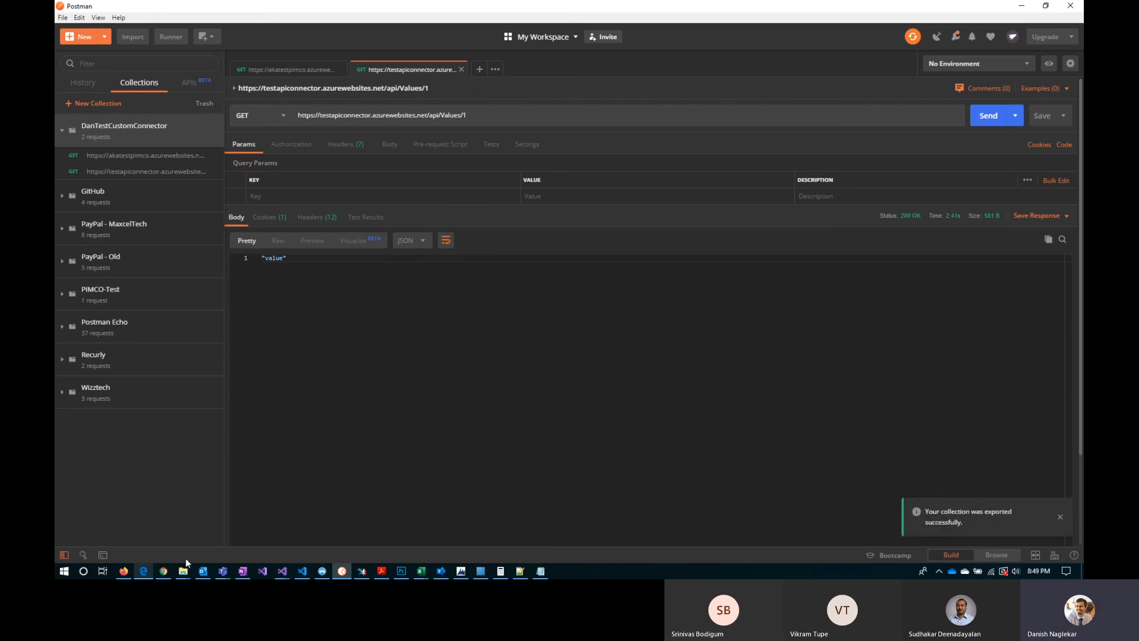
Step: Switch to Power Apps and start a custom connector from a Postman collection, naming it DanTestCustomConnector
{"action": "key", "text": "alt+Tab"}
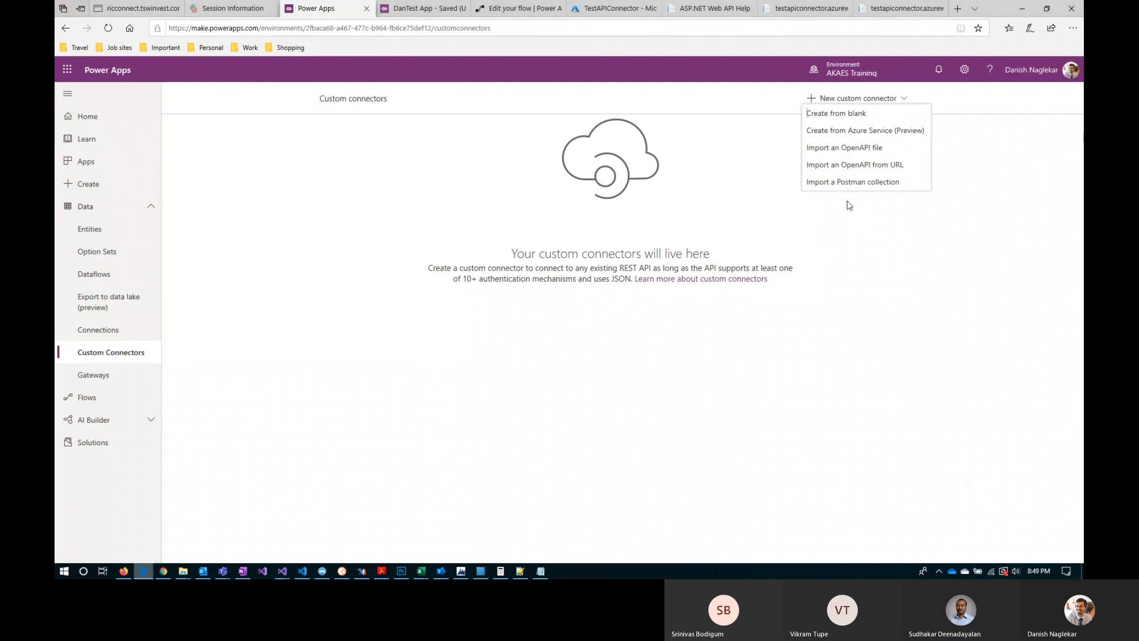
{"action": "left_click", "coordinate": [869, 182]}
{"action": "left_click", "coordinate": [502, 308]}
{"action": "type", "text": "D"}
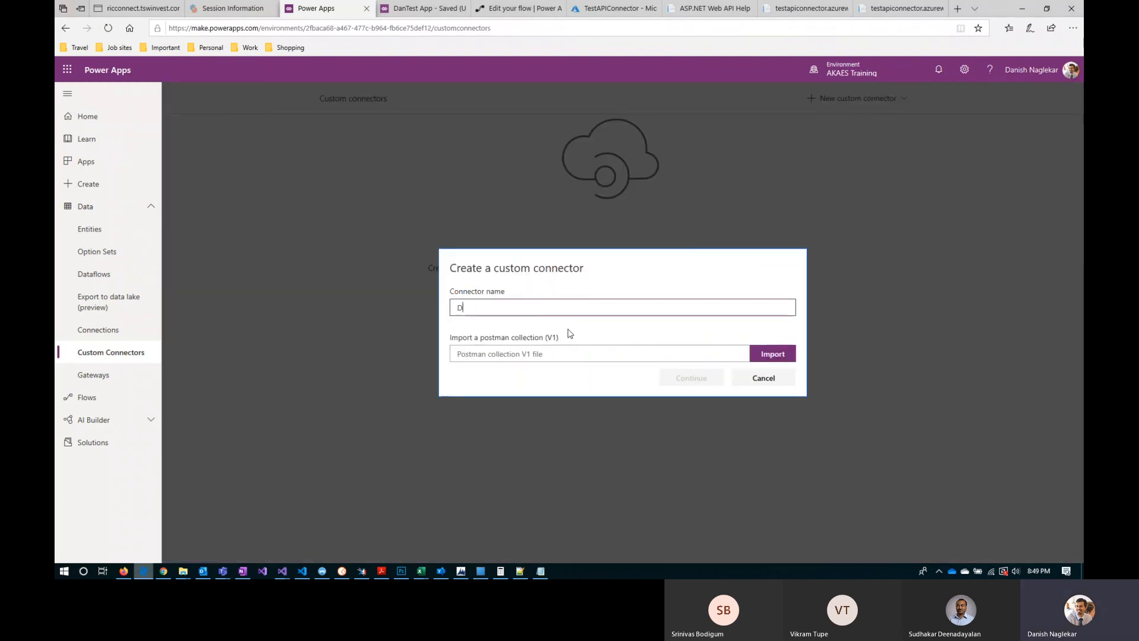
{"action": "type", "text": "anTest"}
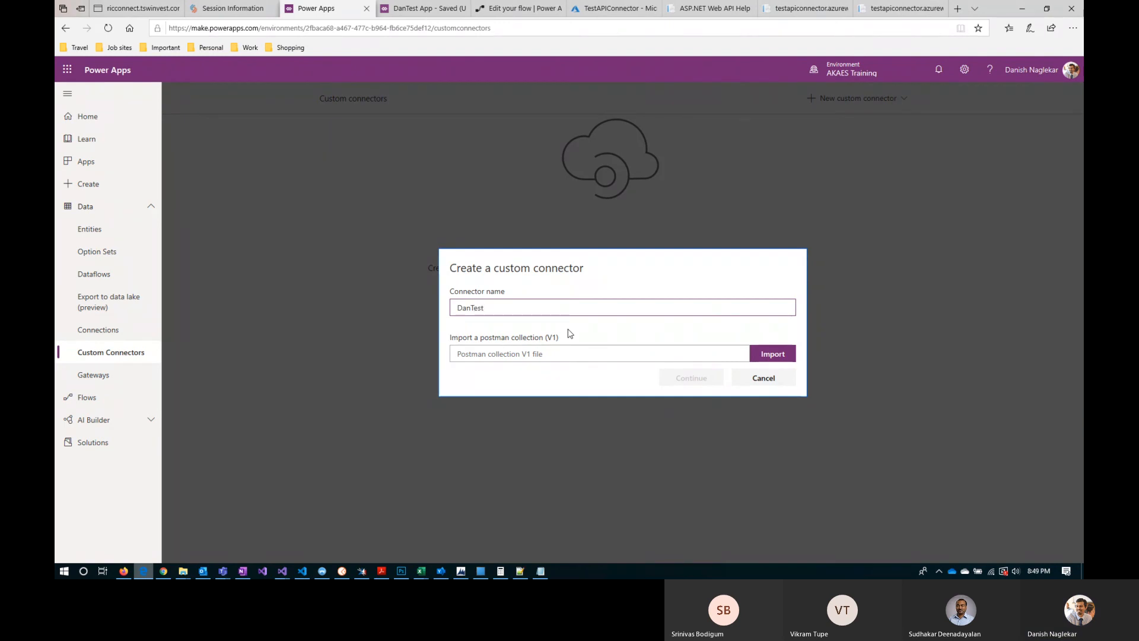
{"action": "type", "text": "CustomConnector"}
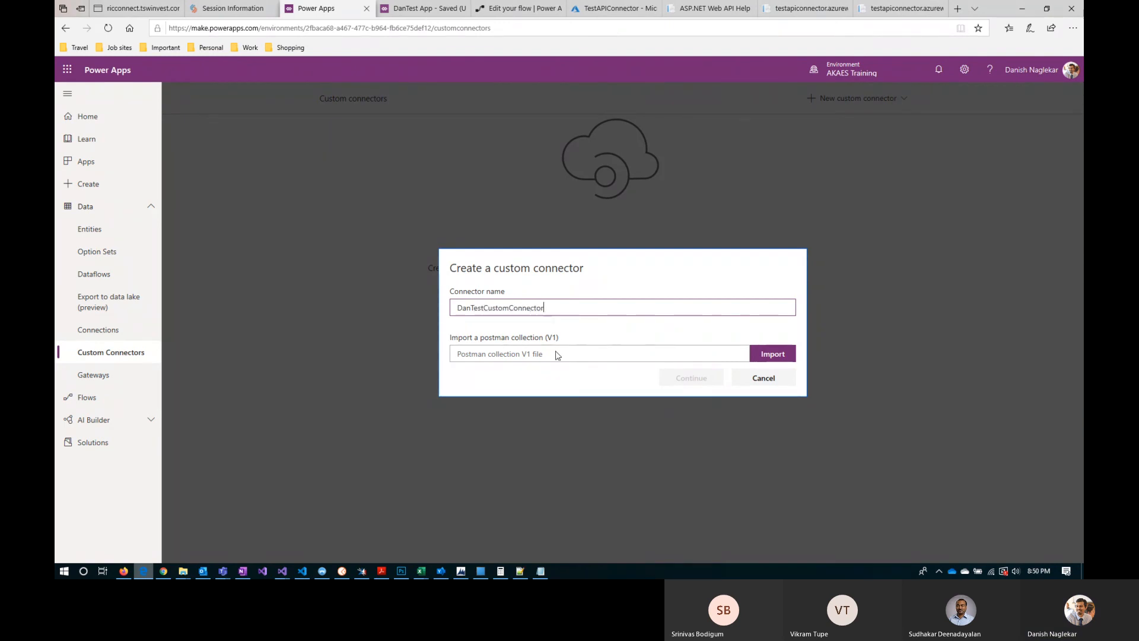
Step: Import DanTestCustomConnector.postman_collection.json from the Downloads folder and continue to the connector's general information
{"action": "left_click", "coordinate": [786, 361]}
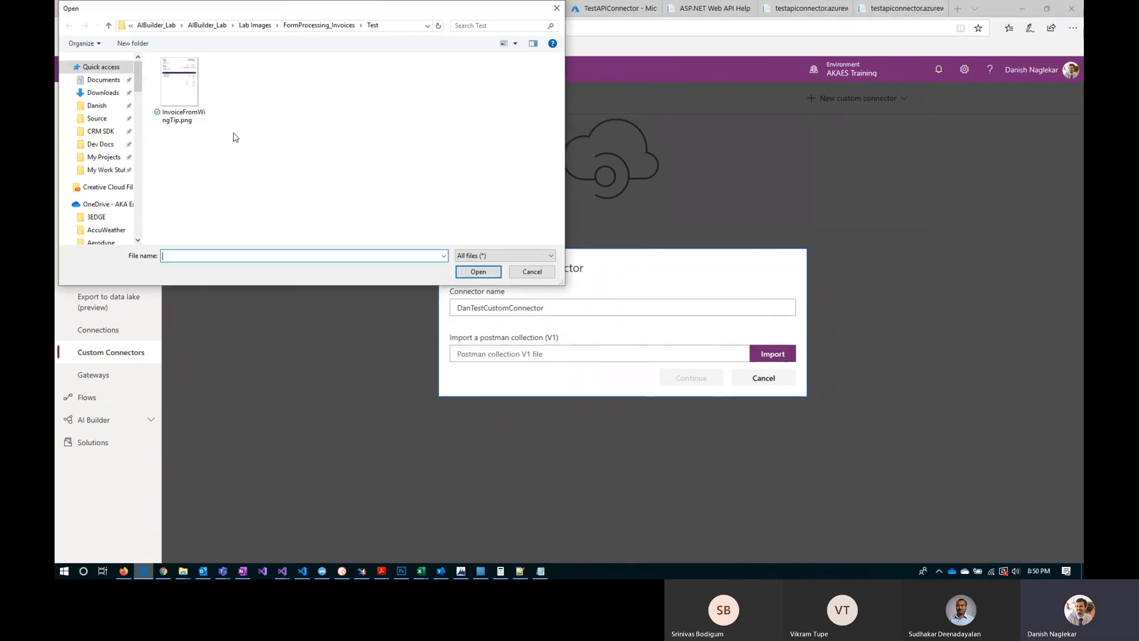
{"action": "left_click", "coordinate": [102, 93]}
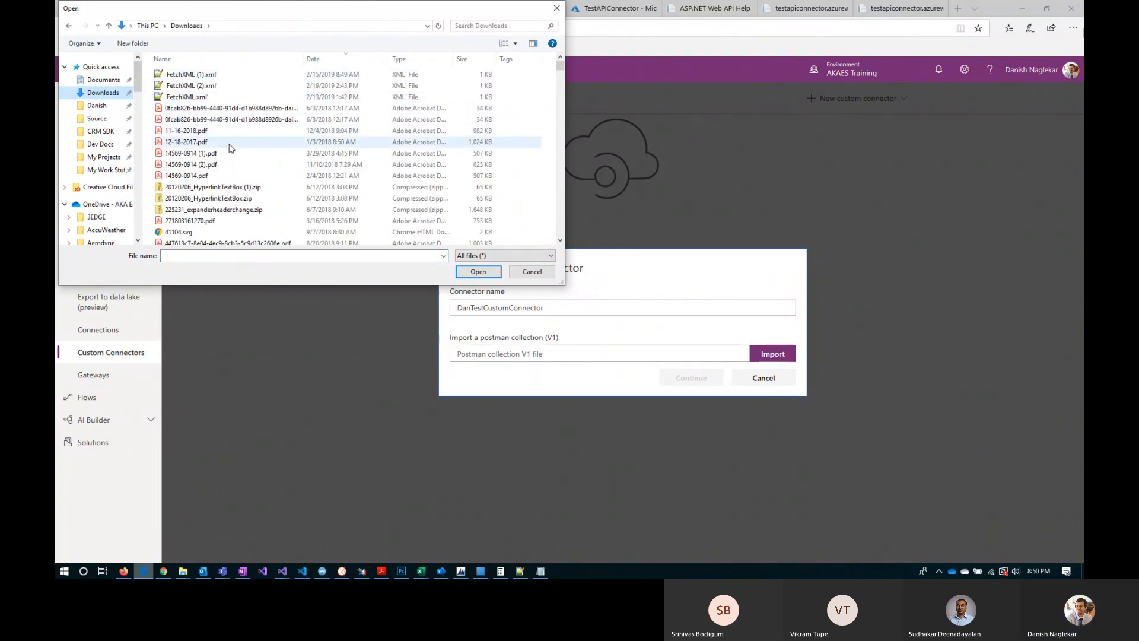
{"action": "left_click", "coordinate": [324, 67]}
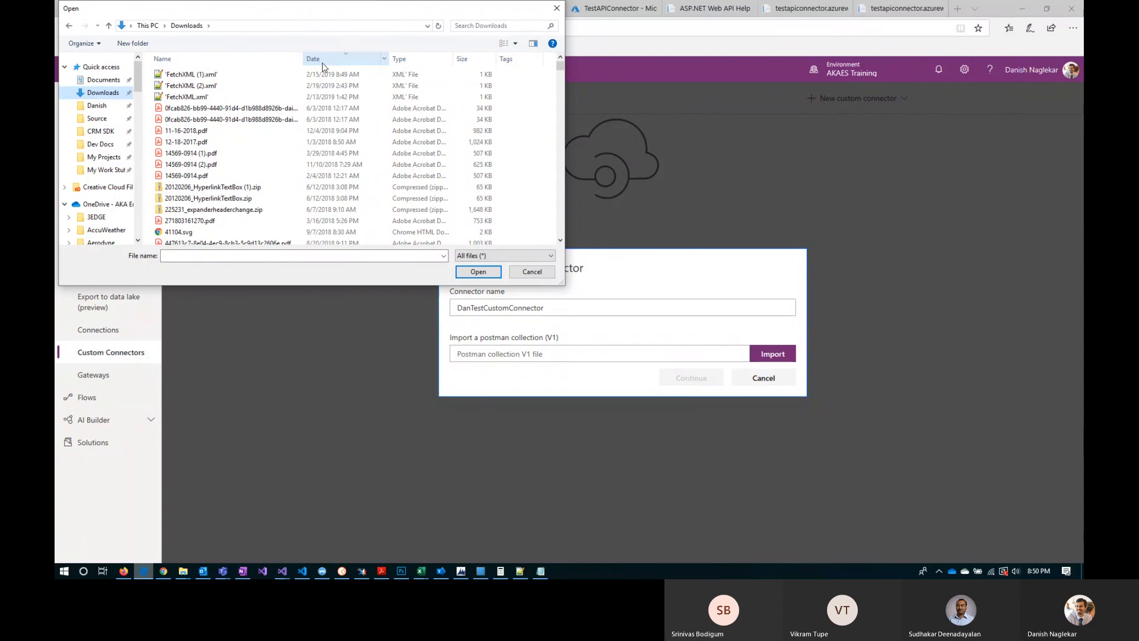
{"action": "left_click", "coordinate": [238, 120]}
{"action": "type", "text": "dan"}
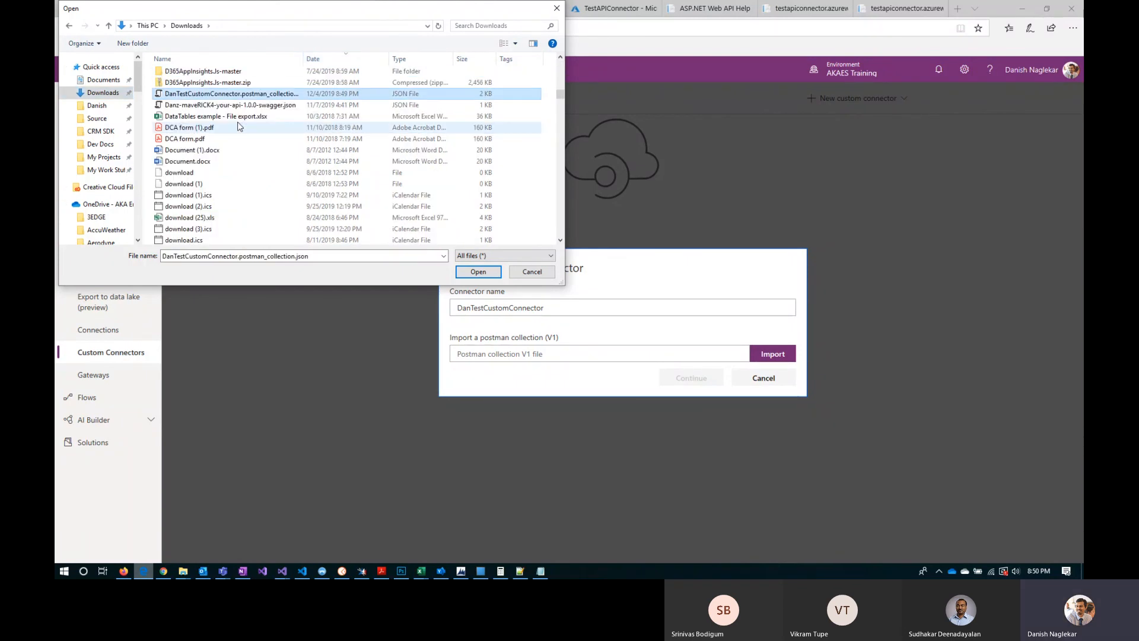
{"action": "left_click", "coordinate": [478, 271]}
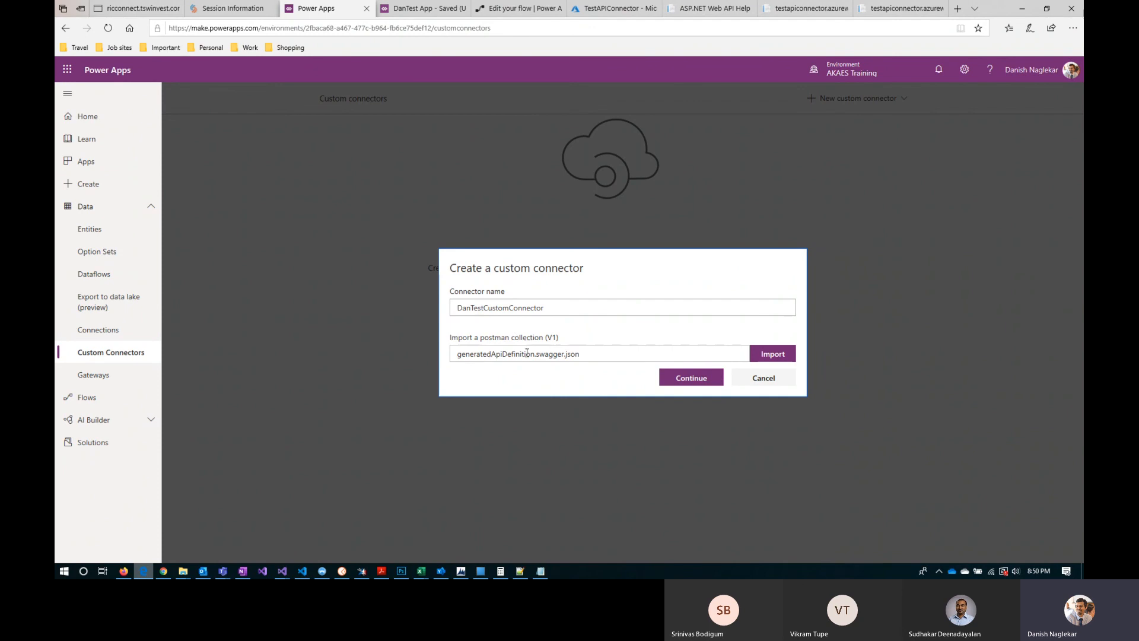
{"action": "left_click", "coordinate": [689, 378]}
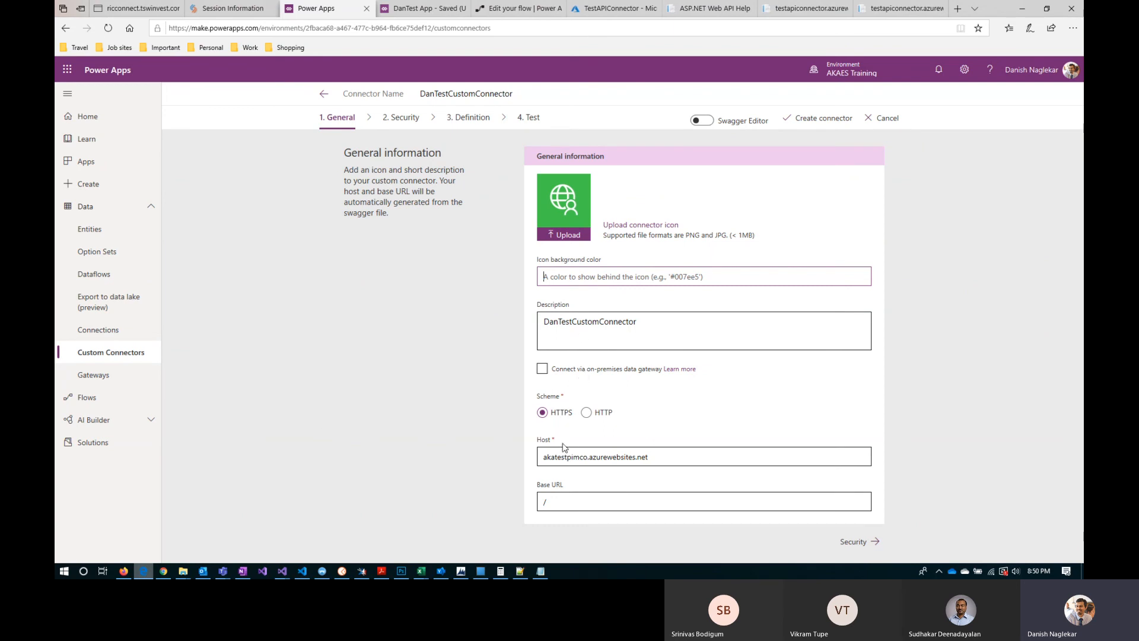
Step: Accept the connector's general settings and keep No authentication as its security type, checking the request's authorization in Postman
{"action": "left_click_drag", "start_coordinate": [655, 457], "coordinate": [532, 459]}
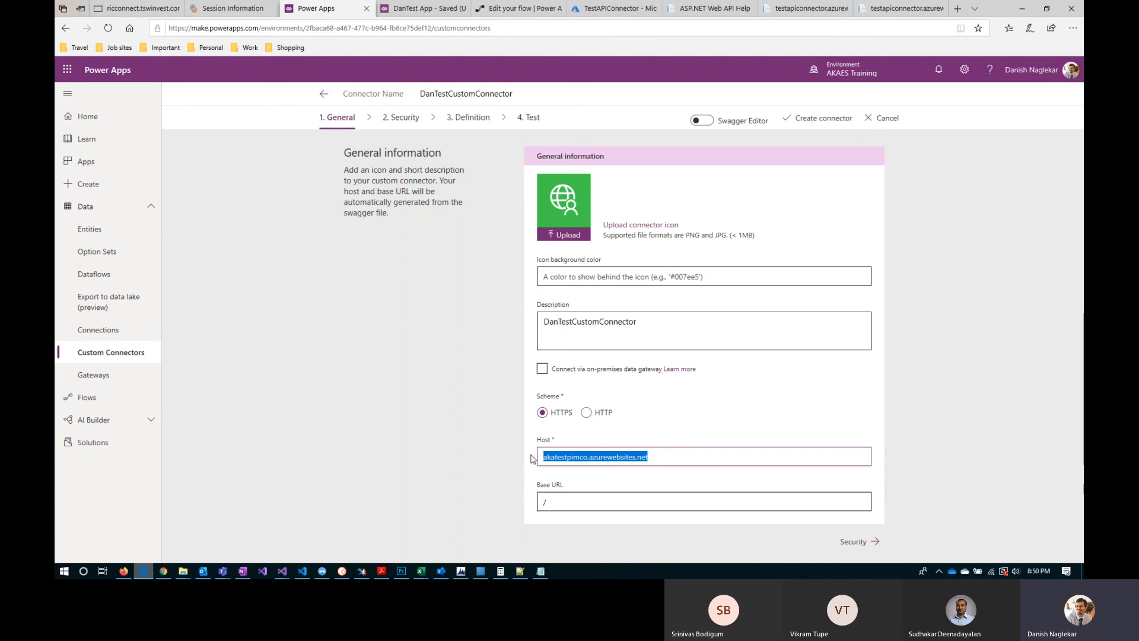
{"action": "left_click", "coordinate": [849, 541]}
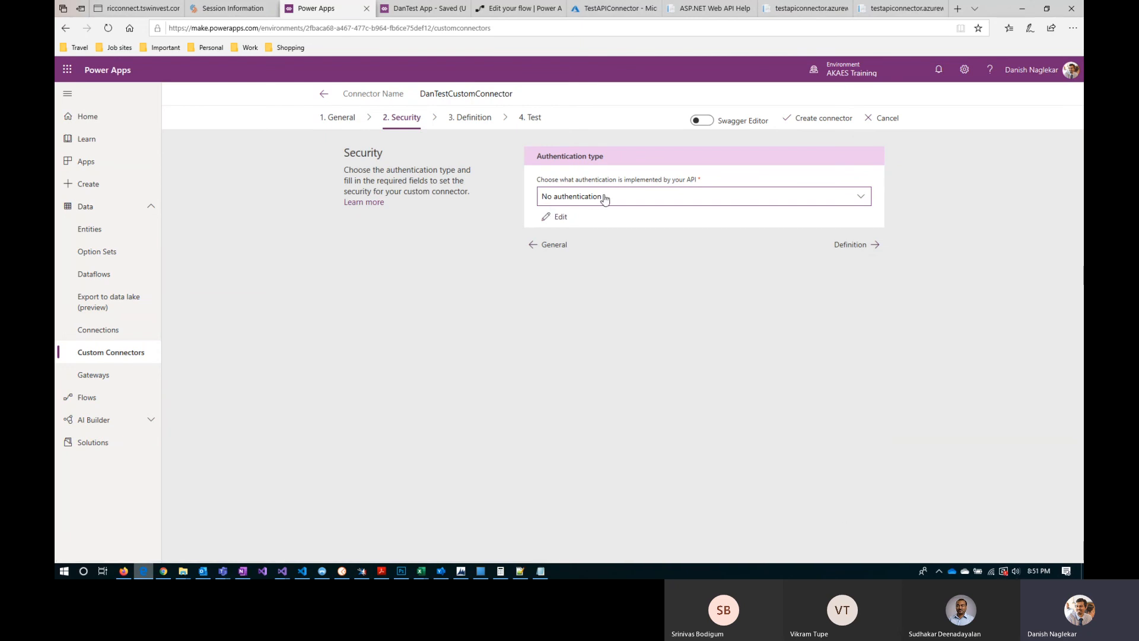
{"action": "key", "text": "alt+Tab"}
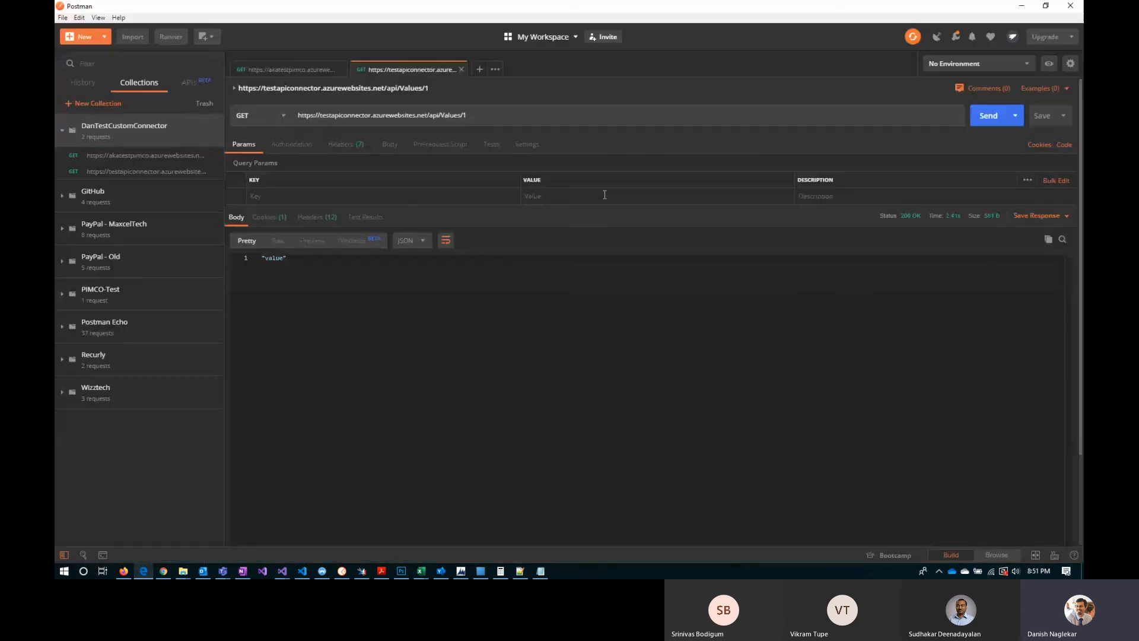
{"action": "left_click", "coordinate": [299, 145]}
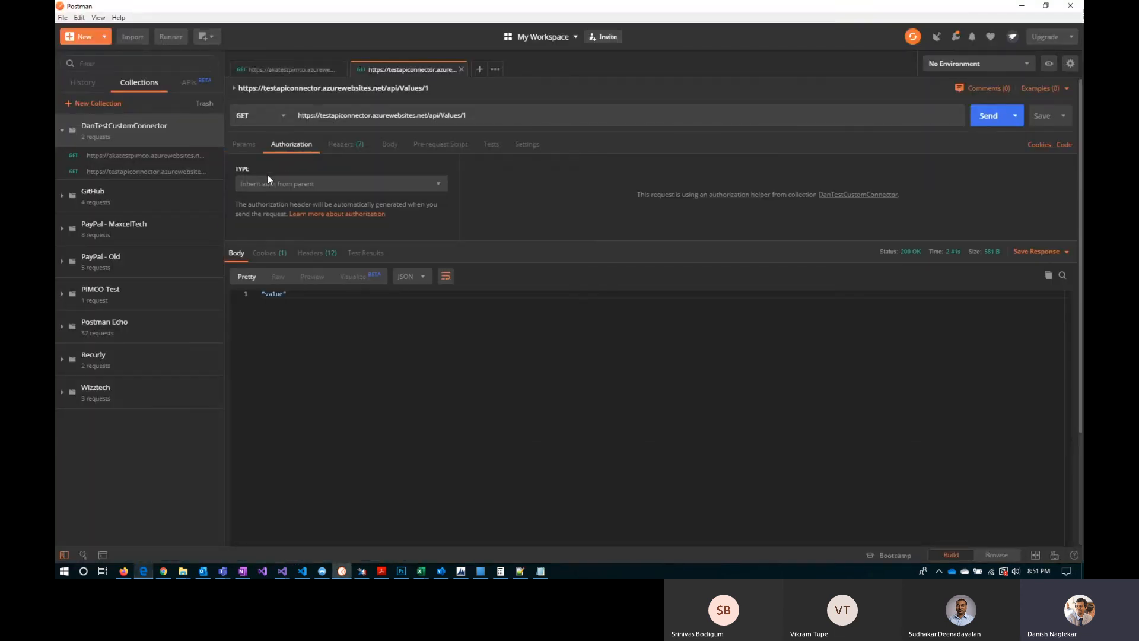
{"action": "key", "text": "alt+Tab"}
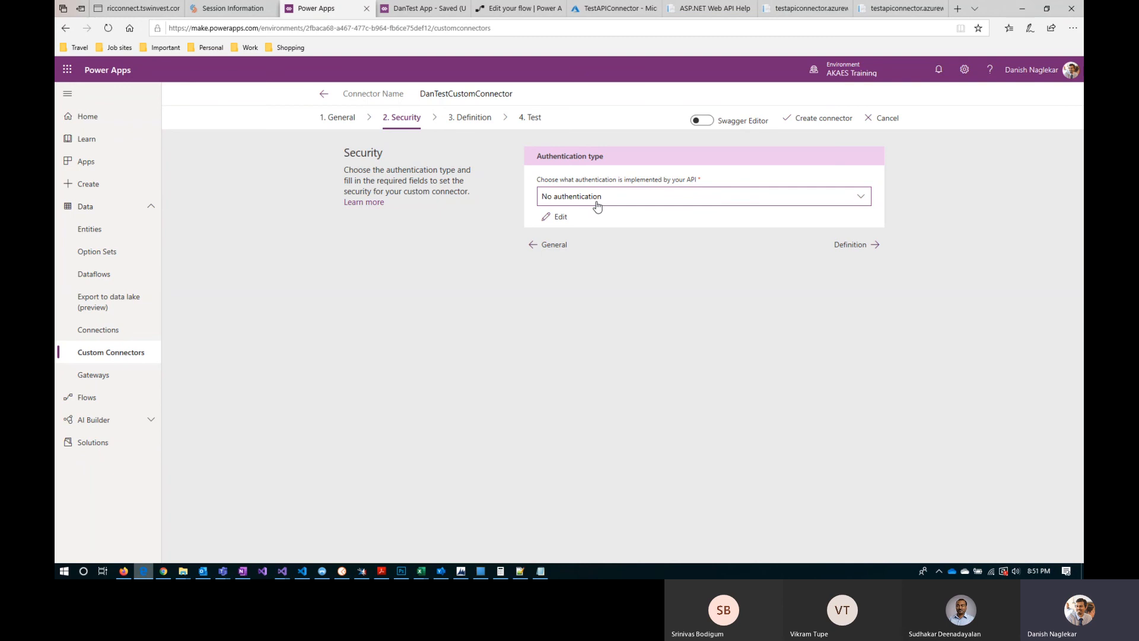
{"action": "left_click", "coordinate": [597, 202]}
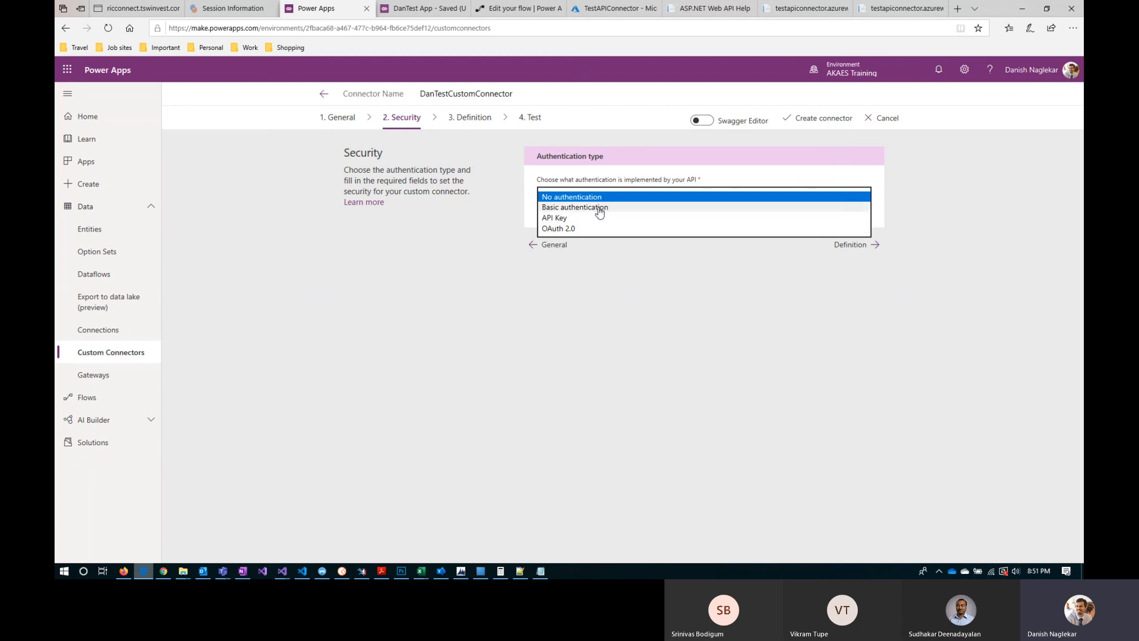
{"action": "left_click", "coordinate": [602, 300]}
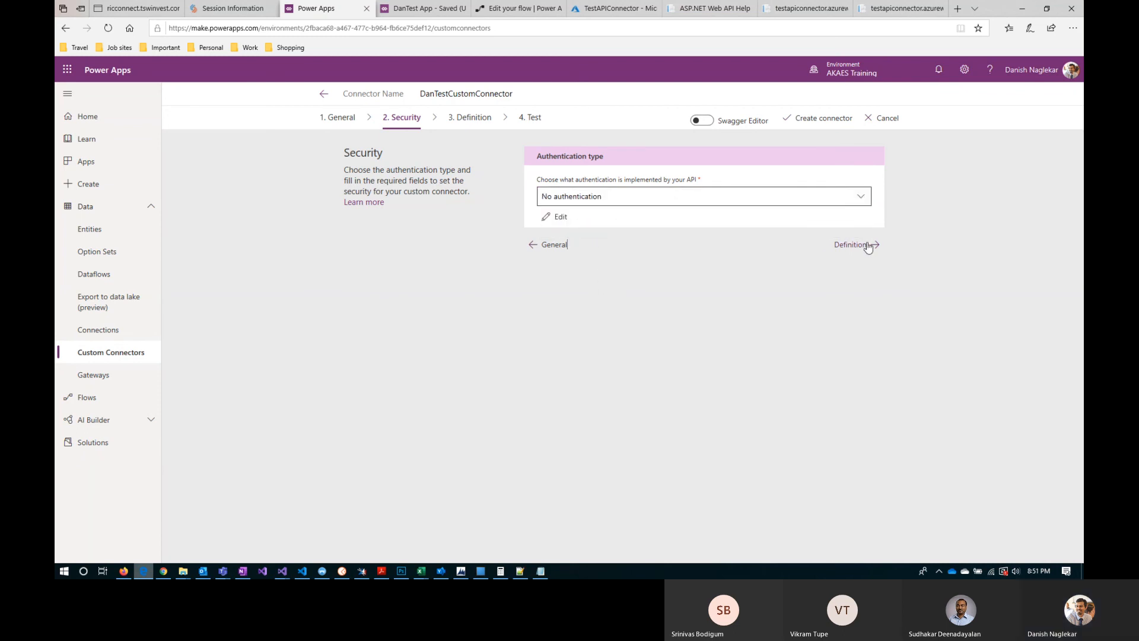
Step: Proceed to the connector's definition and shorten the first action's operation ID to Values
{"action": "left_click", "coordinate": [859, 250]}
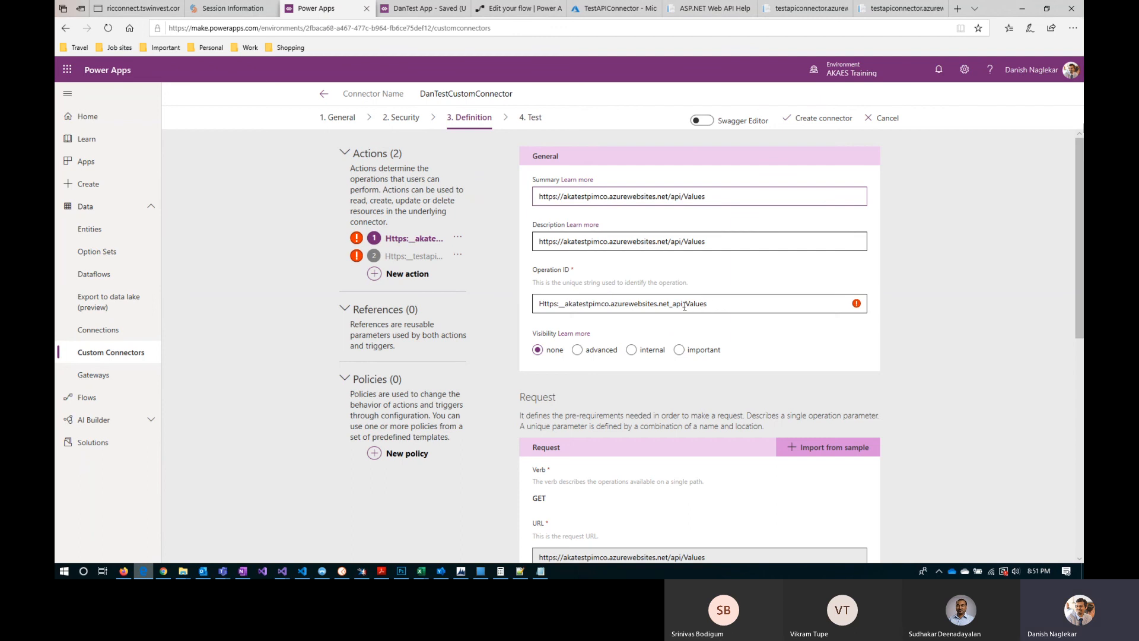
{"action": "left_click_drag", "start_coordinate": [686, 304], "coordinate": [517, 308]}
{"action": "key", "text": "BackSpace"}
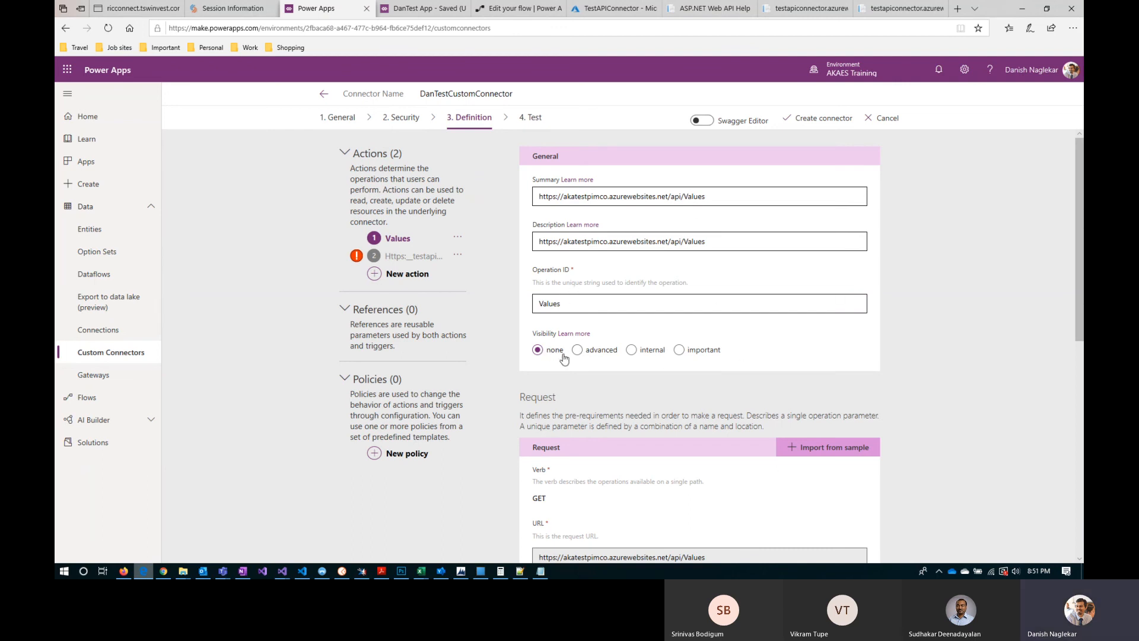
Step: Open the key-body-output schema property of the Values action's default response for editing
{"action": "scroll", "coordinate": [627, 372], "scroll_direction": "down", "scroll_amount": 3}
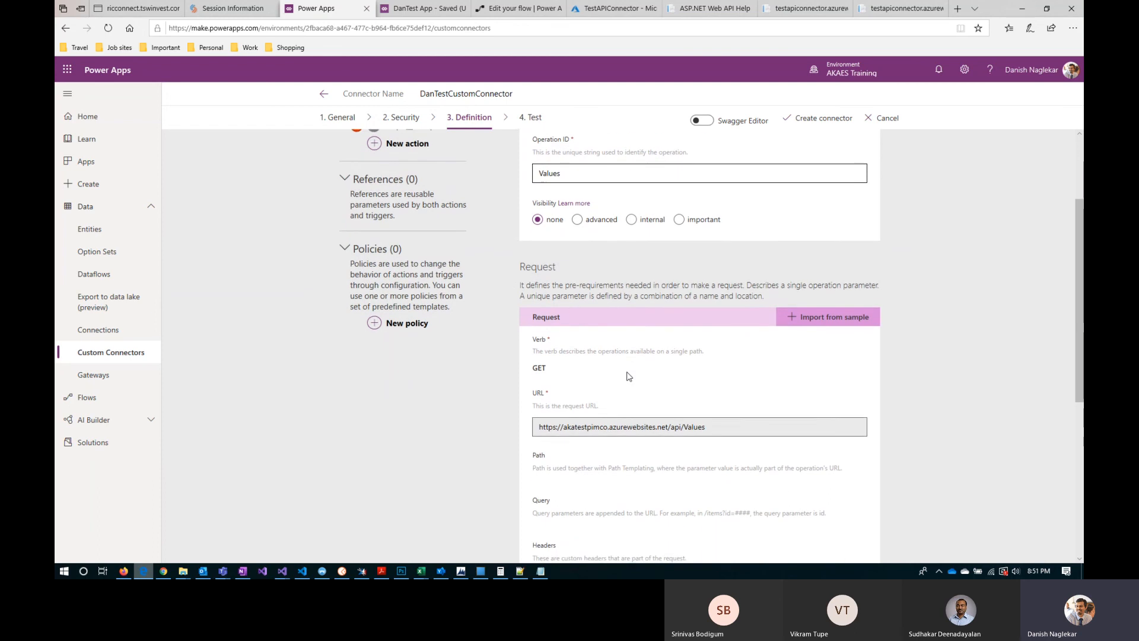
{"action": "scroll", "coordinate": [605, 391], "scroll_direction": "down", "scroll_amount": 5}
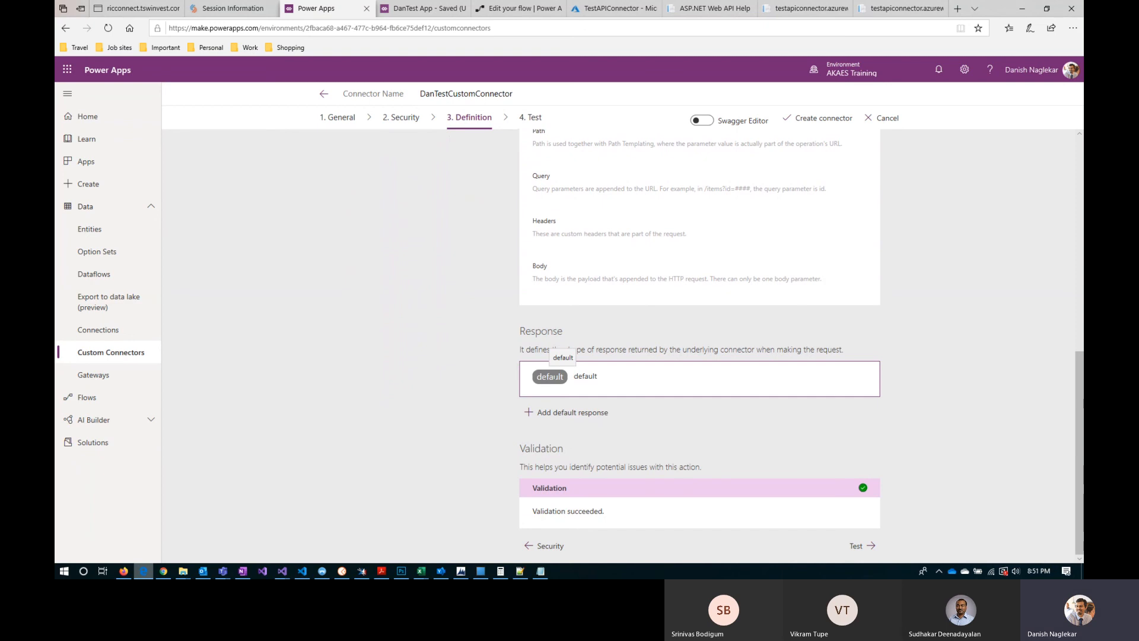
{"action": "left_click", "coordinate": [550, 376]}
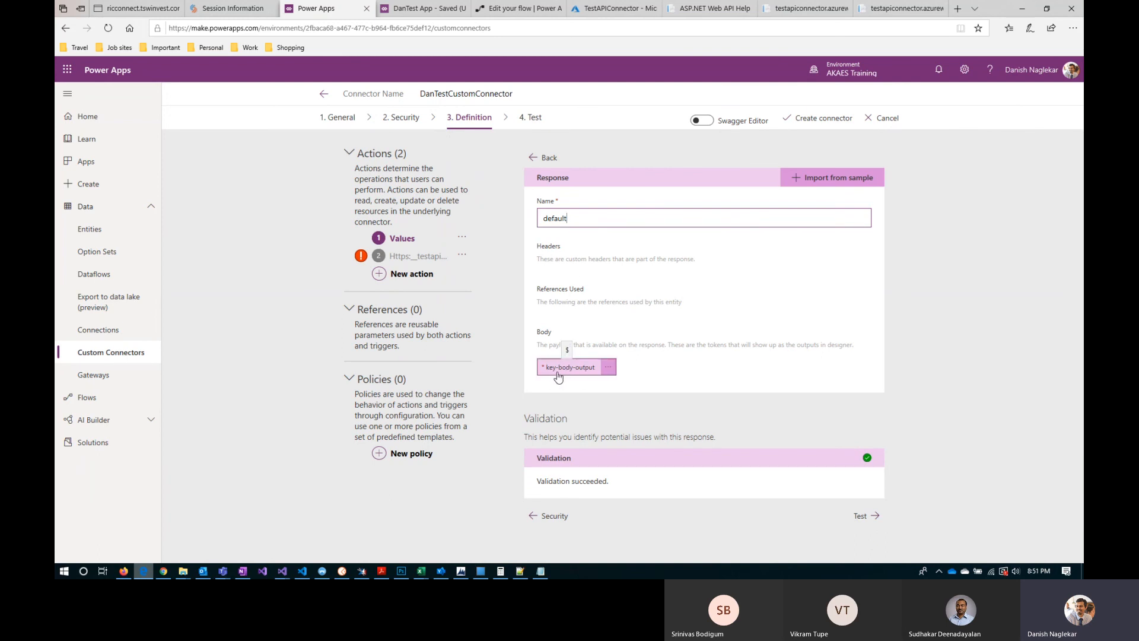
{"action": "left_click", "coordinate": [591, 372]}
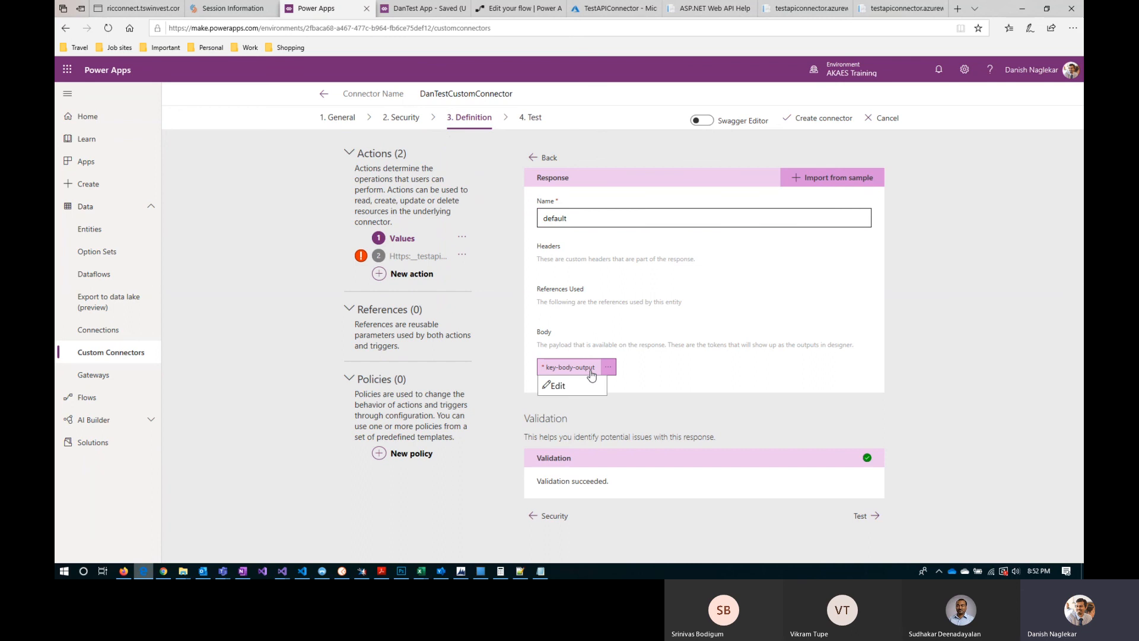
{"action": "left_click", "coordinate": [557, 386]}
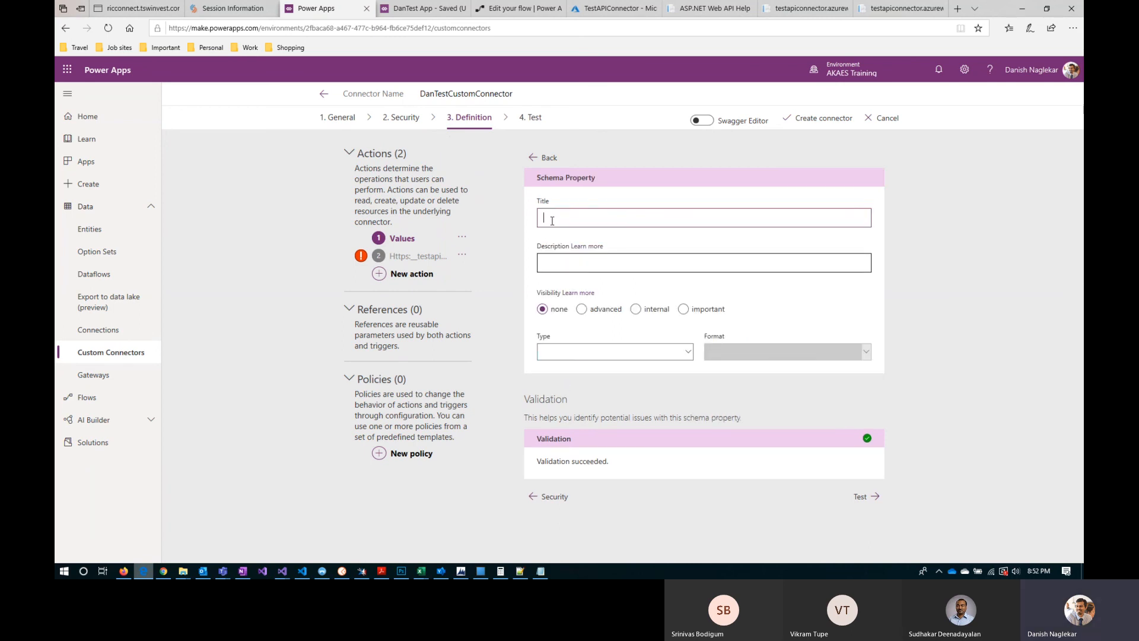
Step: Examine the JSON response body of the api/Values request in Postman, and return to the schema property in Power Apps
{"action": "key", "text": "alt+Tab"}
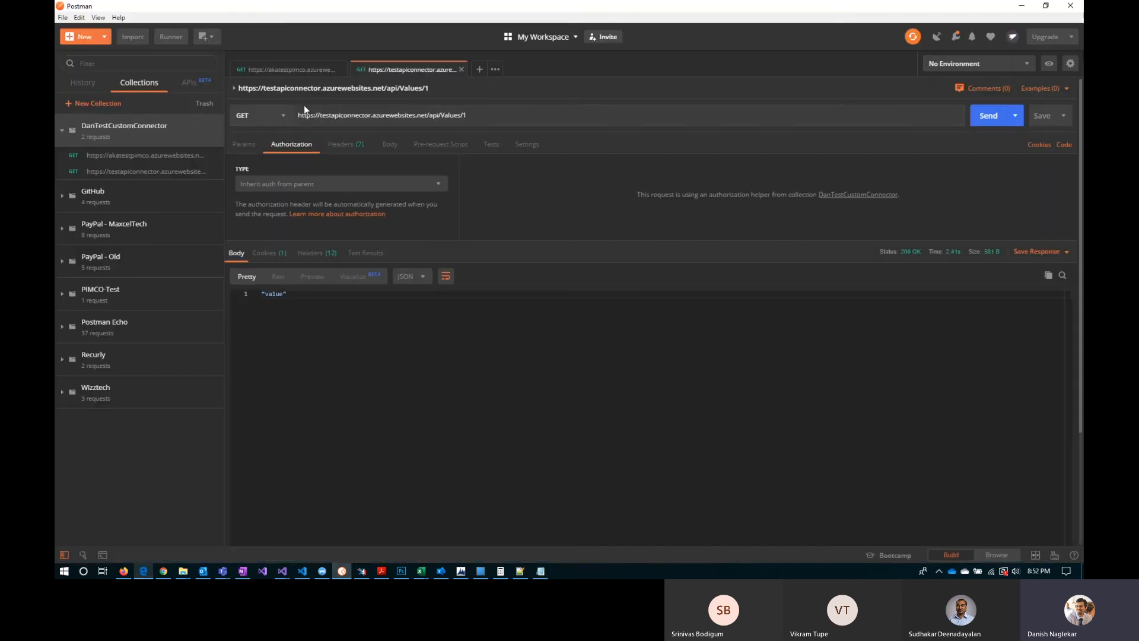
{"action": "left_click", "coordinate": [297, 72]}
{"action": "left_click_drag", "start_coordinate": [275, 302], "coordinate": [304, 311]}
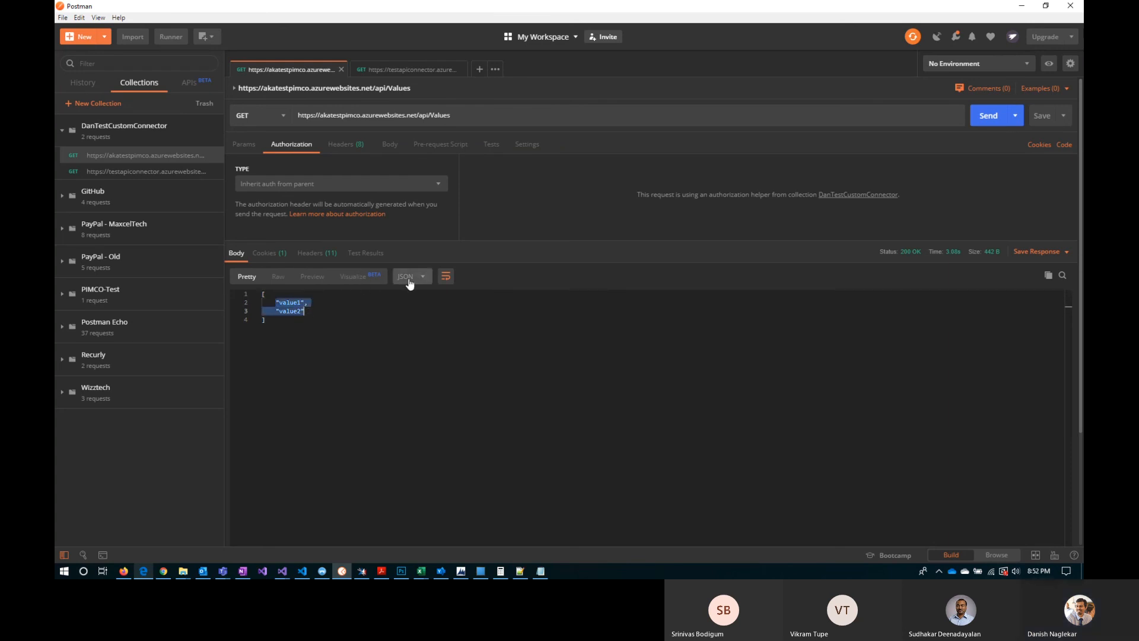
{"action": "left_click", "coordinate": [315, 312]}
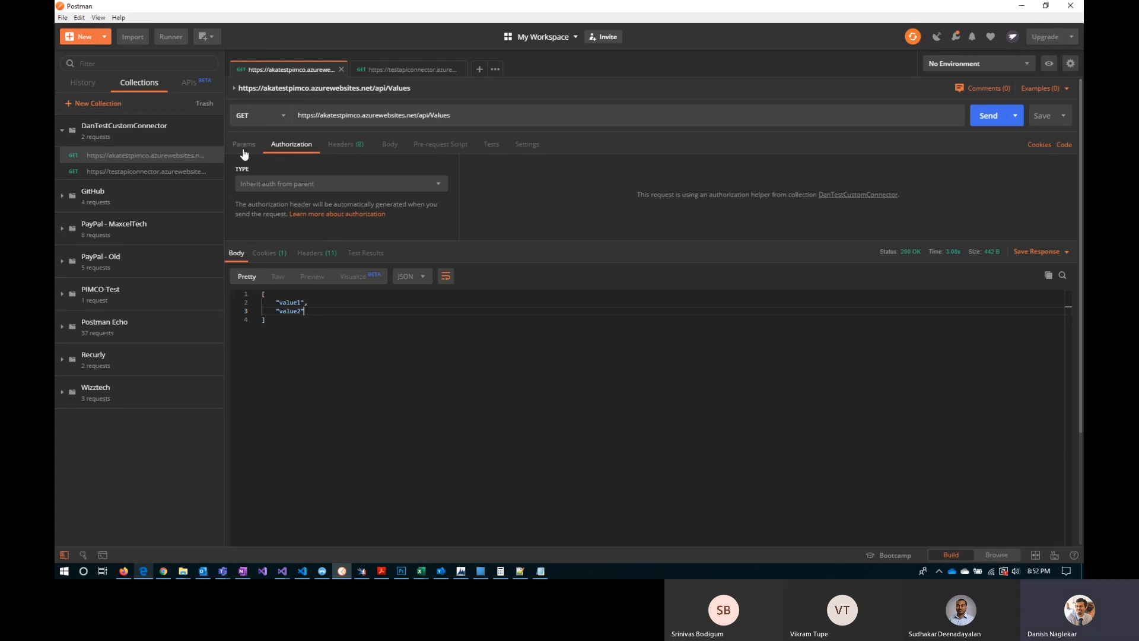
{"action": "key", "text": "alt+Tab"}
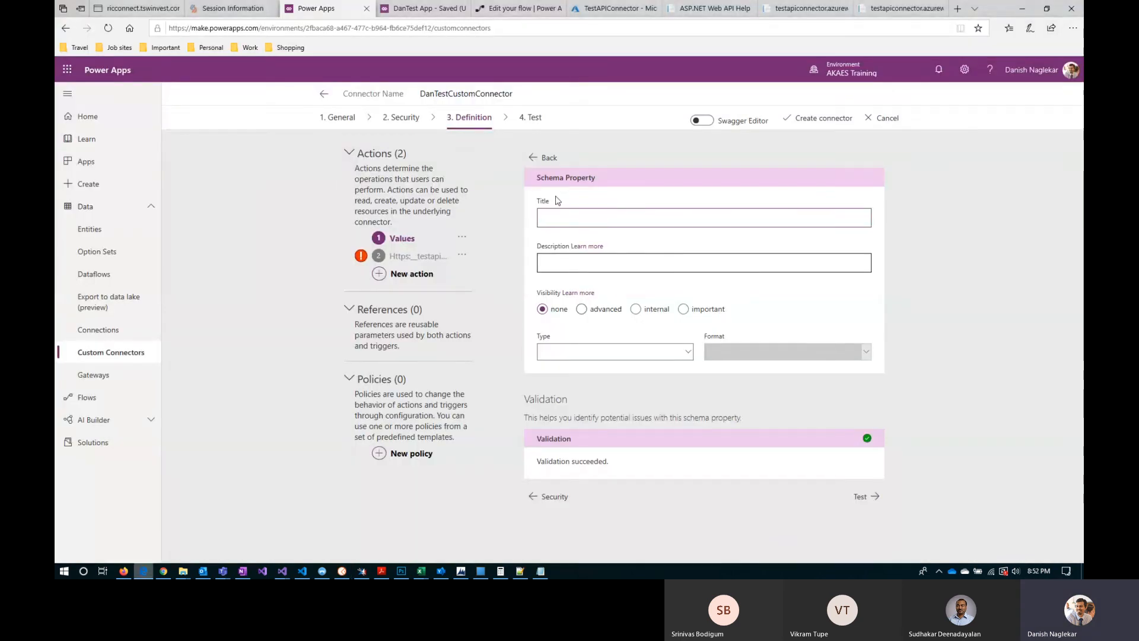
Step: Check the type options of the key-body-output schema property and return to the Values action's definition
{"action": "left_click", "coordinate": [533, 157]}
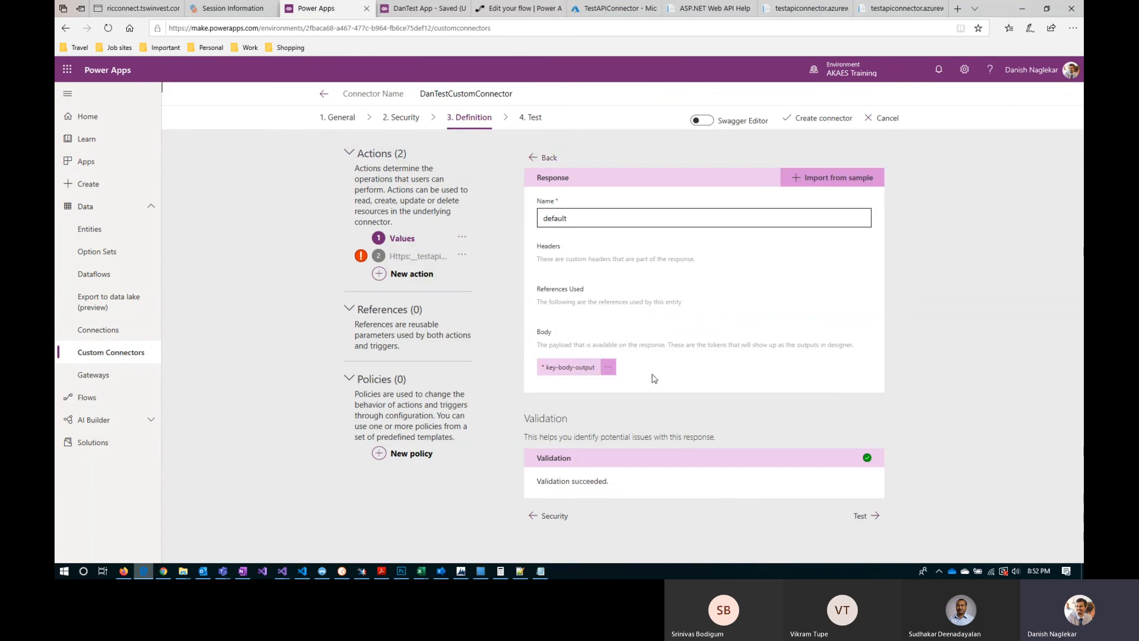
{"action": "left_click", "coordinate": [578, 368]}
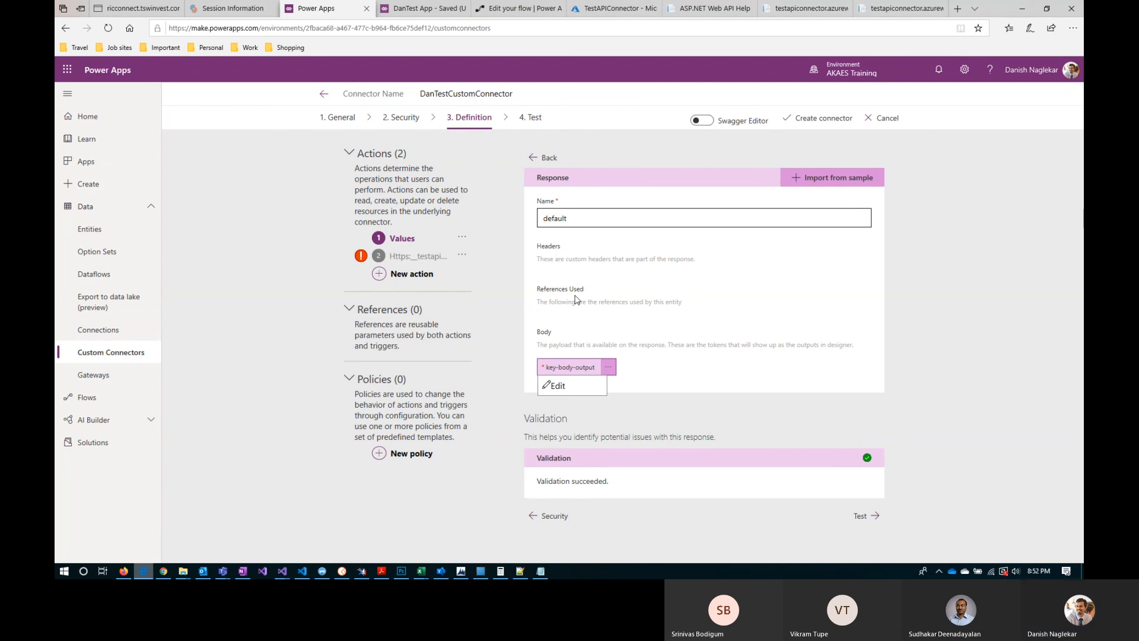
{"action": "left_click", "coordinate": [566, 385]}
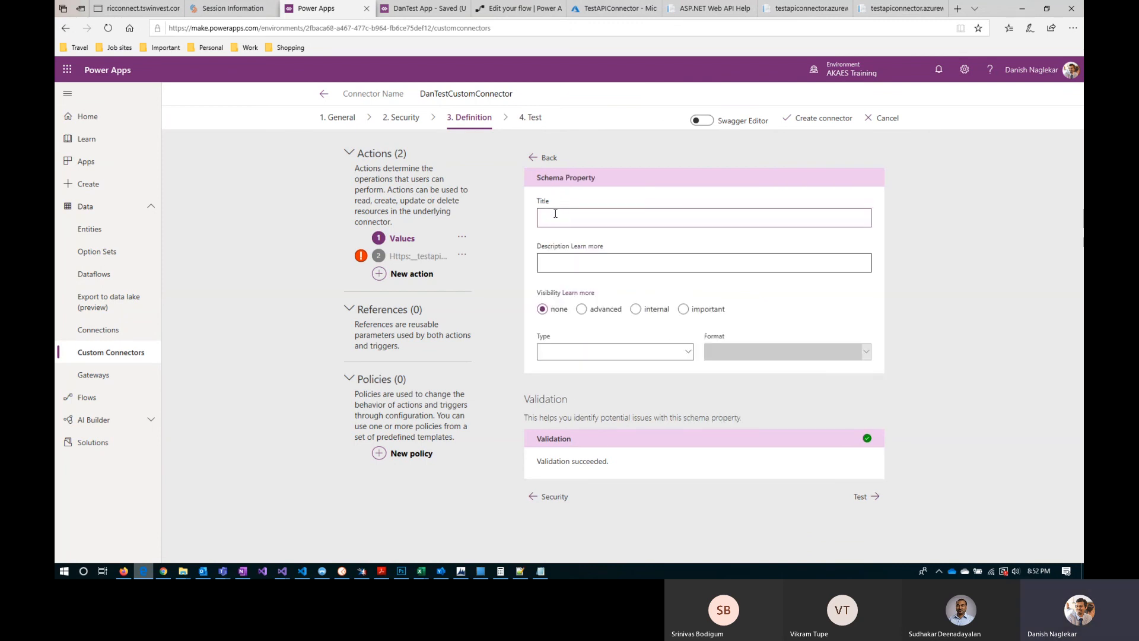
{"action": "left_click", "coordinate": [569, 352]}
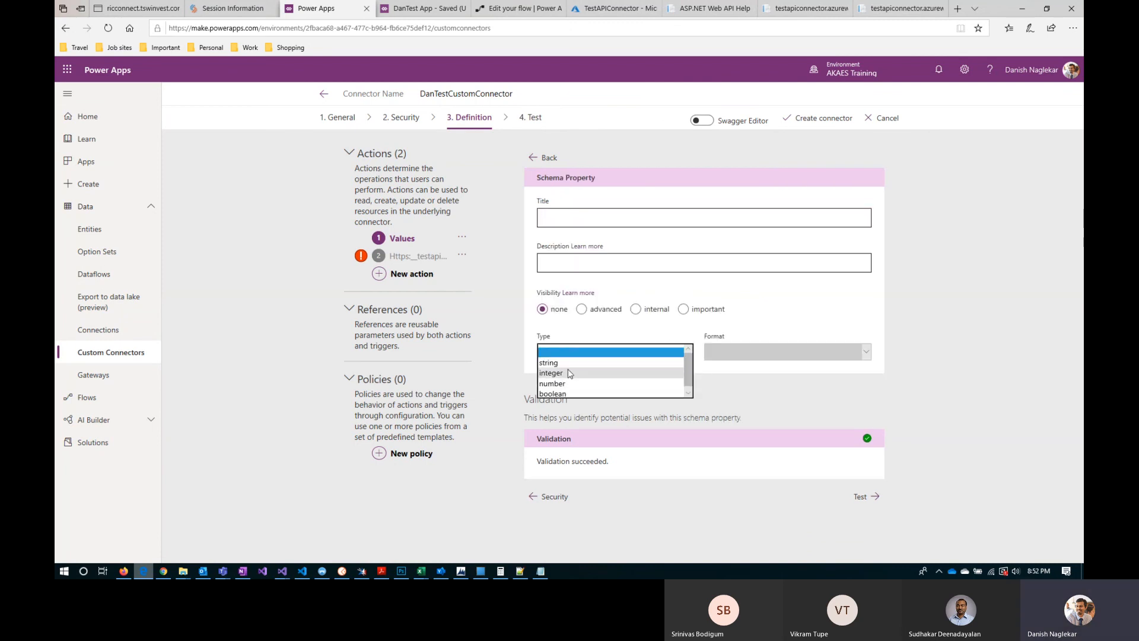
{"action": "left_click", "coordinate": [756, 378]}
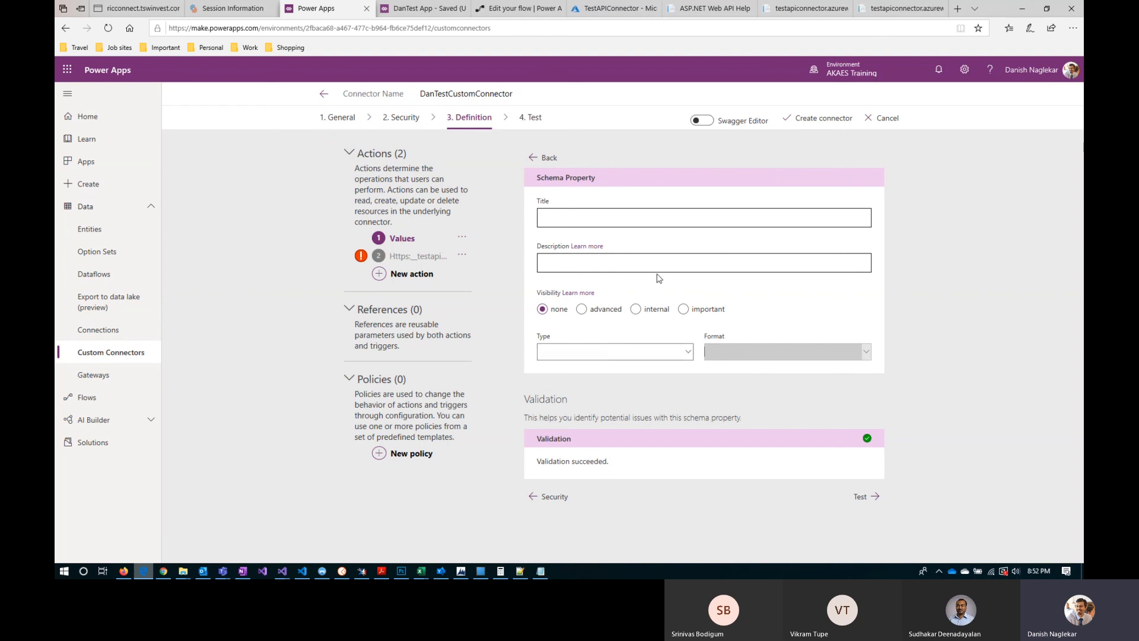
{"action": "left_click", "coordinate": [534, 157]}
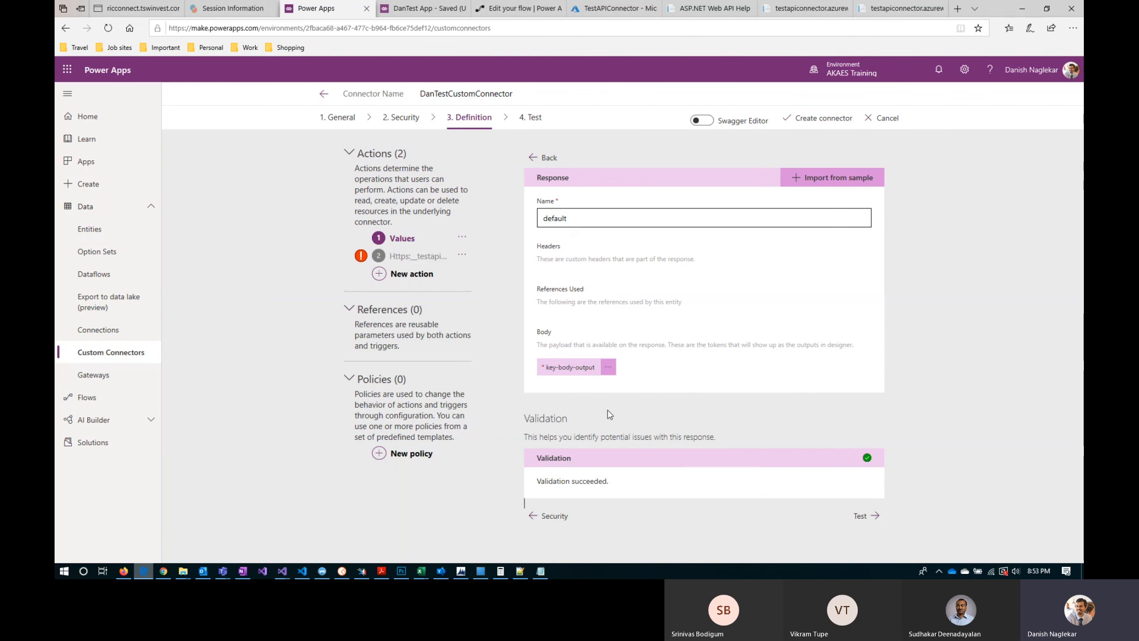
{"action": "left_click", "coordinate": [535, 157]}
Step: Proceed to the connector's test stage and try to create the connector
{"action": "scroll", "coordinate": [667, 483], "scroll_direction": "down", "scroll_amount": 10}
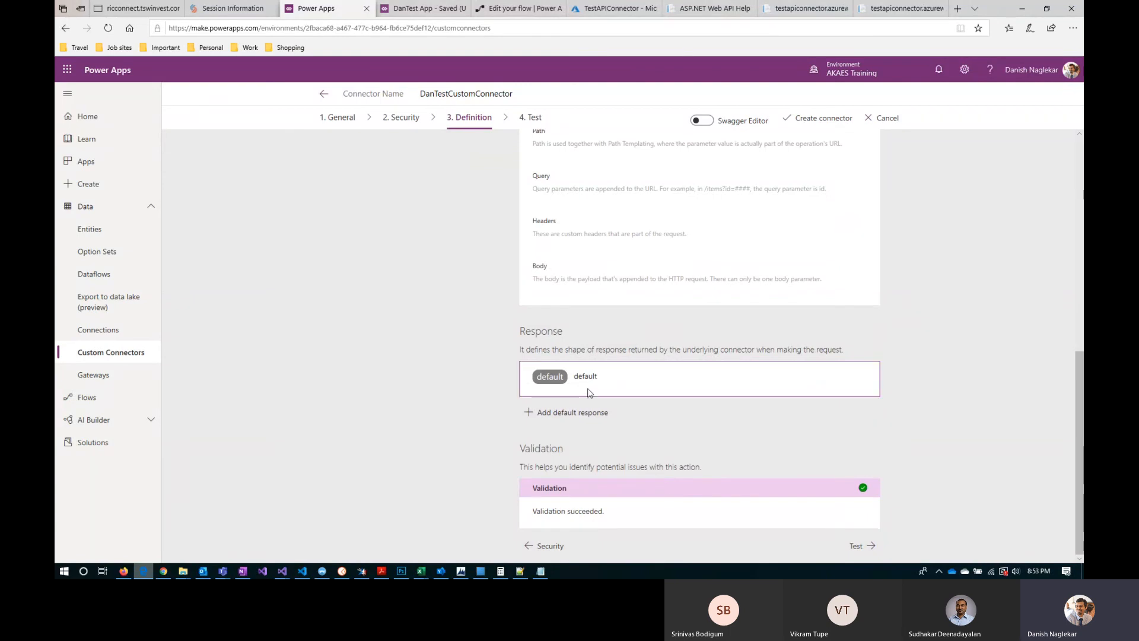
{"action": "left_click", "coordinate": [856, 545]}
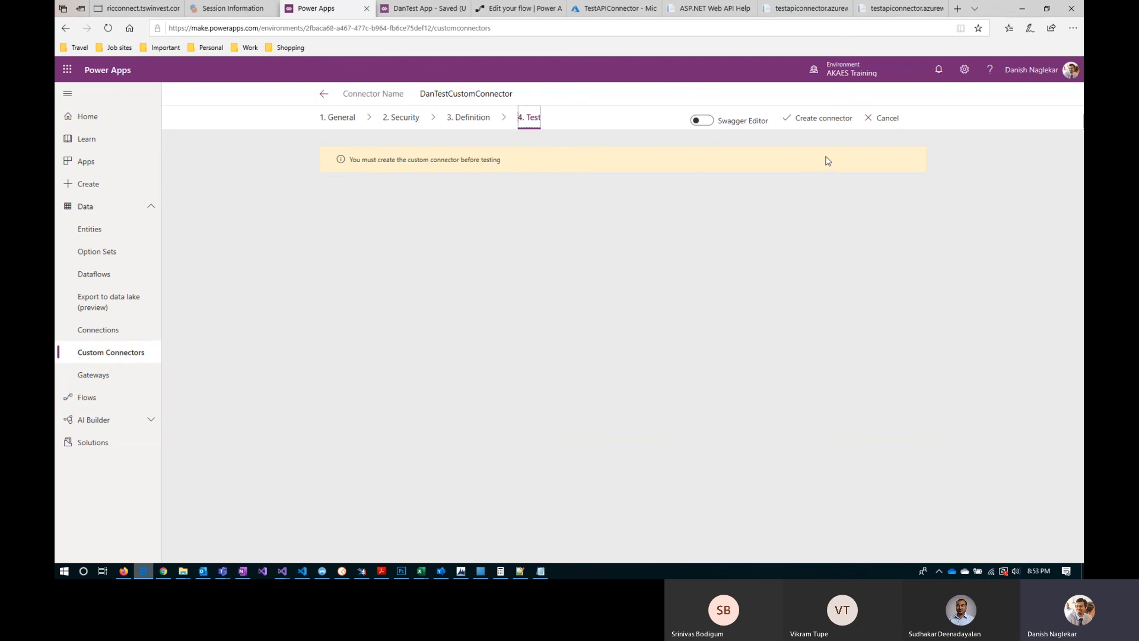
{"action": "left_click", "coordinate": [829, 122]}
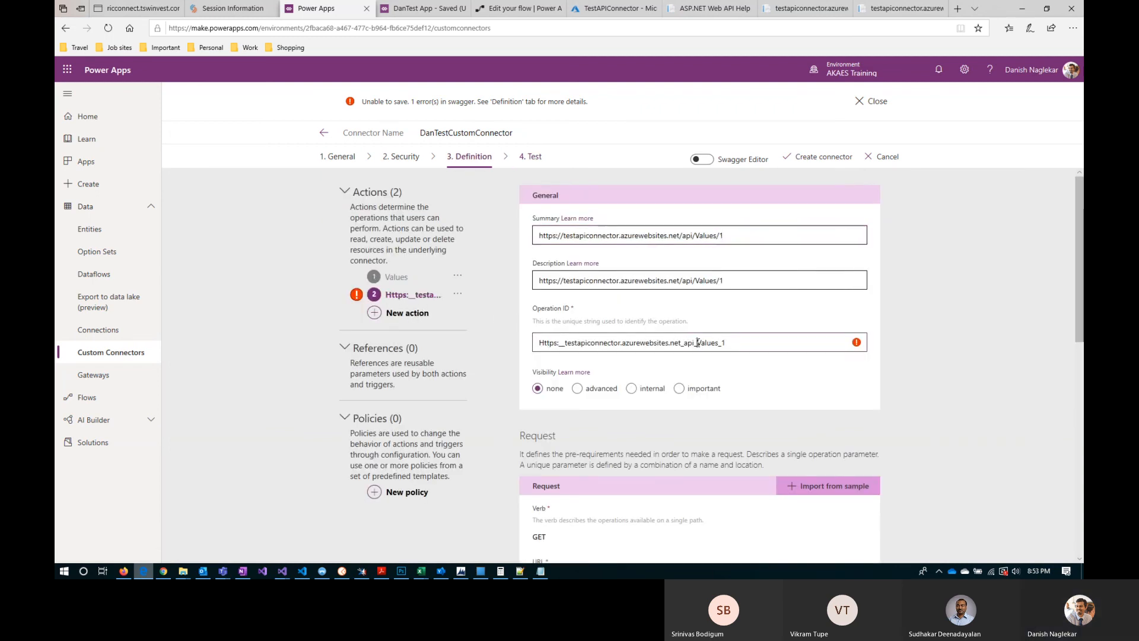
Step: Change the first action's operation ID to GetAllValues
{"action": "left_click_drag", "start_coordinate": [698, 343], "coordinate": [500, 346]}
{"action": "left_click", "coordinate": [393, 277]}
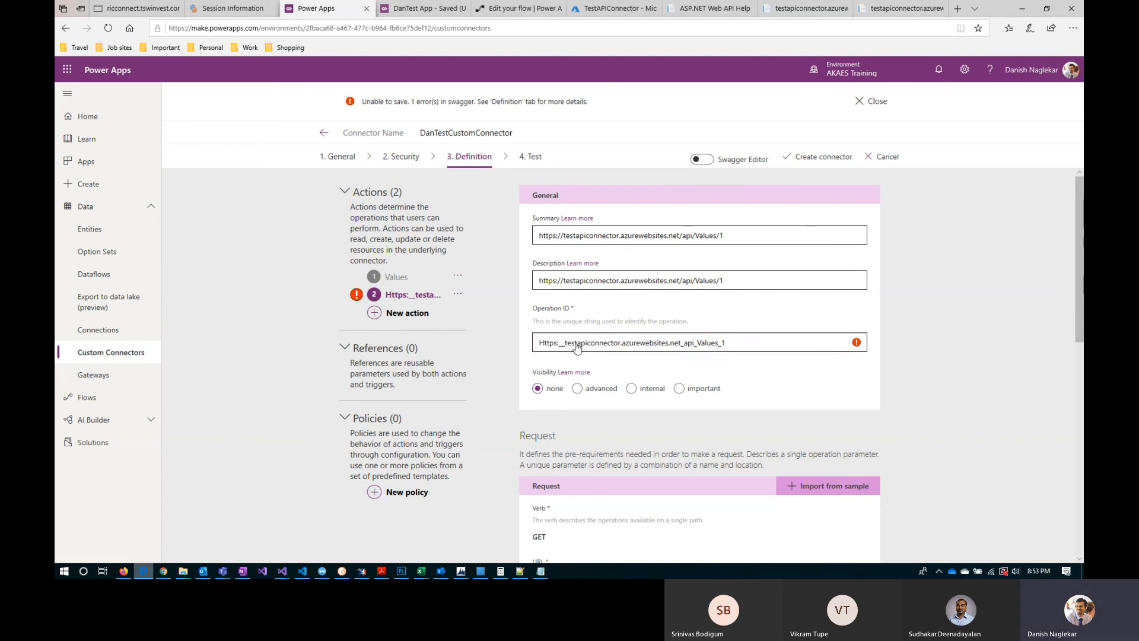
{"action": "type", "text": "GetAllValues"}
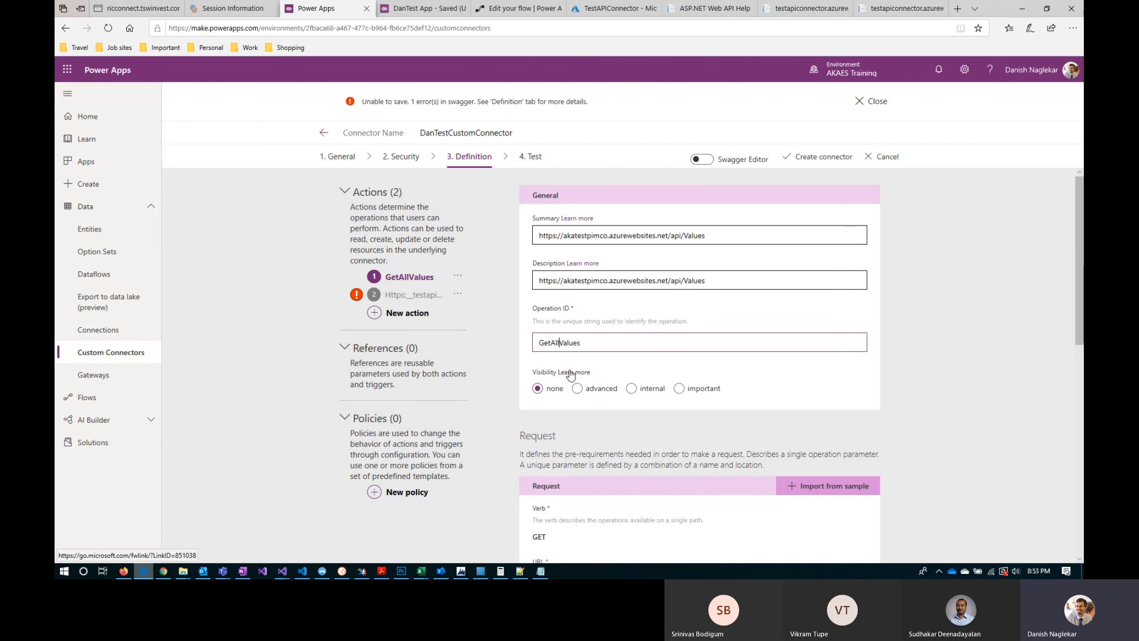
Step: Change the second action's operation ID to GetValue
{"action": "left_click", "coordinate": [409, 295]}
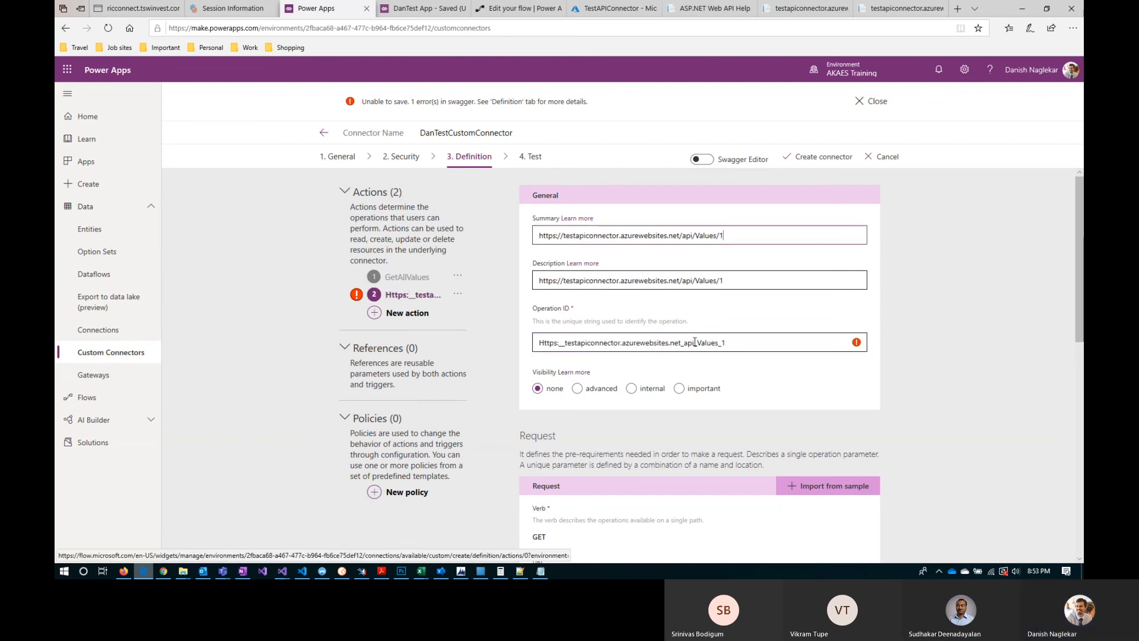
{"action": "left_click_drag", "start_coordinate": [697, 342], "coordinate": [517, 345]}
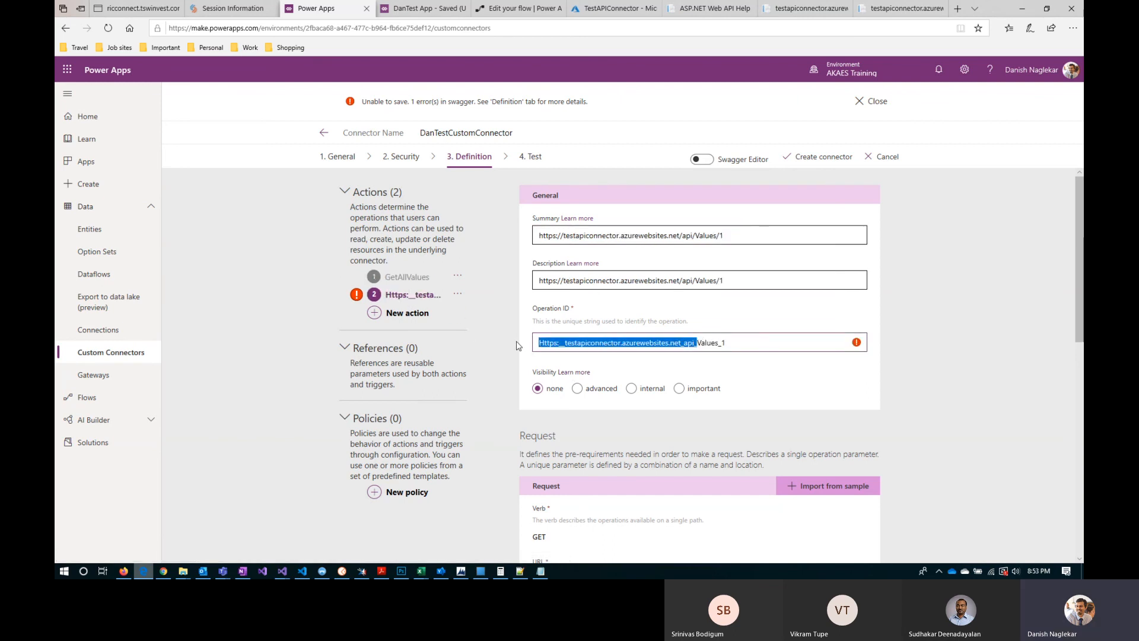
{"action": "type", "text": "Get"}
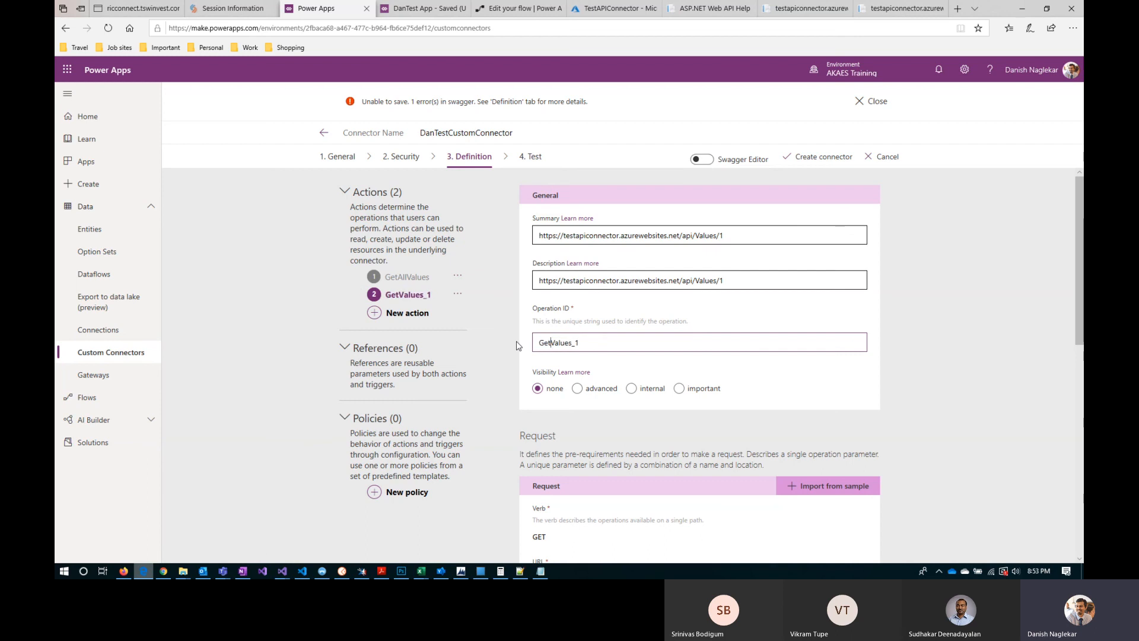
{"action": "key", "text": "Right"}
{"action": "key", "text": "Right"}
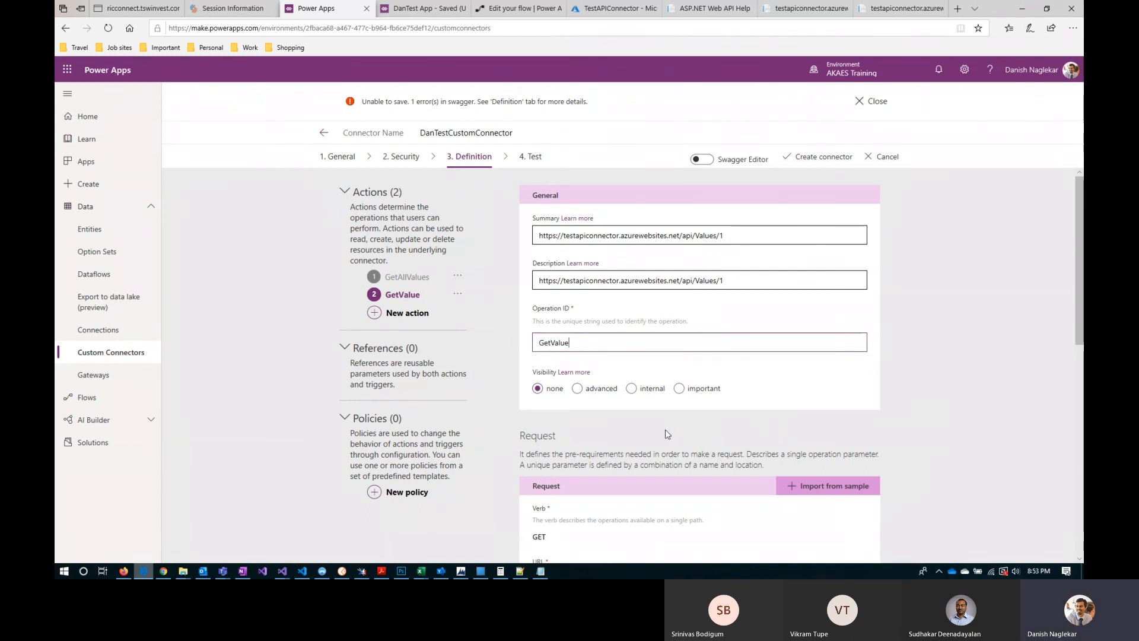
Step: Review the GetValue action's request and response definitions, and create the connector
{"action": "scroll", "coordinate": [666, 429], "scroll_direction": "down", "scroll_amount": 5}
{"action": "scroll", "coordinate": [595, 442], "scroll_direction": "down", "scroll_amount": 2}
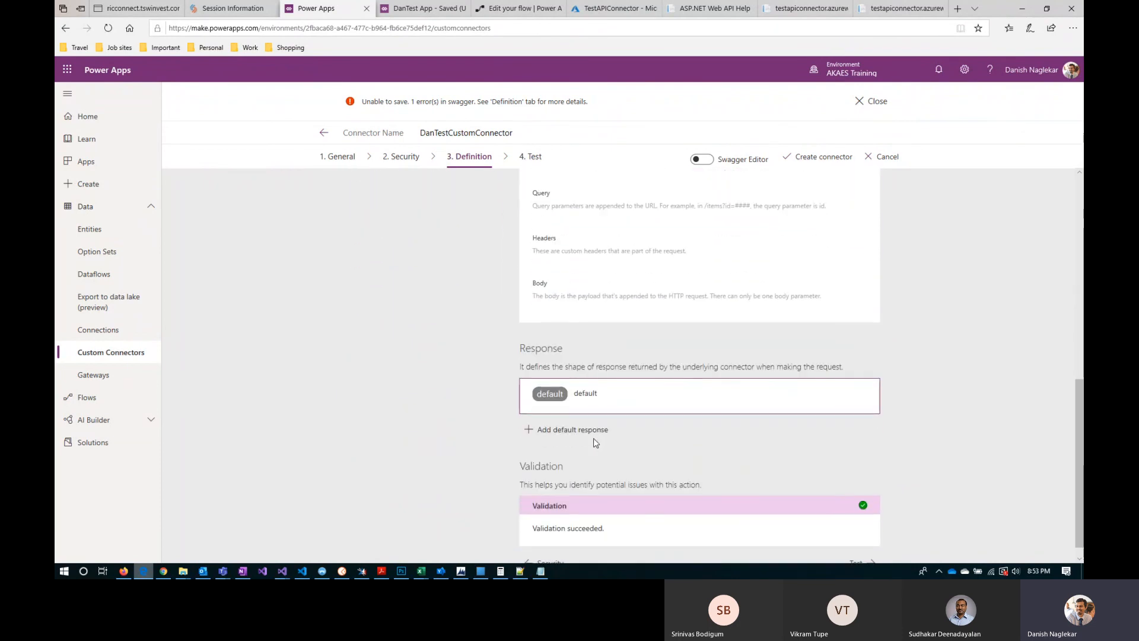
{"action": "scroll", "coordinate": [595, 442], "scroll_direction": "up", "scroll_amount": 3}
{"action": "scroll", "coordinate": [596, 442], "scroll_direction": "up", "scroll_amount": 1}
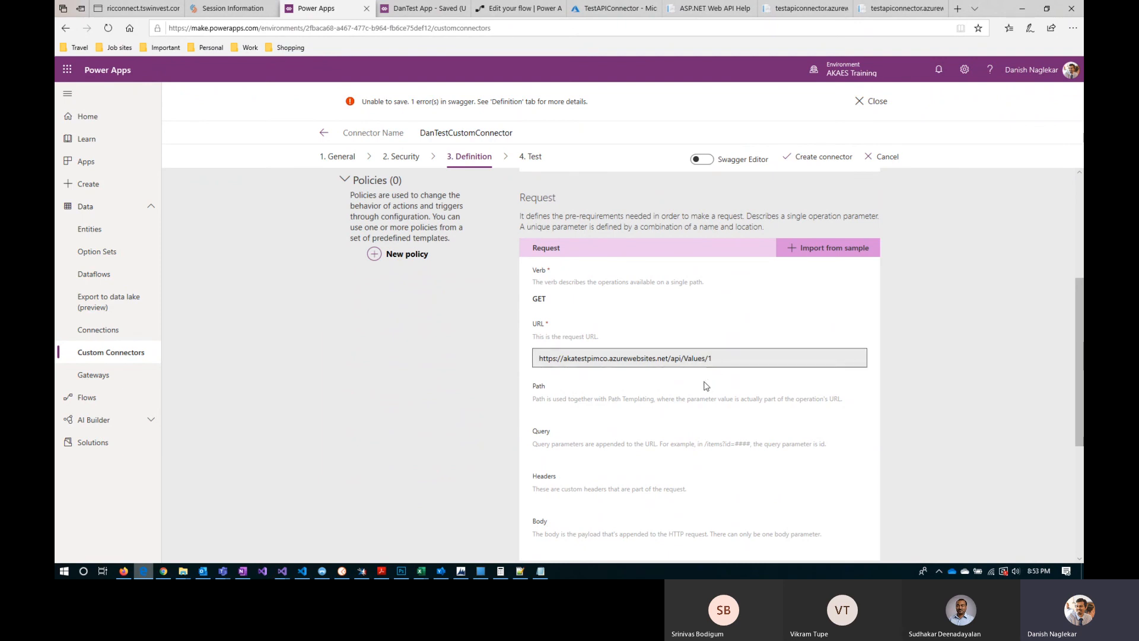
{"action": "scroll", "coordinate": [682, 385], "scroll_direction": "up", "scroll_amount": 4}
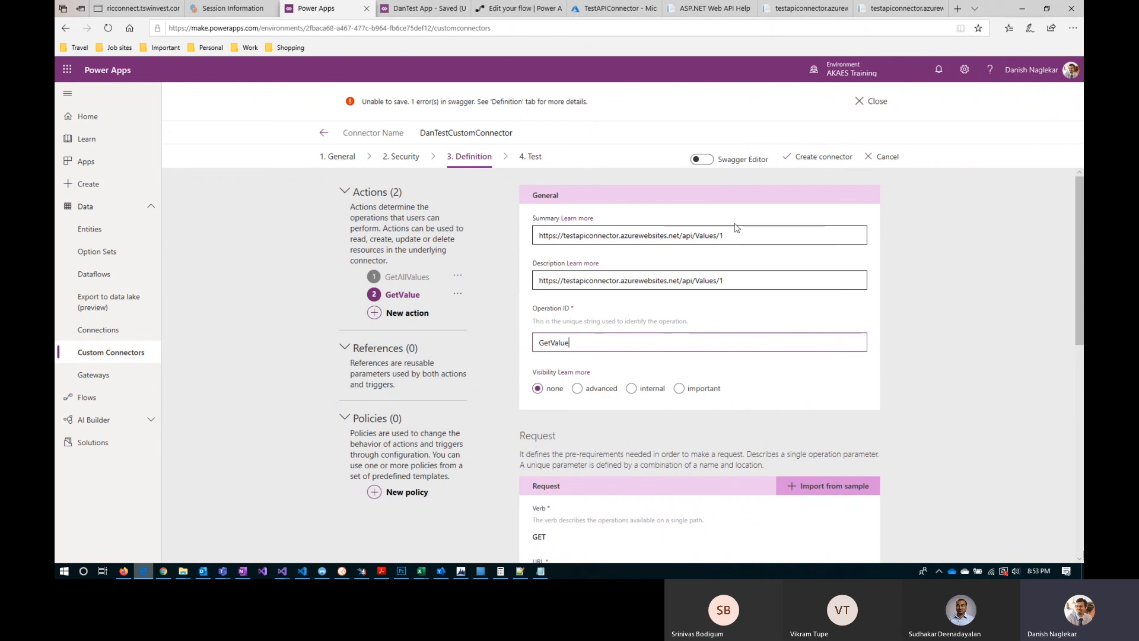
{"action": "left_click", "coordinate": [819, 157]}
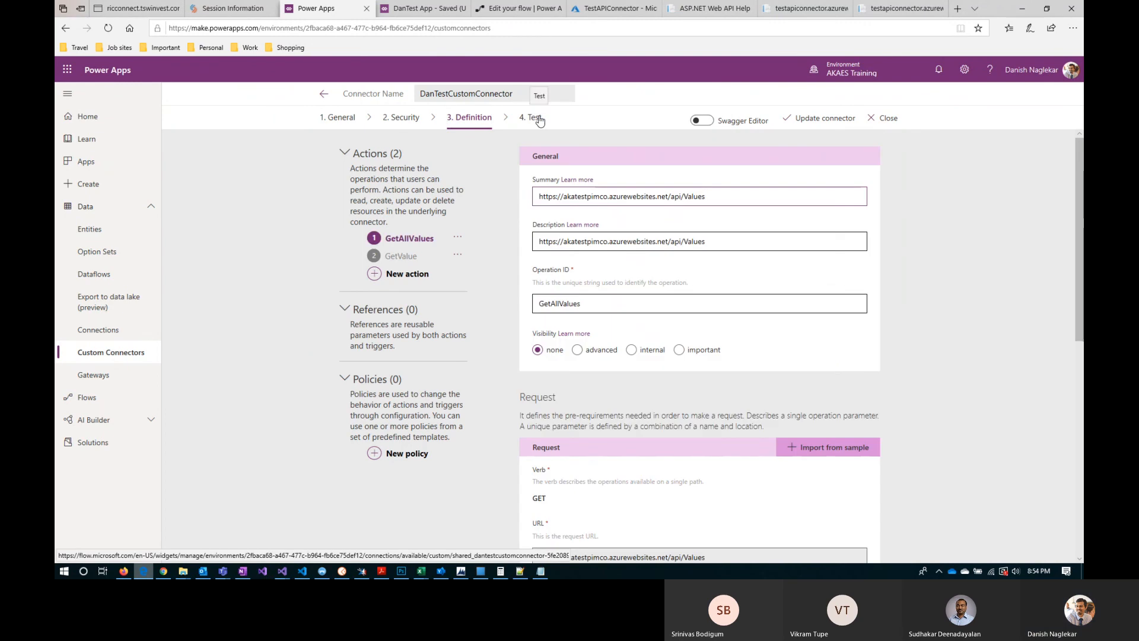
Step: Try to add a new connection from the connector's test stage, and refresh its connections
{"action": "left_click", "coordinate": [537, 118]}
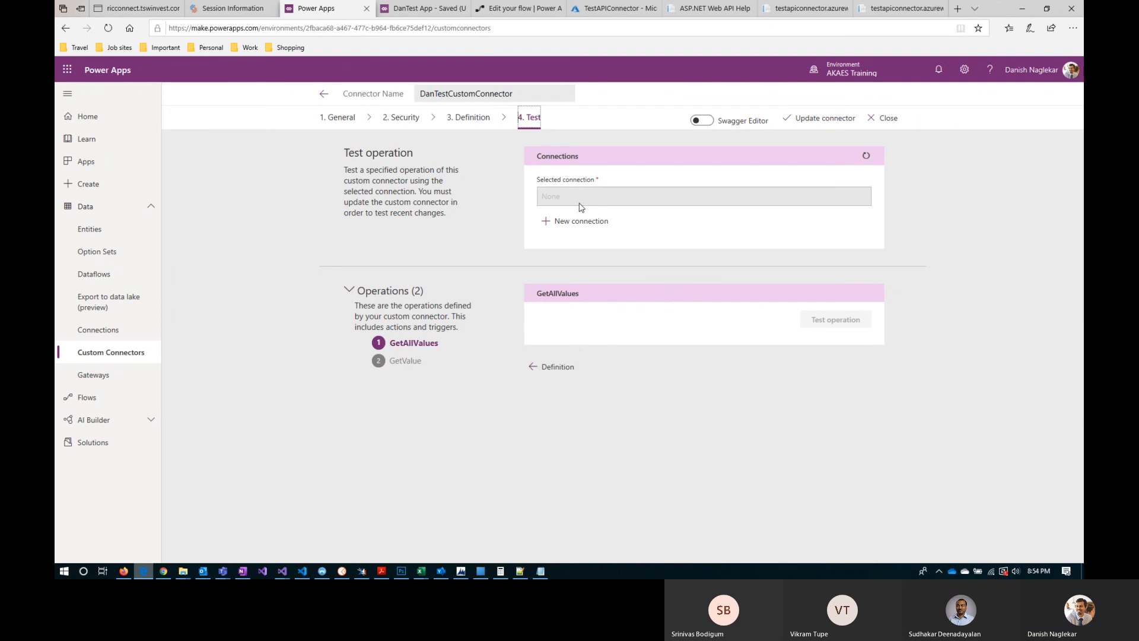
{"action": "left_click", "coordinate": [568, 220]}
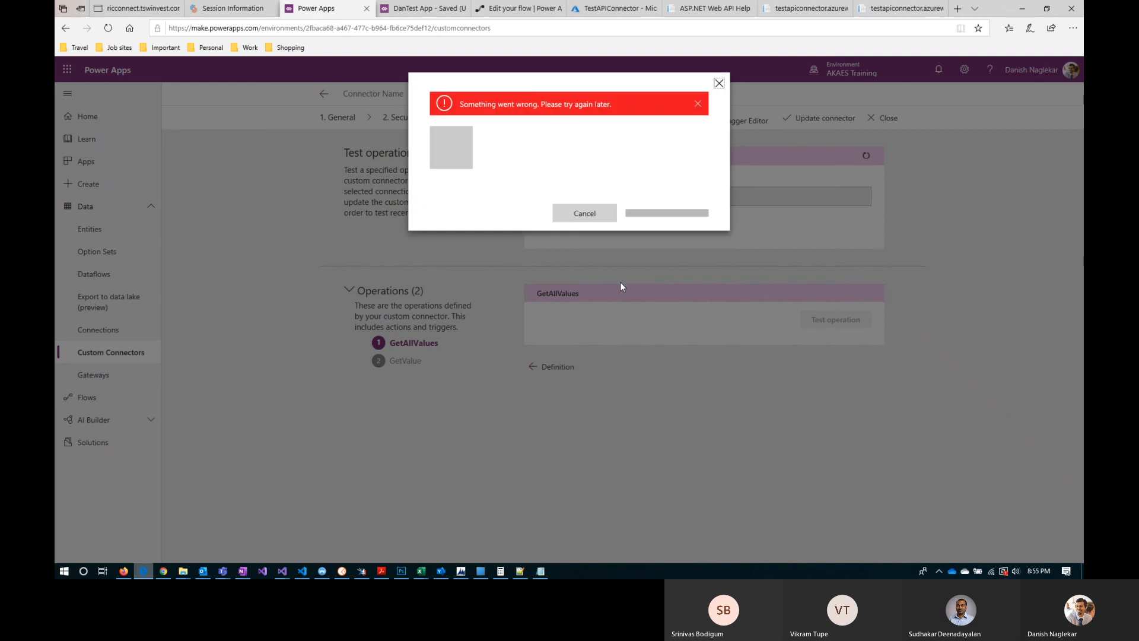
{"action": "left_click", "coordinate": [594, 215]}
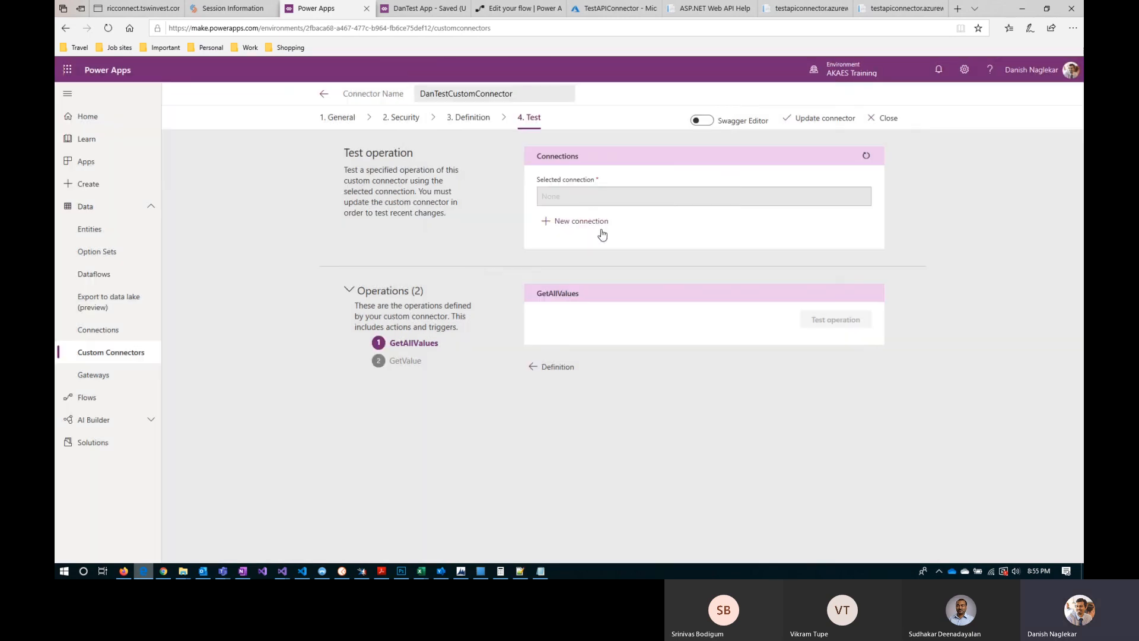
{"action": "left_click", "coordinate": [582, 223]}
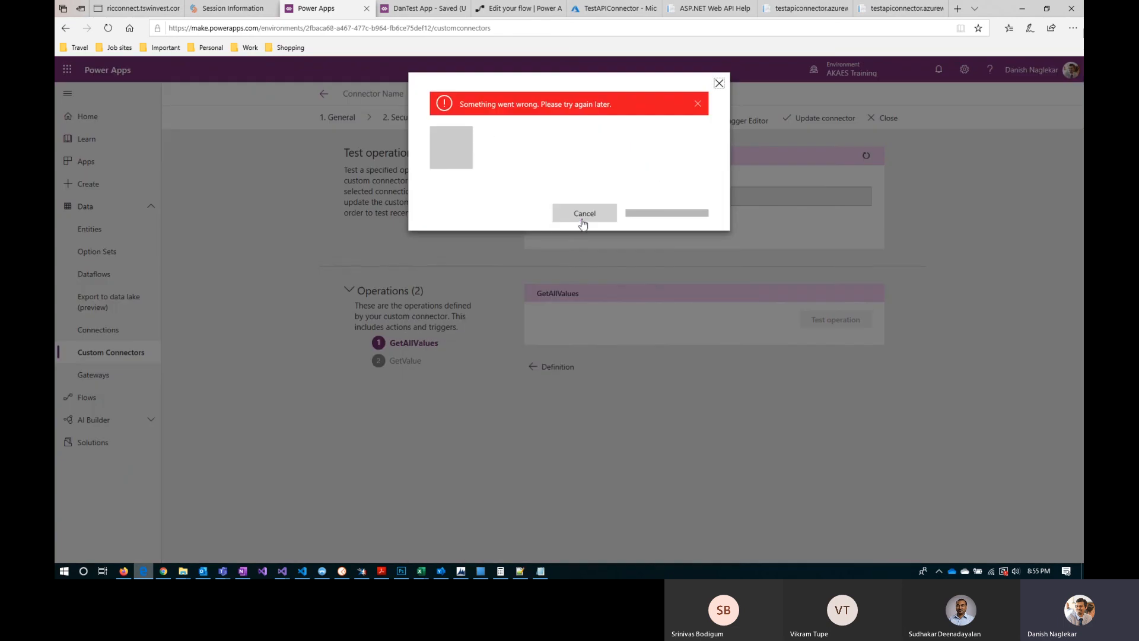
{"action": "left_click", "coordinate": [718, 83]}
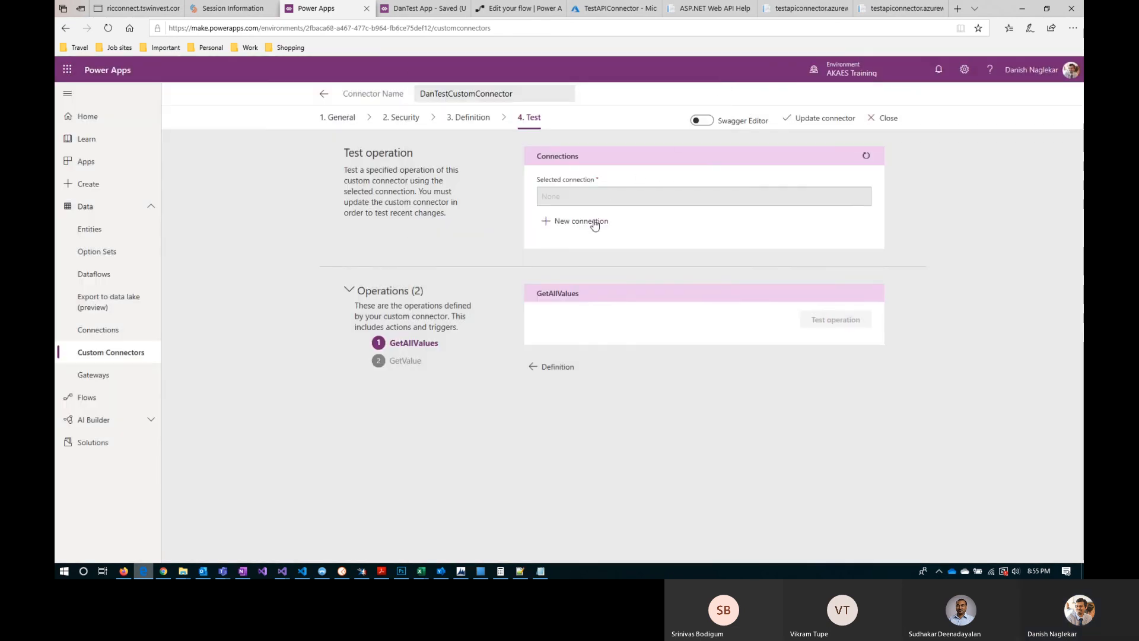
{"action": "left_click", "coordinate": [594, 222]}
{"action": "left_click", "coordinate": [720, 84]}
{"action": "left_click", "coordinate": [839, 121]}
{"action": "left_click", "coordinate": [595, 225]}
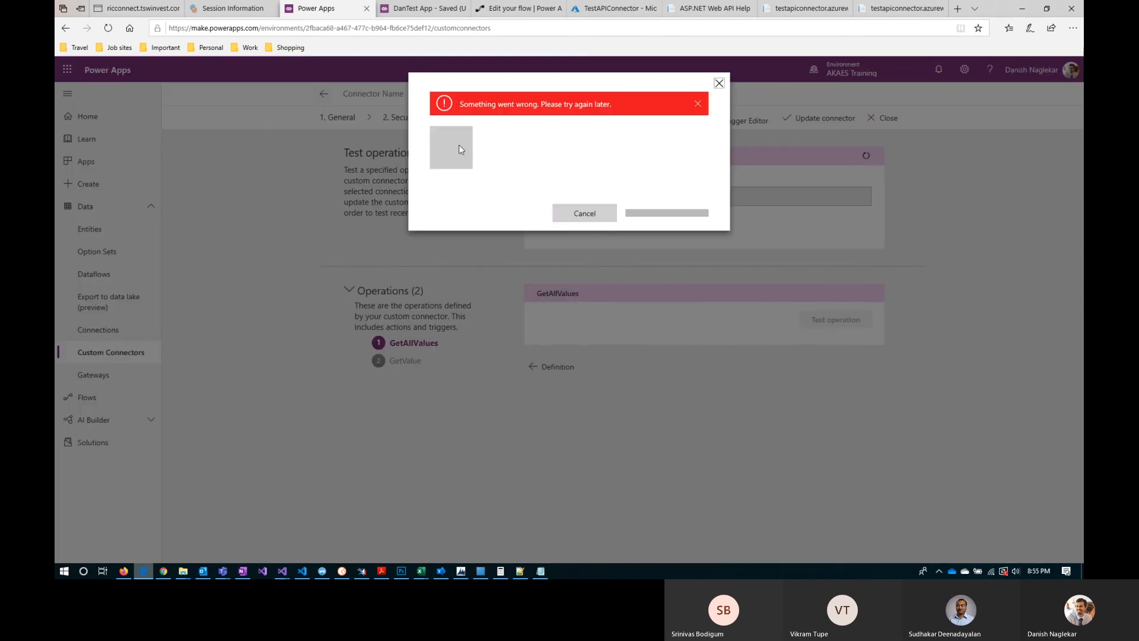
{"action": "left_click", "coordinate": [583, 213]}
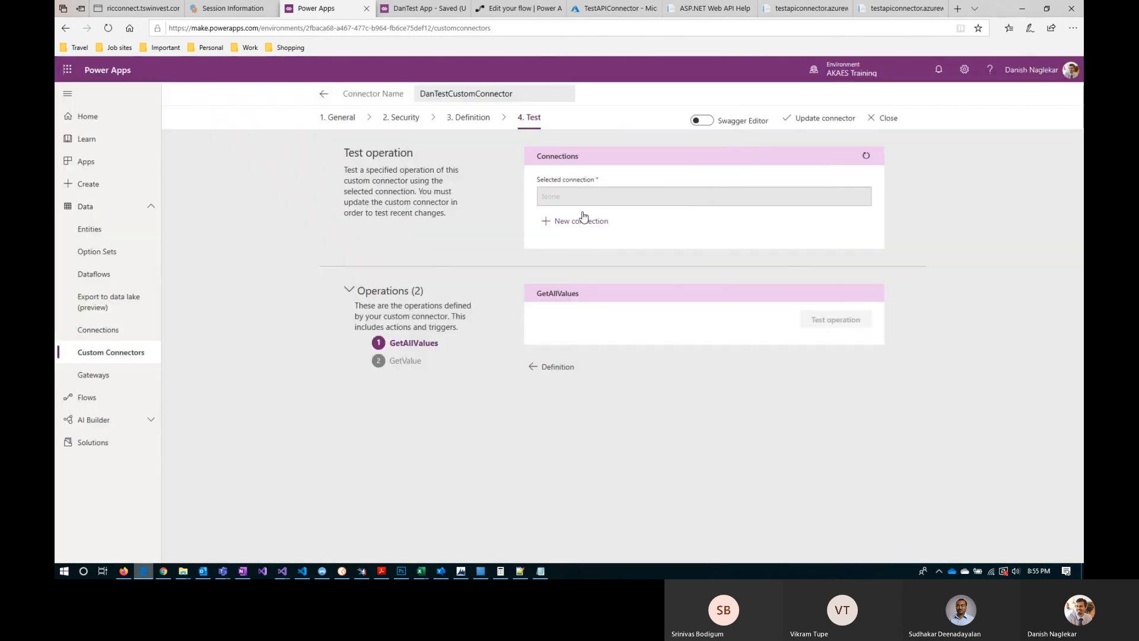
{"action": "left_click", "coordinate": [866, 157]}
Step: Create a connection for DanTestCustomConnector from the list of custom connectors
{"action": "left_click", "coordinate": [112, 329]}
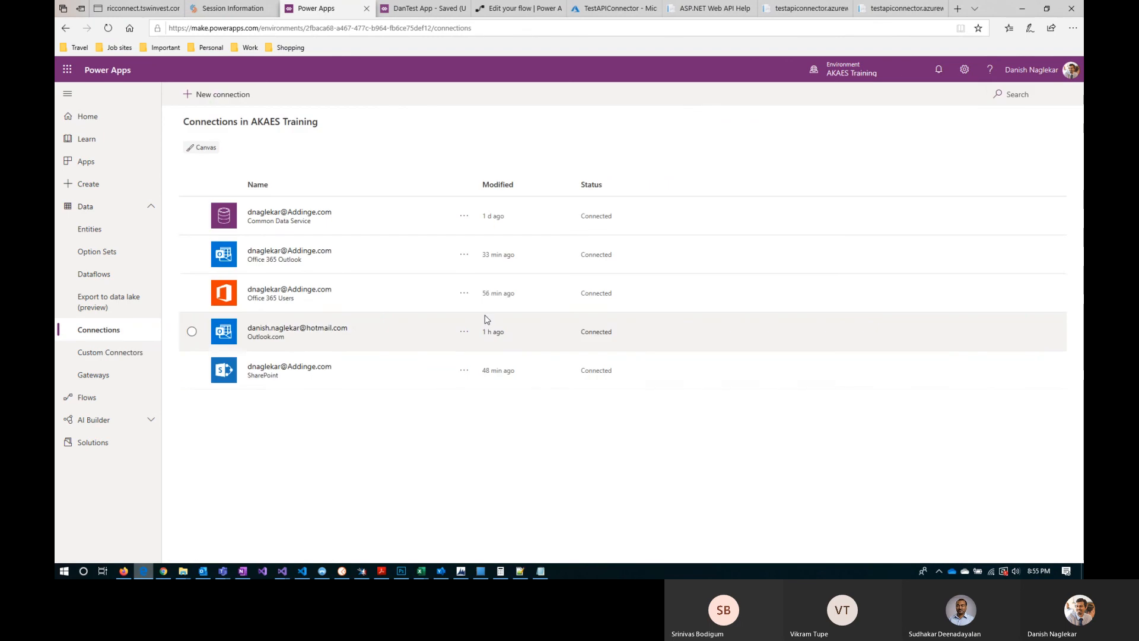
{"action": "left_click", "coordinate": [216, 97]}
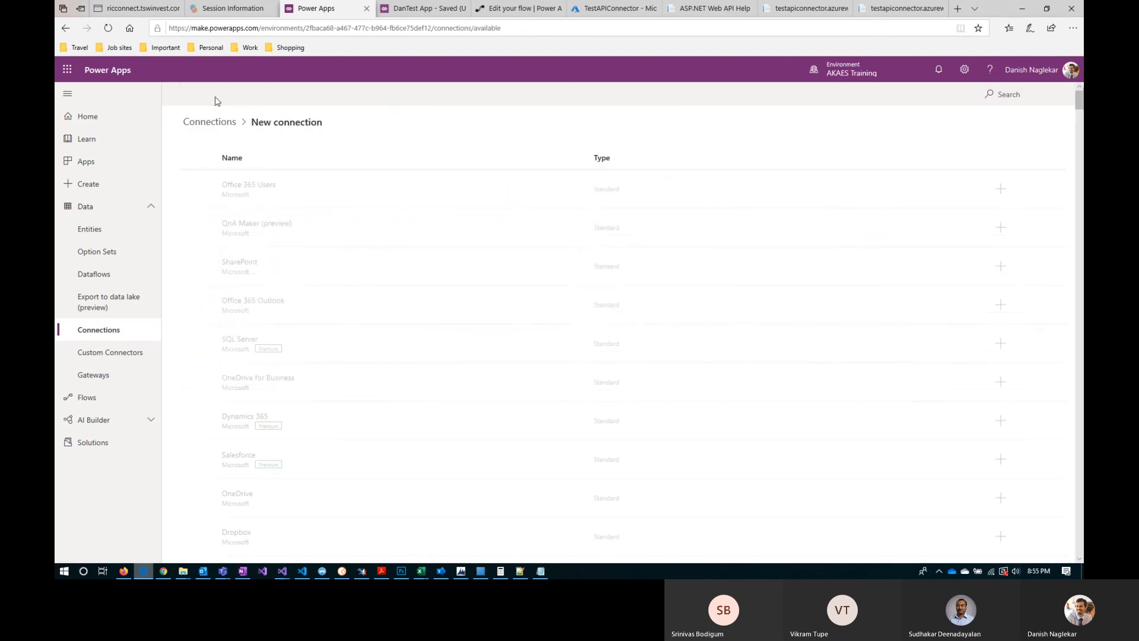
{"action": "left_click", "coordinate": [124, 354]}
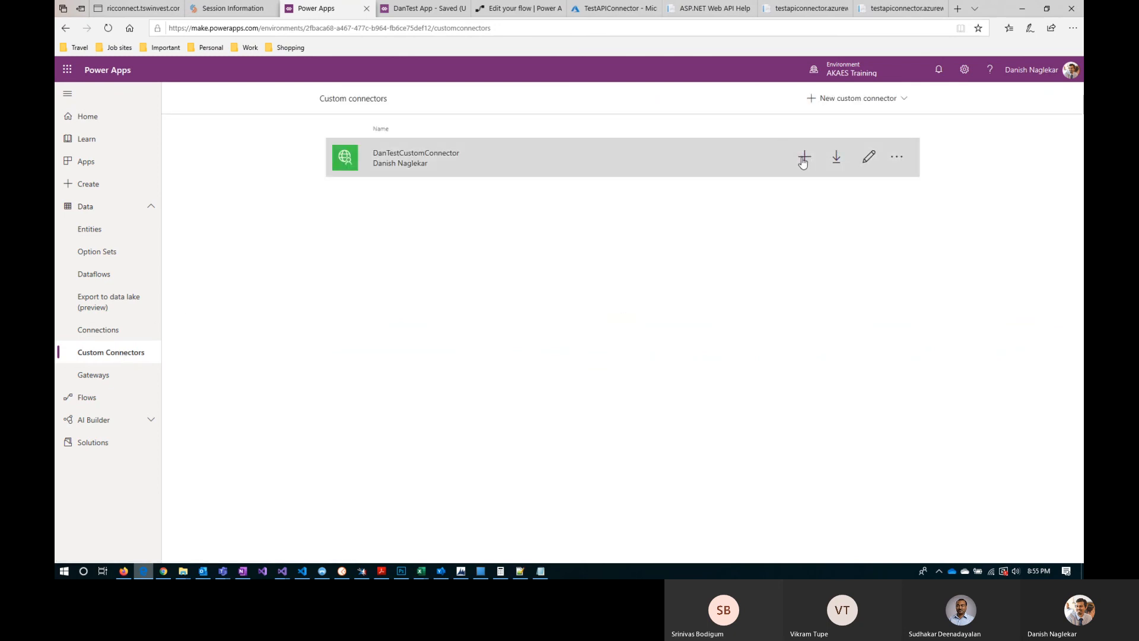
{"action": "left_click", "coordinate": [803, 157]}
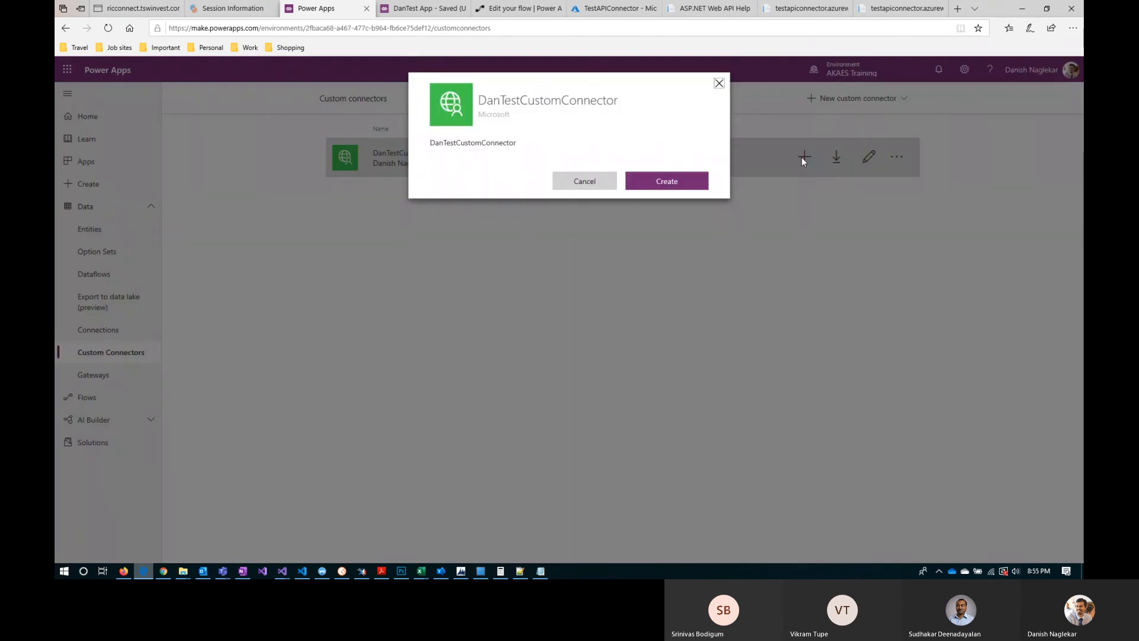
{"action": "left_click", "coordinate": [686, 184]}
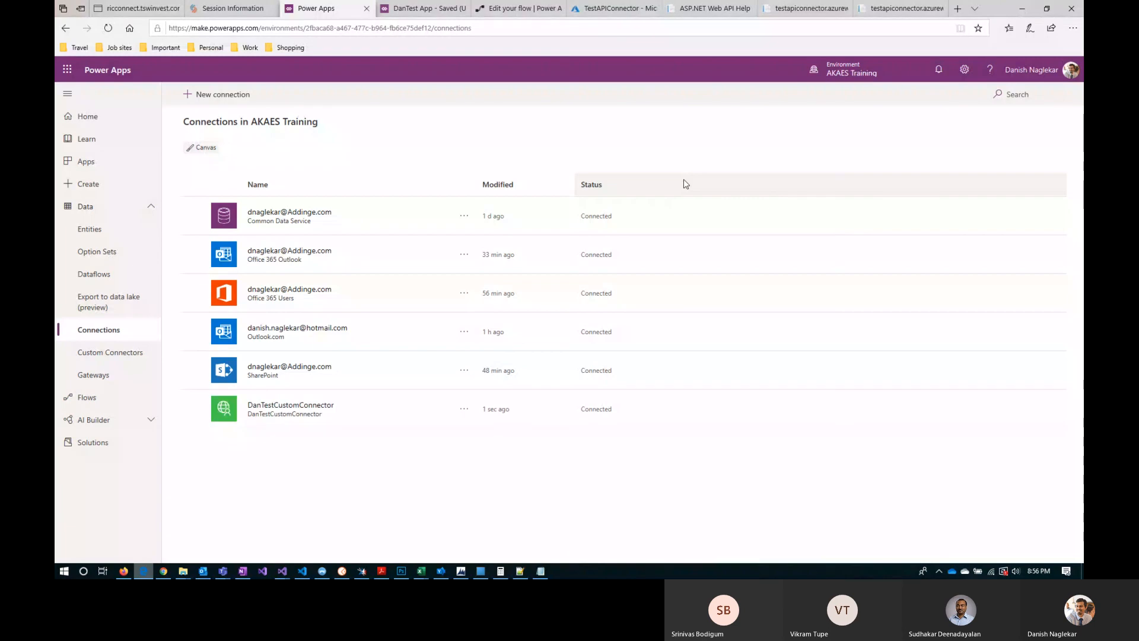
Step: Open DanTestCustomConnector for editing at its test stage, run the GetAllValues operation, and review its response
{"action": "left_click", "coordinate": [127, 354]}
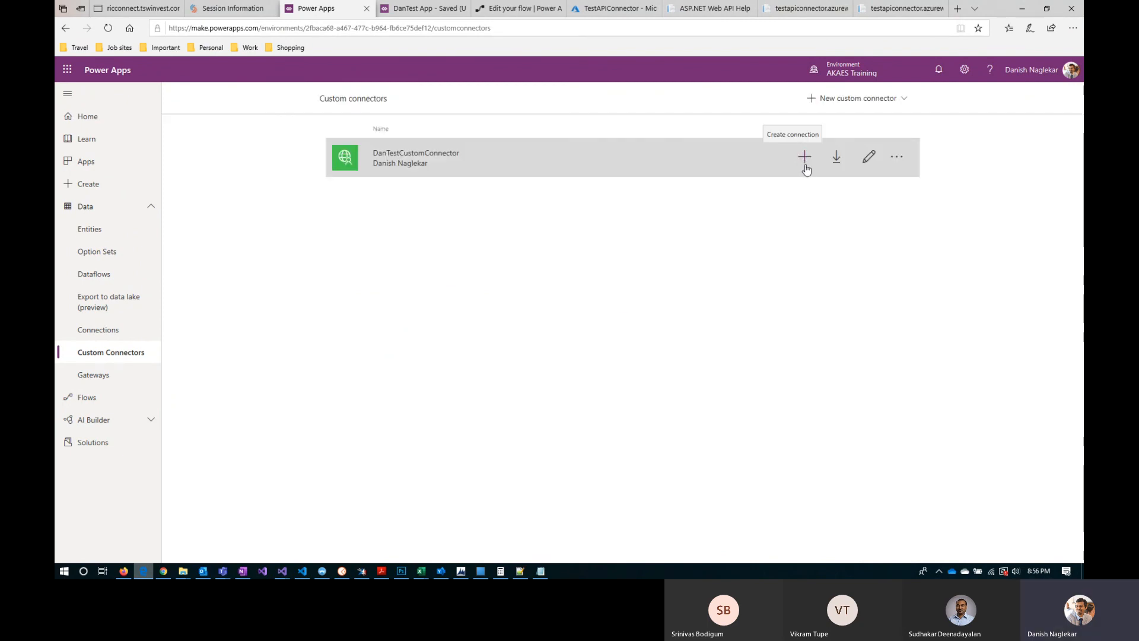
{"action": "left_click", "coordinate": [867, 158]}
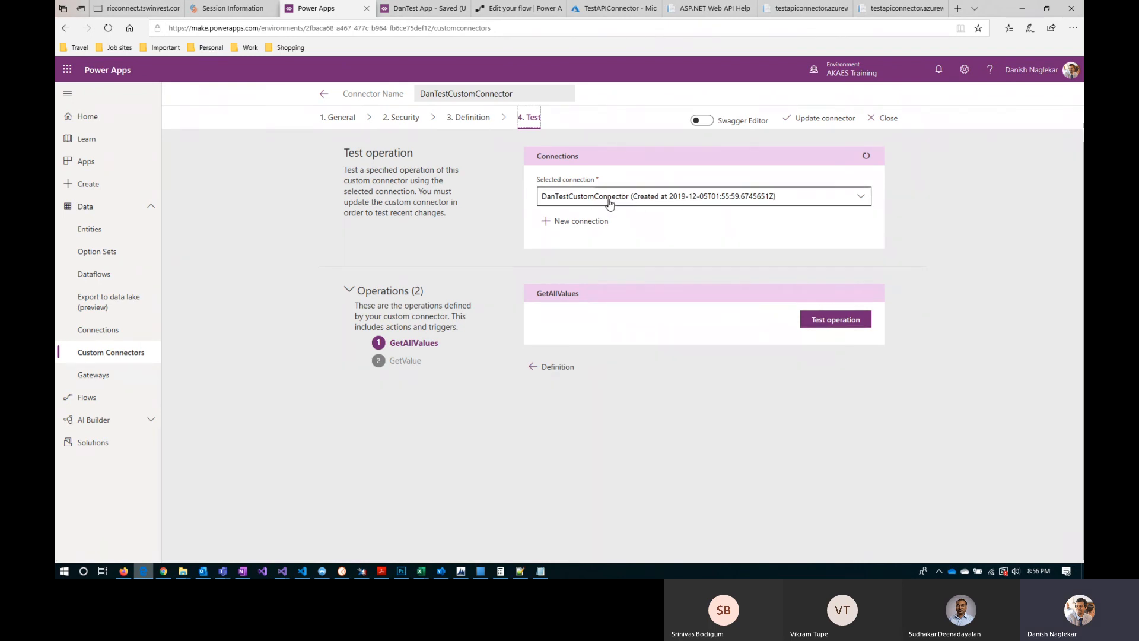
{"action": "left_click", "coordinate": [405, 361]}
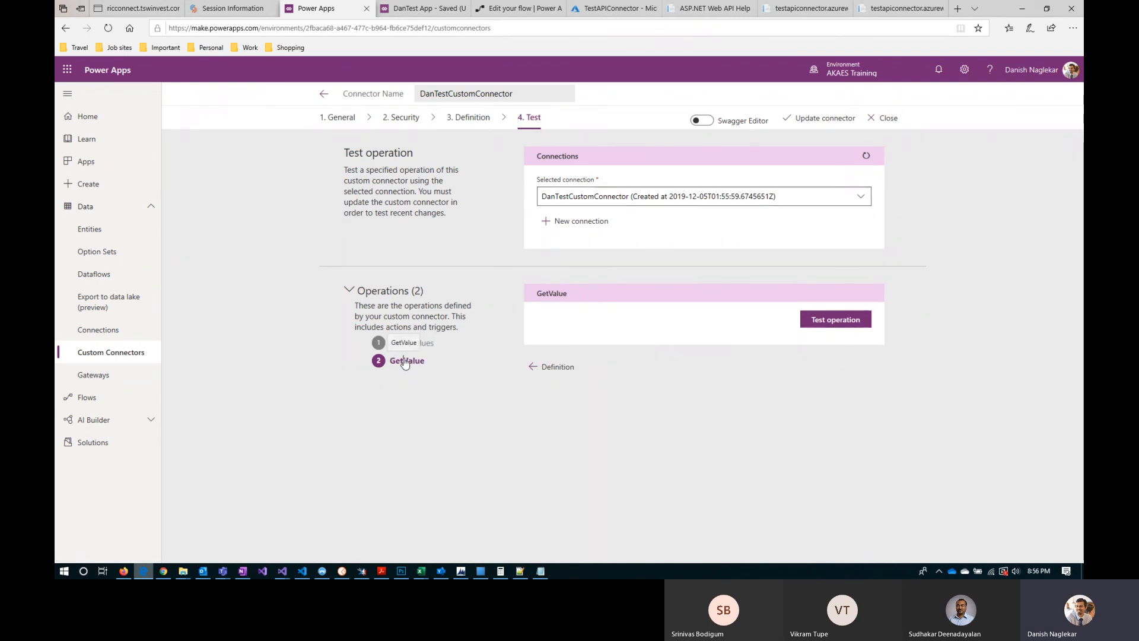
{"action": "left_click", "coordinate": [407, 344]}
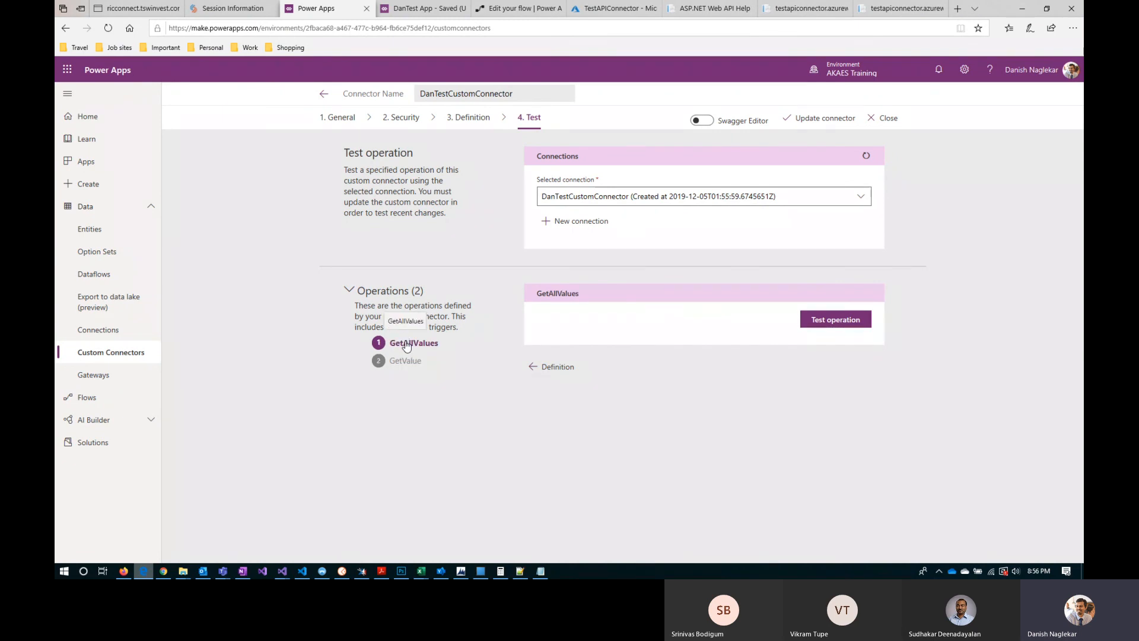
{"action": "left_click", "coordinate": [838, 324]}
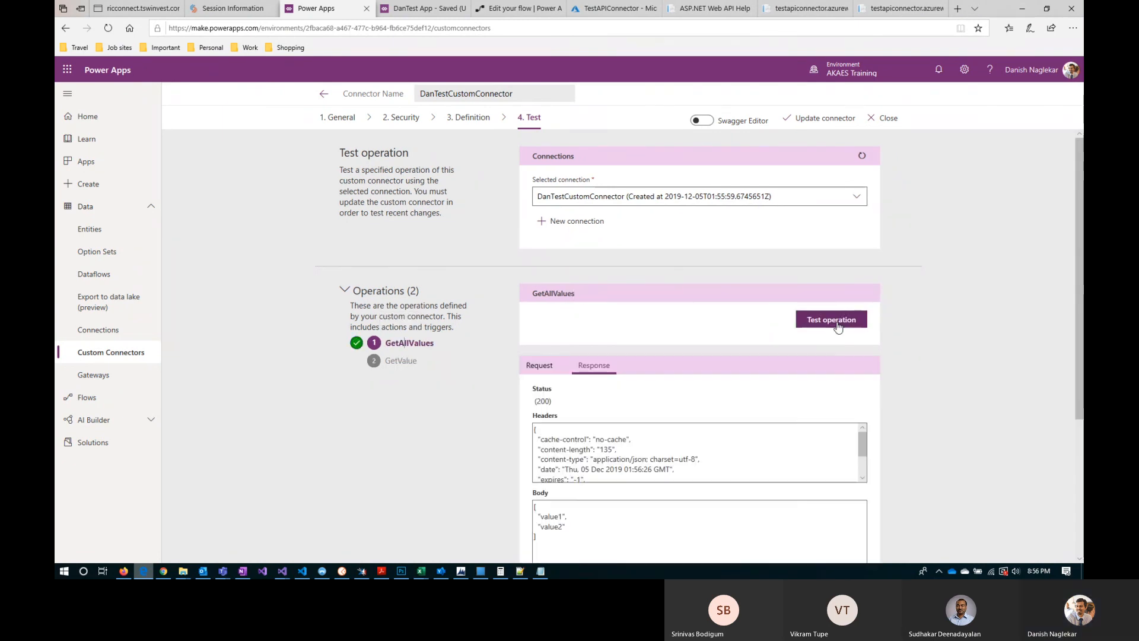
{"action": "scroll", "coordinate": [703, 475], "scroll_direction": "down", "scroll_amount": 3}
{"action": "scroll", "coordinate": [938, 460], "scroll_direction": "down", "scroll_amount": 3}
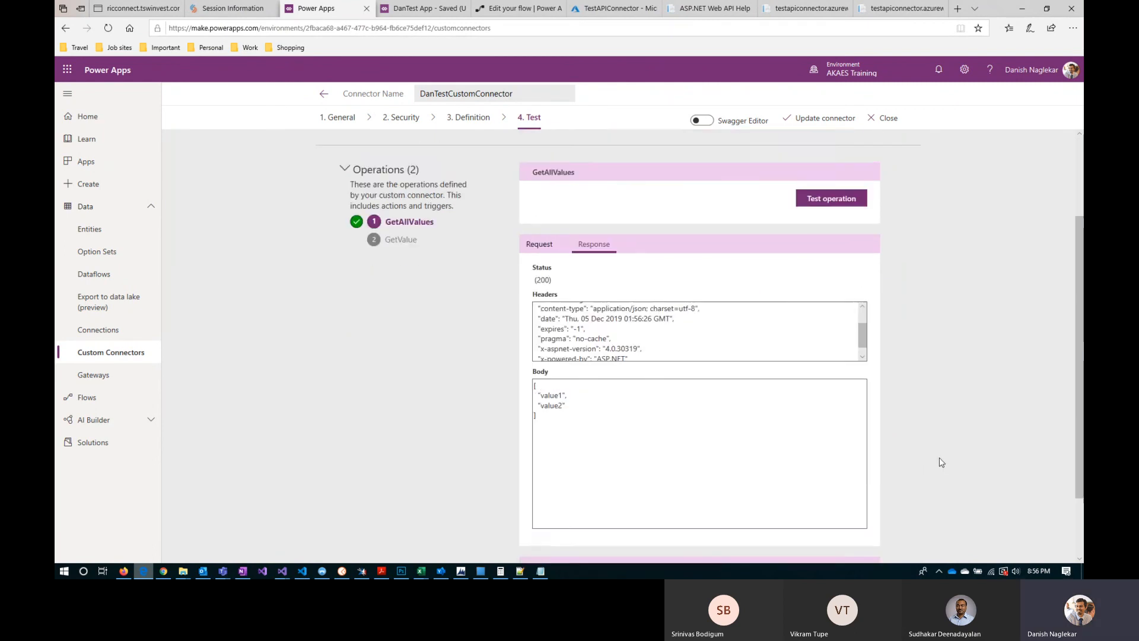
Step: Test the connector's GetValue operation and review its response body and request headers
{"action": "scroll", "coordinate": [382, 376], "scroll_direction": "up", "scroll_amount": 3}
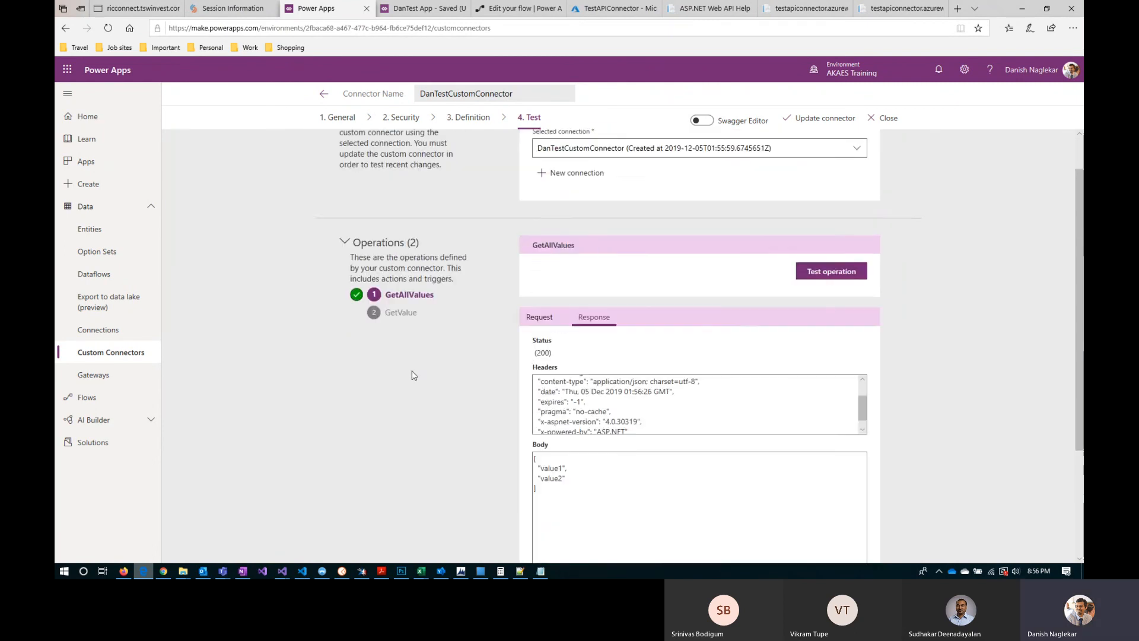
{"action": "left_click", "coordinate": [399, 362]}
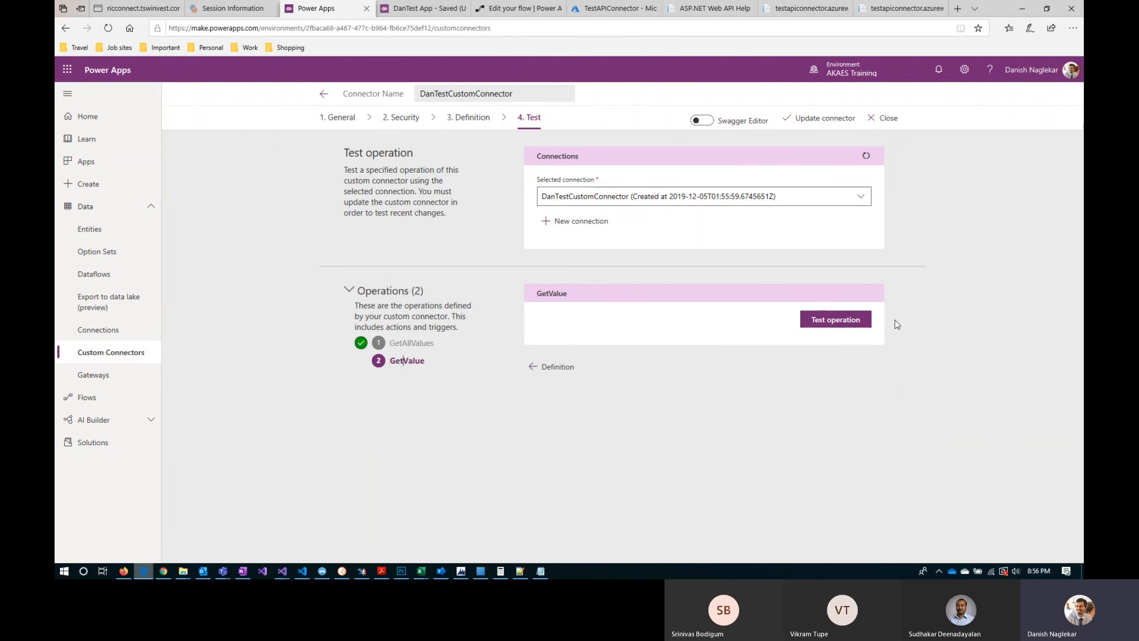
{"action": "left_click", "coordinate": [849, 324]}
{"action": "scroll", "coordinate": [959, 426], "scroll_direction": "down", "scroll_amount": 2}
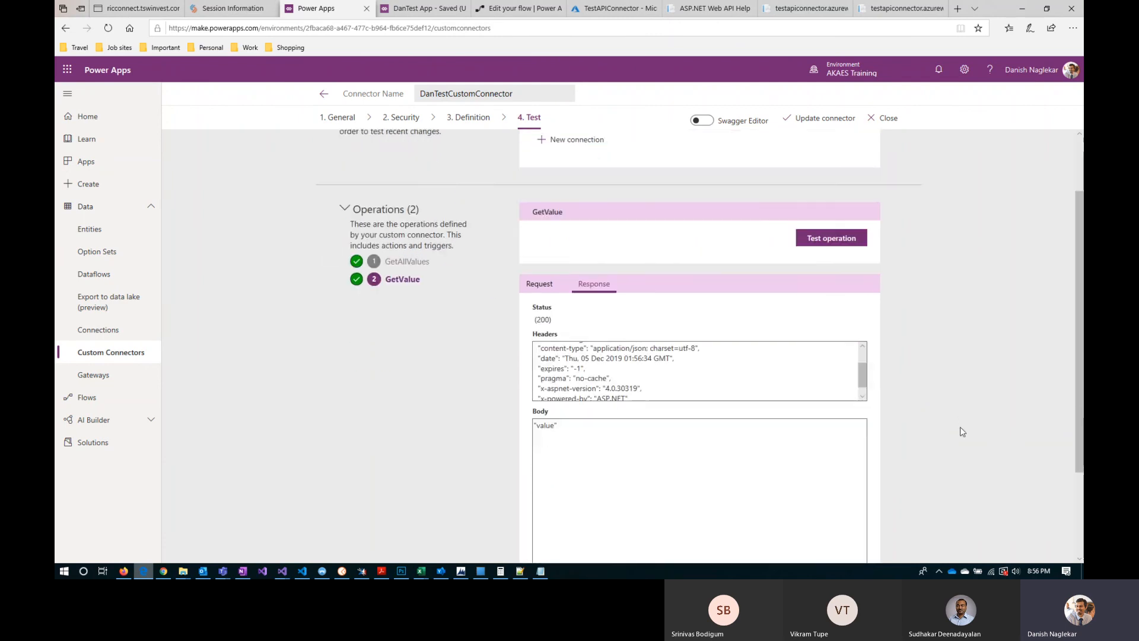
{"action": "left_click_drag", "start_coordinate": [561, 380], "coordinate": [534, 375]}
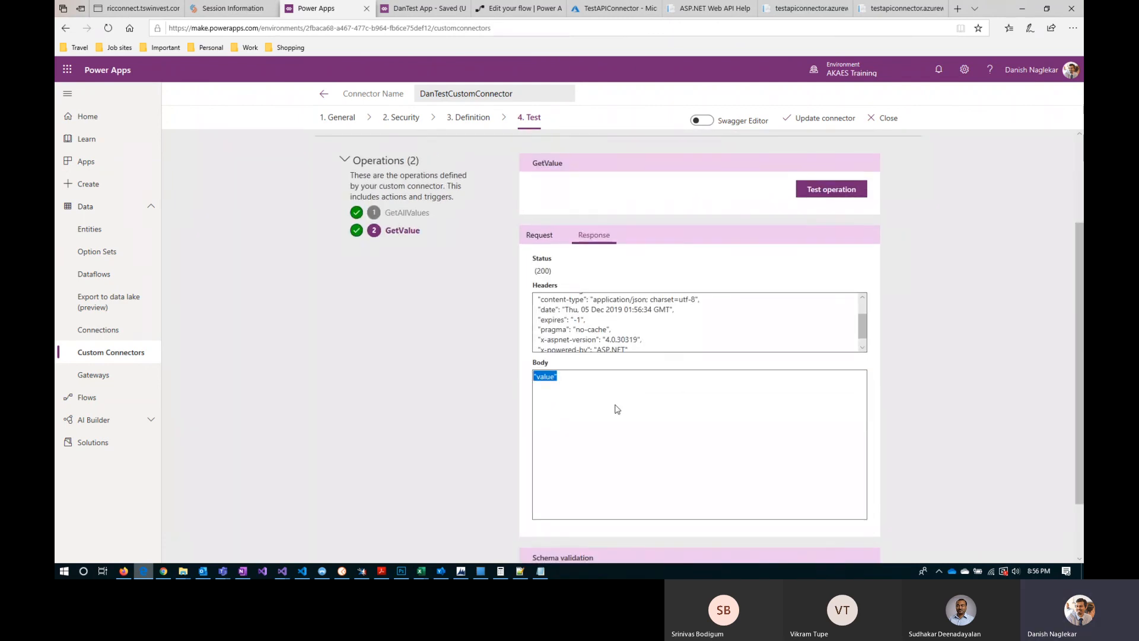
{"action": "left_click", "coordinate": [551, 237]}
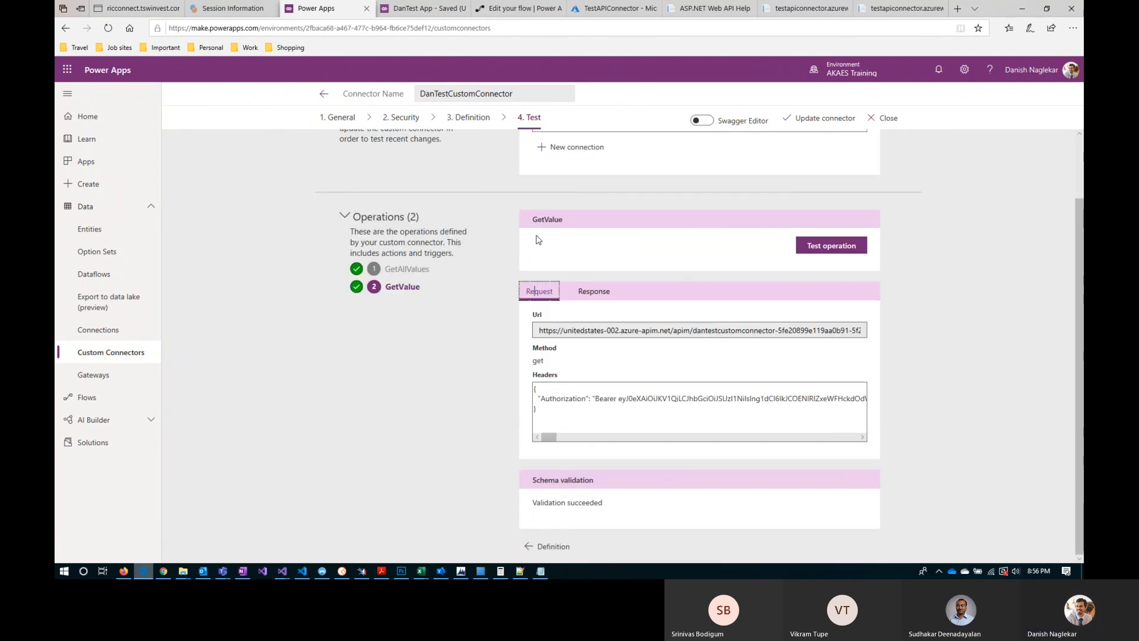
{"action": "left_click_drag", "start_coordinate": [554, 438], "coordinate": [613, 437]}
{"action": "left_click", "coordinate": [616, 437]}
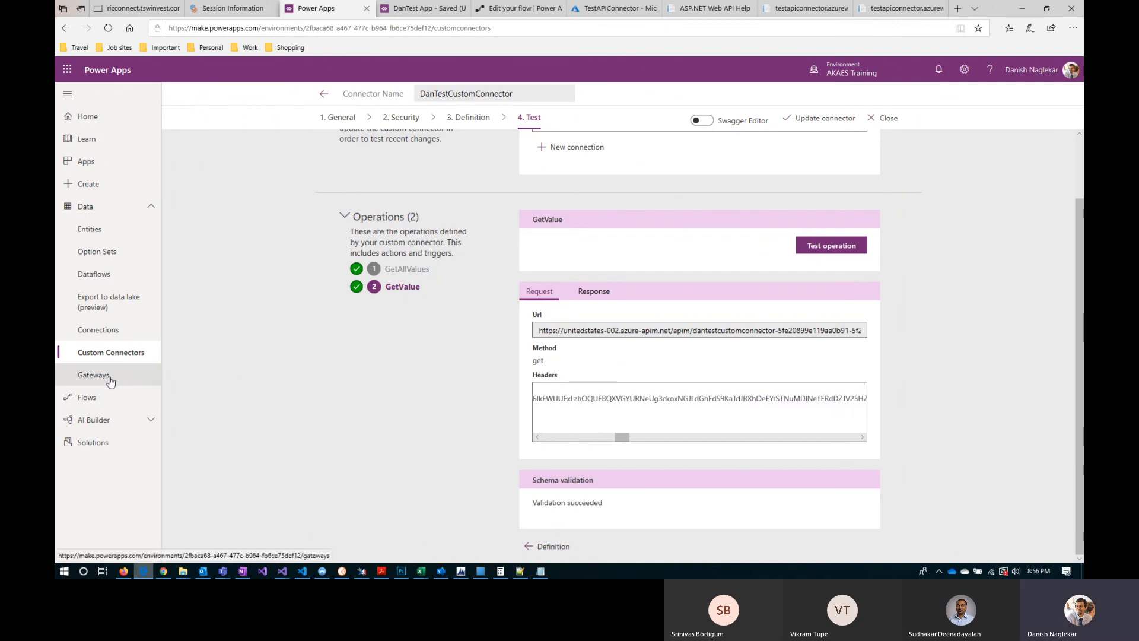
Step: Check the environment's connections list, and reload the studio page holding DanTest App
{"action": "left_click", "coordinate": [93, 335]}
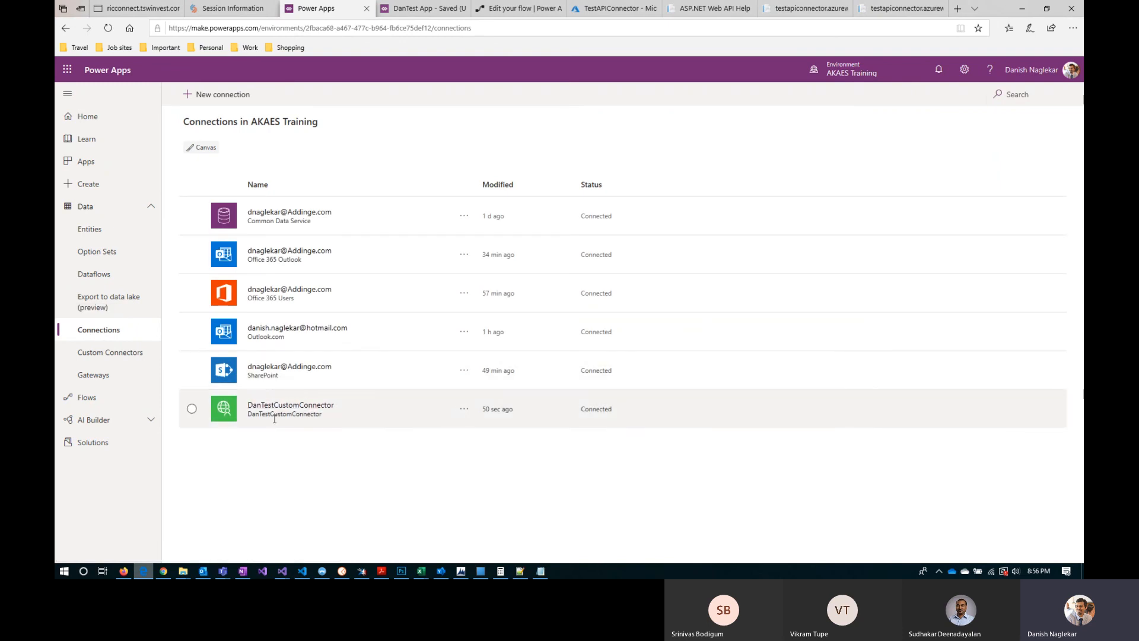
{"action": "left_click", "coordinate": [417, 12]}
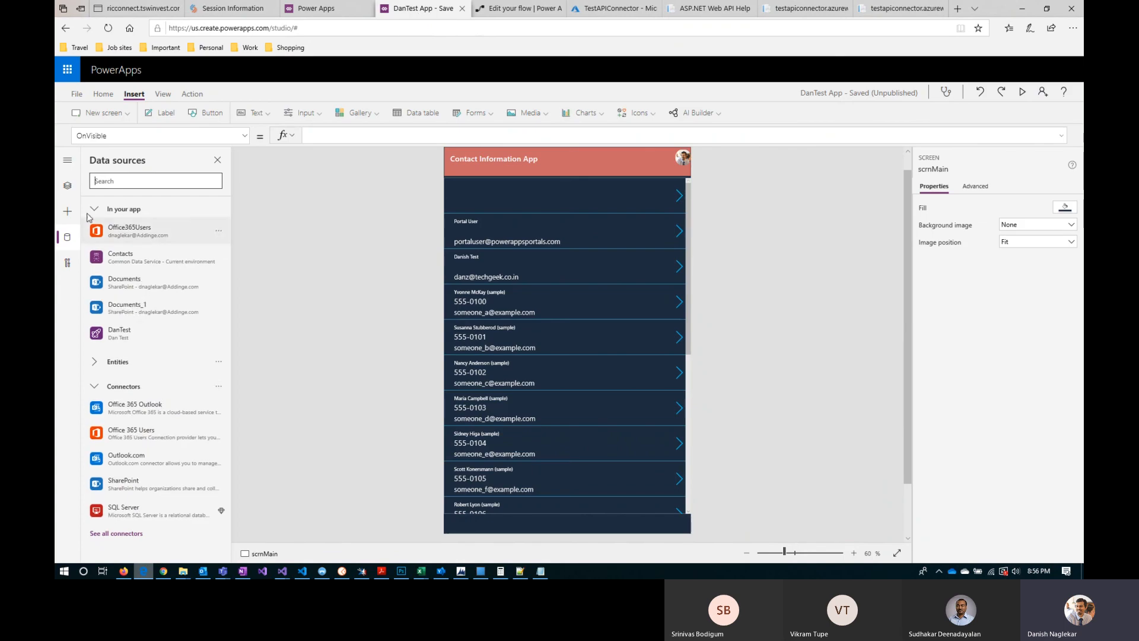
{"action": "left_click", "coordinate": [108, 28]}
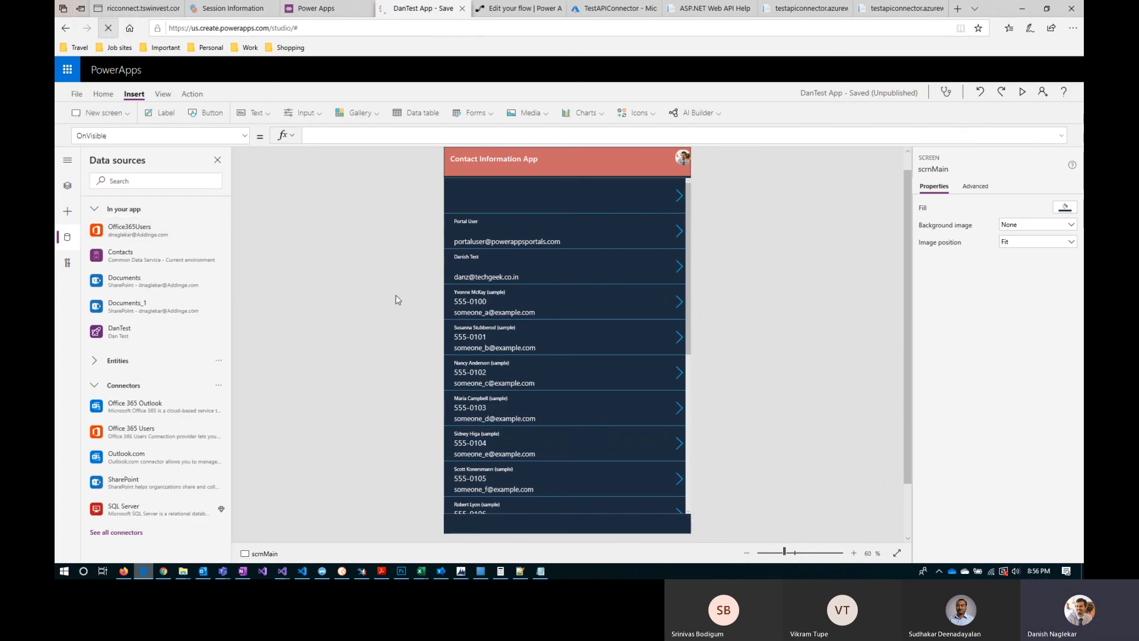
{"action": "left_click", "coordinate": [525, 332]}
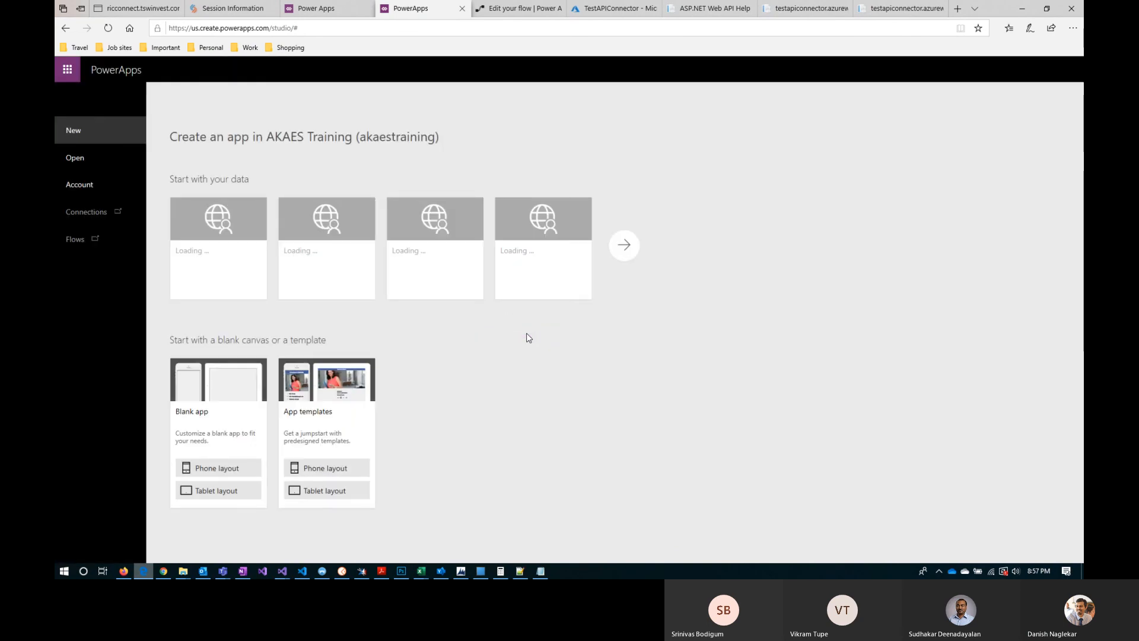
Step: Reopen DanTest App from the available Power Apps and allow its SharePoint and Office 365 Outlook connections
{"action": "left_click", "coordinate": [91, 156]}
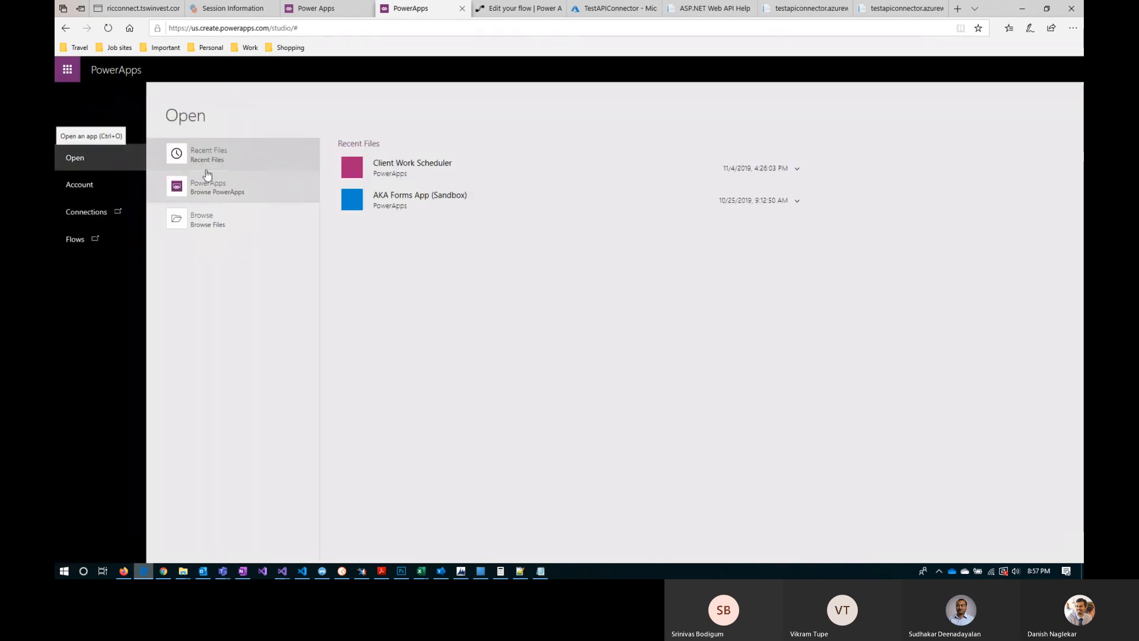
{"action": "left_click", "coordinate": [231, 189]}
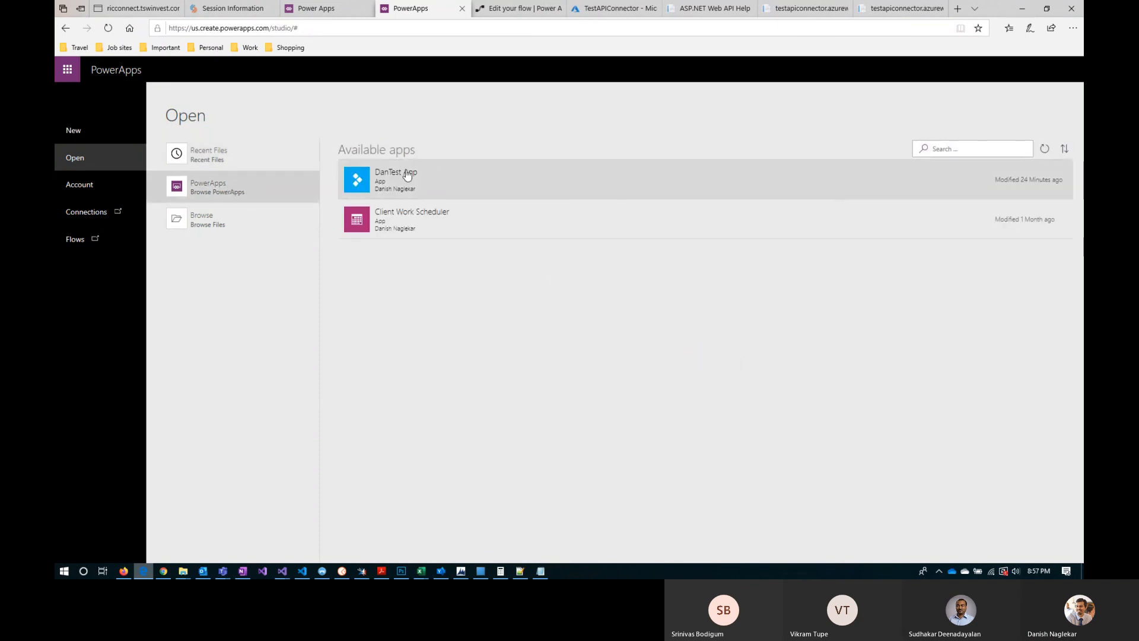
{"action": "left_click", "coordinate": [407, 175]}
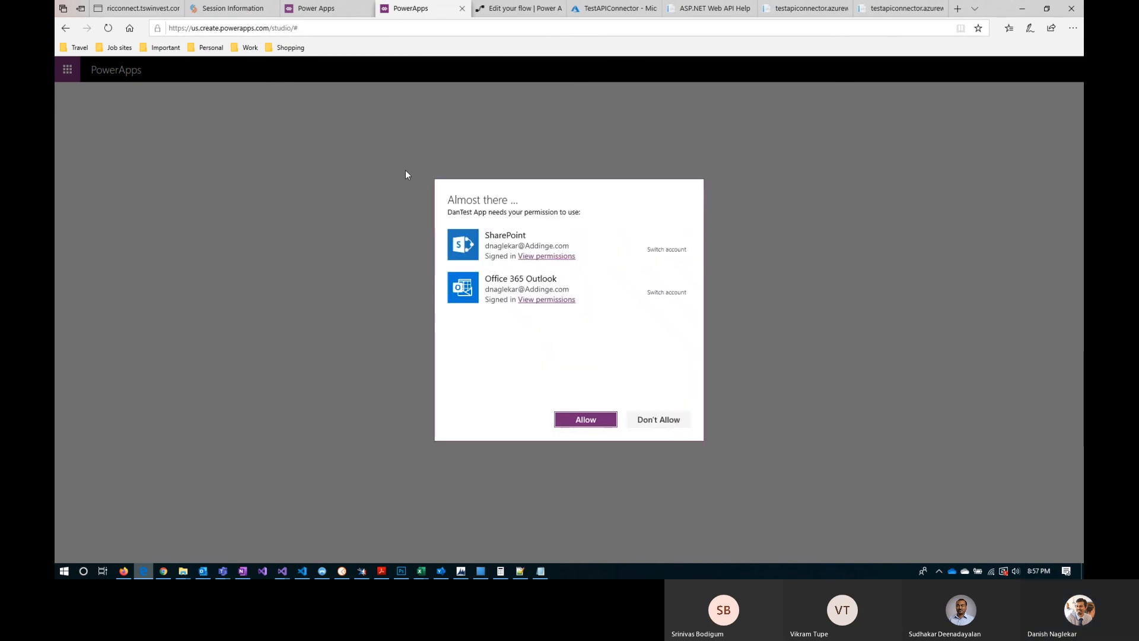
{"action": "left_click", "coordinate": [599, 419]}
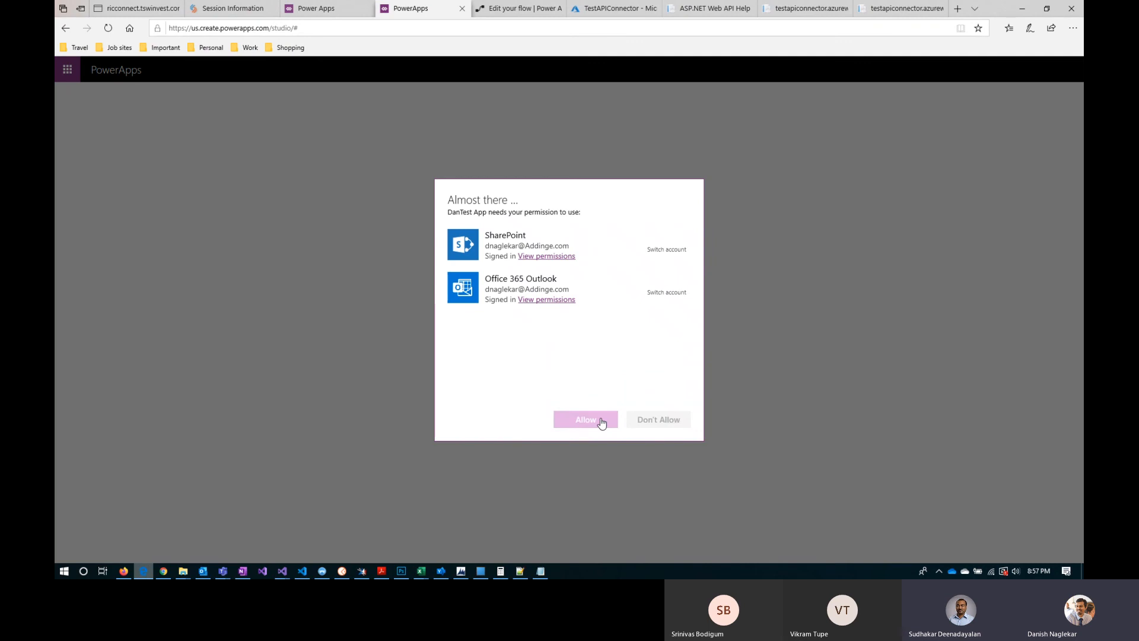
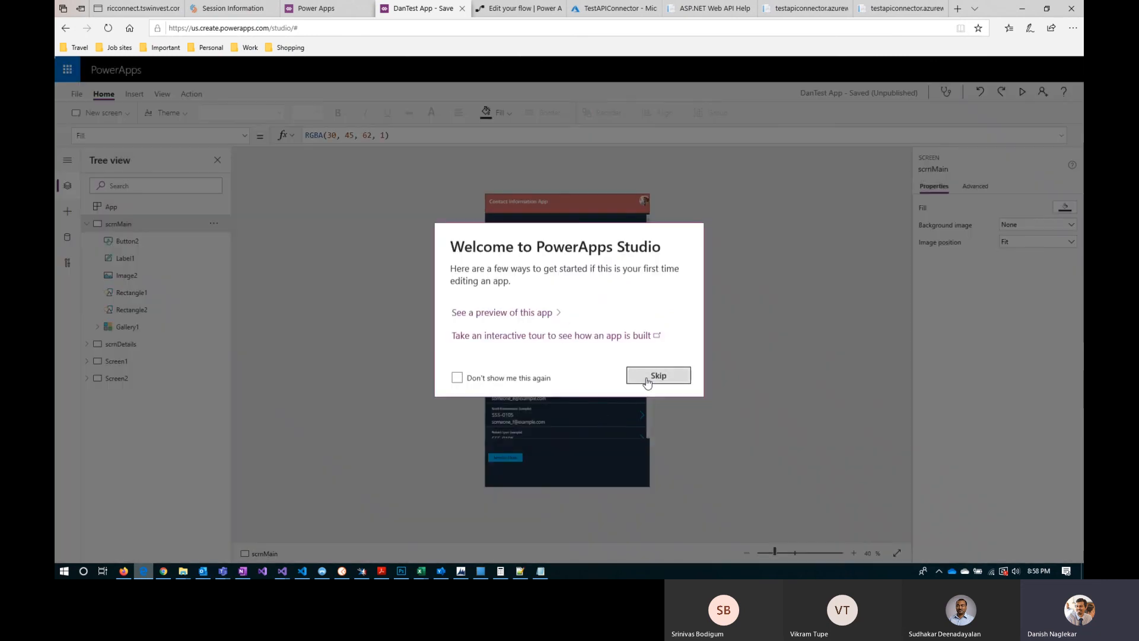
Step: Dismiss the studio welcome message and list the app's data sources and the available connectors
{"action": "left_click", "coordinate": [645, 378]}
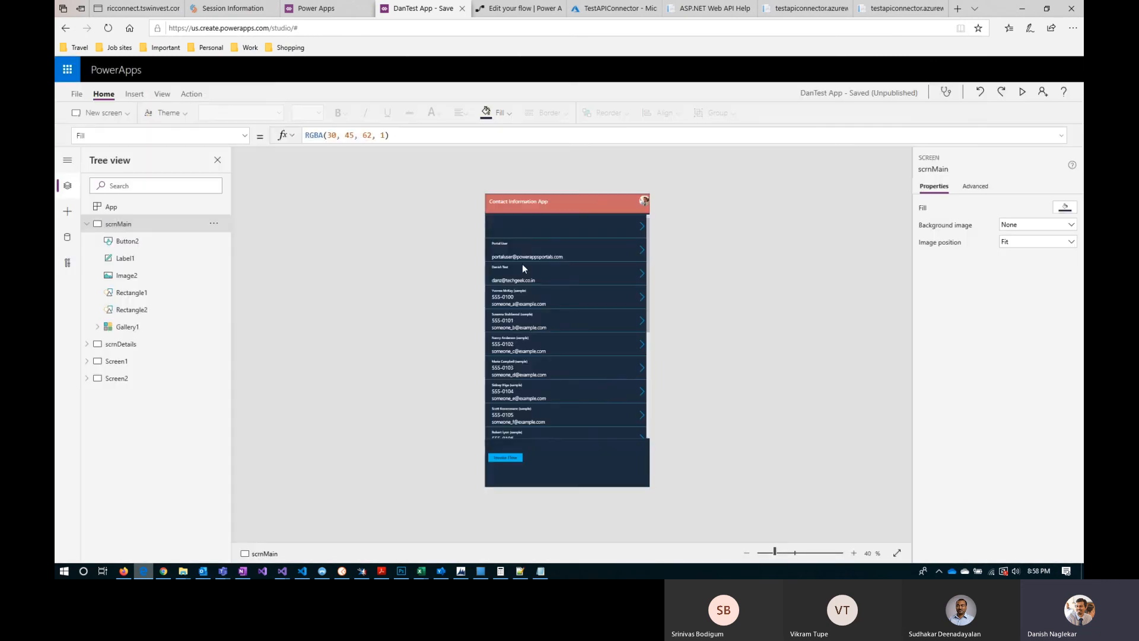
{"action": "left_click", "coordinate": [854, 553]}
{"action": "left_click", "coordinate": [853, 553]}
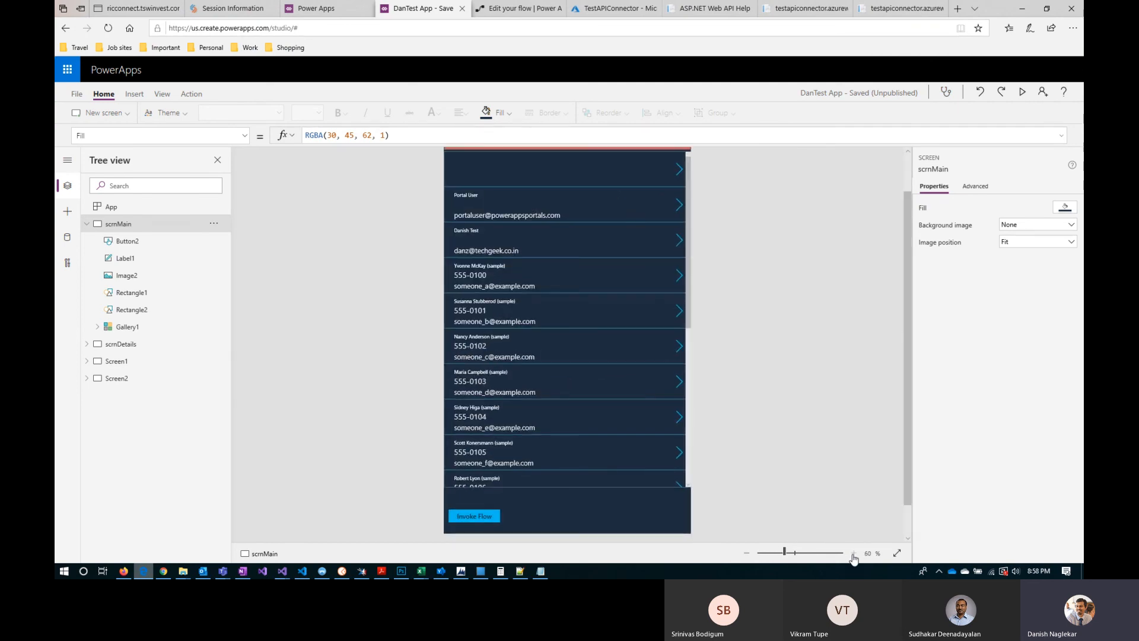
{"action": "left_click", "coordinate": [69, 238]}
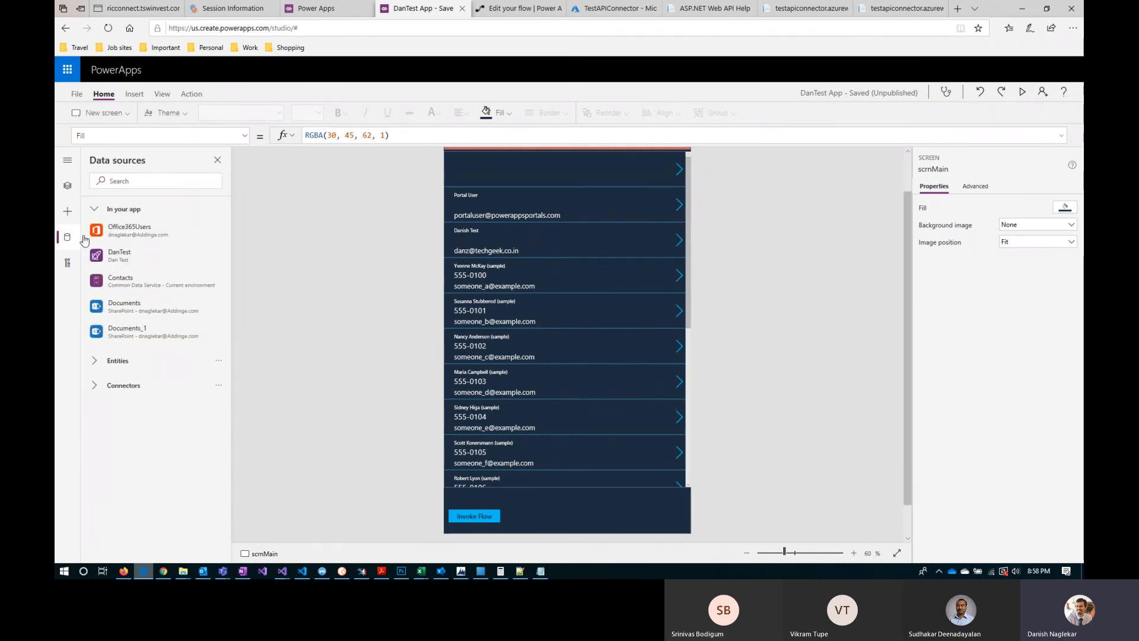
{"action": "left_click", "coordinate": [96, 389]}
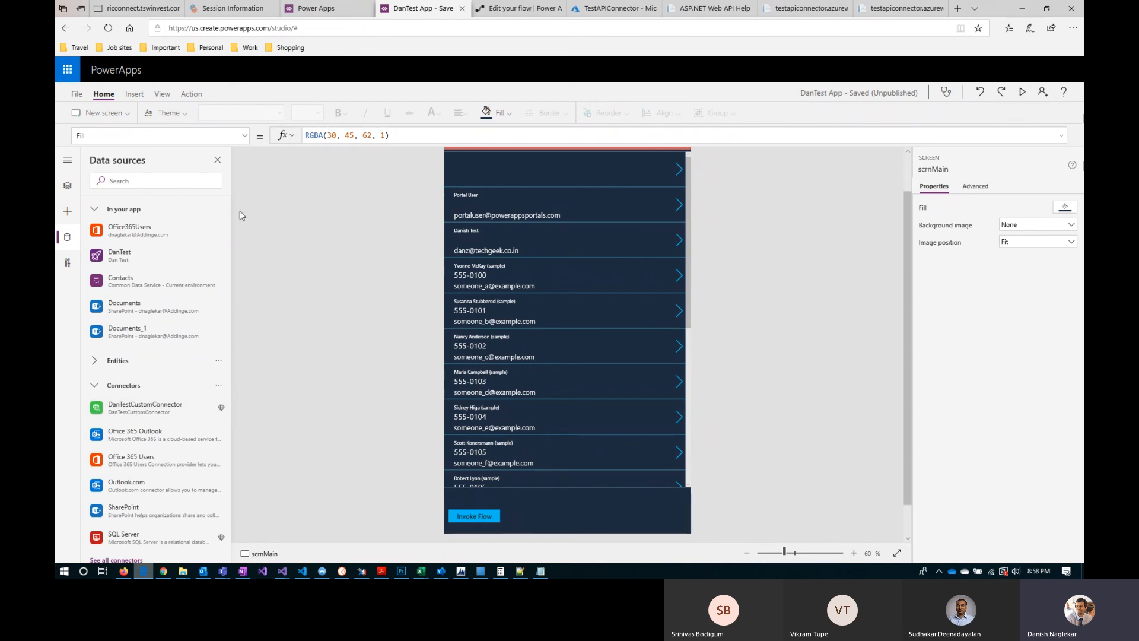
Step: Insert a button on scrnMain and place it beside the Invoke Flow button, at about X 236, Y 1209
{"action": "left_click", "coordinate": [134, 96]}
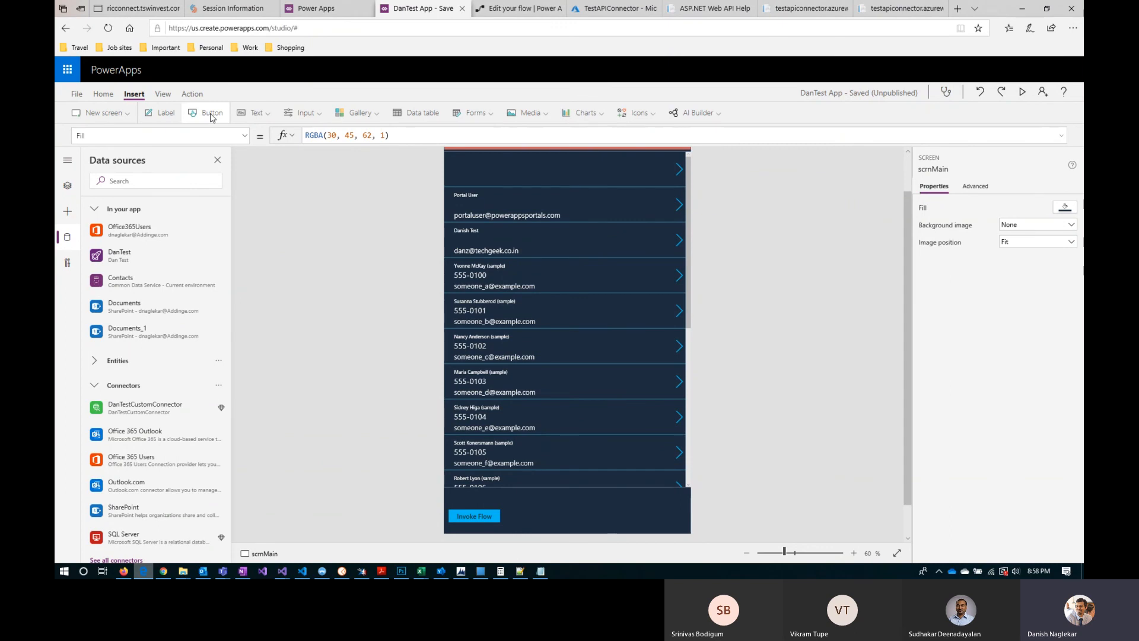
{"action": "left_click", "coordinate": [211, 117]}
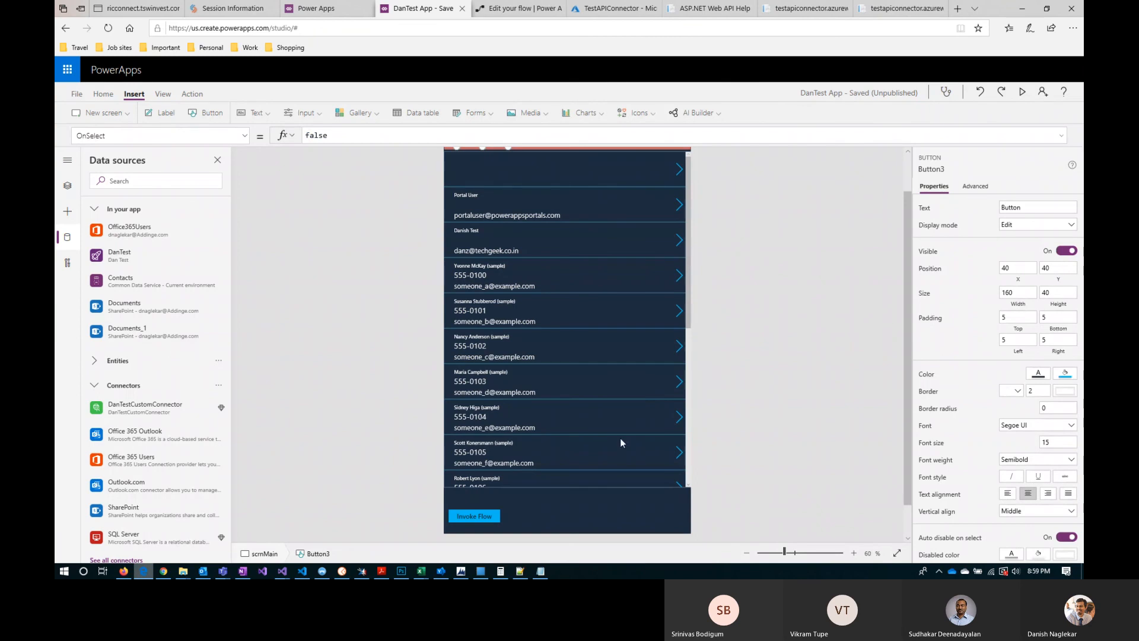
{"action": "scroll", "coordinate": [525, 243], "scroll_direction": "up", "scroll_amount": 1}
{"action": "mouse_move", "coordinate": [565, 484]}
{"action": "left_mouse_down"}
{"action": "mouse_move", "coordinate": [562, 500]}
{"action": "mouse_move", "coordinate": [555, 474]}
{"action": "mouse_move", "coordinate": [548, 479]}
{"action": "left_mouse_up"}
{"action": "scroll", "coordinate": [564, 493], "scroll_direction": "down", "scroll_amount": 2}
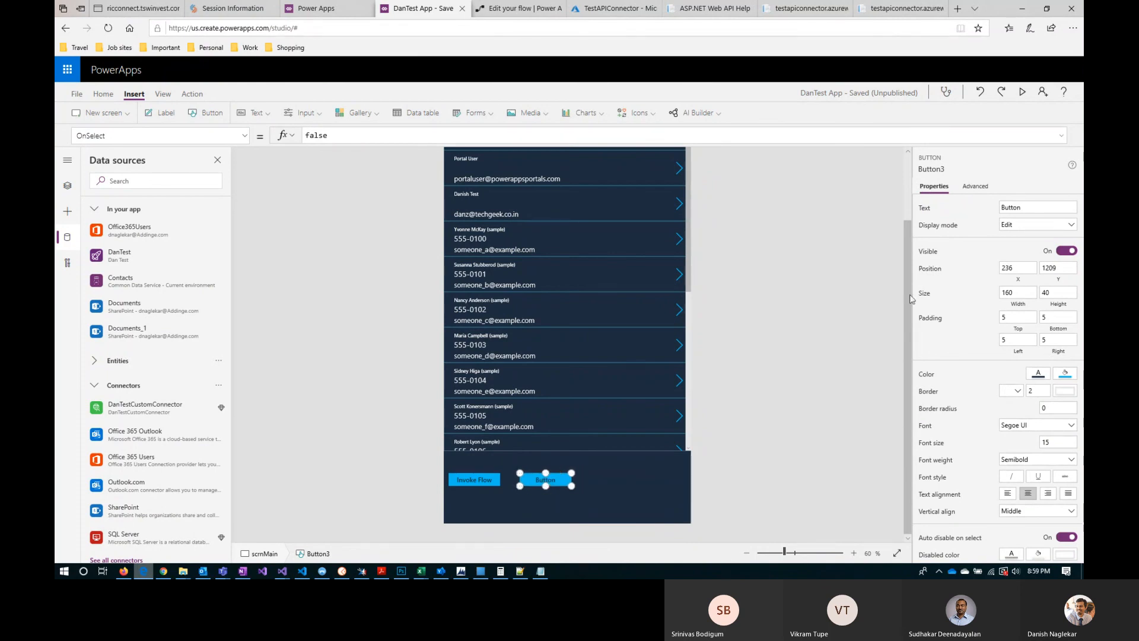
Step: Set the new button's text to "Invoke Custom Connector" and widen it to about 270 so the label fits
{"action": "double_click", "coordinate": [1008, 207]}
{"action": "type", "text": "Invoke Custom Connector"}
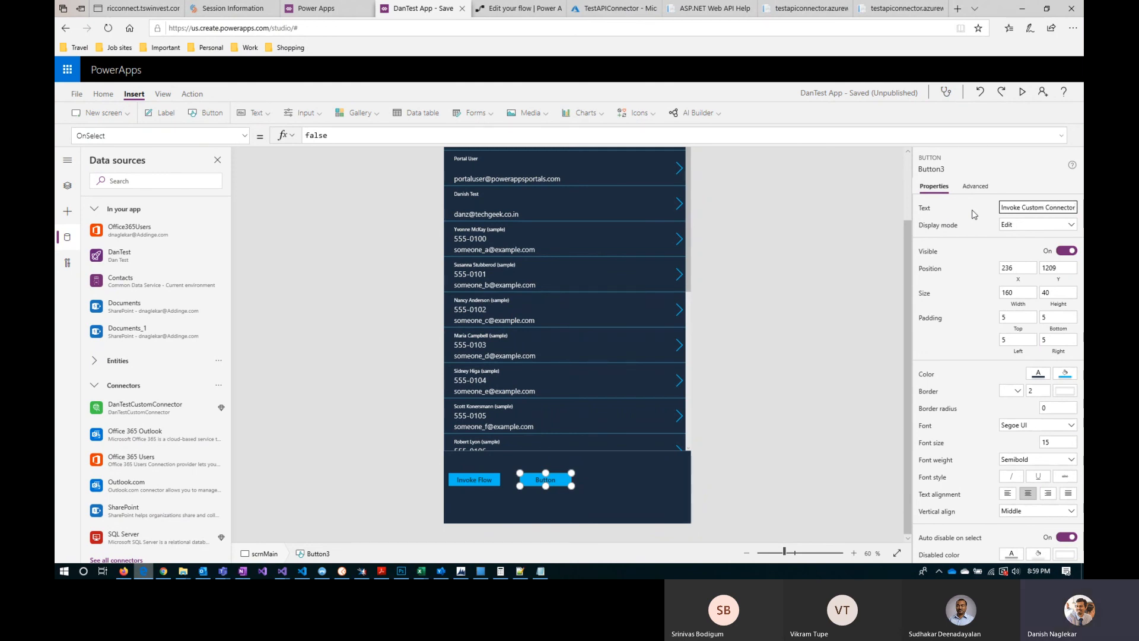
{"action": "left_click_drag", "start_coordinate": [571, 484], "coordinate": [606, 485]}
{"action": "left_click", "coordinate": [634, 486]}
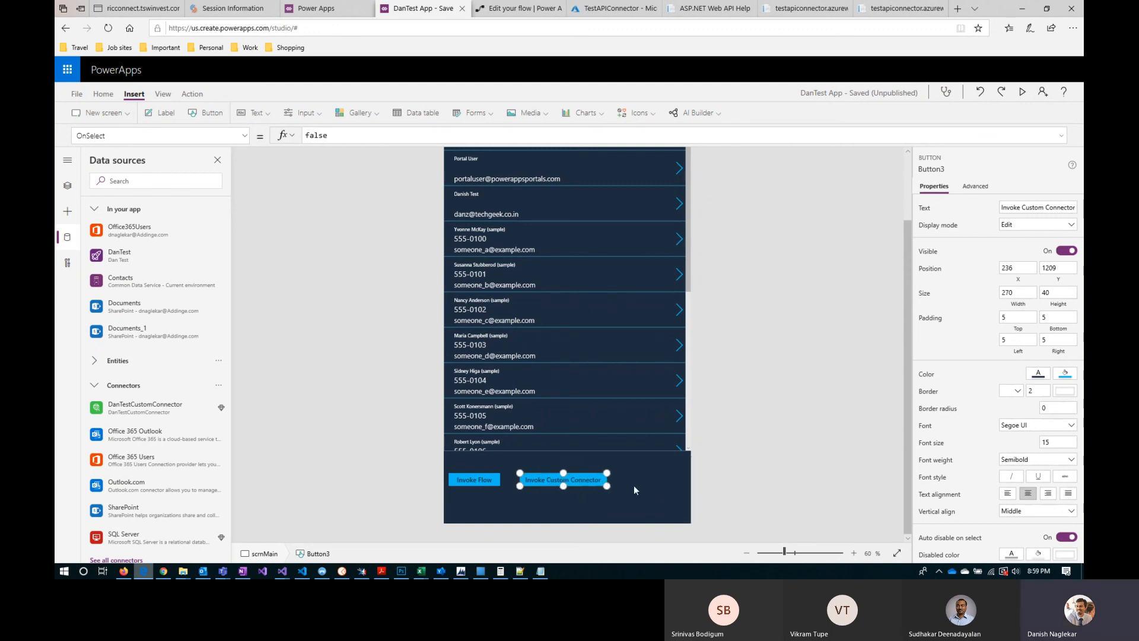
{"action": "left_click", "coordinate": [586, 481]}
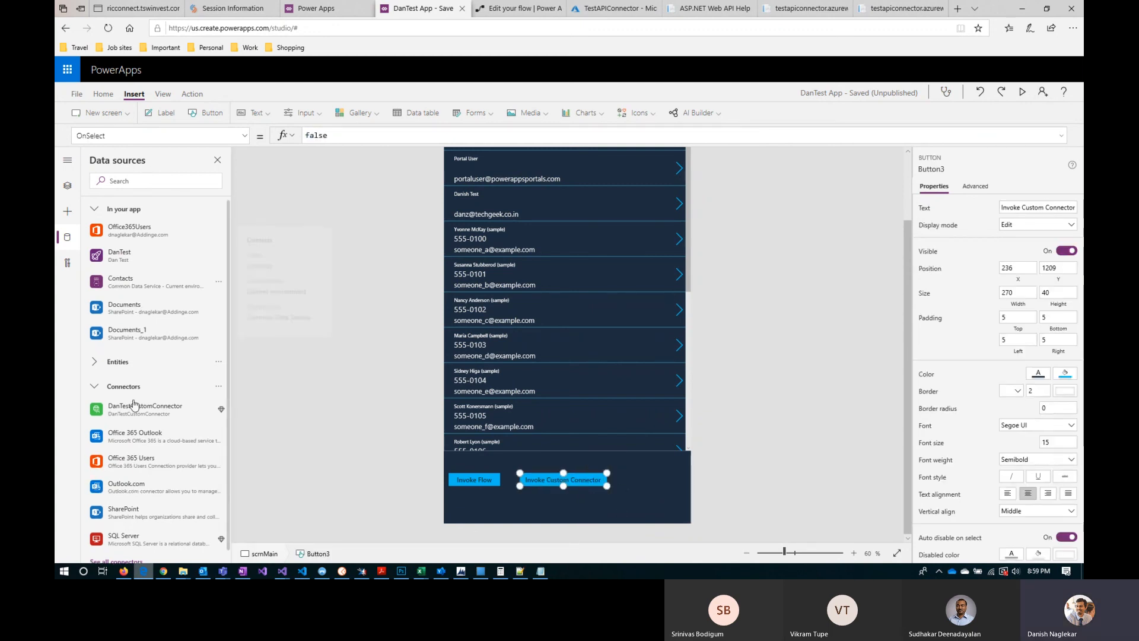
Step: Add the existing DanTestCustomConnector connection to the app as a data source
{"action": "left_click", "coordinate": [146, 413]}
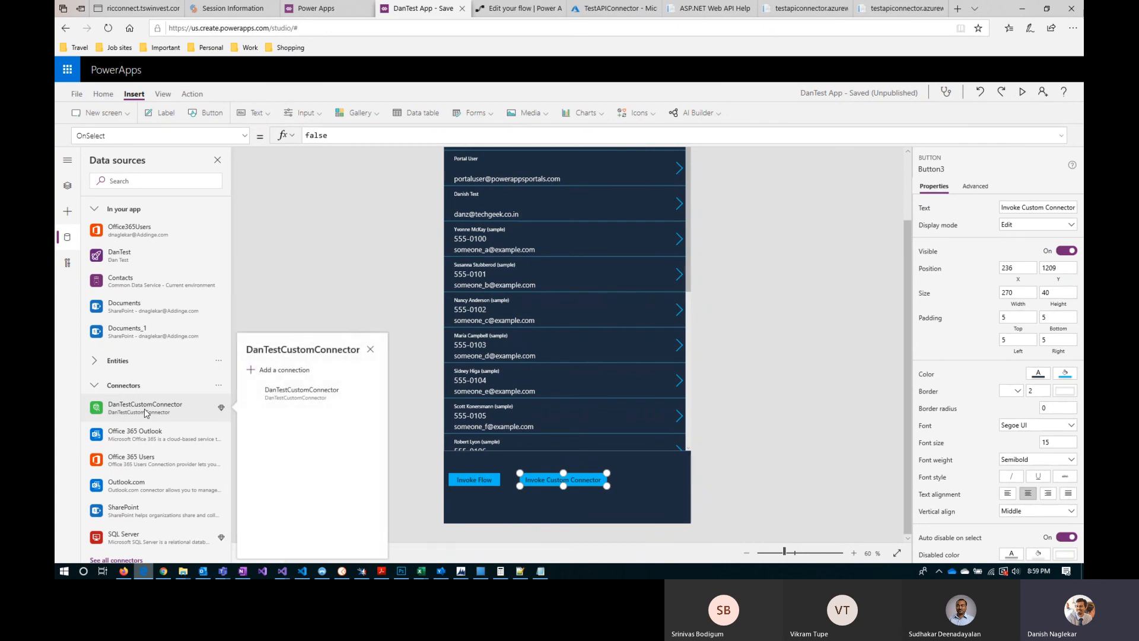
{"action": "left_click", "coordinate": [299, 402]}
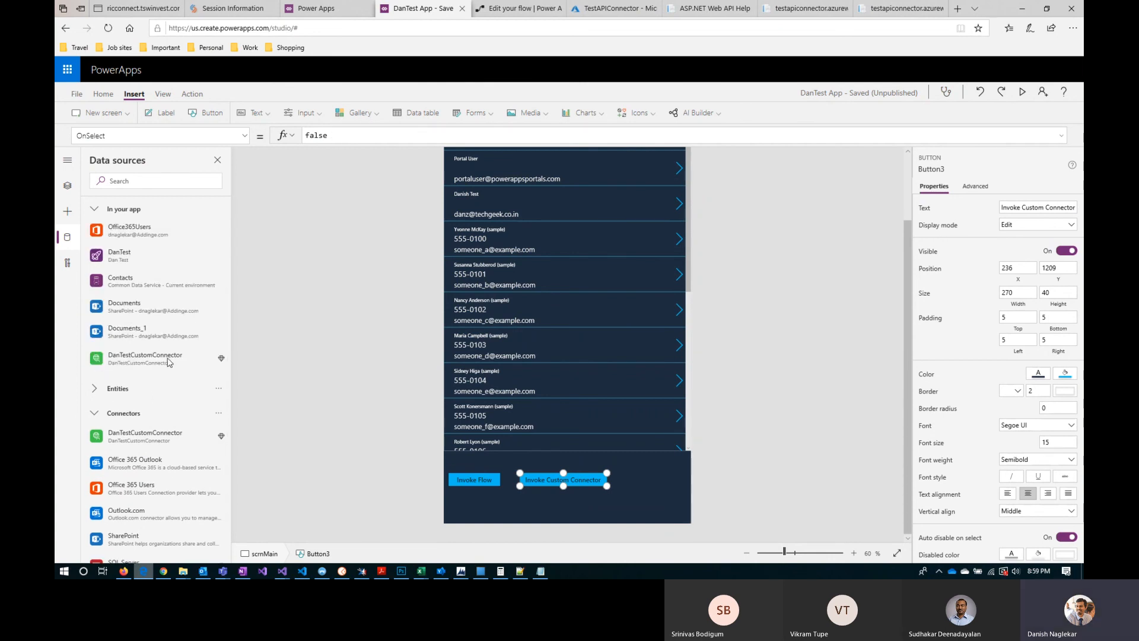
{"action": "mouse_move", "coordinate": [149, 363]}
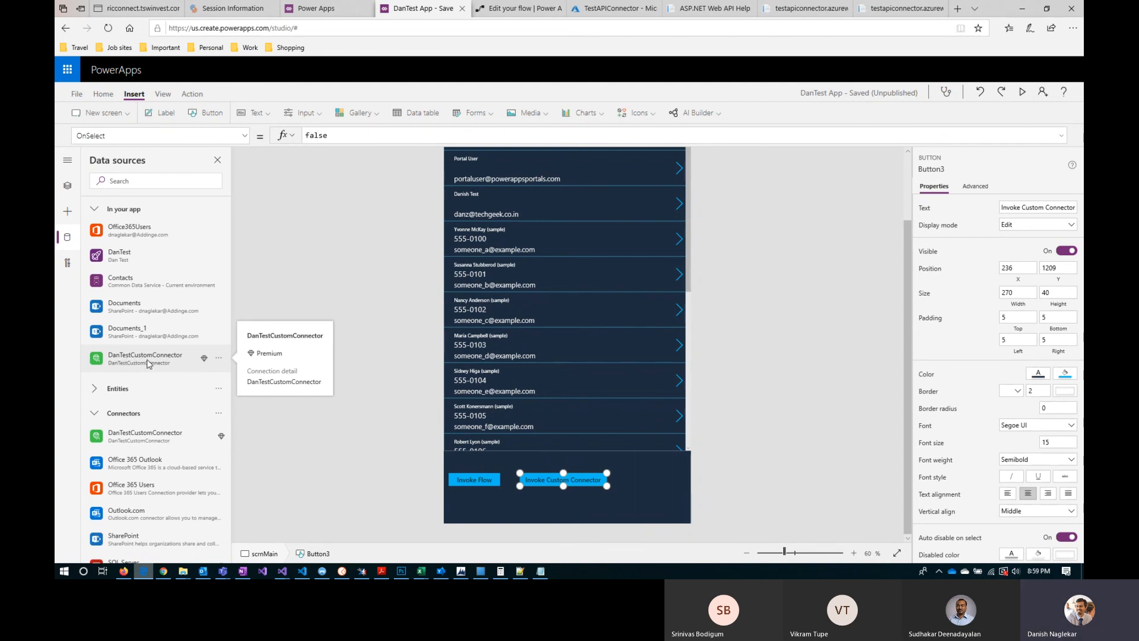
{"action": "mouse_move", "coordinate": [176, 437]}
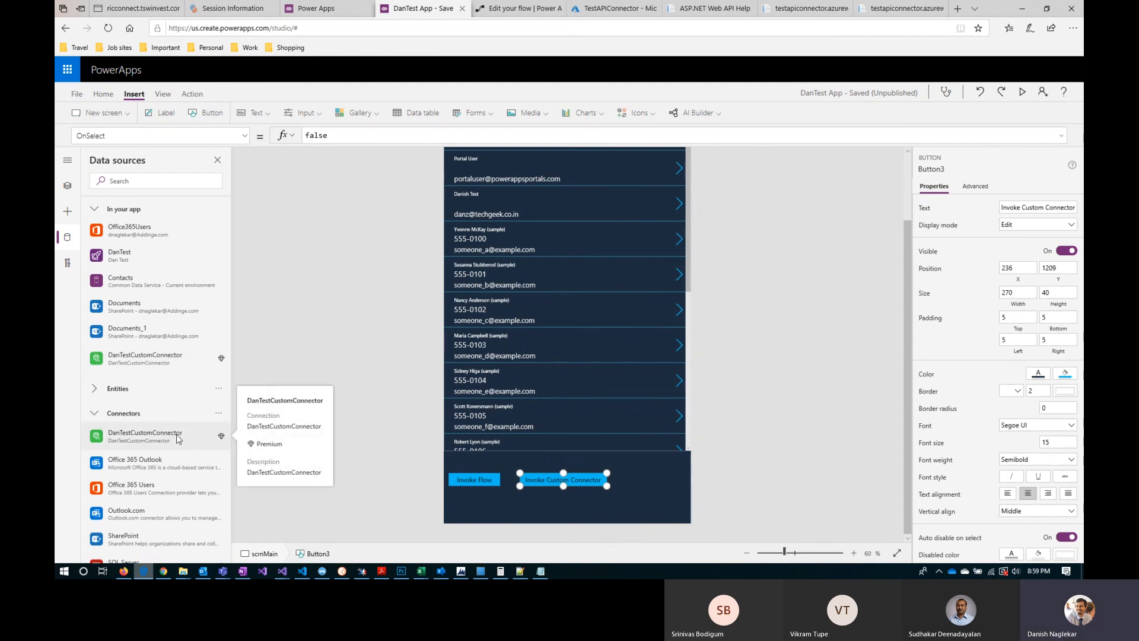
Step: Replace the OnSelect formula of the Invoke Custom Connector button with a call to DanTestCustomConnector.GetAllValues
{"action": "double_click", "coordinate": [340, 136]}
{"action": "mouse_move", "coordinate": [120, 358]}
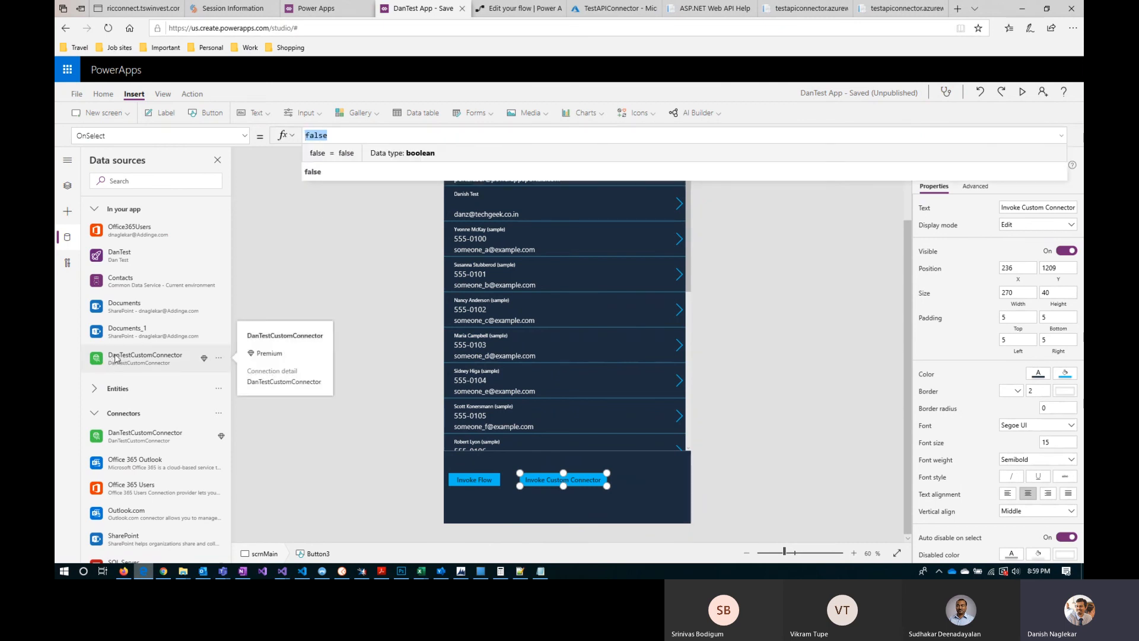
{"action": "type", "text": "Dan"}
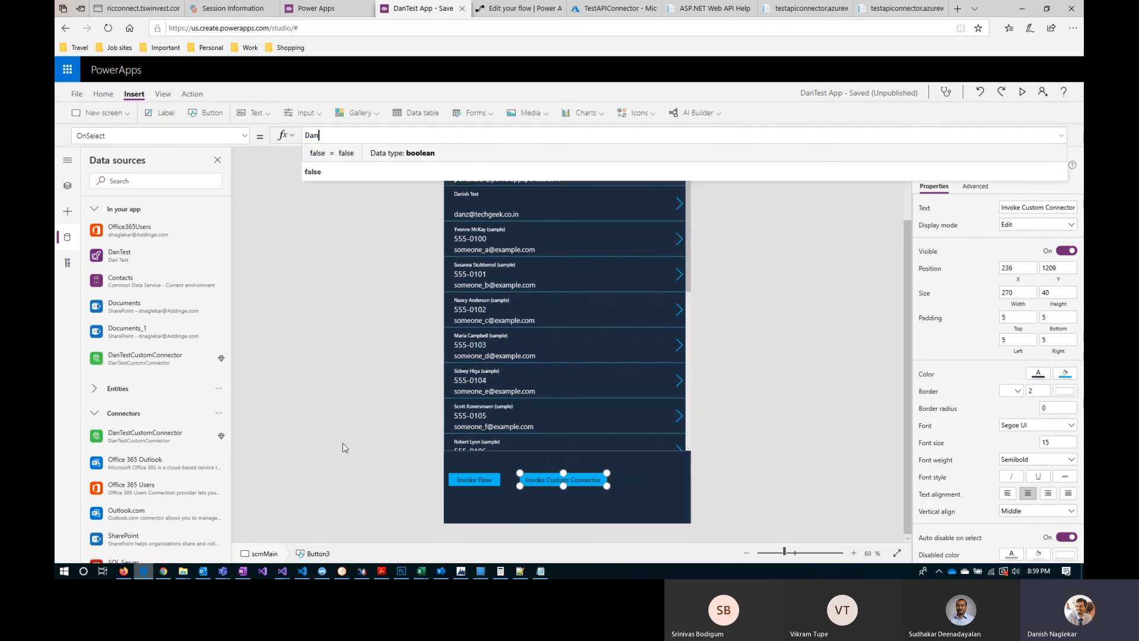
{"action": "type", "text": "Test"}
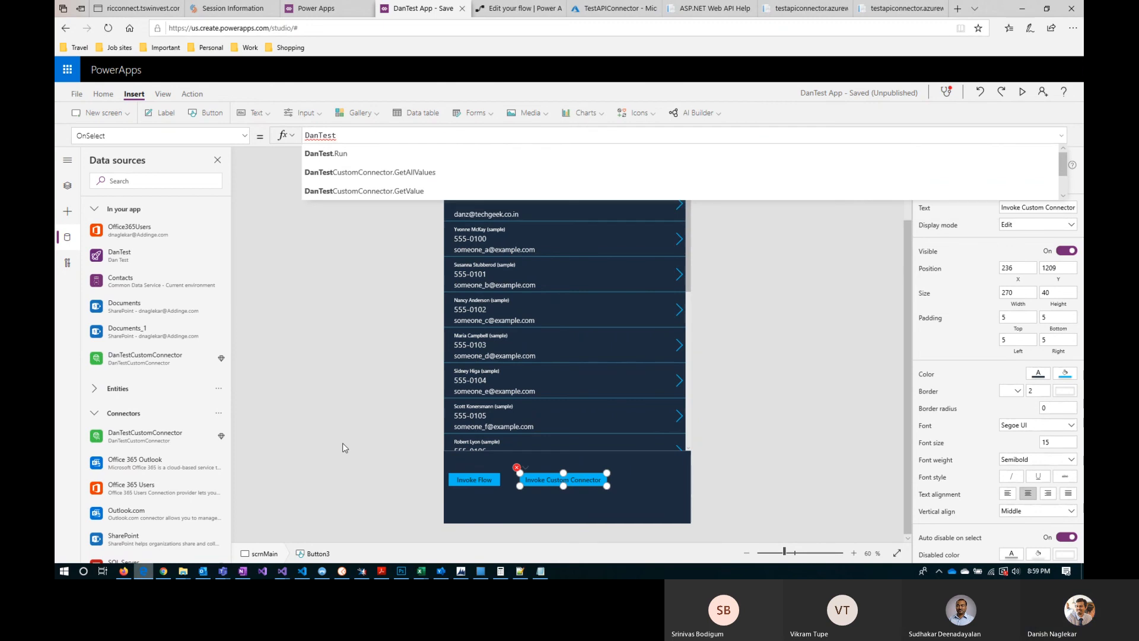
{"action": "key", "text": "Down"}
{"action": "key", "text": "Down"}
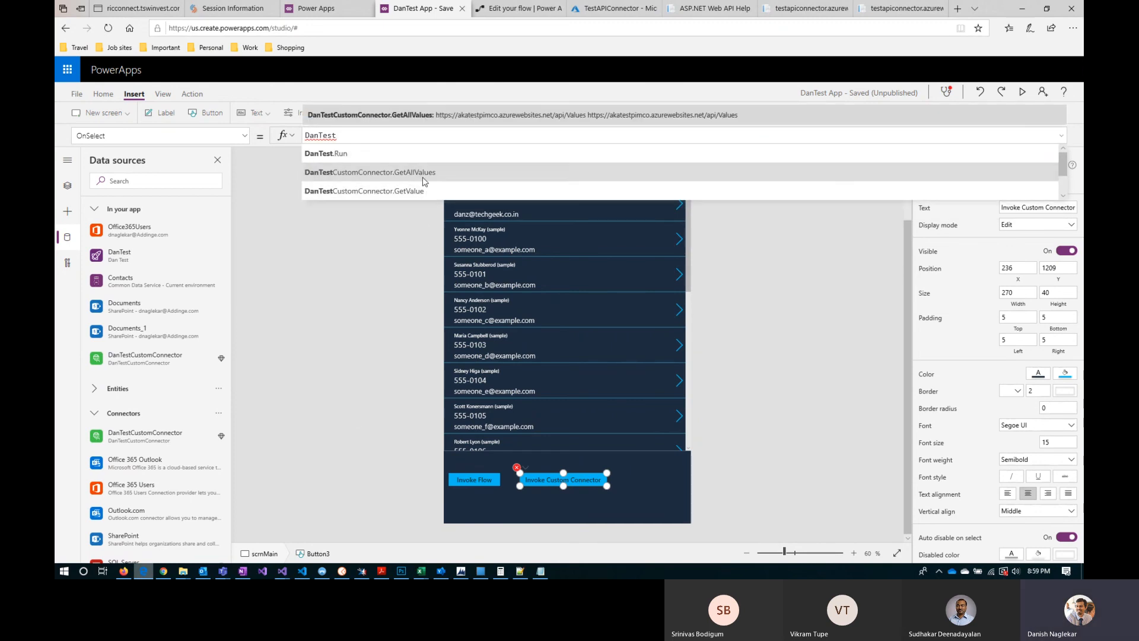
{"action": "key", "text": "Tab"}
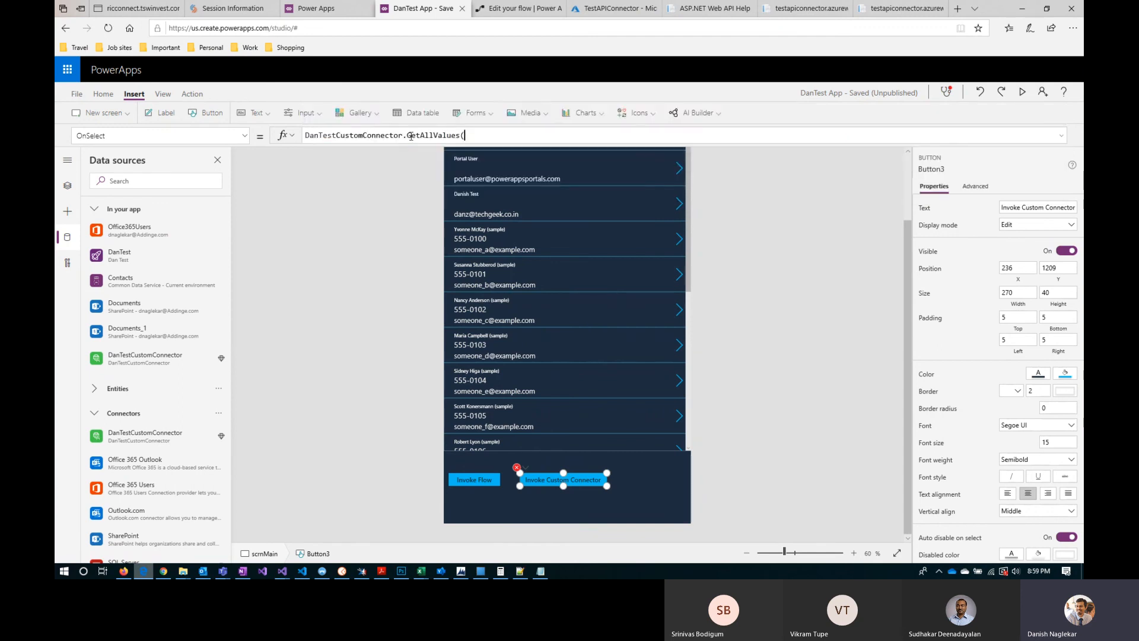
Step: Re-enter the operation in the OnSelect formula as GetAllValues() and append a dot to check for result properties
{"action": "double_click", "coordinate": [406, 136]}
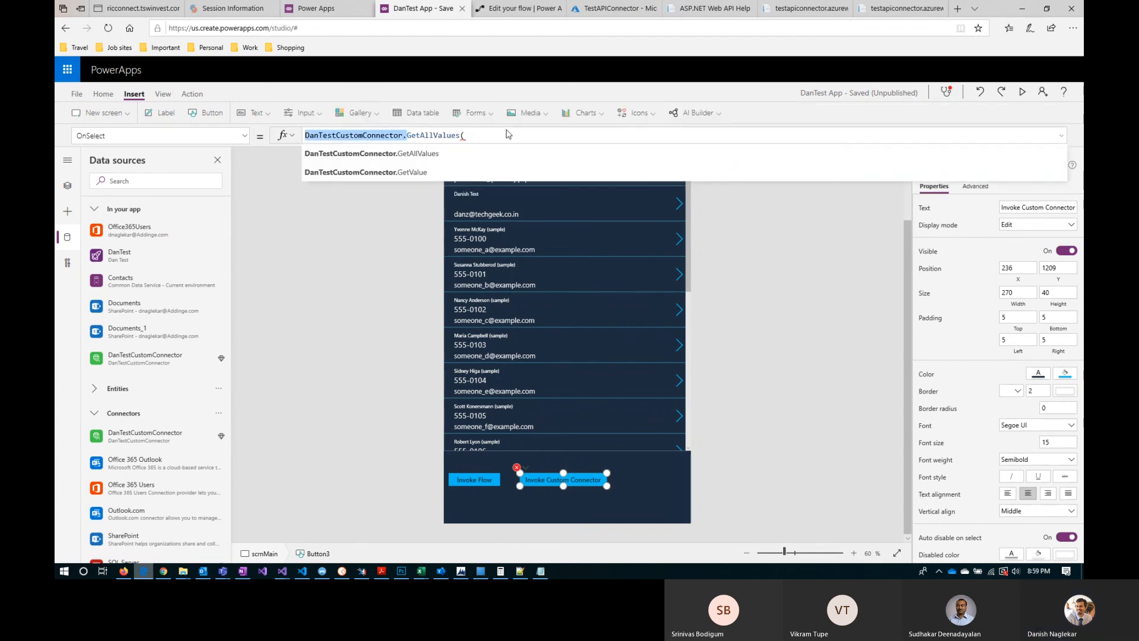
{"action": "left_click_drag", "start_coordinate": [468, 136], "coordinate": [406, 136]}
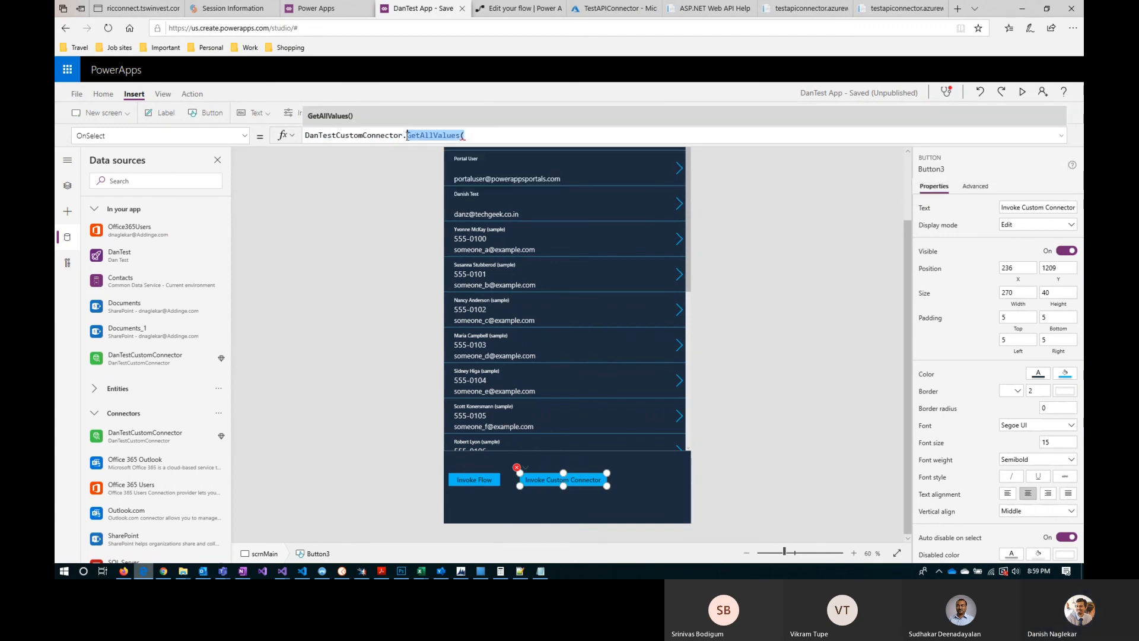
{"action": "key", "text": "BackSpace"}
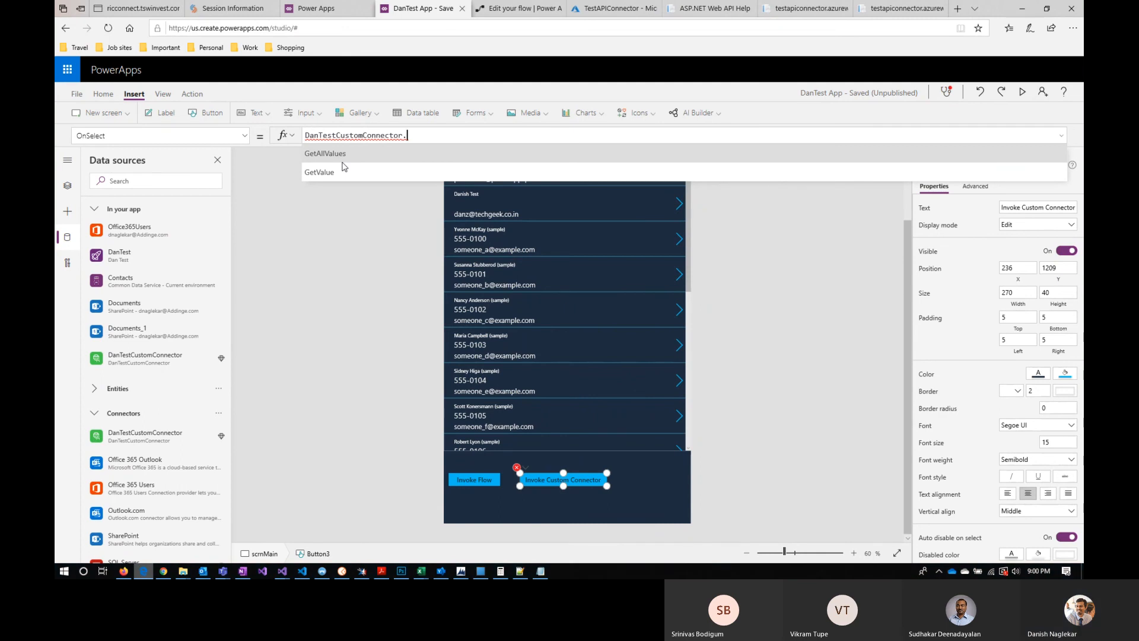
{"action": "key", "text": "Tab"}
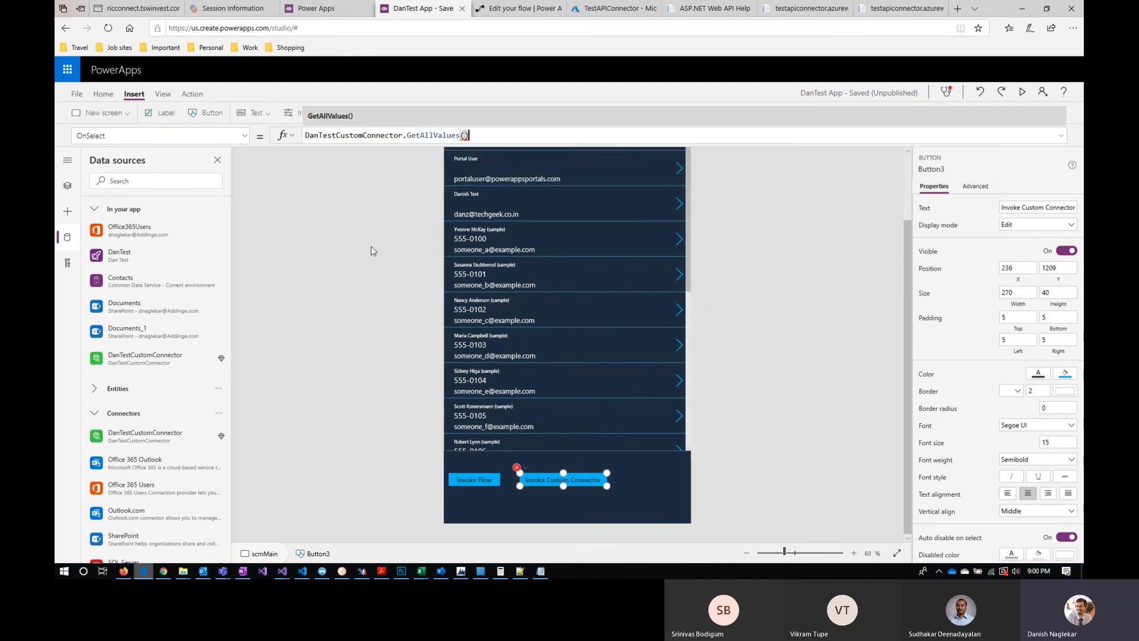
{"action": "type", "text": ")."}
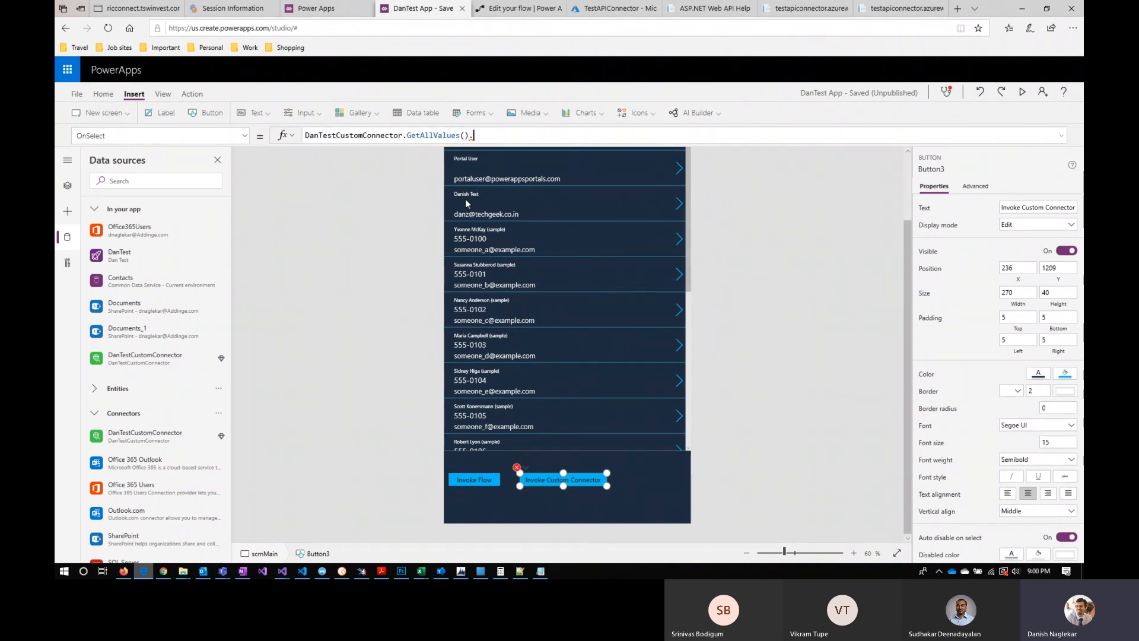
Step: Switch to the Power Apps portal and open the GetValue action in DanTestCustomConnector's definition for editing
{"action": "left_click", "coordinate": [332, 8]}
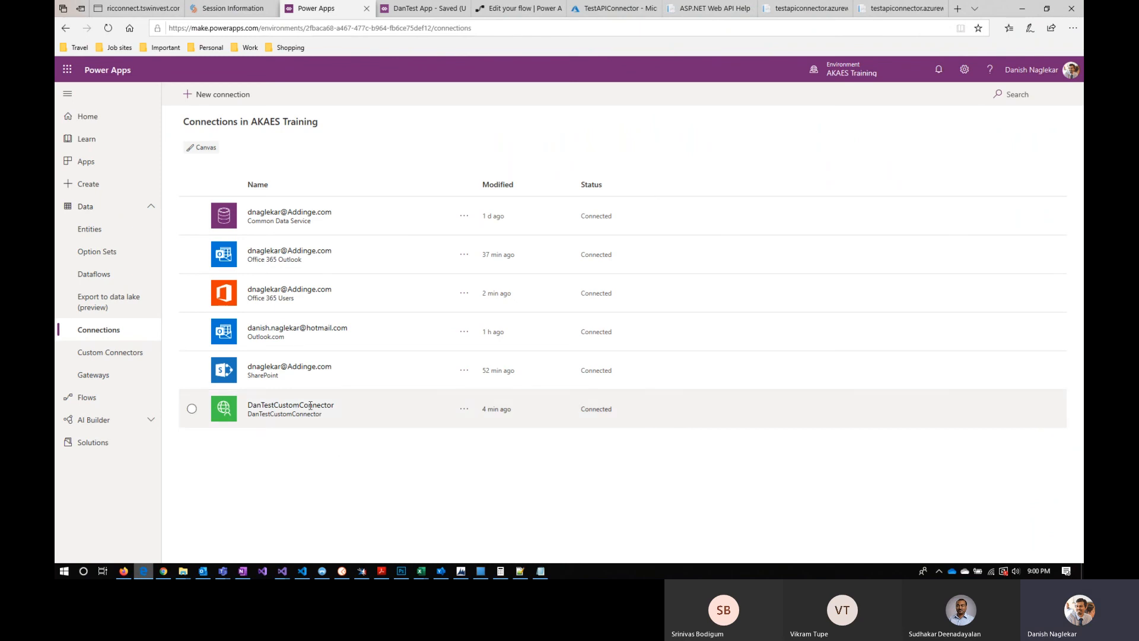
{"action": "left_click", "coordinate": [116, 355]}
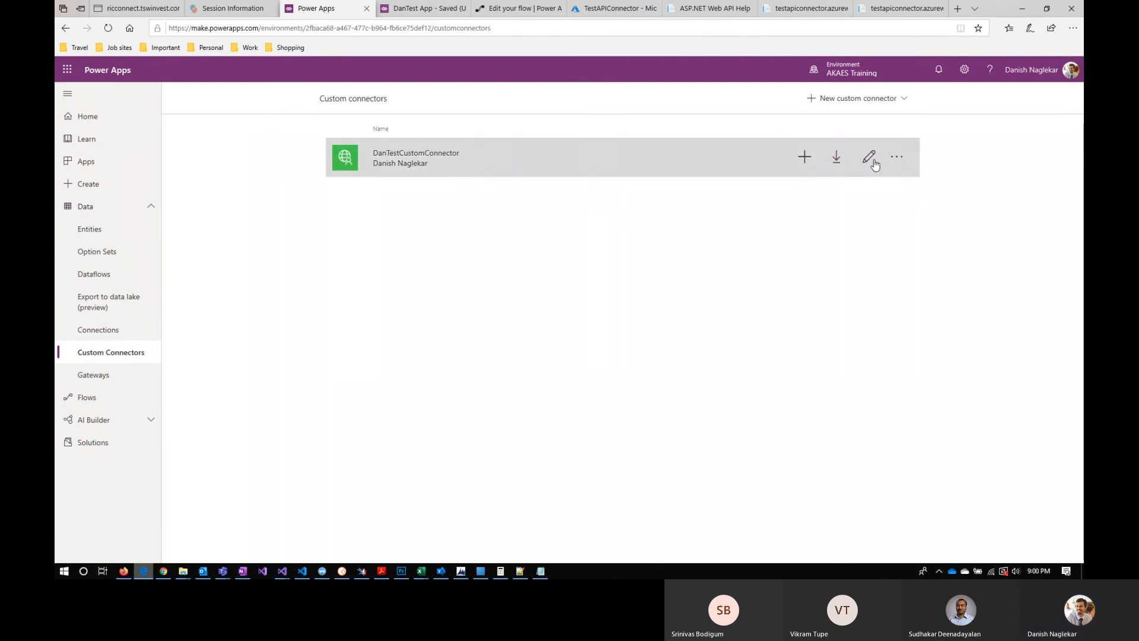
{"action": "left_click", "coordinate": [870, 157]}
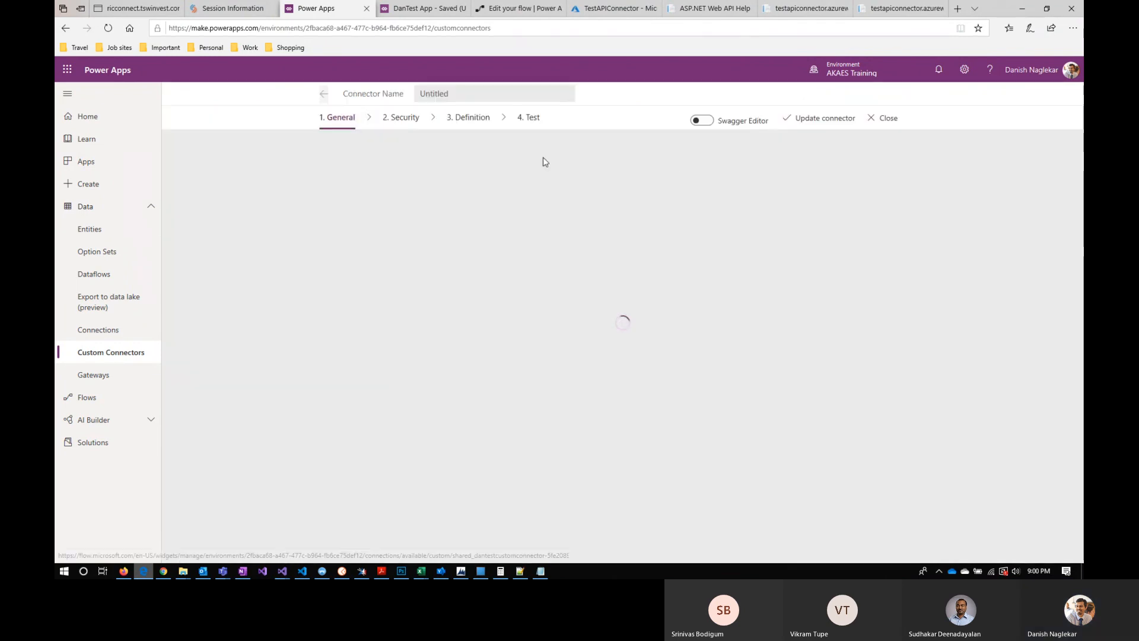
{"action": "left_click", "coordinate": [468, 119]}
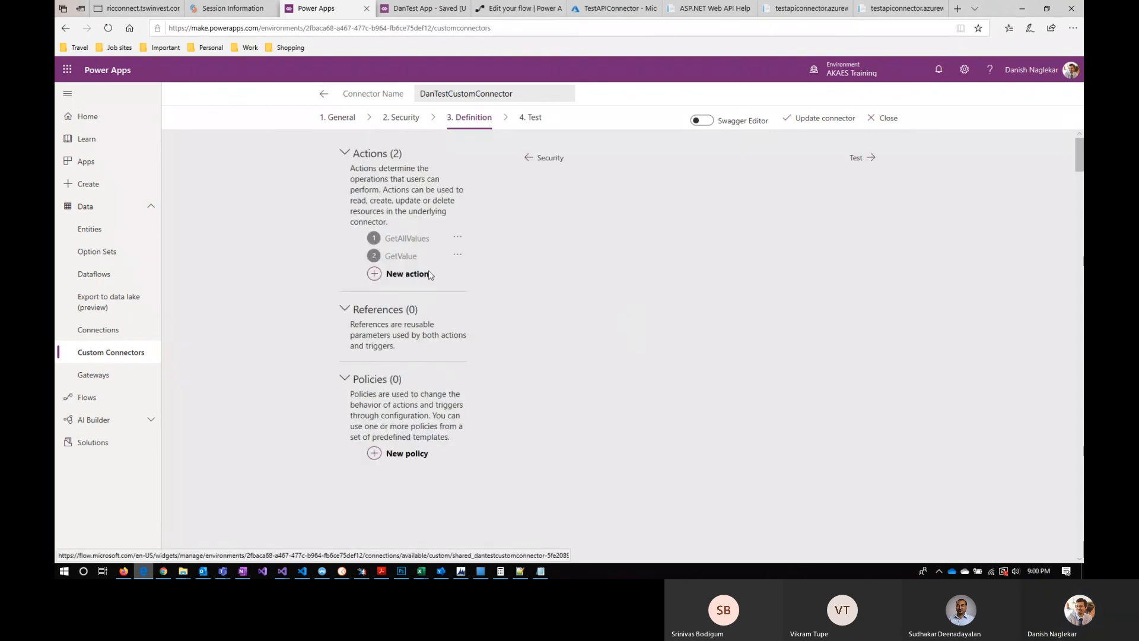
{"action": "left_click", "coordinate": [398, 256]}
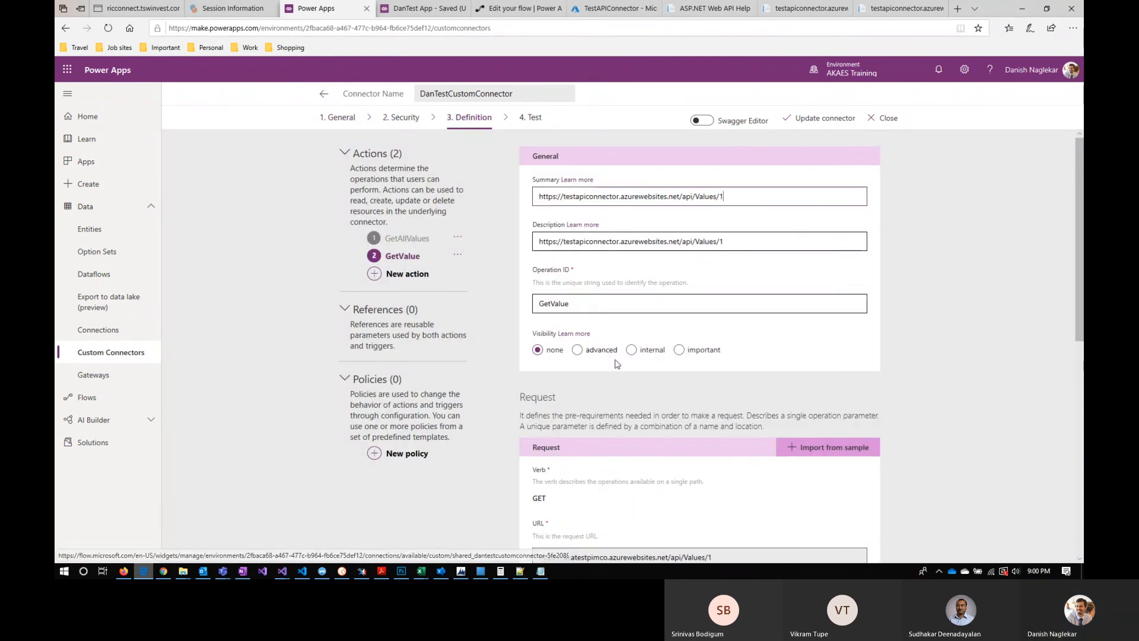
Step: Open the default response of the GetValue action and edit its schema property
{"action": "scroll", "coordinate": [614, 362], "scroll_direction": "down", "scroll_amount": 1}
{"action": "scroll", "coordinate": [614, 365], "scroll_direction": "down", "scroll_amount": 5}
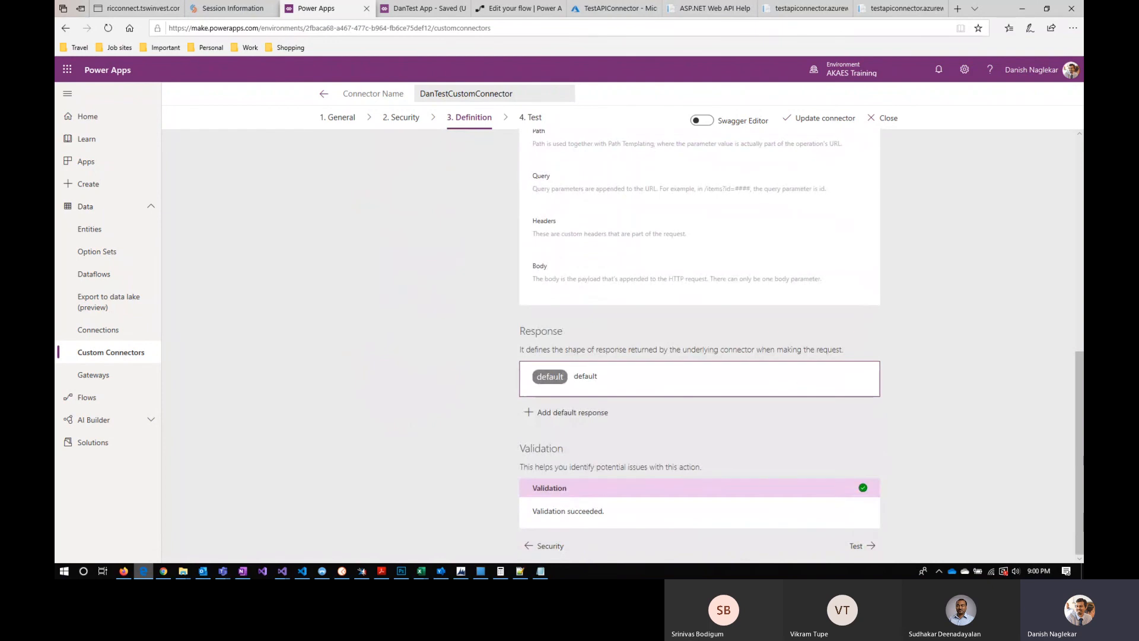
{"action": "left_click", "coordinate": [553, 378]}
{"action": "left_click", "coordinate": [603, 367]}
{"action": "left_click", "coordinate": [561, 386]}
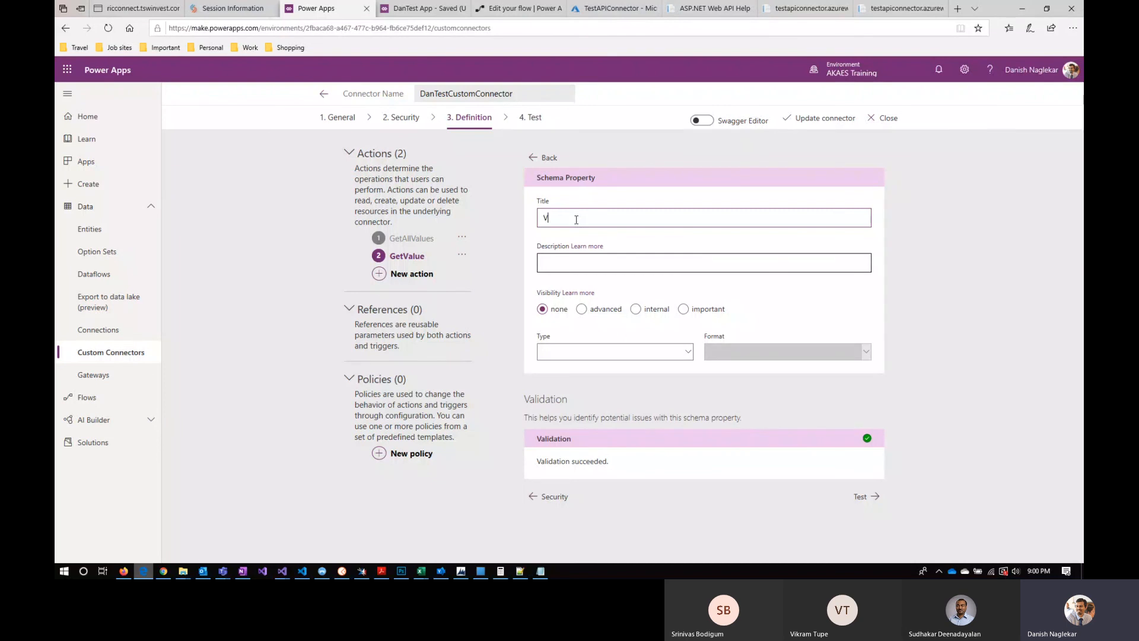
Step: Title the schema property of the GetValue response Value1 and set its type to string, leaving the format blank
{"action": "type", "text": "1"}
{"action": "left_click", "coordinate": [572, 353]}
{"action": "left_click", "coordinate": [575, 363]}
{"action": "left_click", "coordinate": [783, 351]}
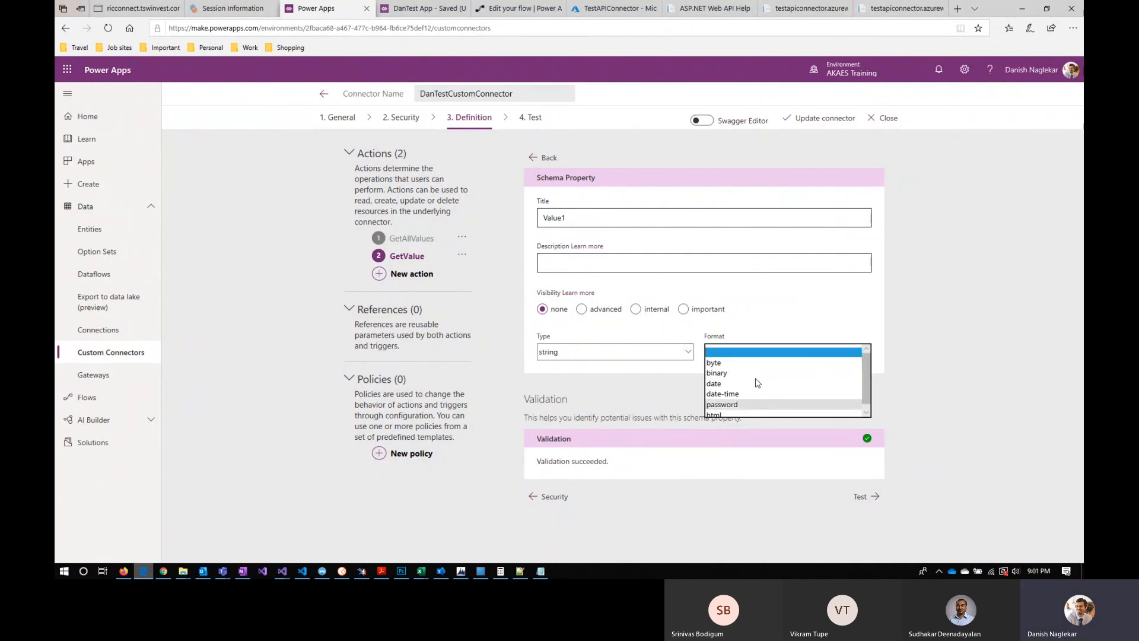
{"action": "scroll", "coordinate": [764, 389], "scroll_direction": "down", "scroll_amount": 1}
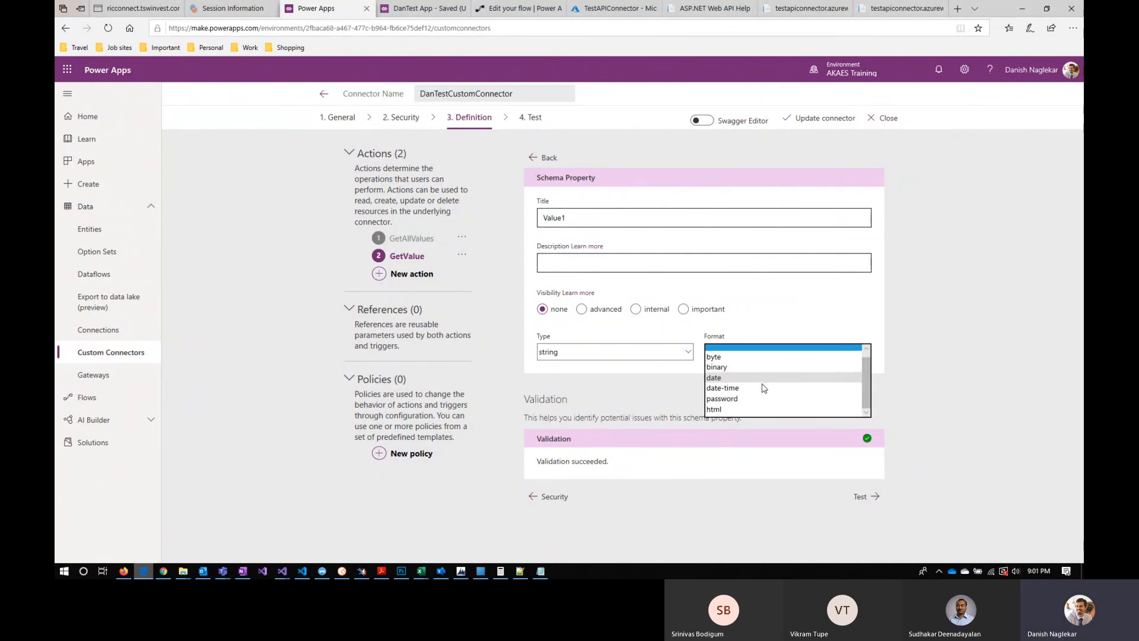
{"action": "scroll", "coordinate": [749, 358], "scroll_direction": "up", "scroll_amount": 1}
{"action": "left_click", "coordinate": [748, 351]}
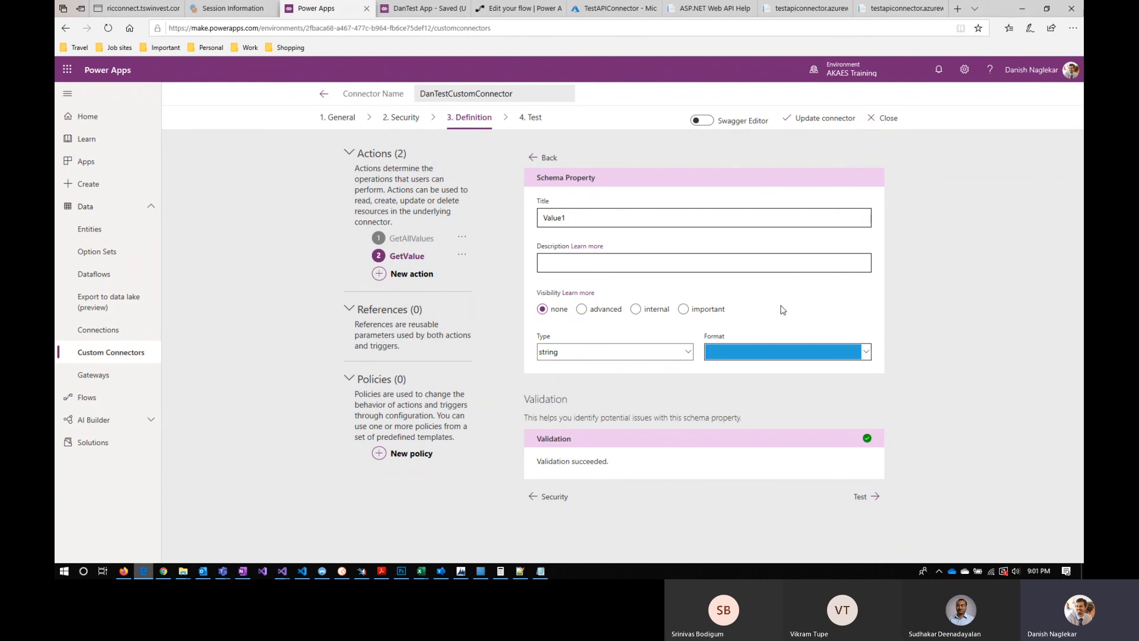
{"action": "left_click_drag", "start_coordinate": [569, 220], "coordinate": [540, 217]}
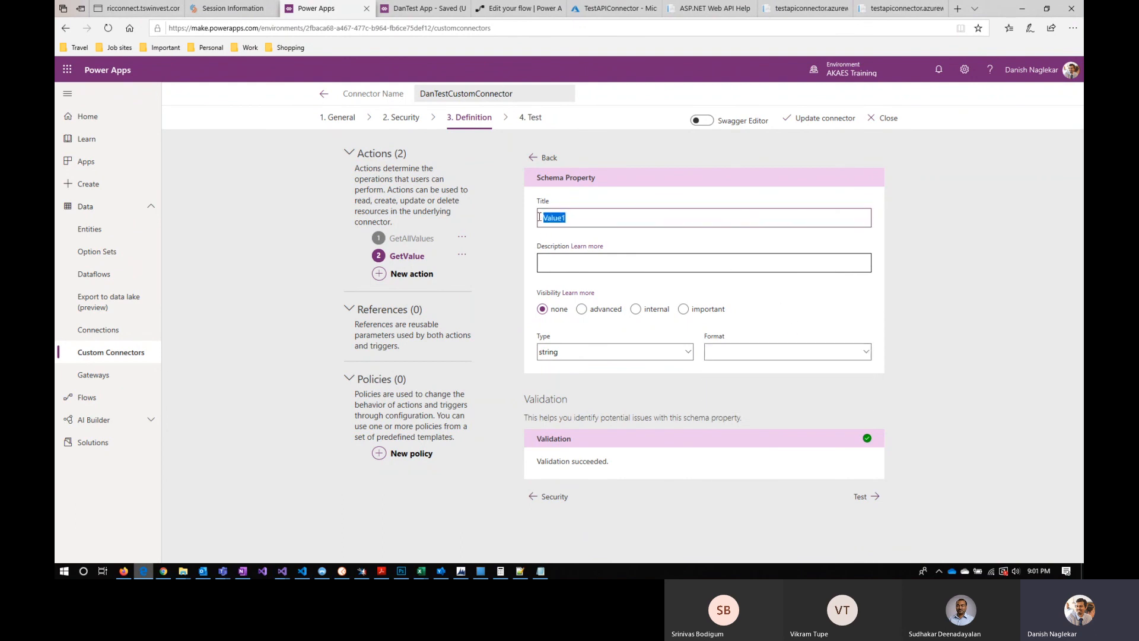
Step: Switch to DanTest App and change the Invoke Custom Connector button's OnSelect formula to DanTestCustomConnector.GetValue()
{"action": "left_click", "coordinate": [432, 9]}
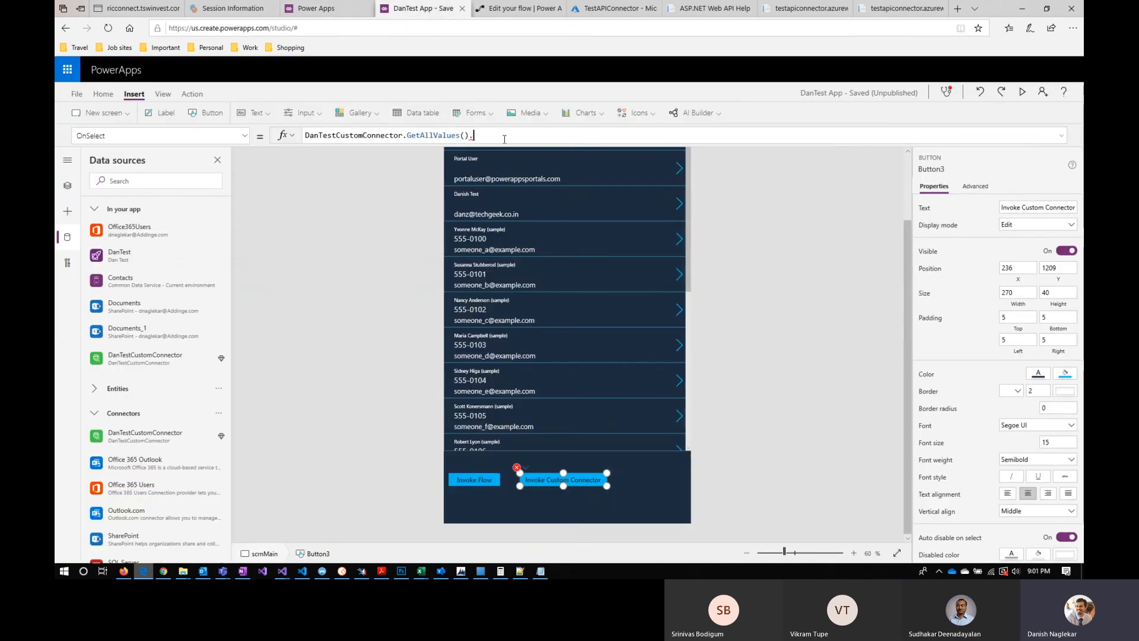
{"action": "key", "text": "BackSpace"}
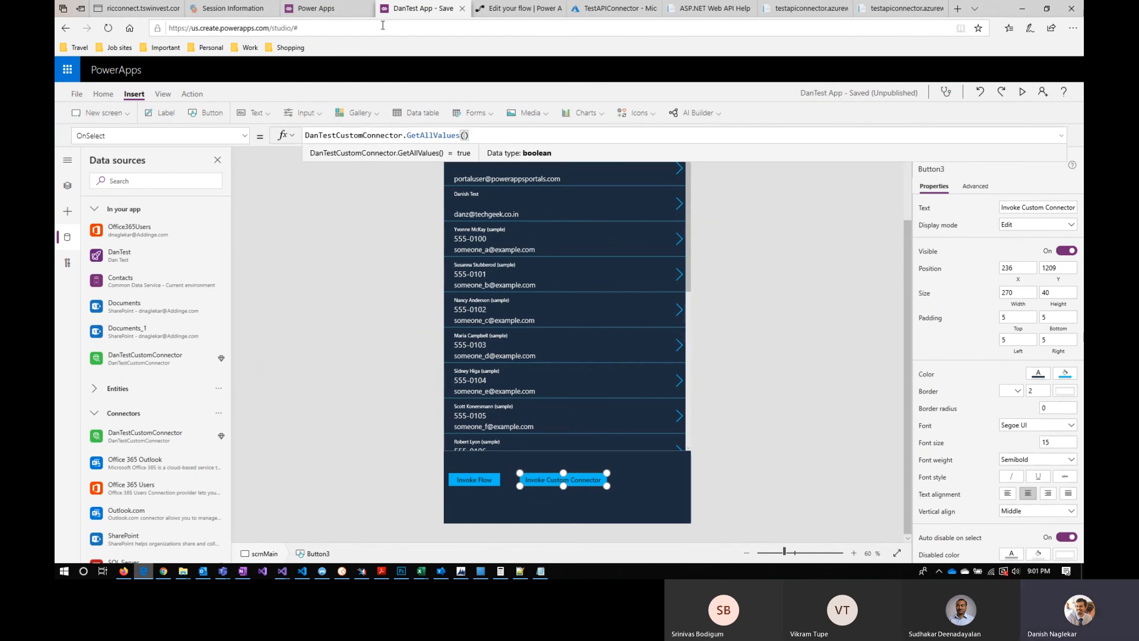
{"action": "key", "text": "ctrl+shift+Tab"}
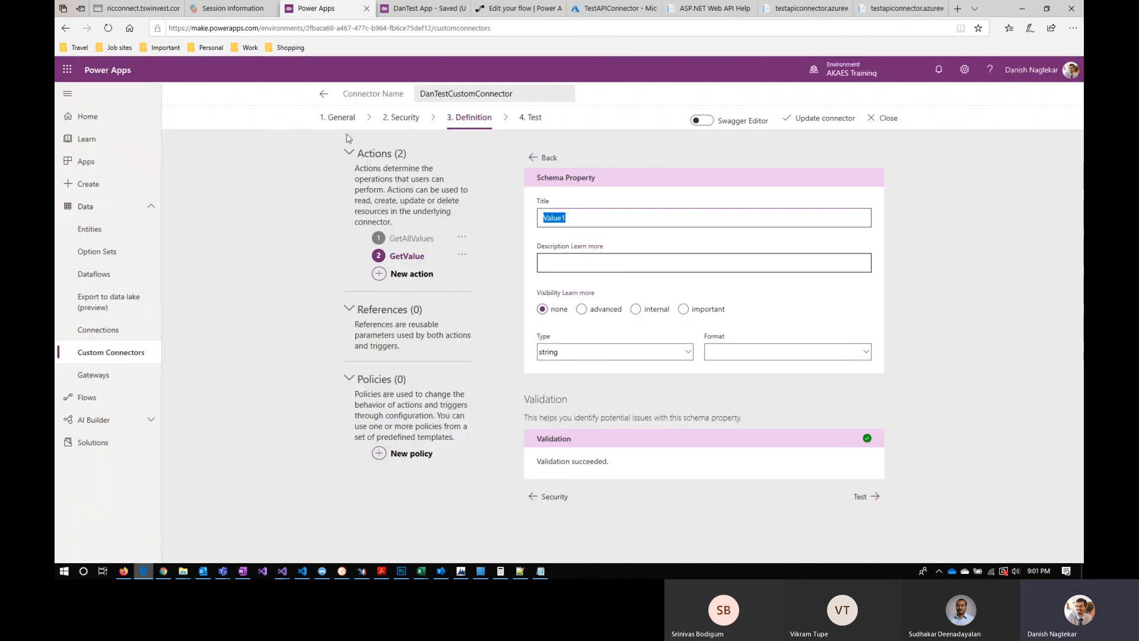
{"action": "left_click", "coordinate": [324, 94]}
{"action": "key", "text": "ctrl+Tab"}
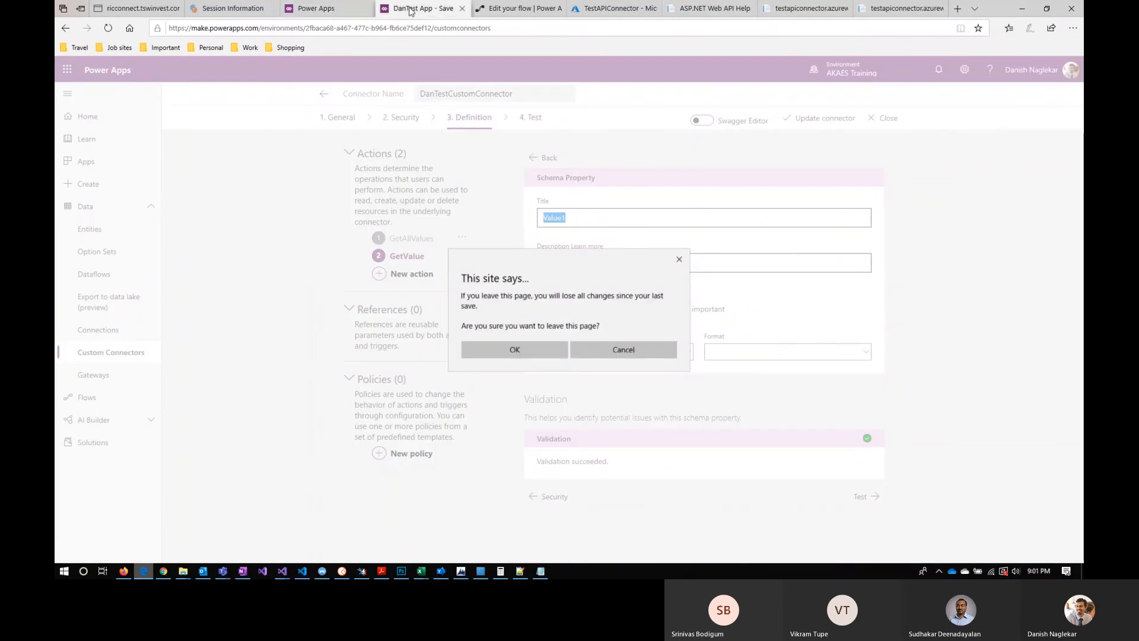
{"action": "left_click_drag", "start_coordinate": [469, 135], "coordinate": [422, 135]}
{"action": "type", "text": "Value("}
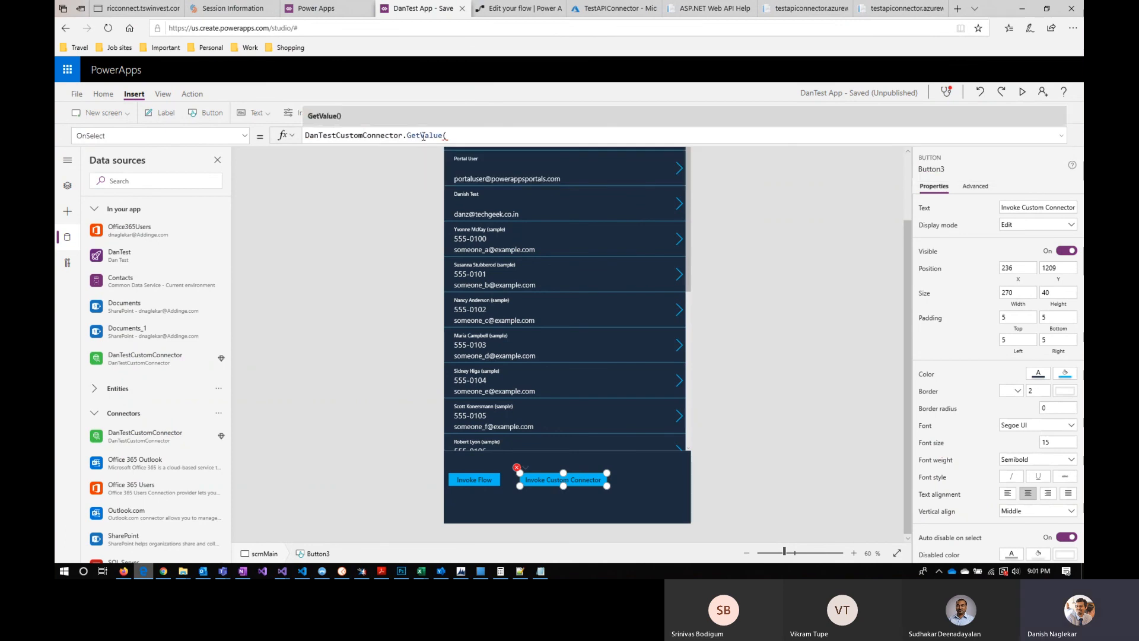
{"action": "type", "text": ")"}
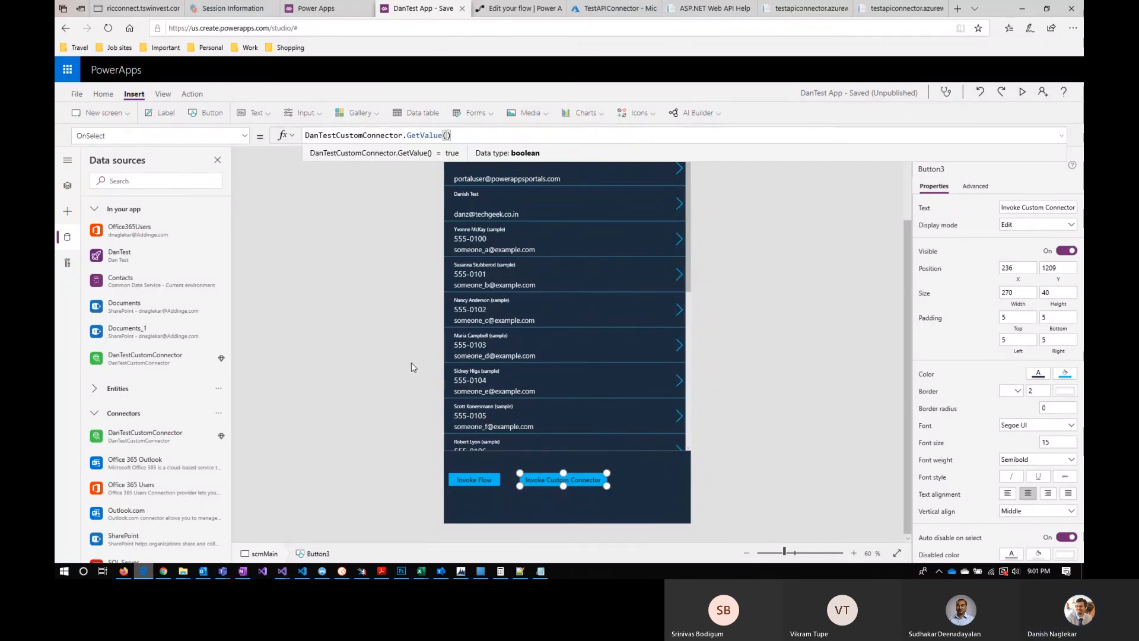
{"action": "left_click", "coordinate": [365, 352]}
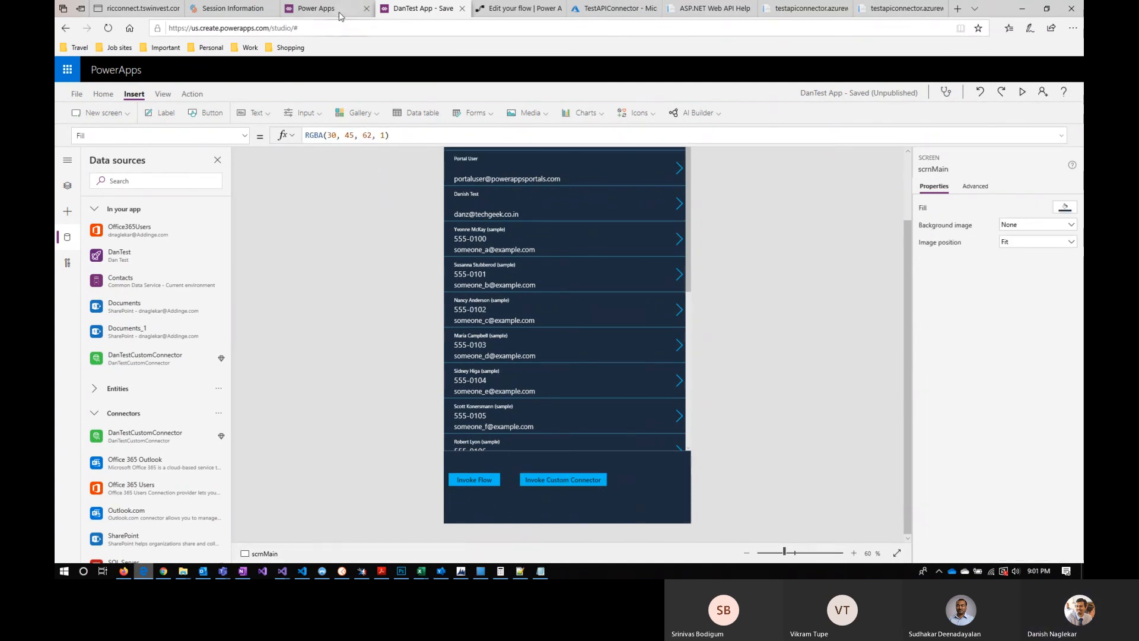
Step: Return to the Power Apps portal and leave the DanTestCustomConnector editor, discarding its unsaved changes
{"action": "mouse_move", "coordinate": [340, 16]}
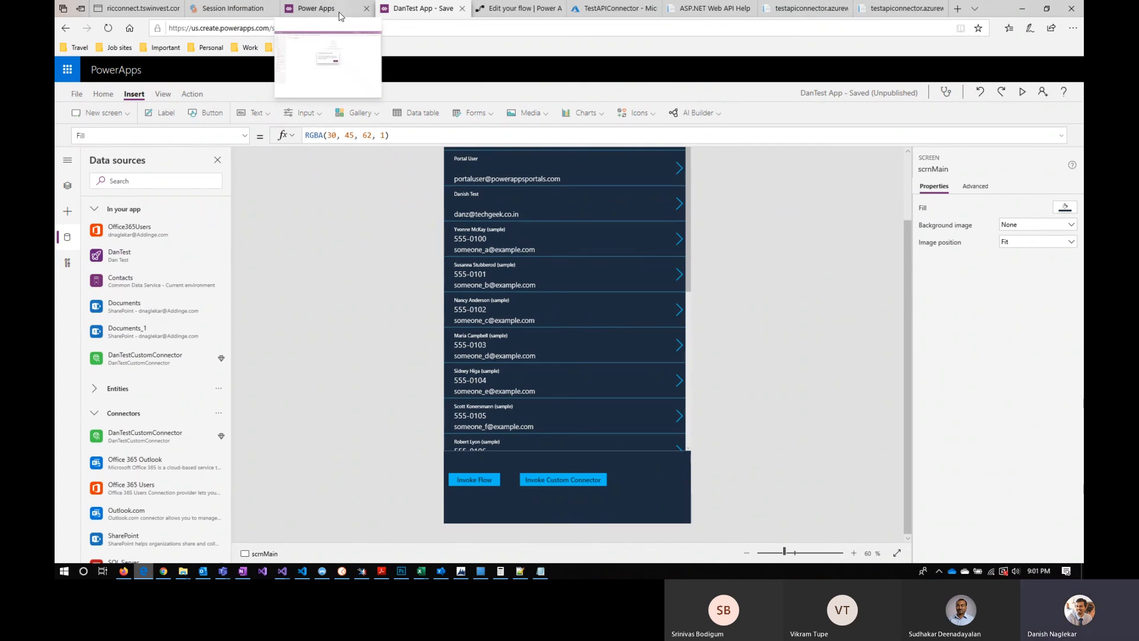
{"action": "left_click", "coordinate": [340, 15]}
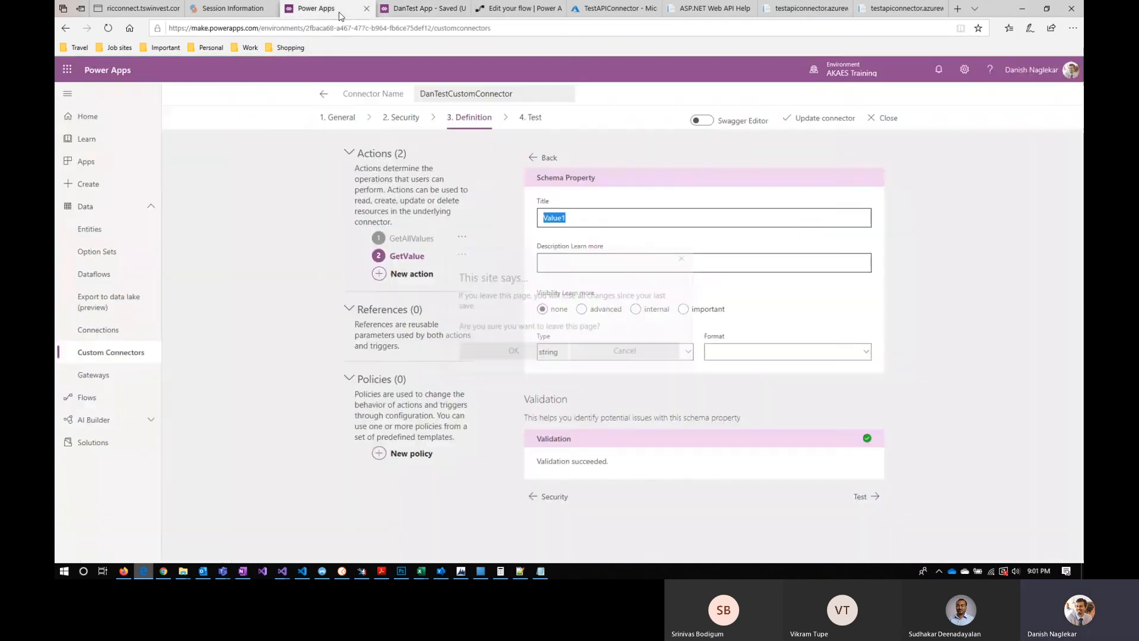
{"action": "left_click", "coordinate": [514, 350]}
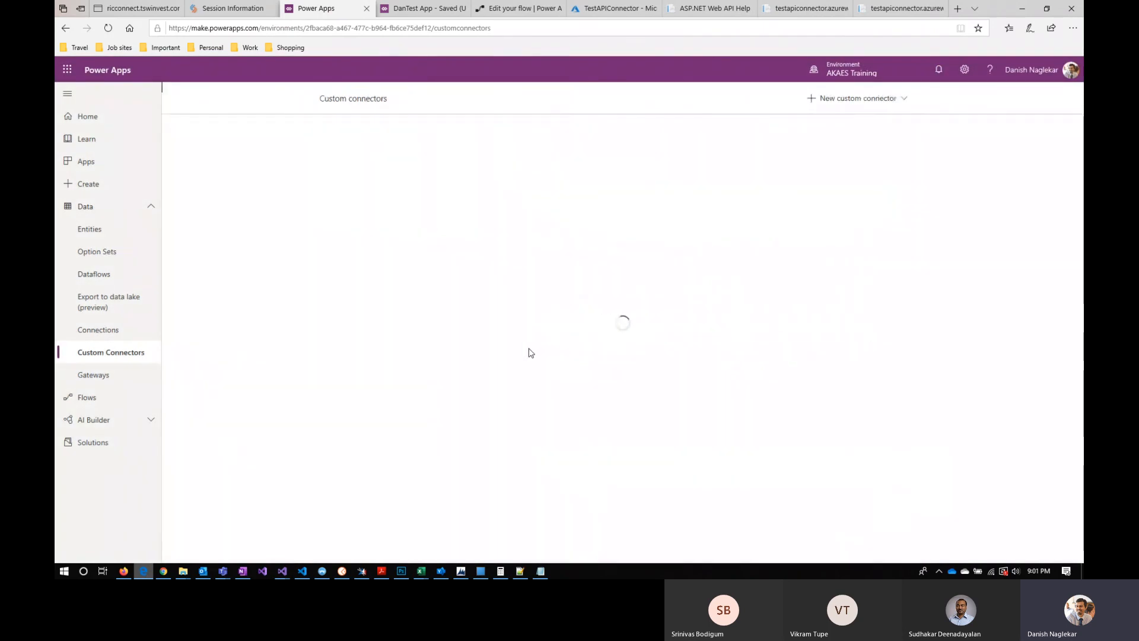
Step: Revisit the main screen of DanTest App and switch to the TestAPIConnector overview in the Azure portal
{"action": "left_click", "coordinate": [422, 10]}
{"action": "left_click_drag", "start_coordinate": [907, 420], "coordinate": [908, 396]}
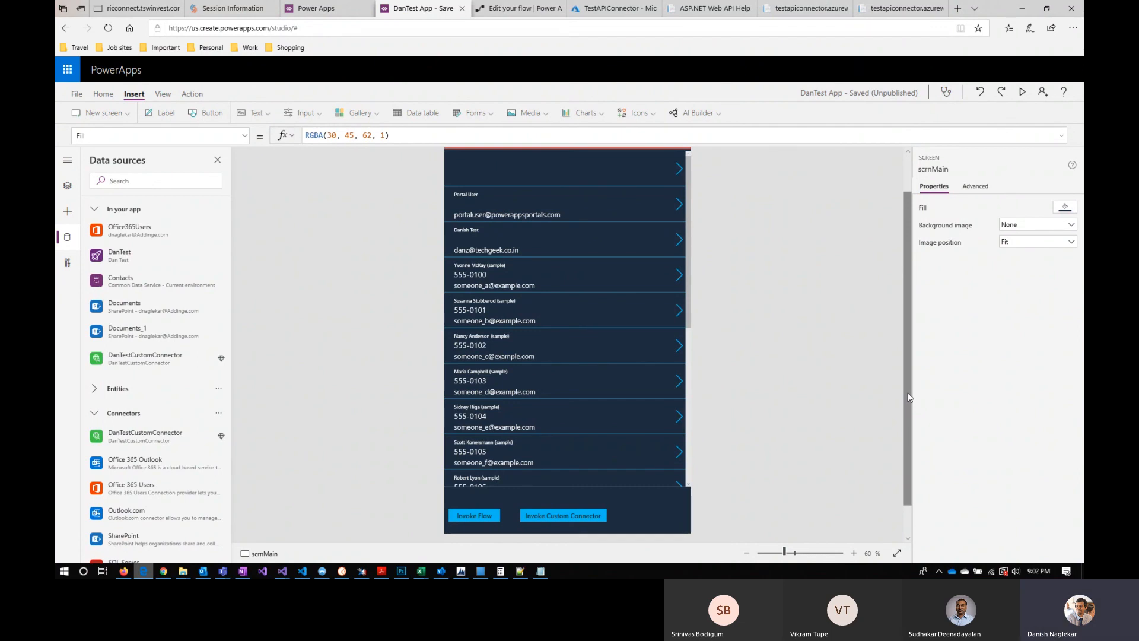
{"action": "left_click", "coordinate": [629, 13]}
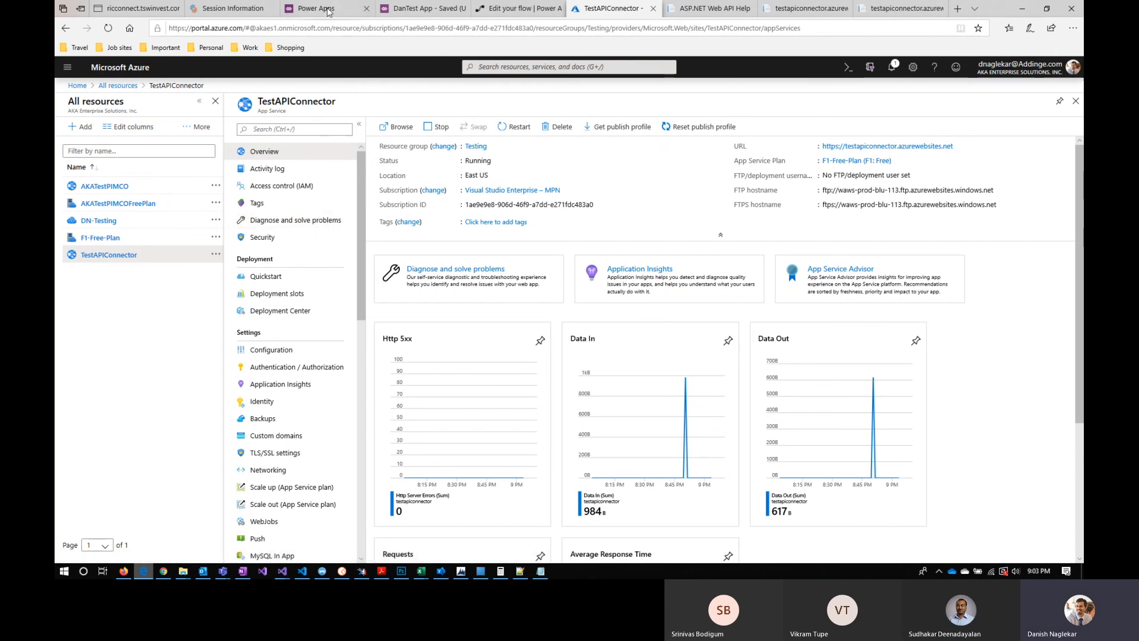
{"action": "mouse_move", "coordinate": [328, 12]}
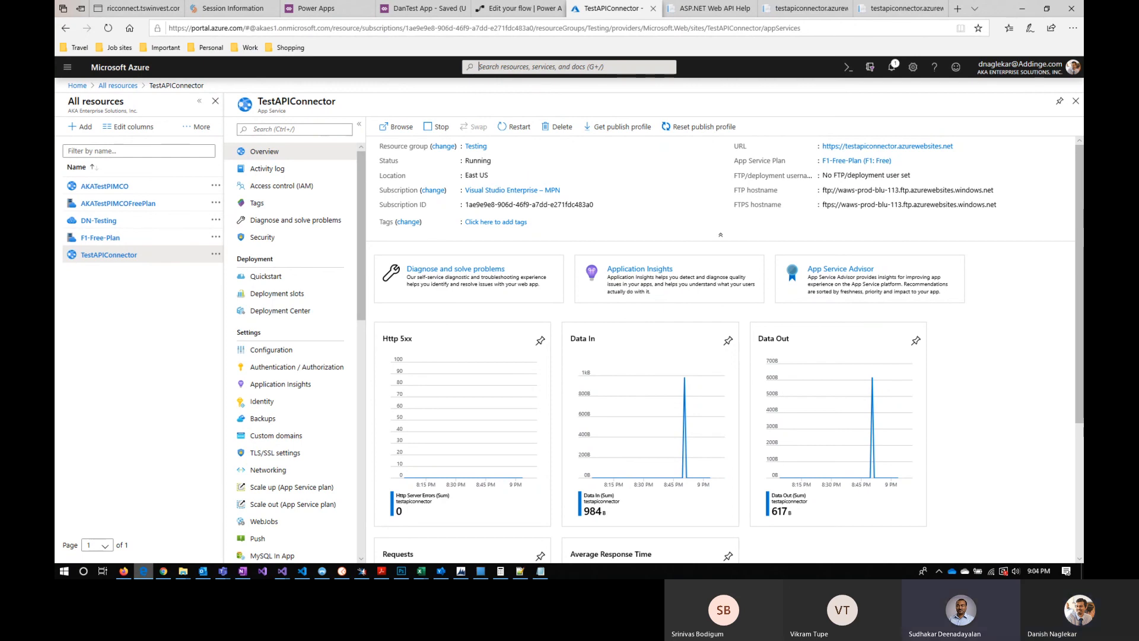
Step: Stop presenting the screen in the online meeting
{"action": "key", "text": "alt+Tab"}
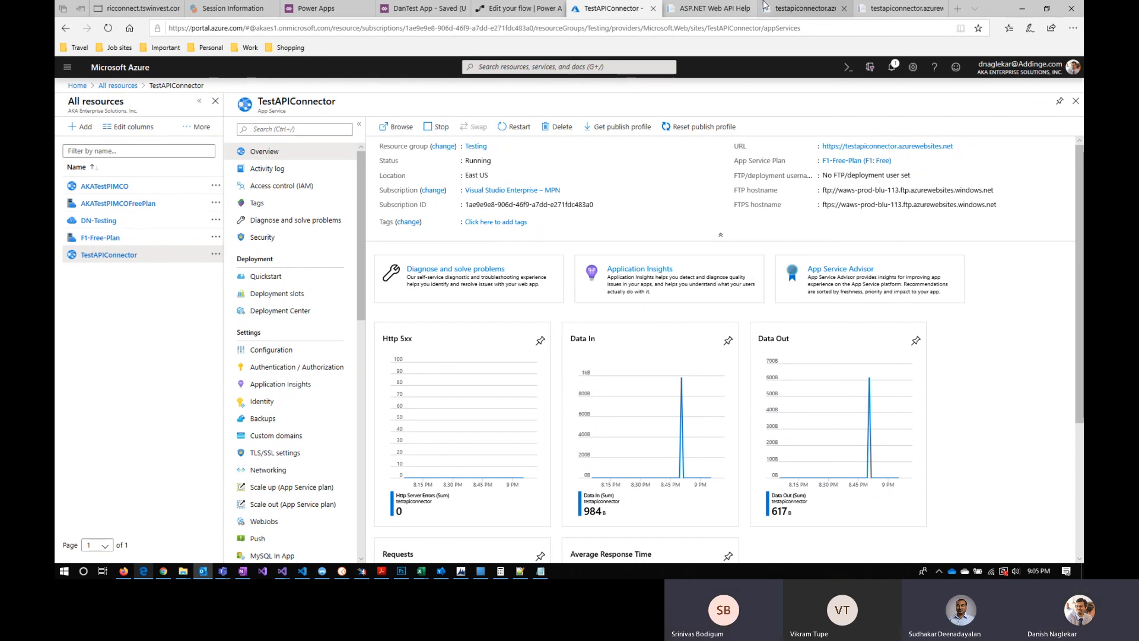
{"action": "mouse_move", "coordinate": [705, 13]}
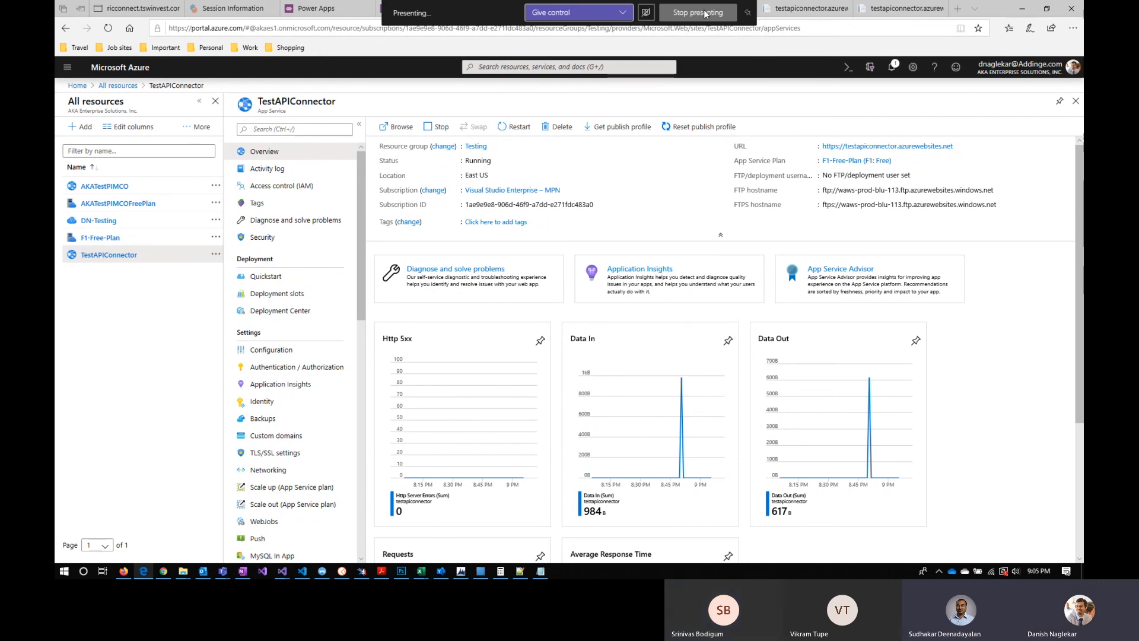
{"action": "left_click", "coordinate": [705, 13]}
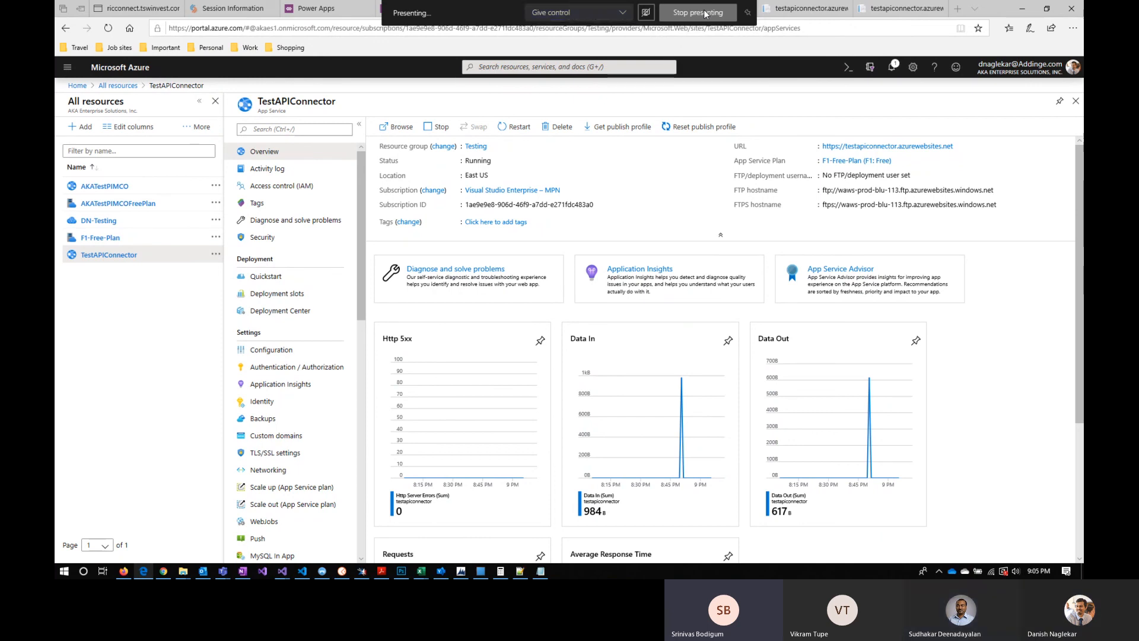